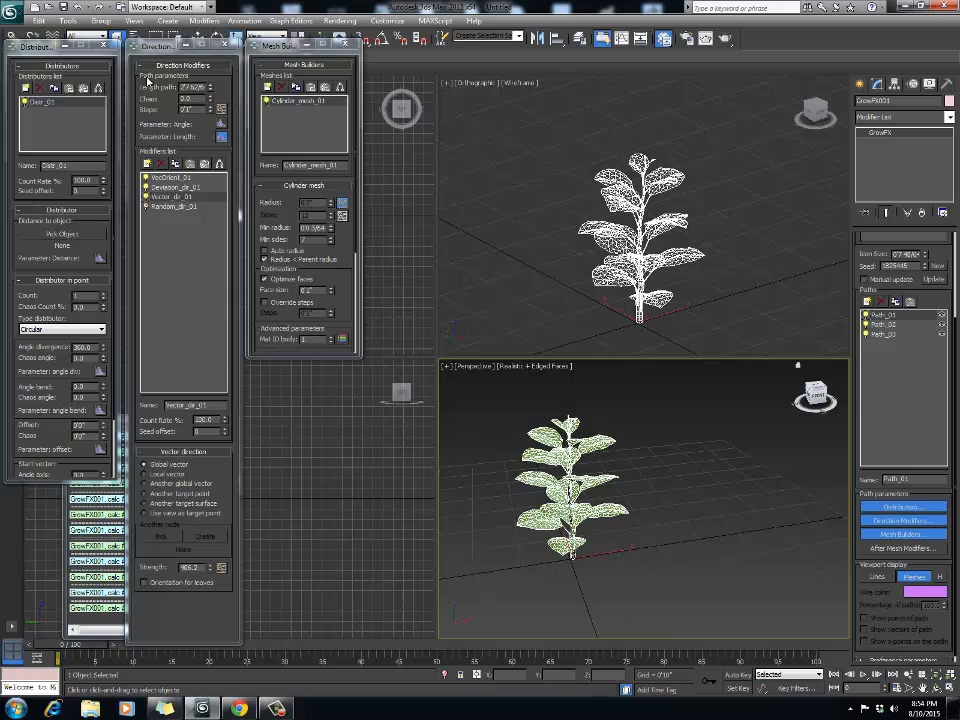
Step: Shorten the existing plant's Path_01 length to about 2'2" and deselect the plant
mouse_move(211, 89)
mouse_down()
mouse_move(215, 142)
mouse_move(203, 75)
mouse_move(210, 112)
mouse_move(216, 90)
mouse_move(219, 110)
mouse_move(210, 76)
mouse_move(213, 97)
mouse_up()
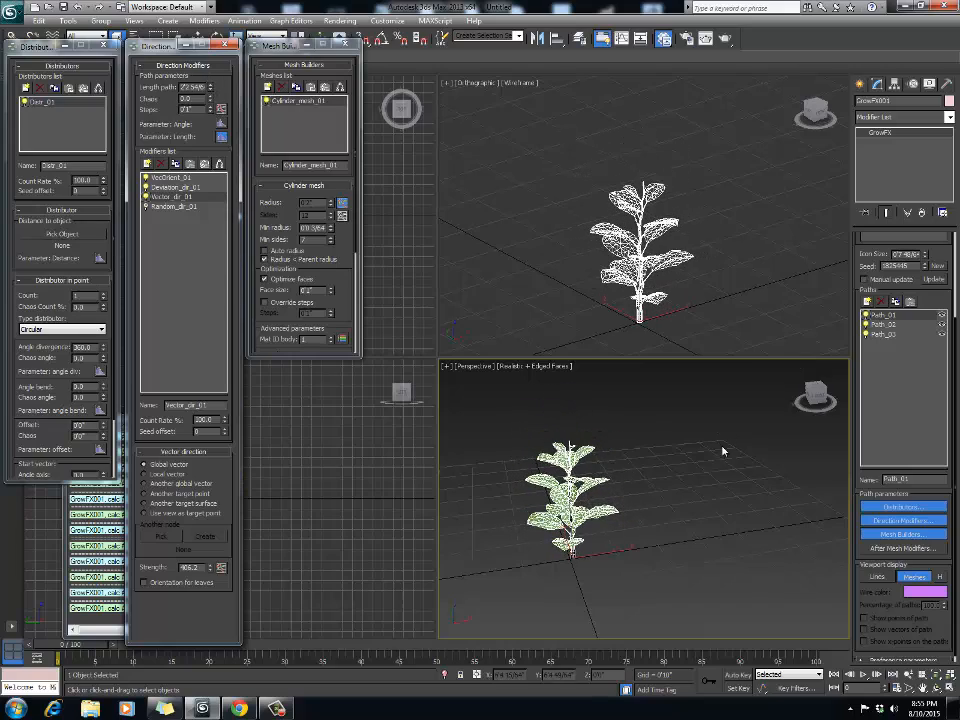
middle_drag(660, 491, 615, 463)
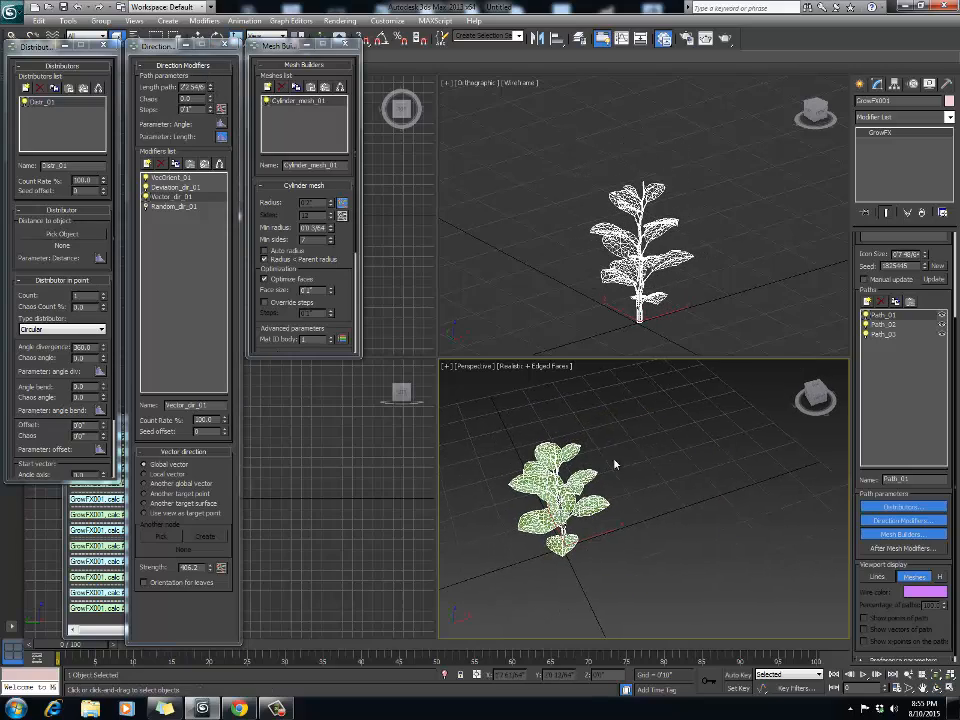
click(658, 474)
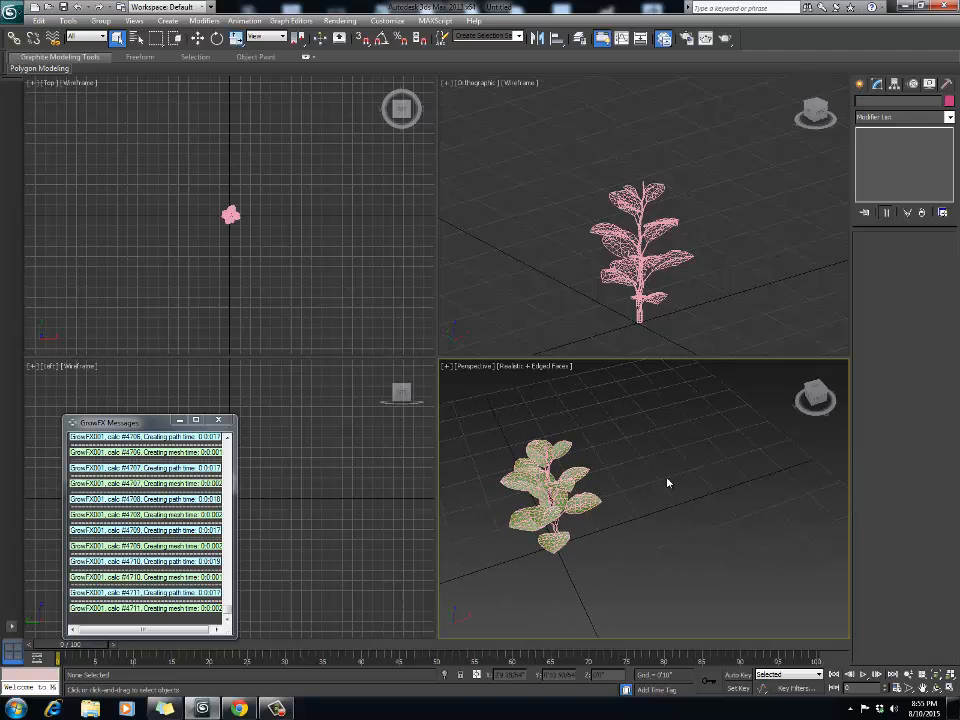
mouse_move(655, 484)
middle_down()
mouse_move(646, 456)
mouse_move(639, 474)
middle_up()
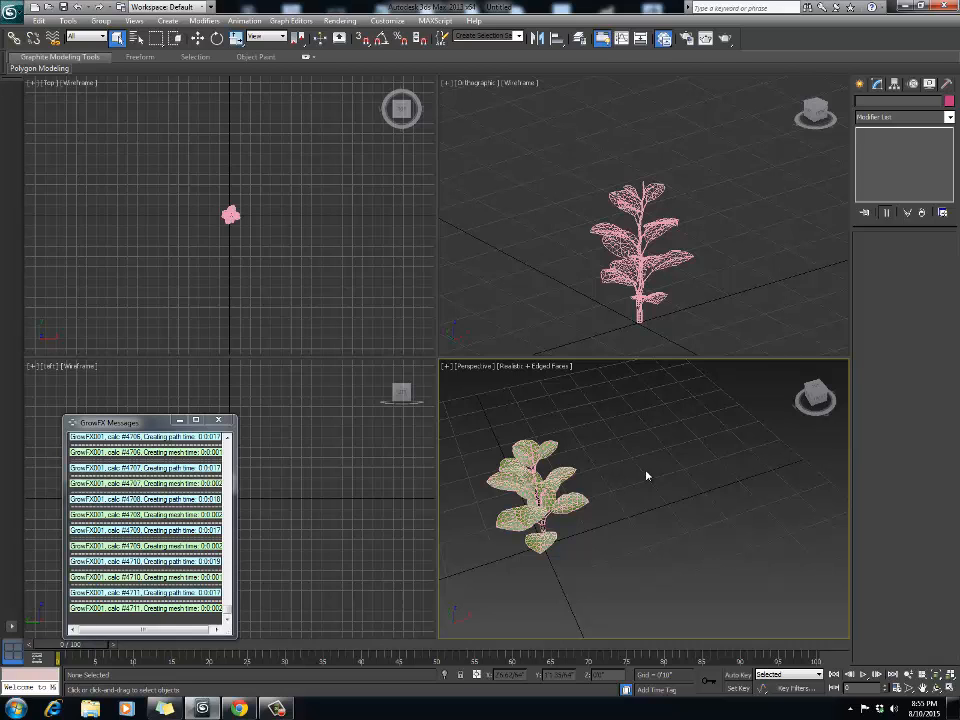
mouse_move(645, 469)
middle_down()
mouse_move(628, 463)
mouse_move(639, 491)
mouse_move(639, 461)
mouse_move(650, 482)
middle_up()
Step: Create a new GrowFX object on the ground beside the existing plant, with an icon size of about 0'7"
click(859, 84)
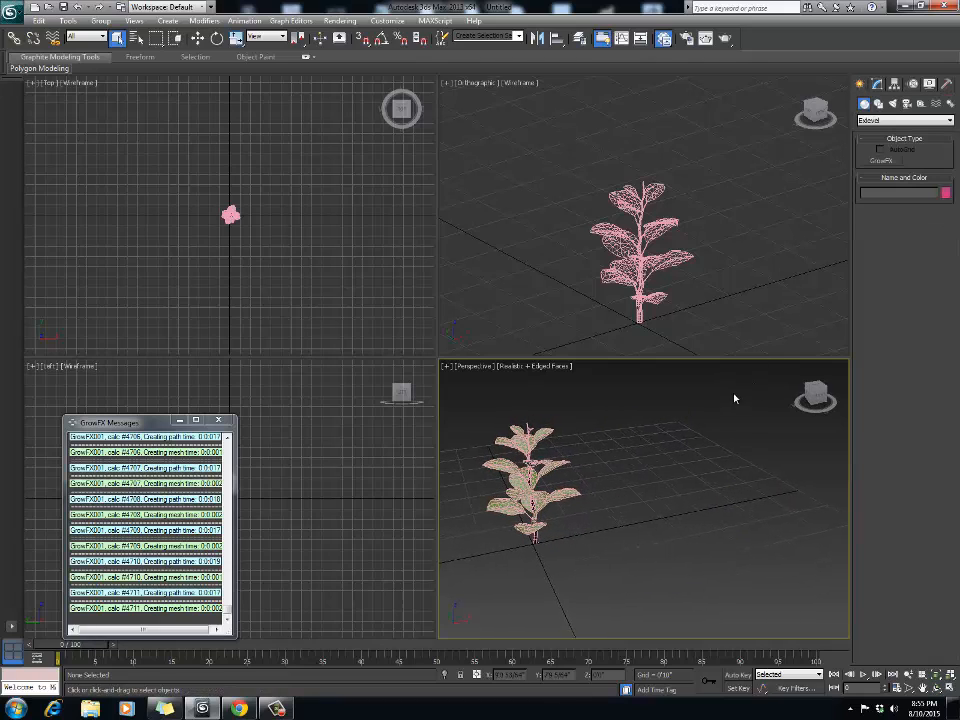
click(882, 161)
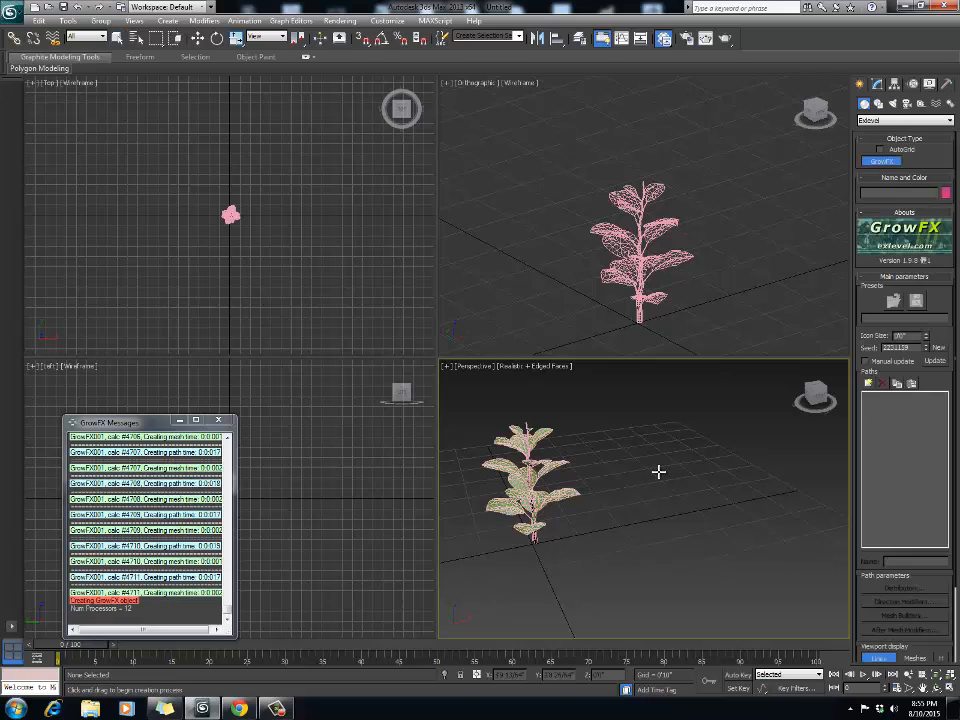
click(641, 508)
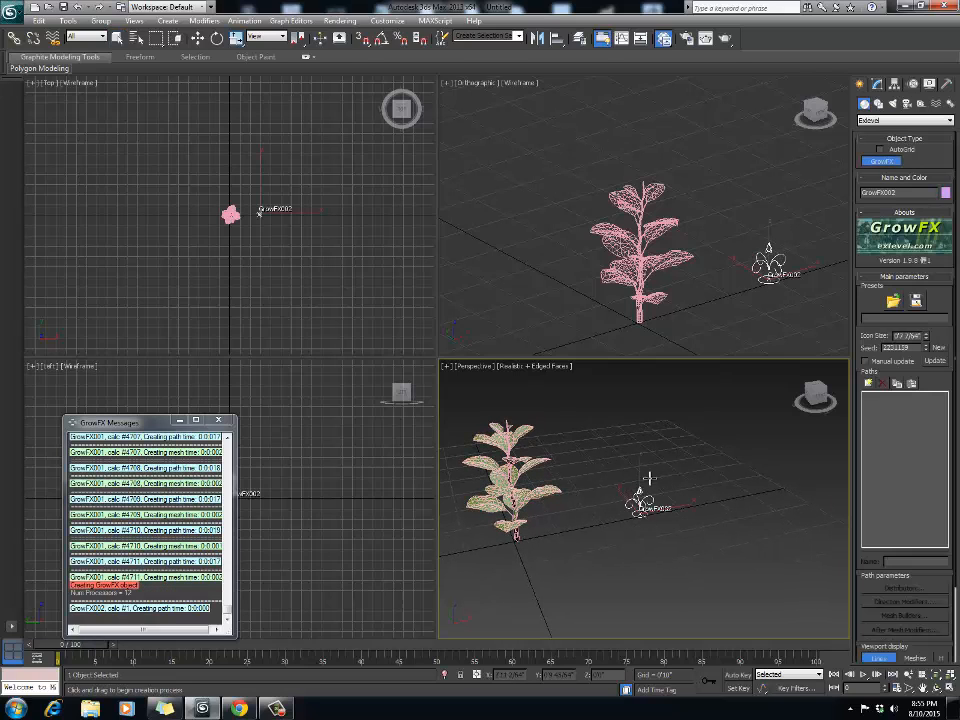
middle_drag(647, 481, 640, 505)
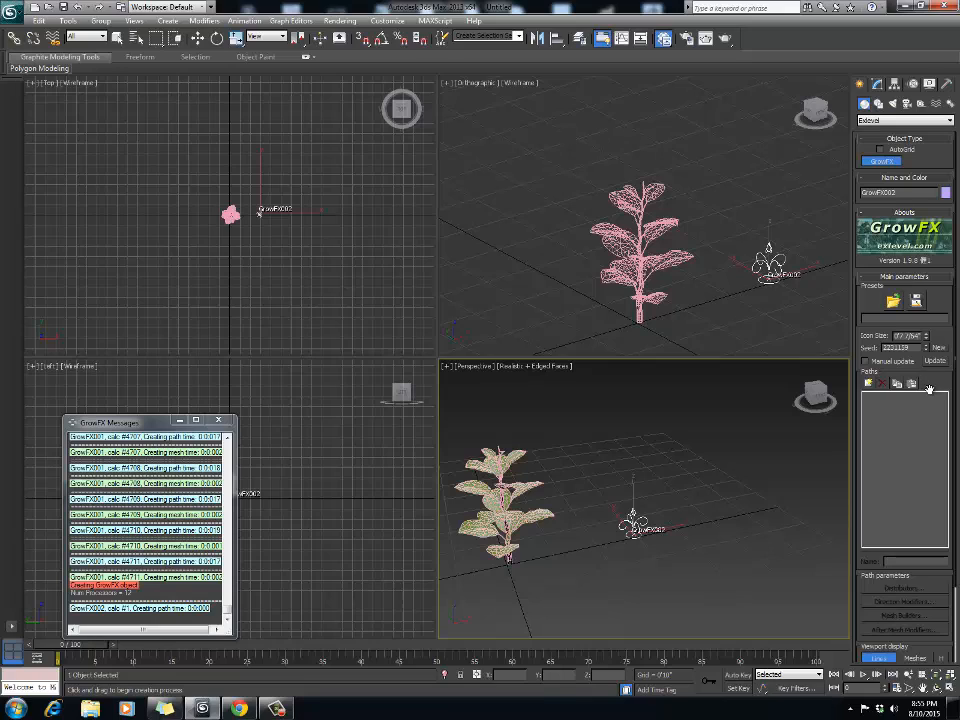
Step: Add a path to the new GrowFX object and open its distributor, direction modifier and mesh builder settings
click(869, 386)
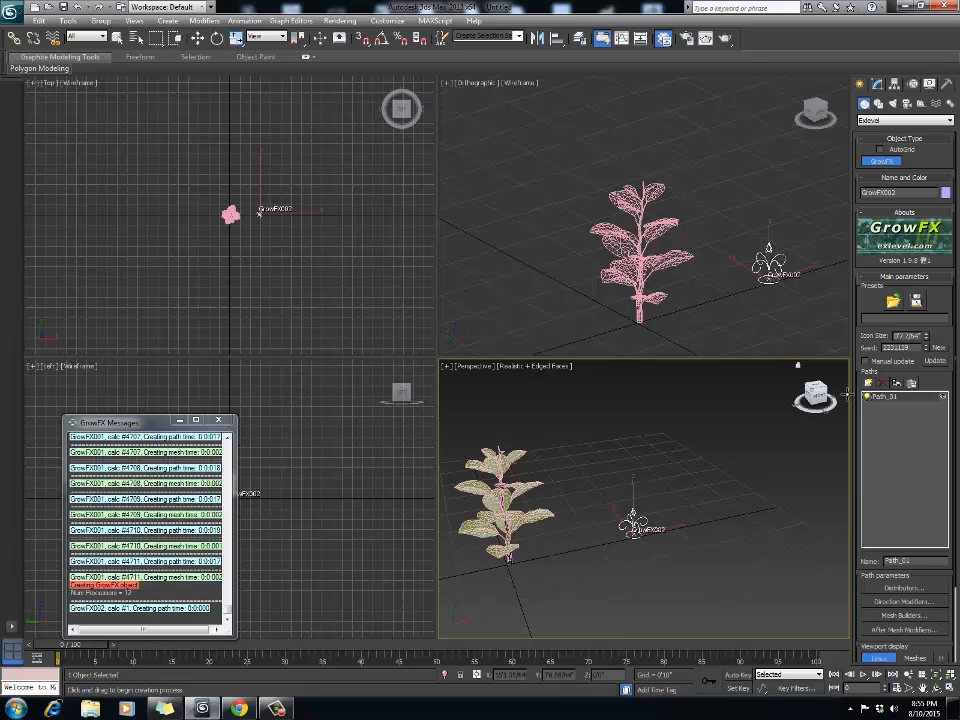
click(905, 589)
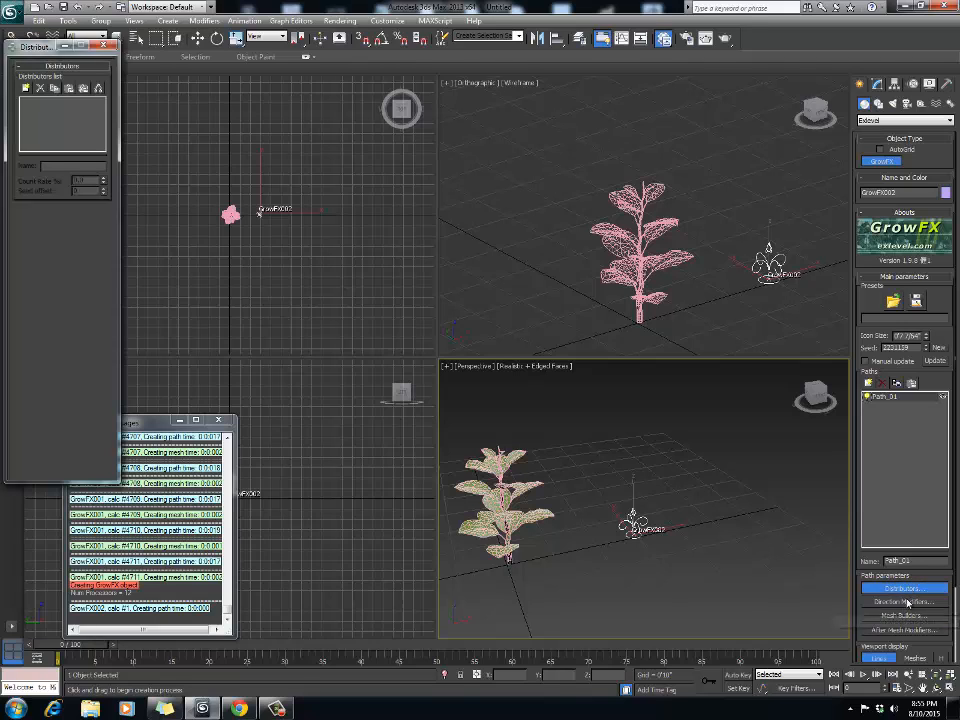
click(906, 602)
click(906, 616)
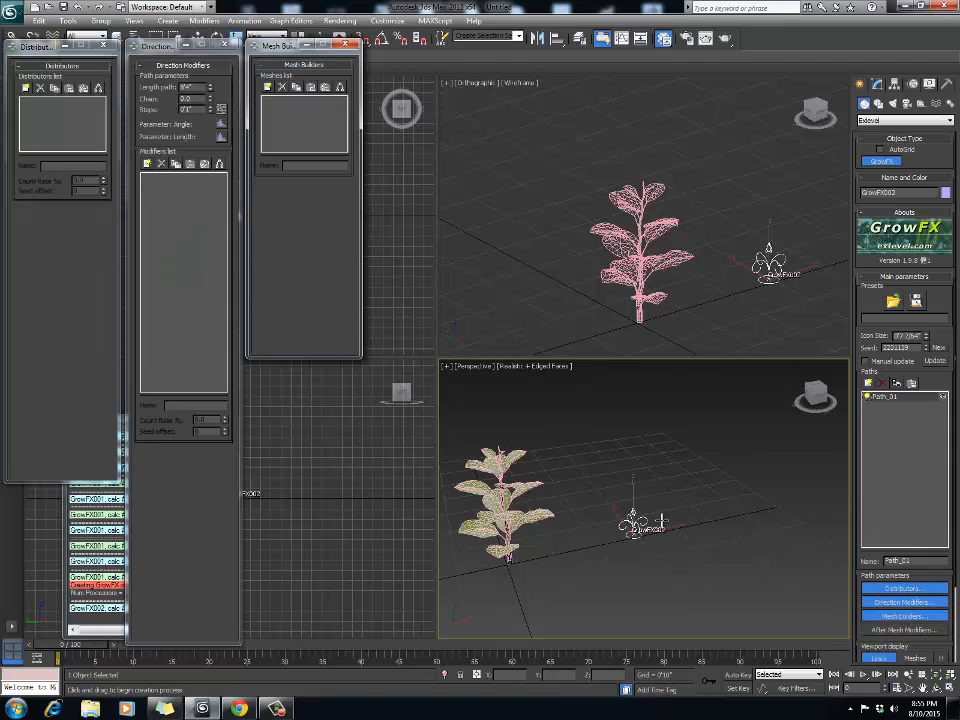
Step: Arrange the Distributors, Direction Modifiers and Mesh Builders windows side by side
middle_drag(617, 488, 618, 497)
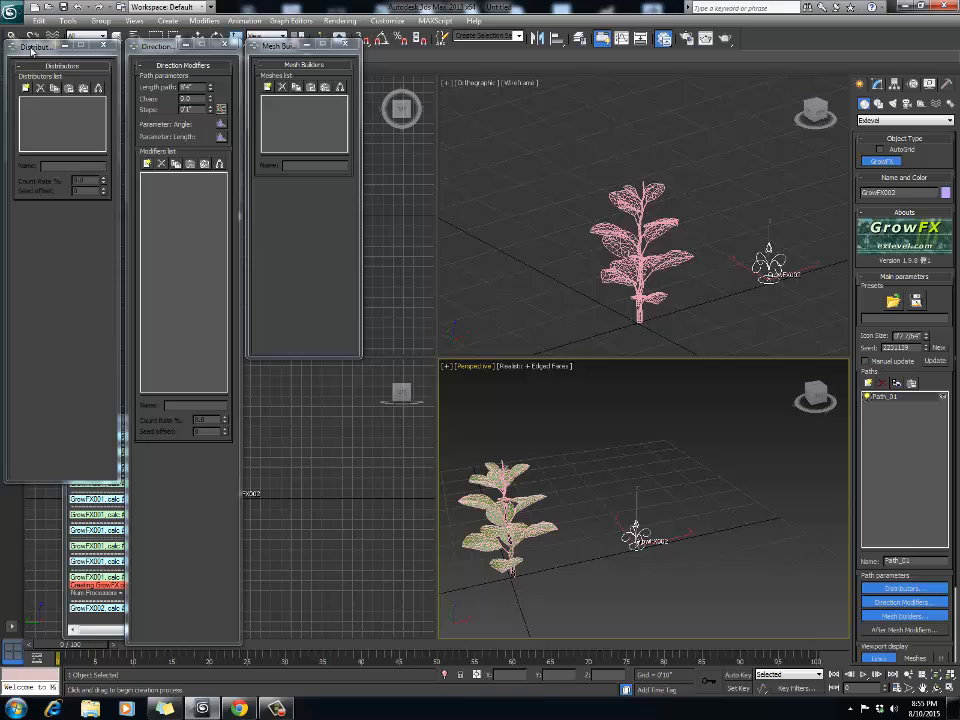
drag(33, 50, 27, 48)
drag(148, 48, 143, 47)
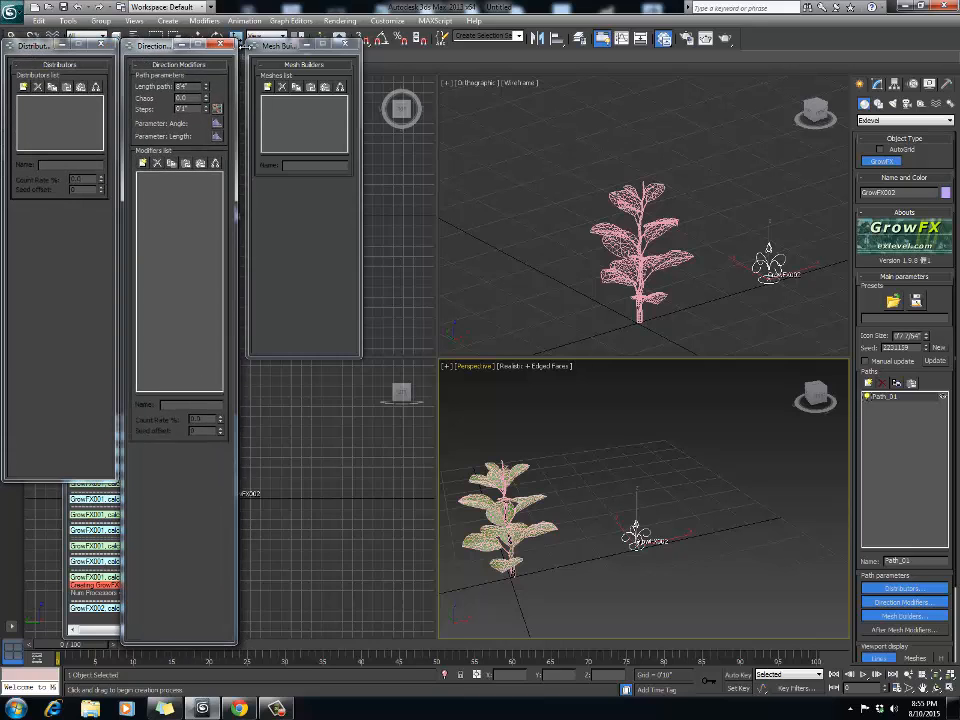
drag(276, 48, 270, 50)
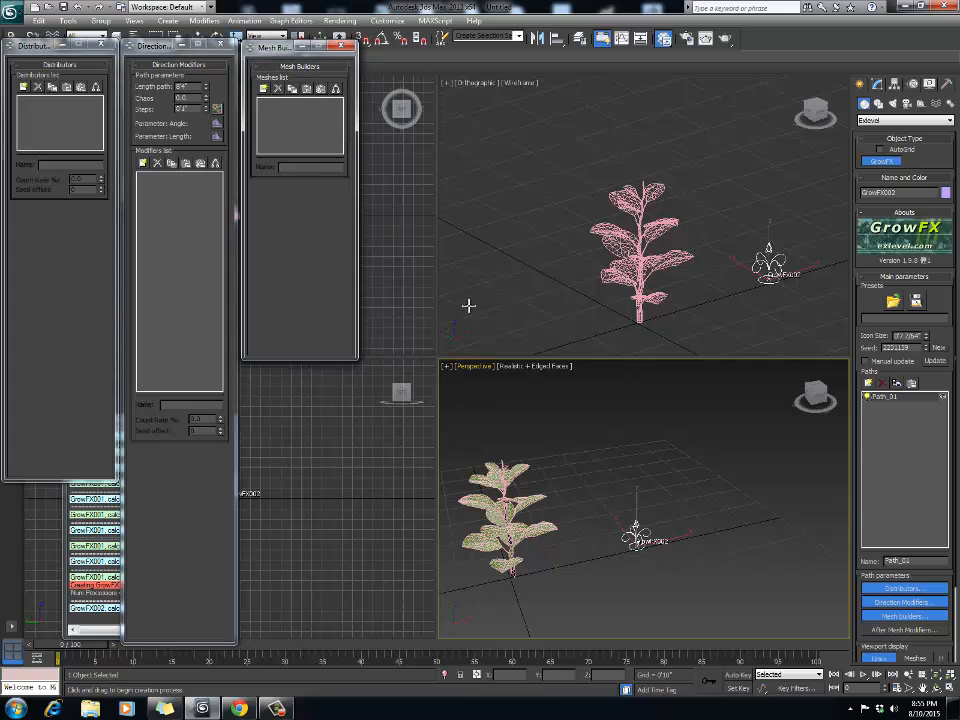
middle_drag(600, 504, 632, 480)
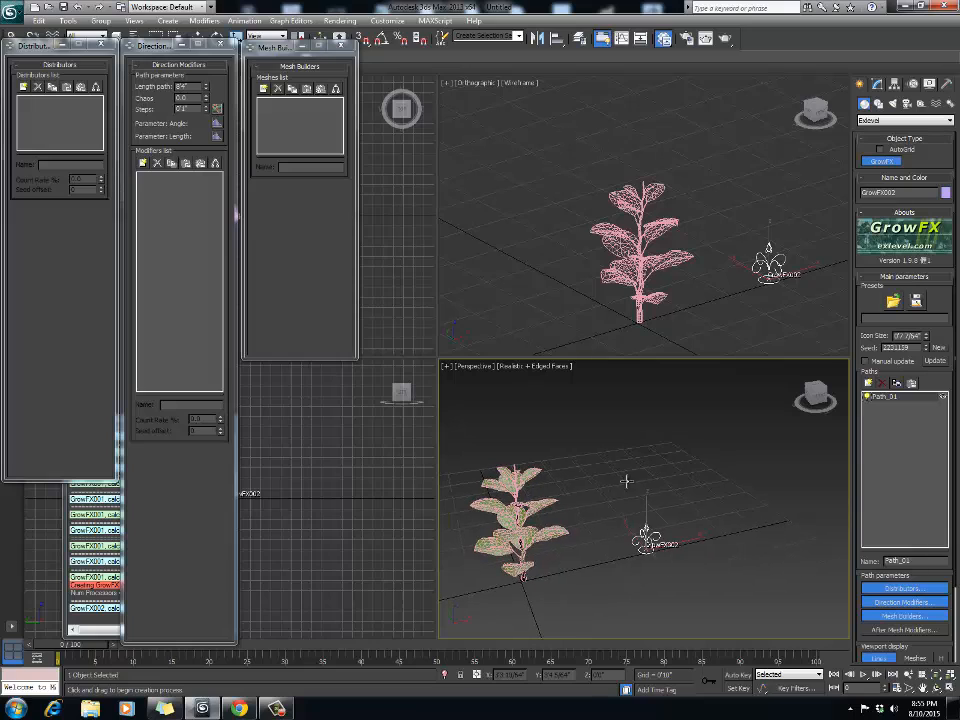
Step: Rename the new object's path as stem
alt+middle_drag(704, 464, 724, 516)
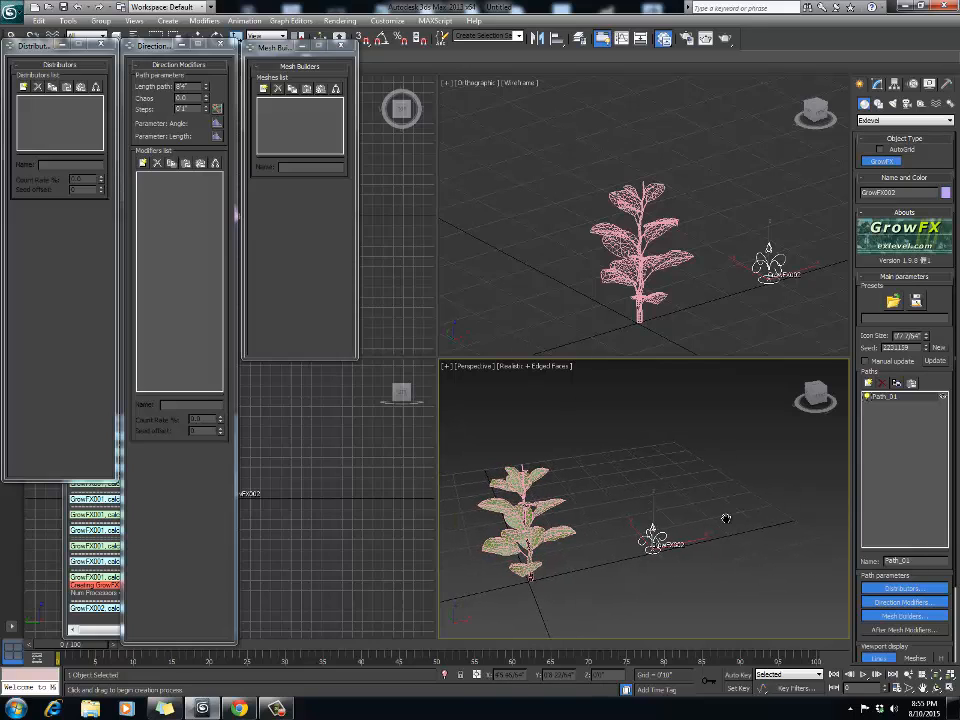
drag(921, 562, 793, 552)
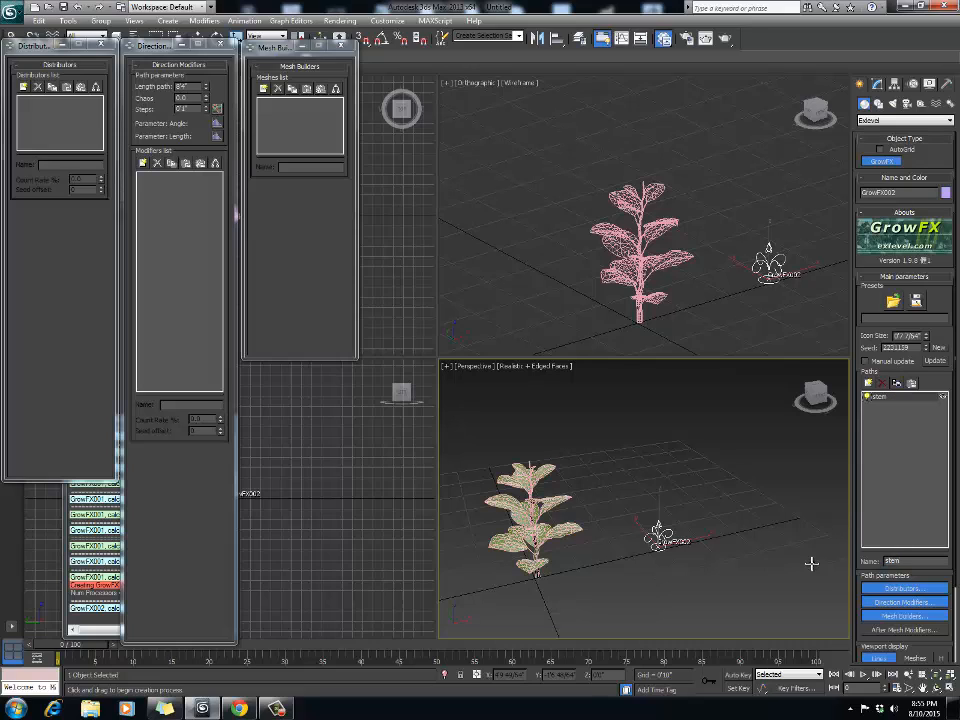
alt+middle_drag(778, 572, 632, 447)
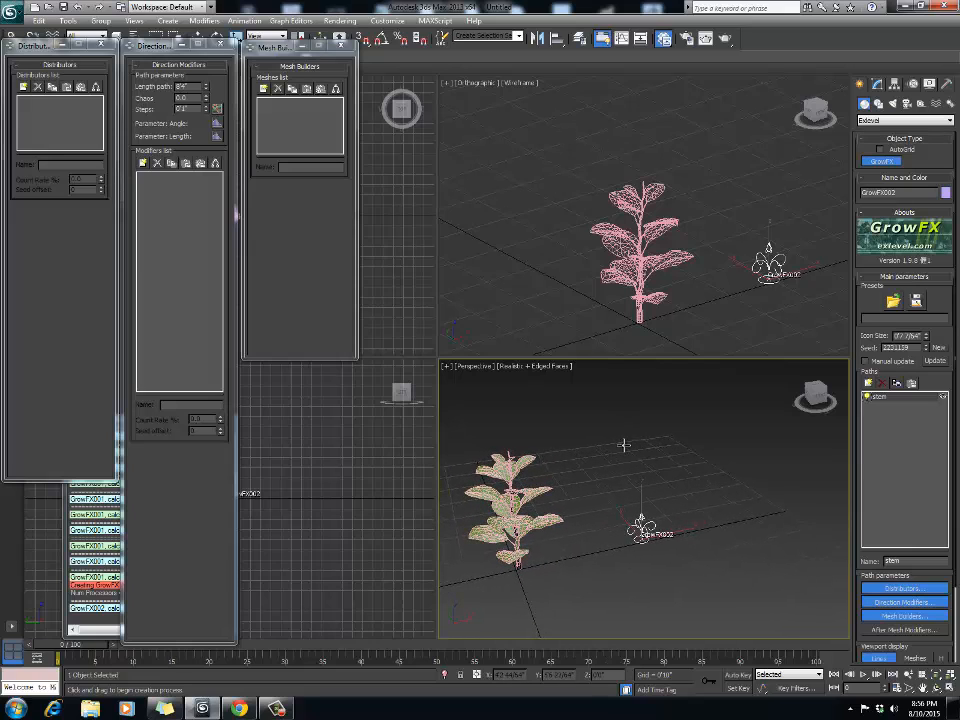
alt+middle_drag(624, 439, 636, 478)
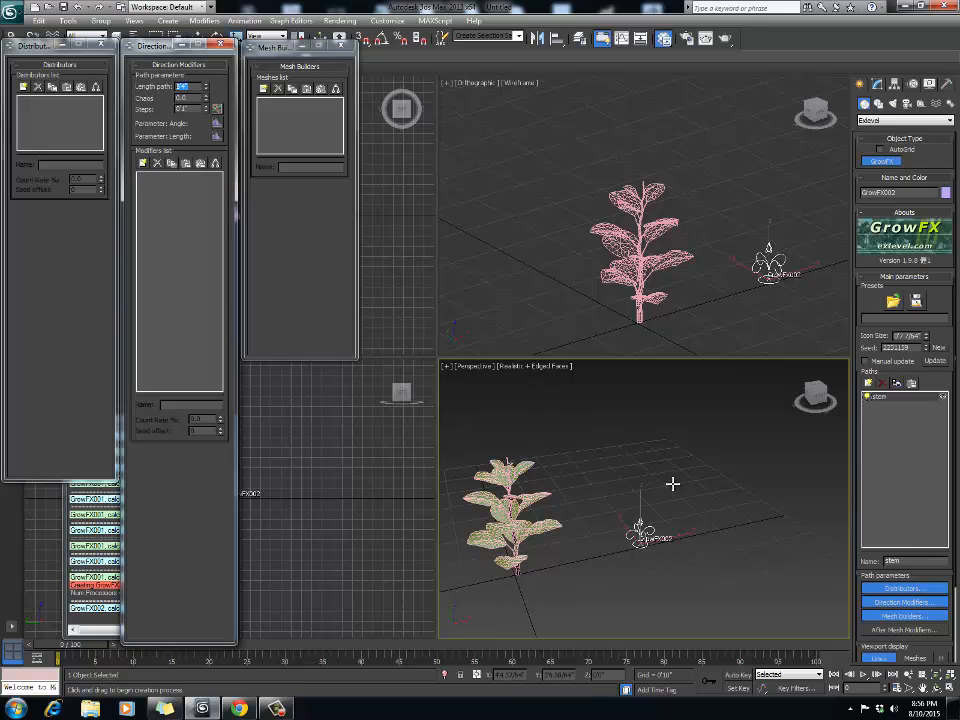
alt+middle_drag(673, 484, 666, 495)
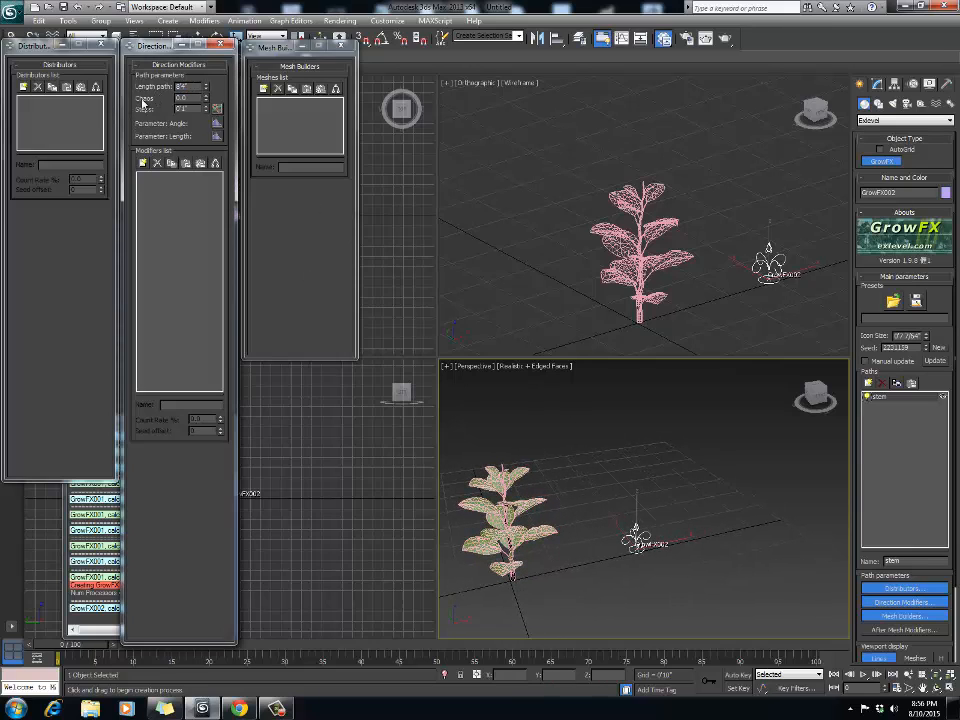
Step: Add a distributor of the basic Distributor type to the stem path
click(34, 51)
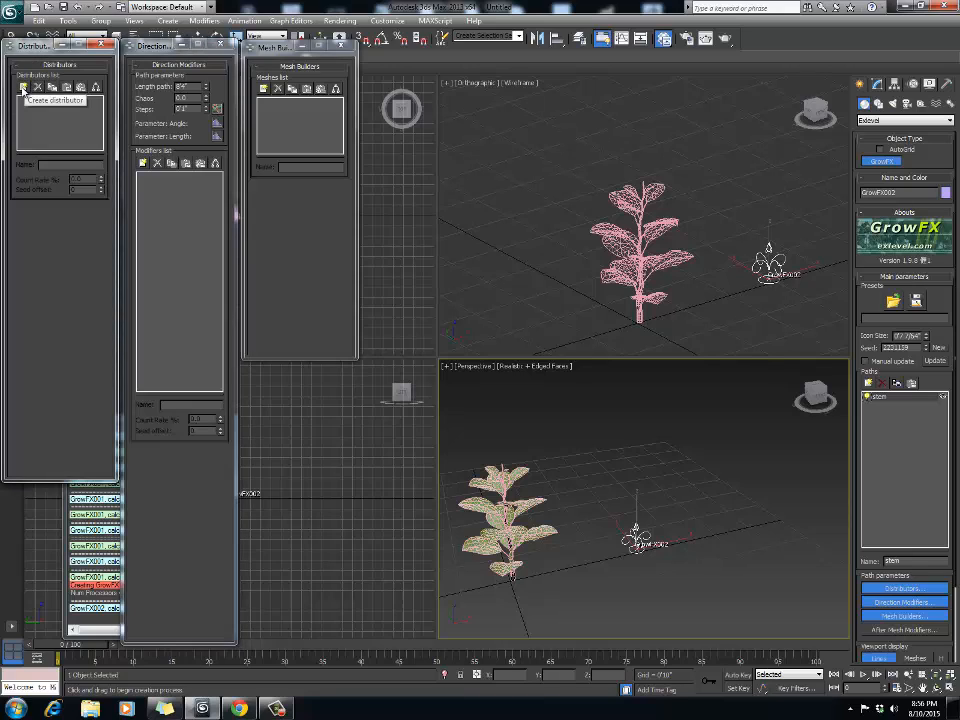
click(22, 88)
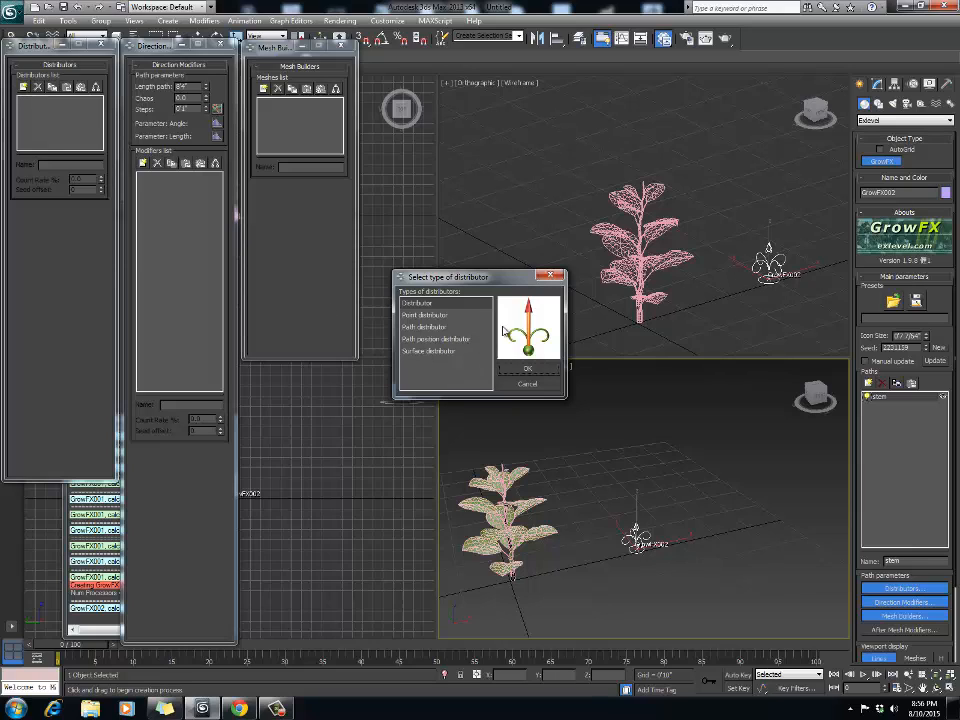
click(439, 304)
click(527, 369)
scroll(620, 487, down, 3)
middle_drag(620, 487, 615, 517)
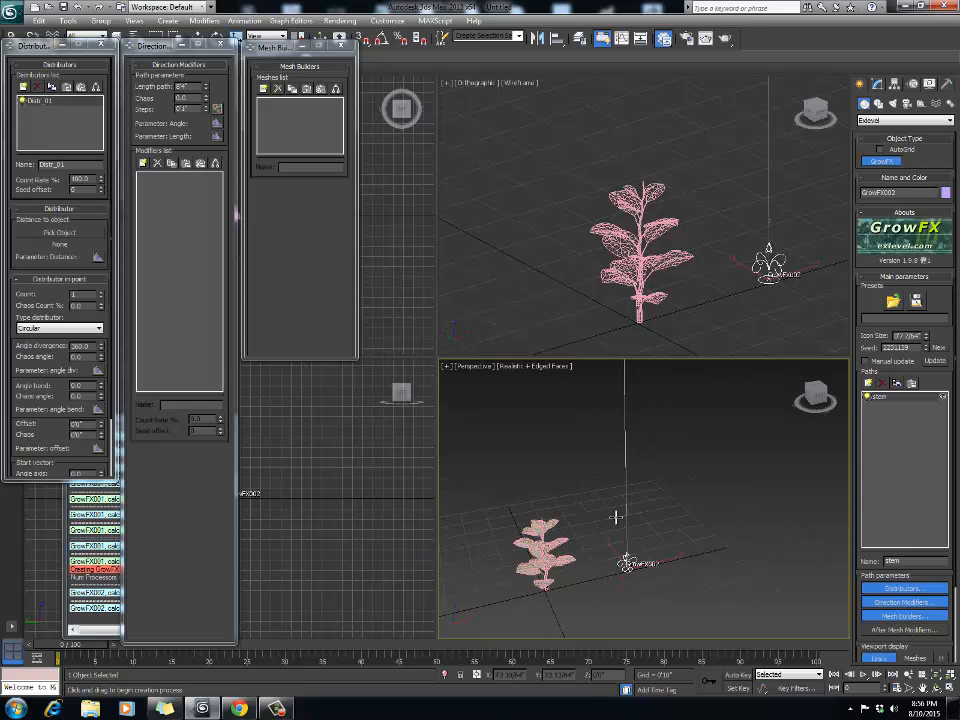
Step: Set the stem's path length to 4'0"
middle_drag(600, 439, 598, 474)
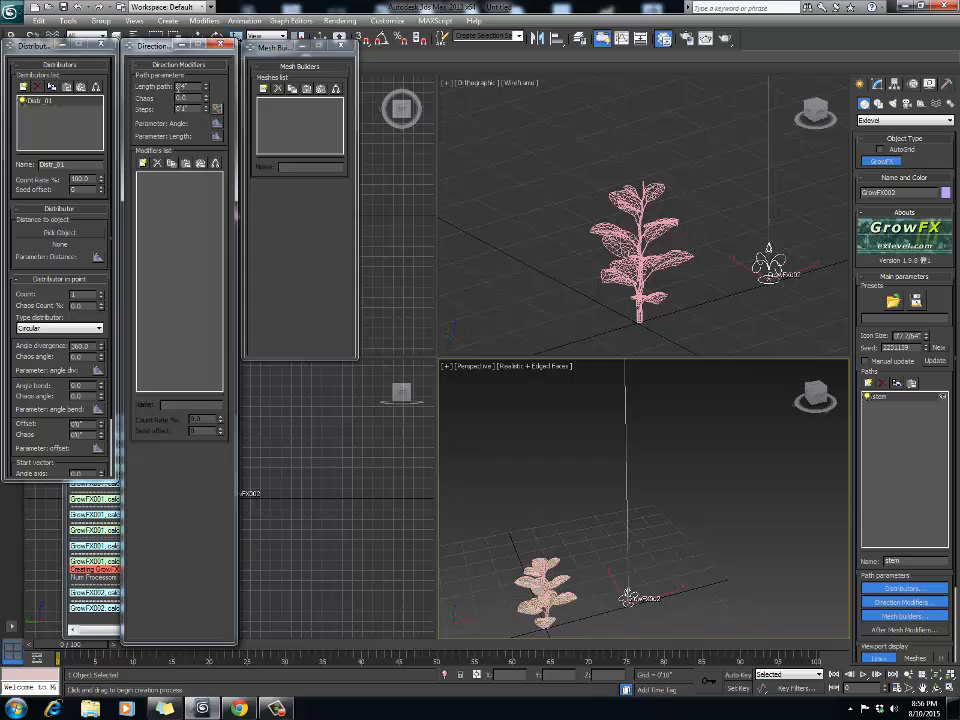
scroll(590, 487, down, 2)
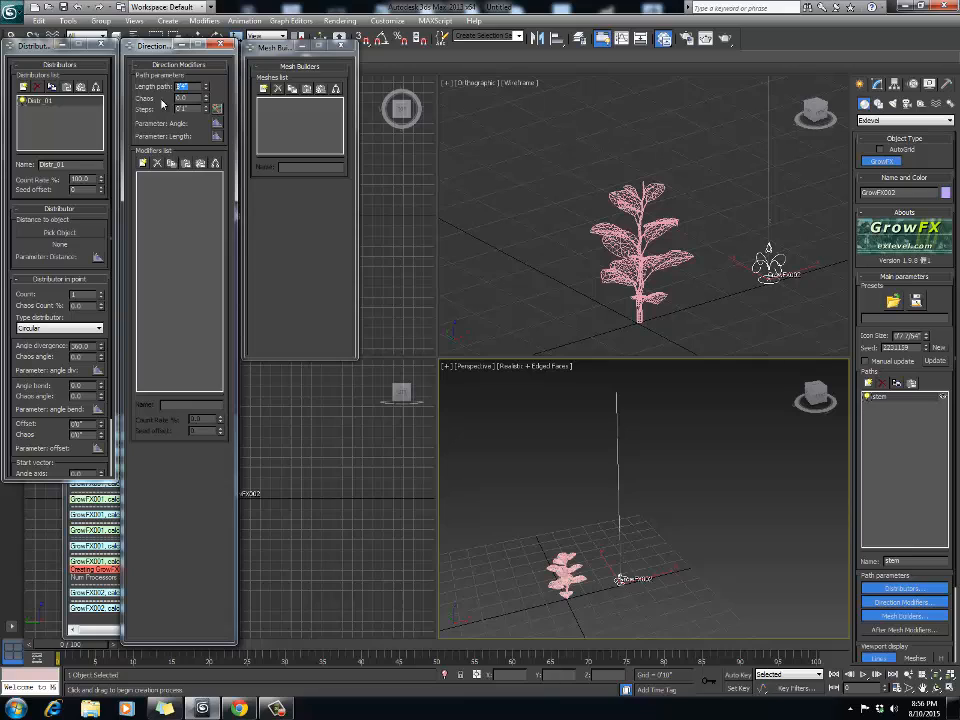
key(Return)
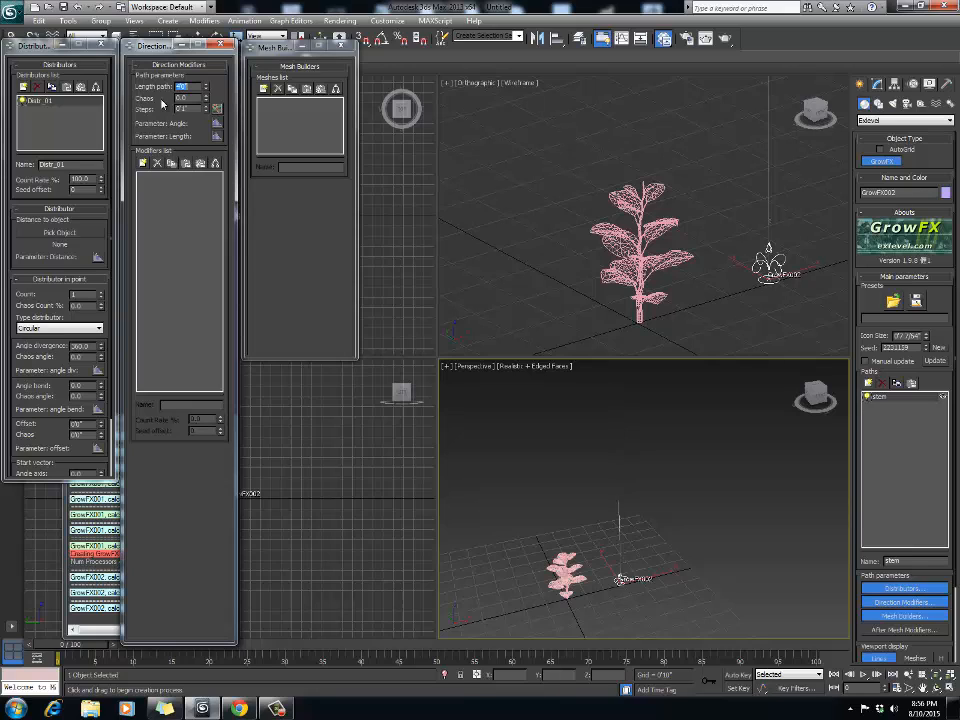
scroll(670, 540, up, 3)
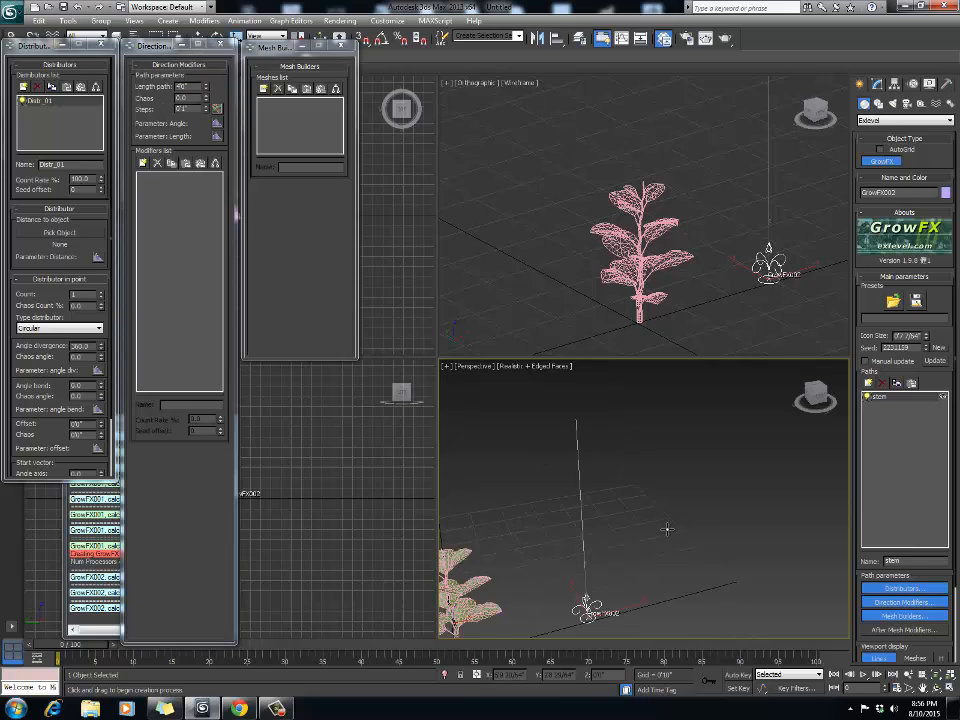
middle_drag(609, 531, 615, 512)
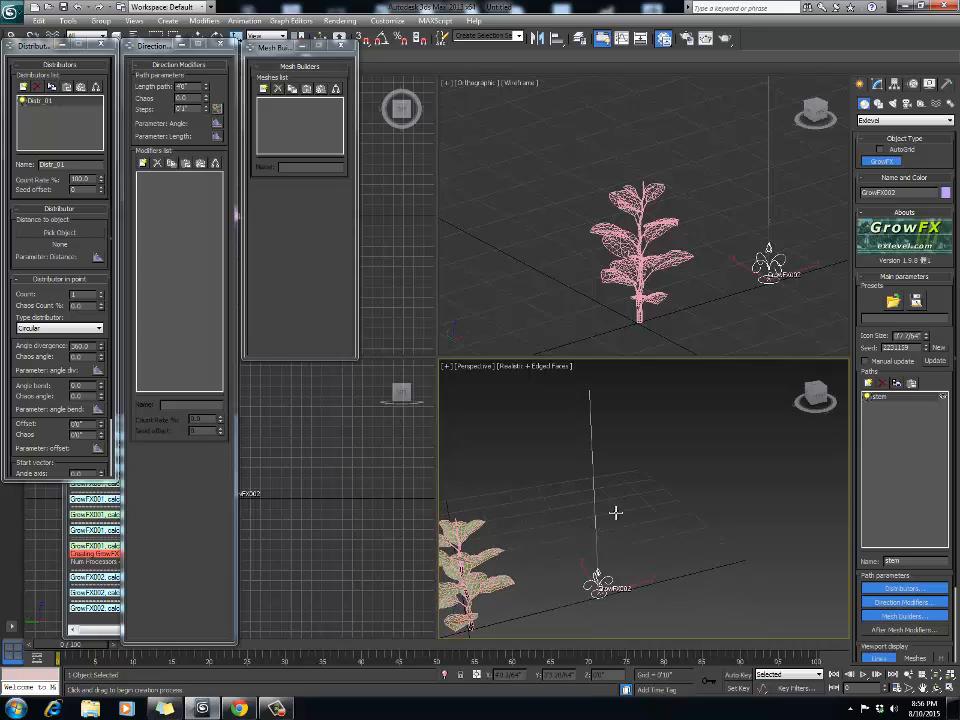
Step: Add a second path to the GrowFX object and give it a Path distributor
click(868, 384)
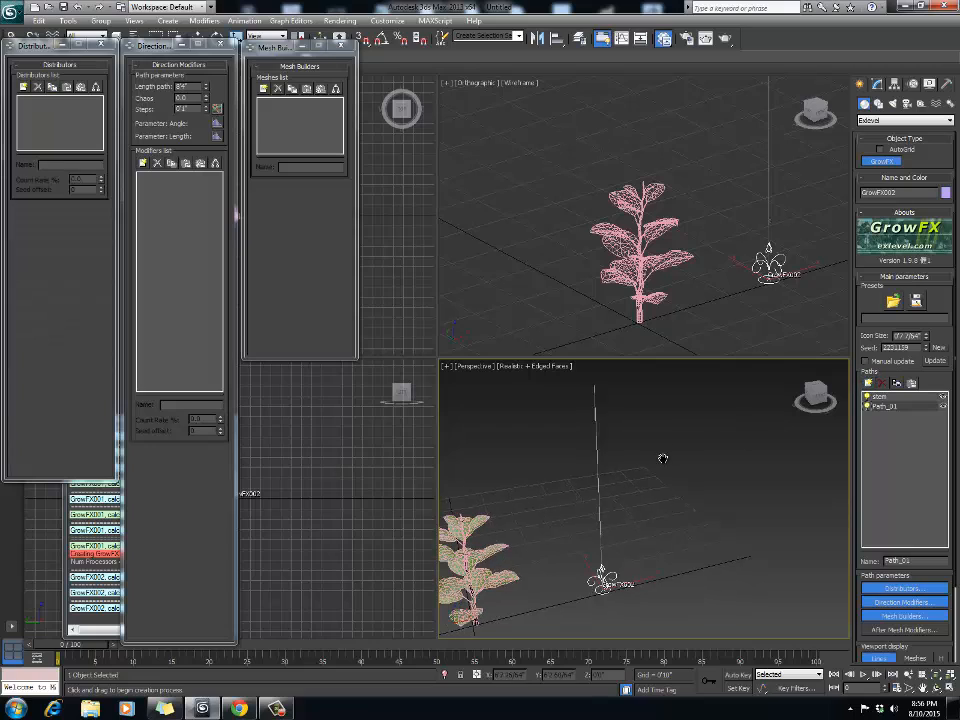
middle_drag(669, 438, 671, 447)
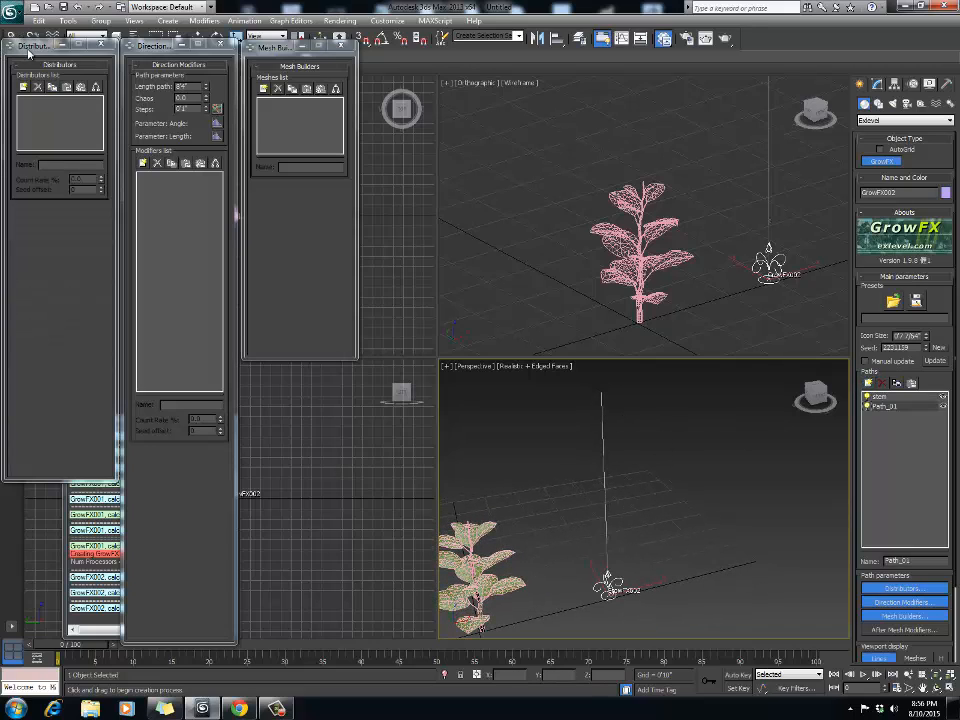
click(26, 85)
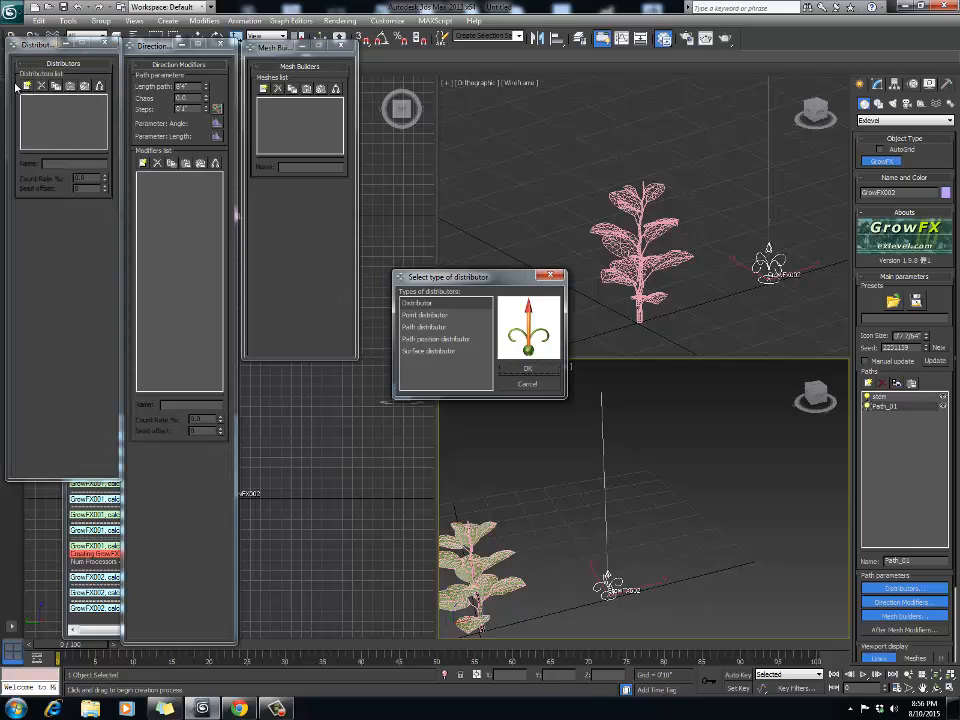
click(424, 327)
click(528, 367)
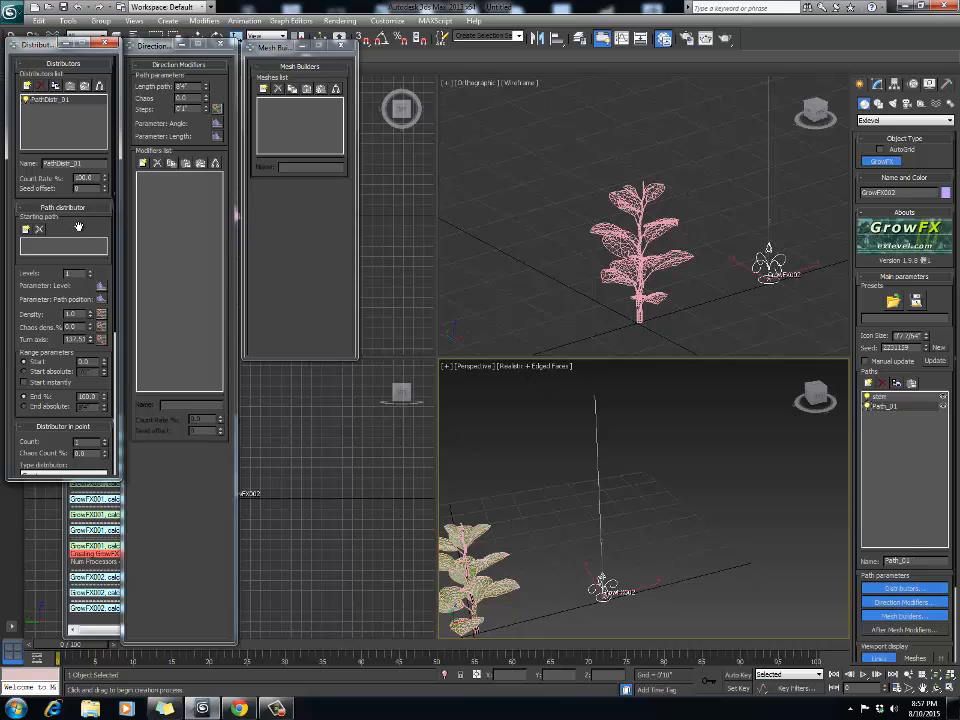
Step: Assign the stem as the starting path of the second path's Path distributor
drag(76, 227, 64, 218)
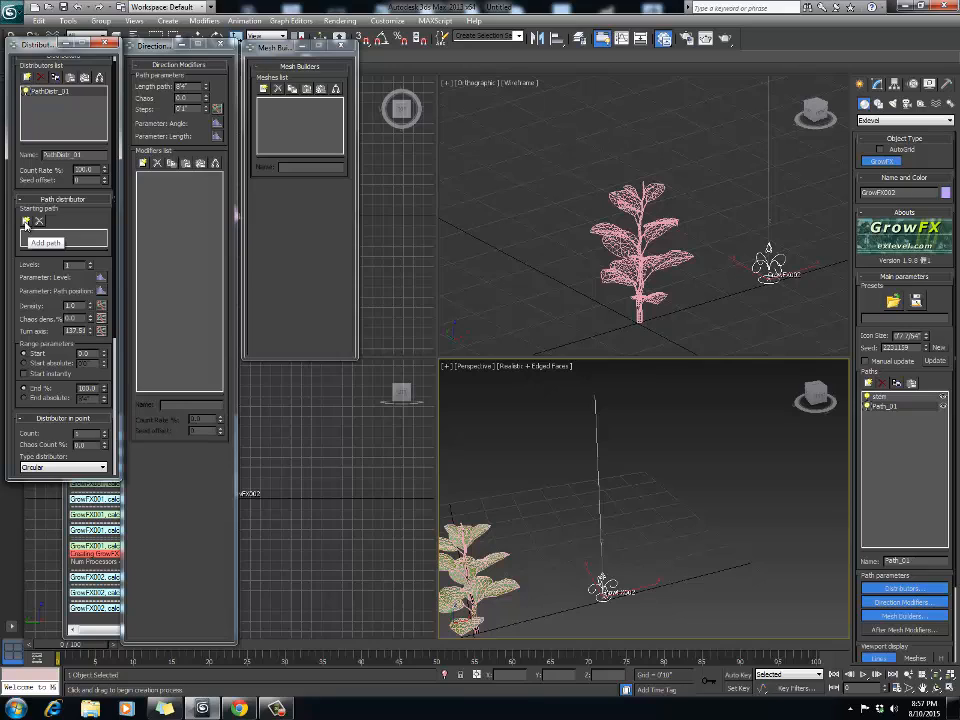
click(26, 222)
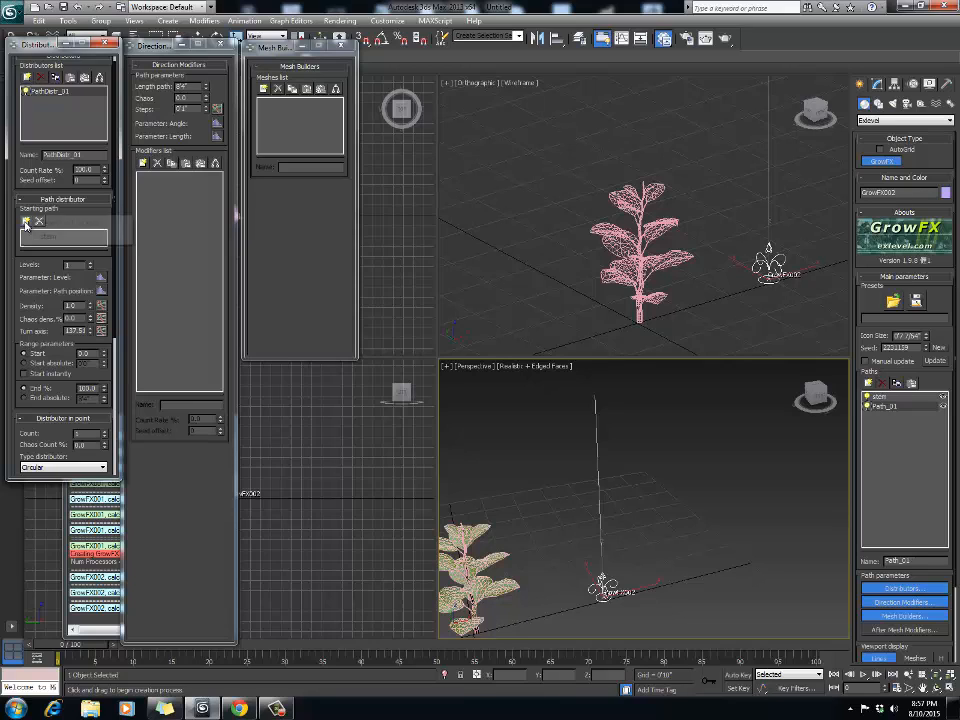
click(26, 222)
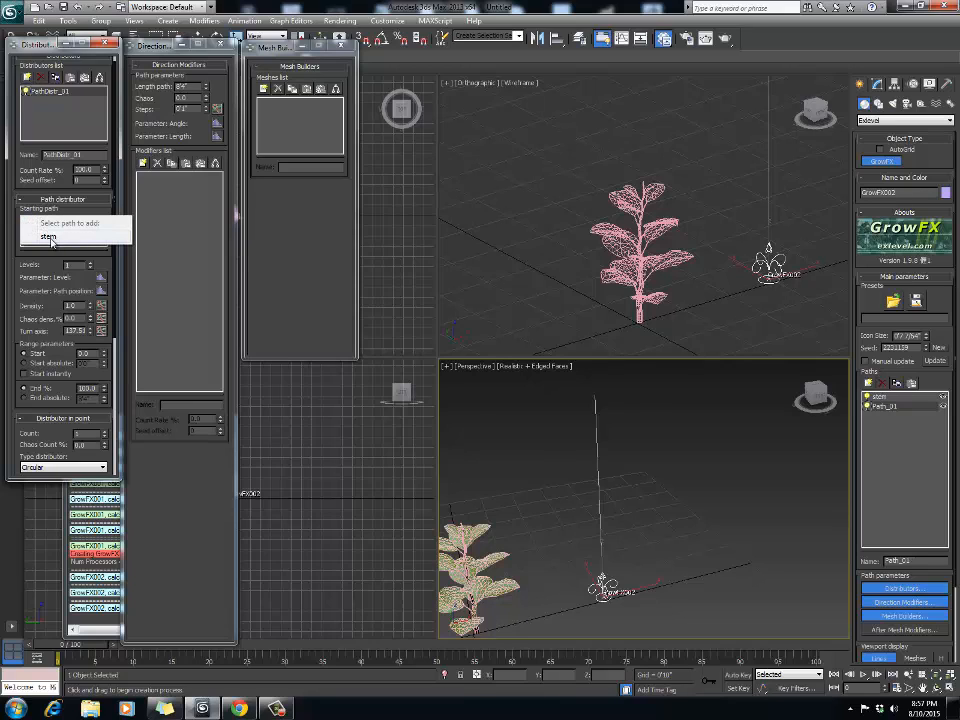
click(49, 237)
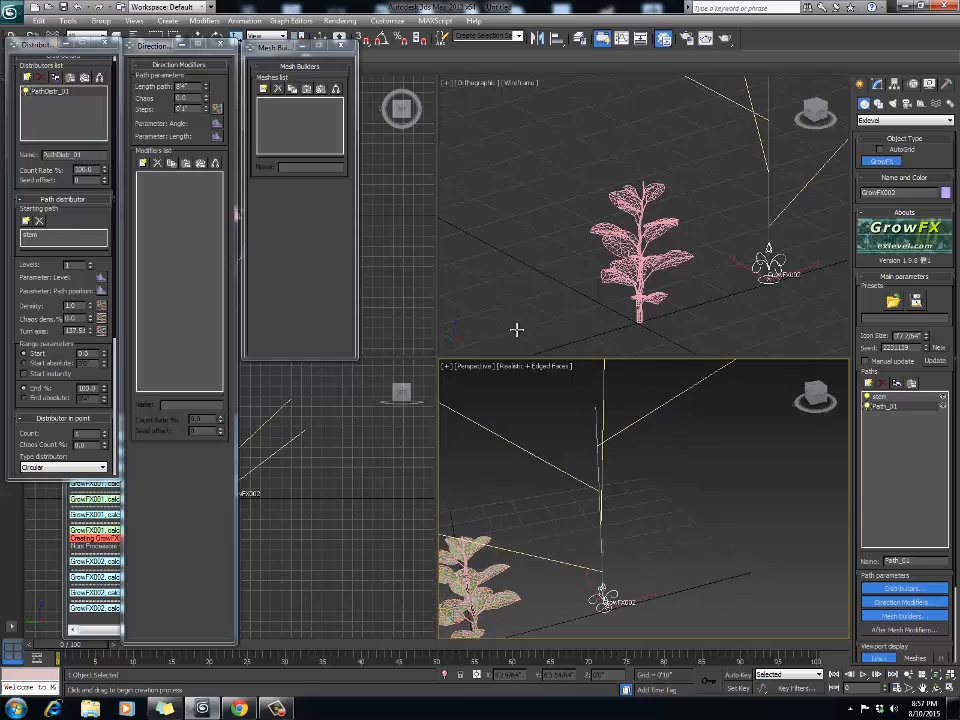
Step: Shorten the second path's length to 1'2" and check the branches against the existing plant
click(150, 45)
drag(207, 87, 193, 136)
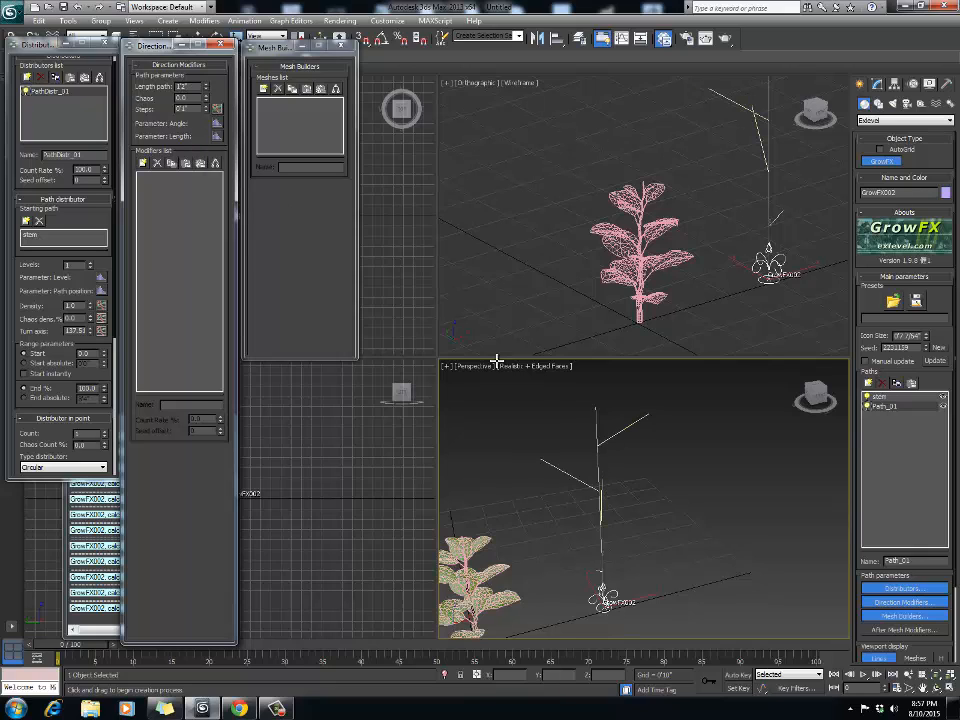
mouse_move(619, 497)
alt+middle_down()
mouse_move(617, 512)
mouse_move(570, 467)
mouse_move(621, 512)
mouse_move(609, 501)
mouse_move(622, 502)
alt+middle_up()
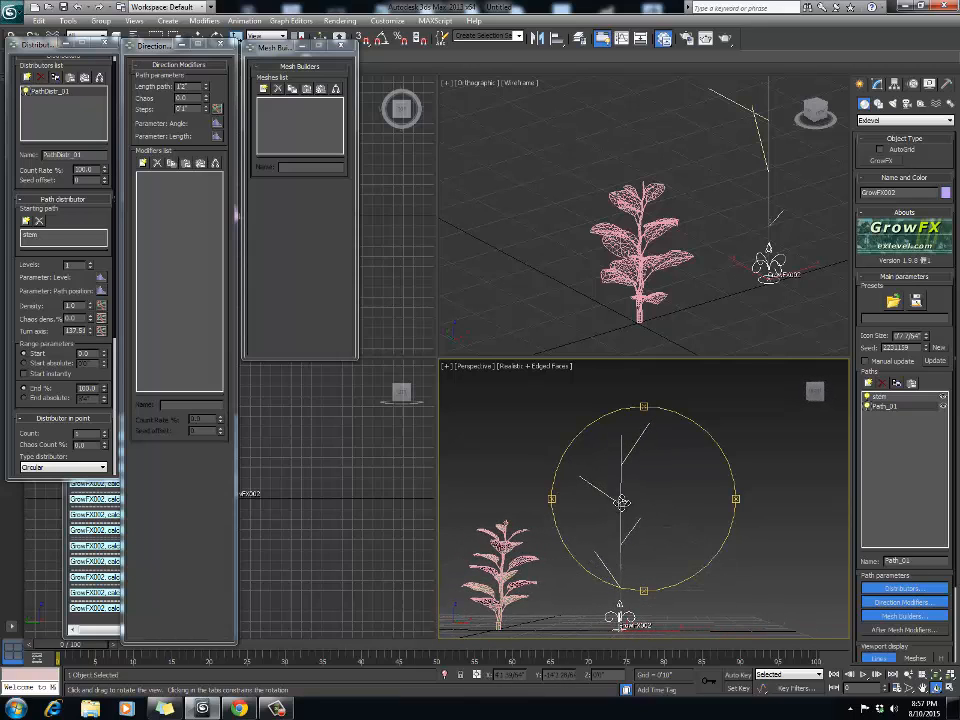
drag(622, 502, 610, 430)
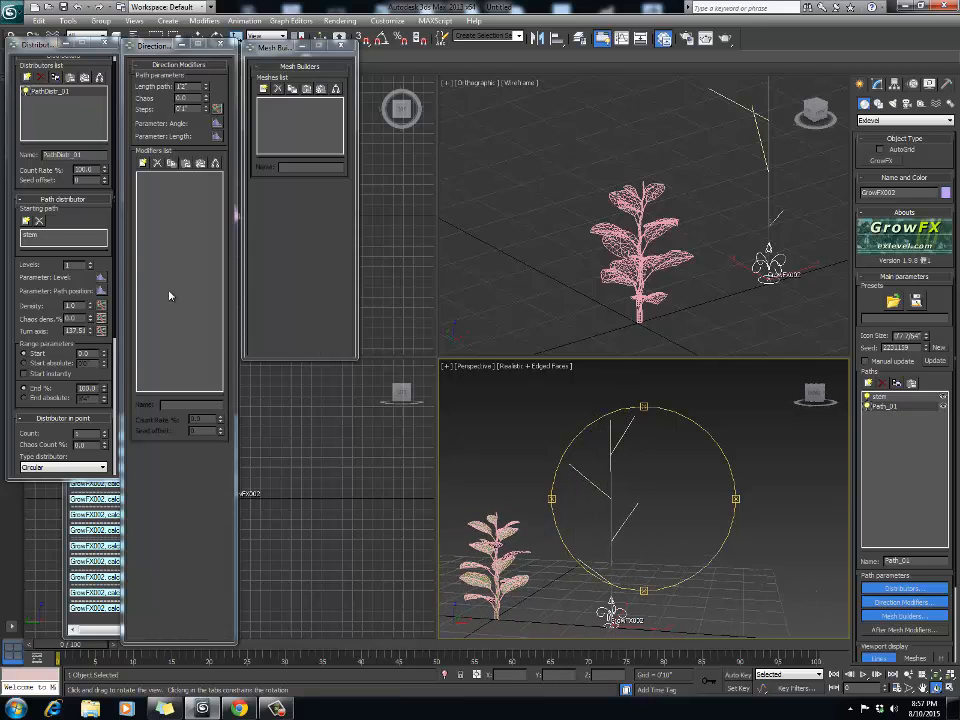
scroll(76, 212, down, 1)
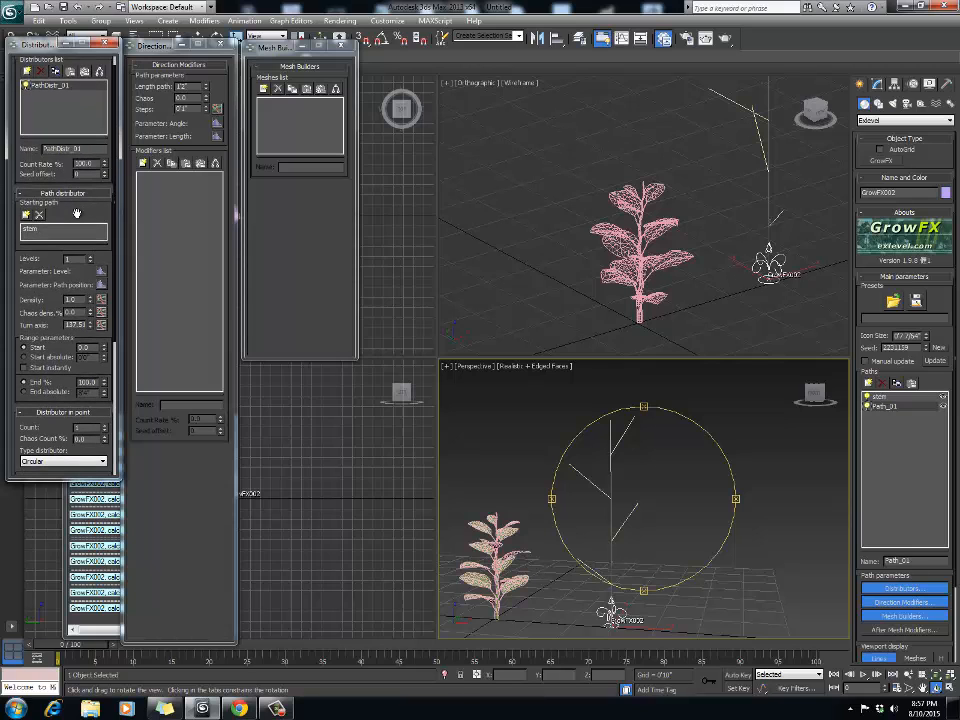
right_click(636, 502)
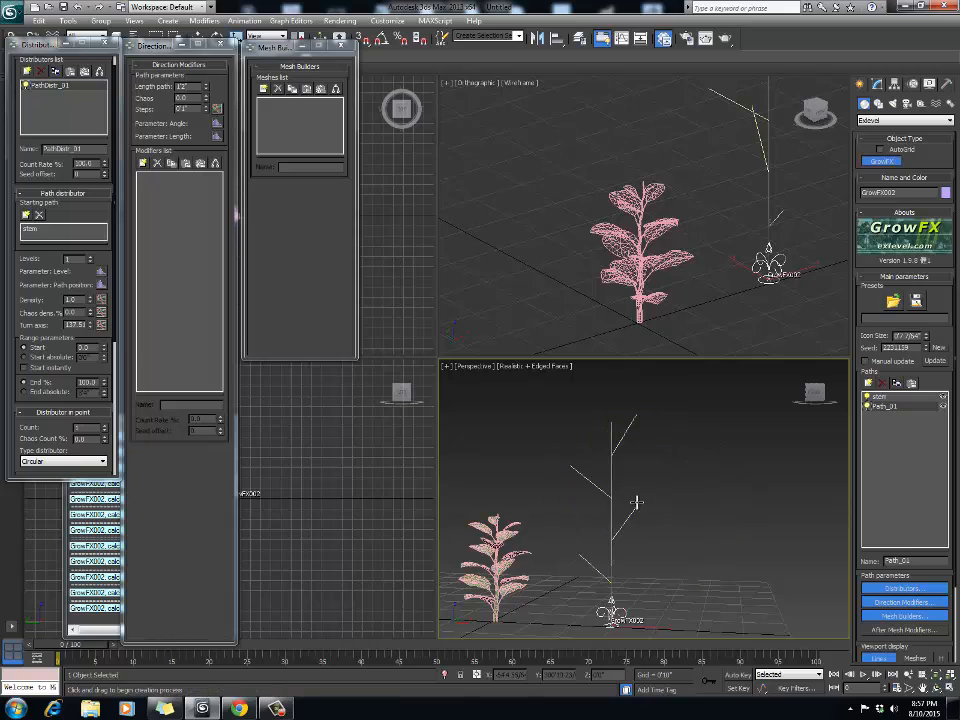
Step: Rename the second path as B1
double_click(905, 561)
key(Return)
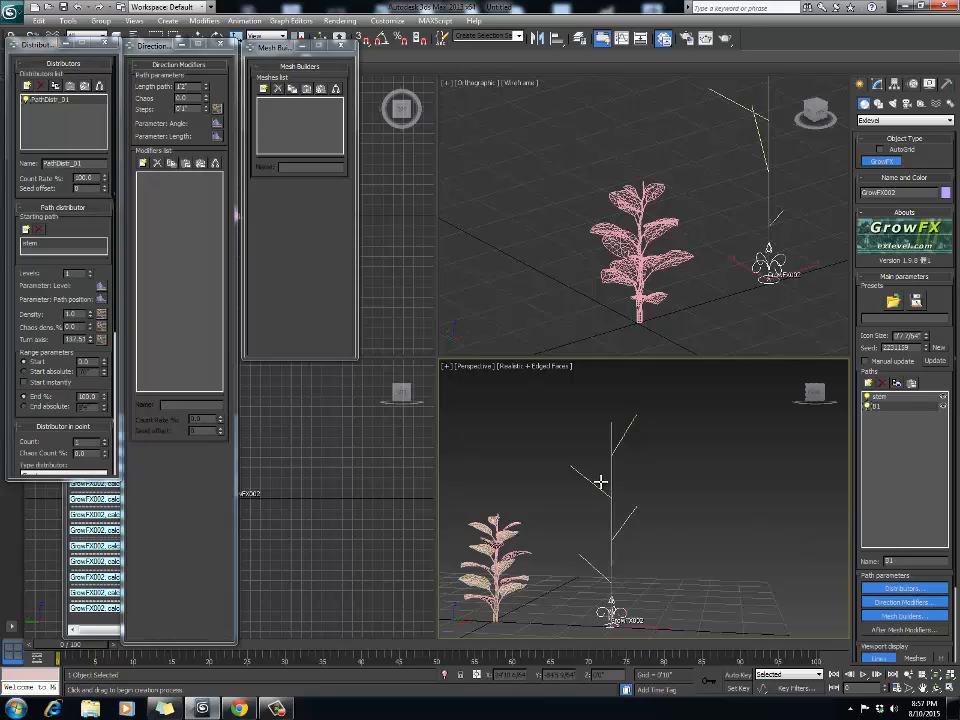
middle_drag(603, 482, 607, 485)
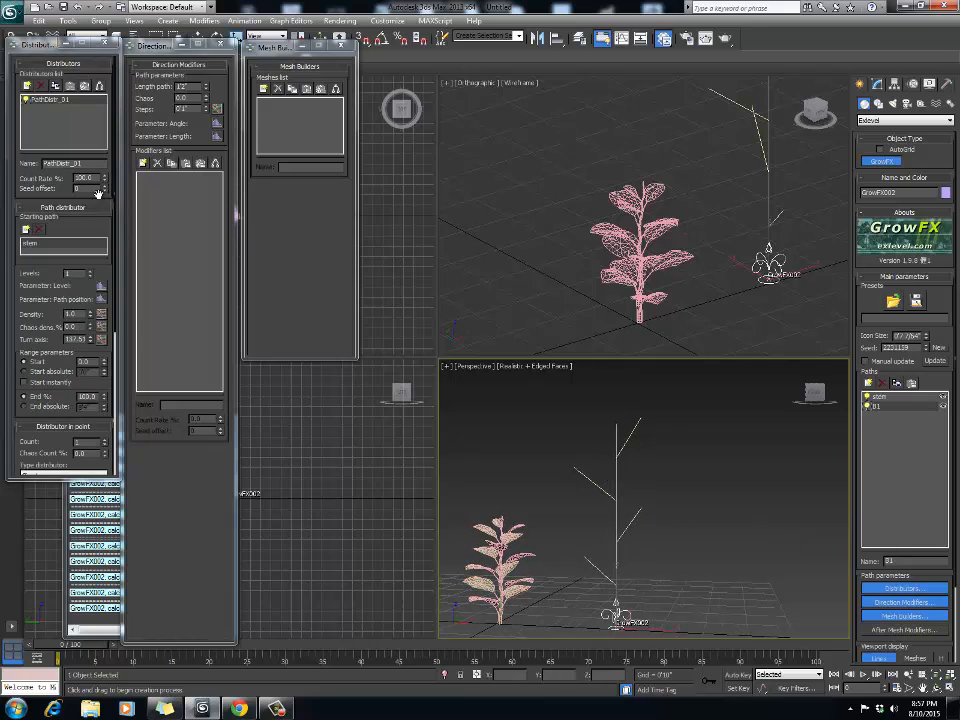
Step: Add an affect to the distributor's Path position parameter that controls the Length of B1
drag(90, 227, 88, 225)
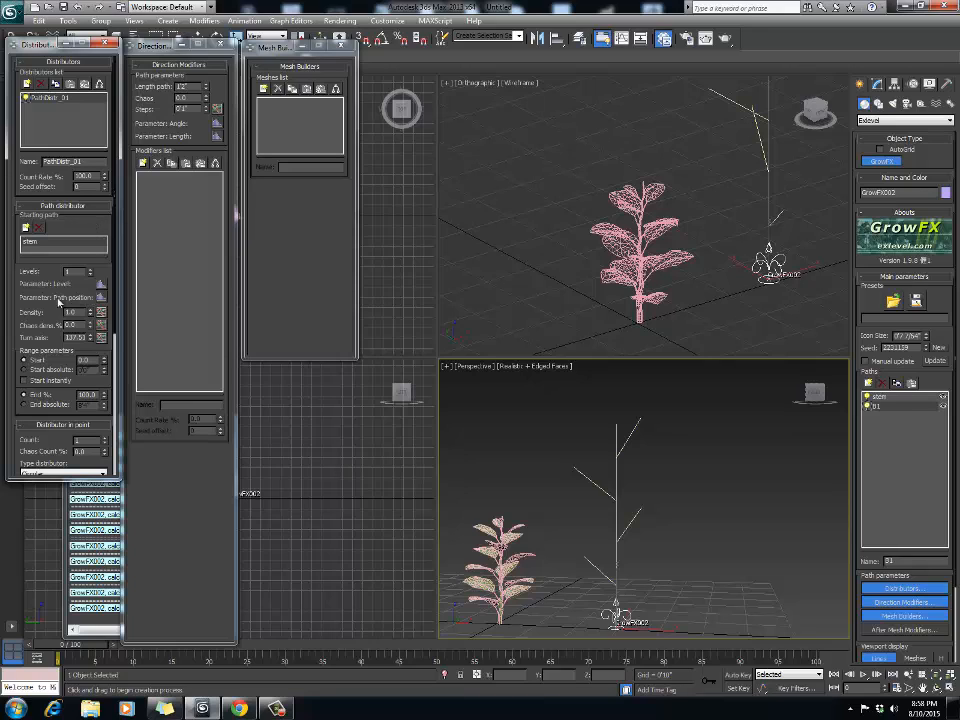
scroll(105, 301, down, 1)
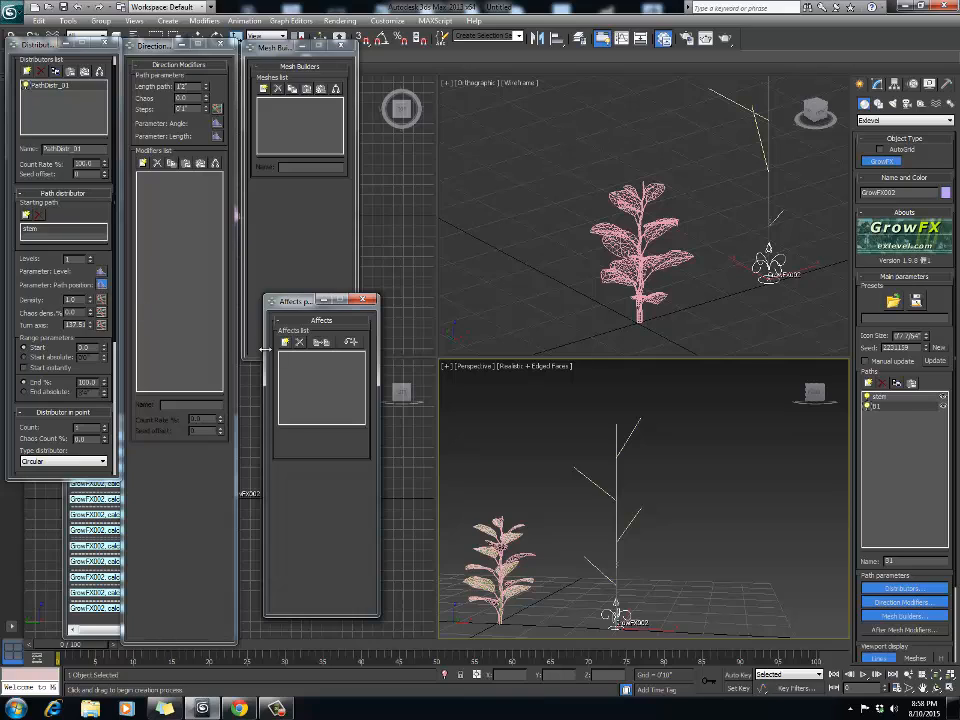
click(285, 343)
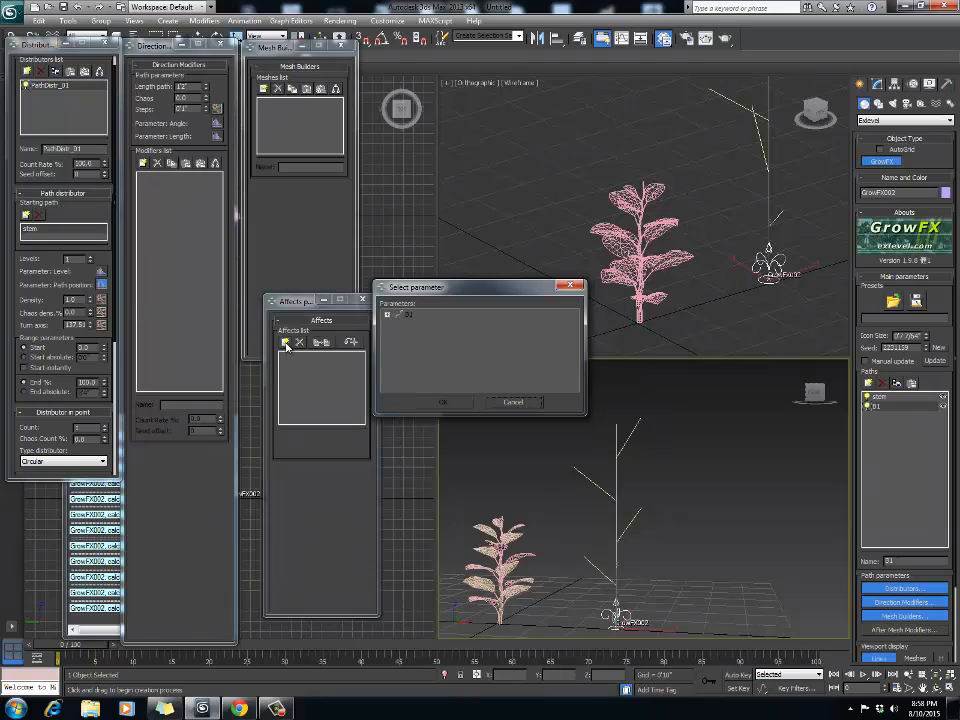
click(405, 316)
click(387, 315)
click(426, 324)
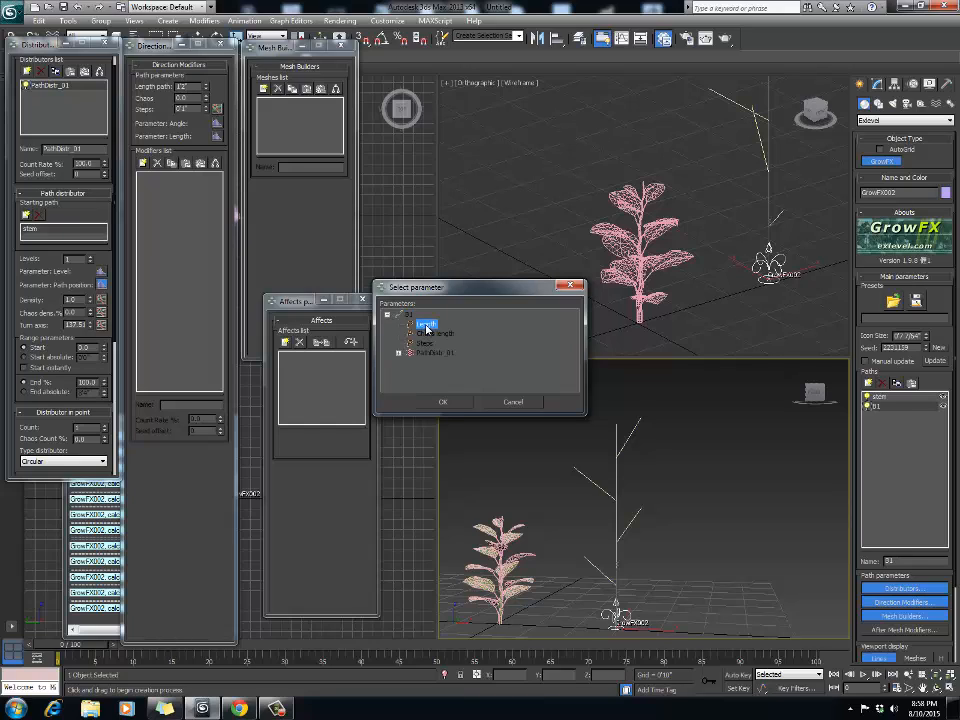
click(443, 401)
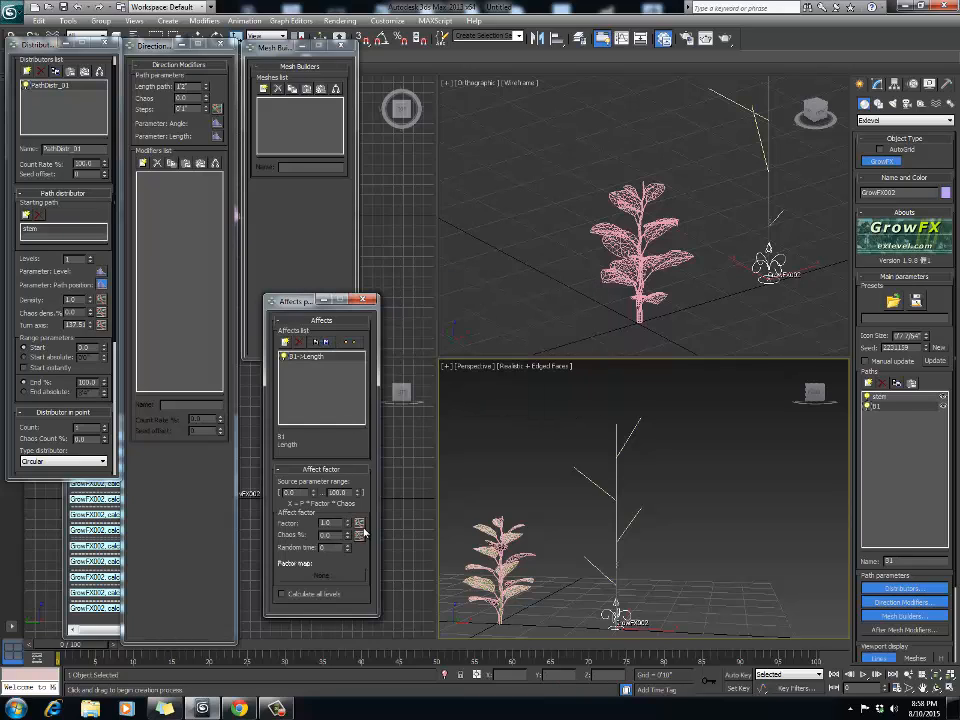
Step: Open the Factor graph of the B1 length affect, enlarge its window and compare the curve with the branches
drag(286, 305, 270, 263)
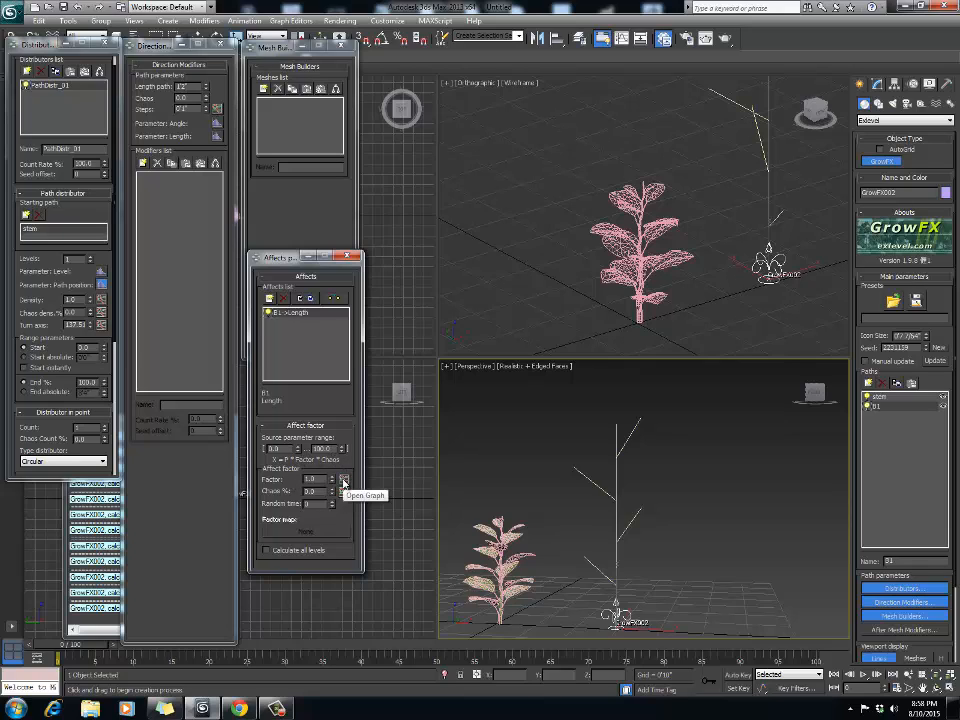
click(344, 483)
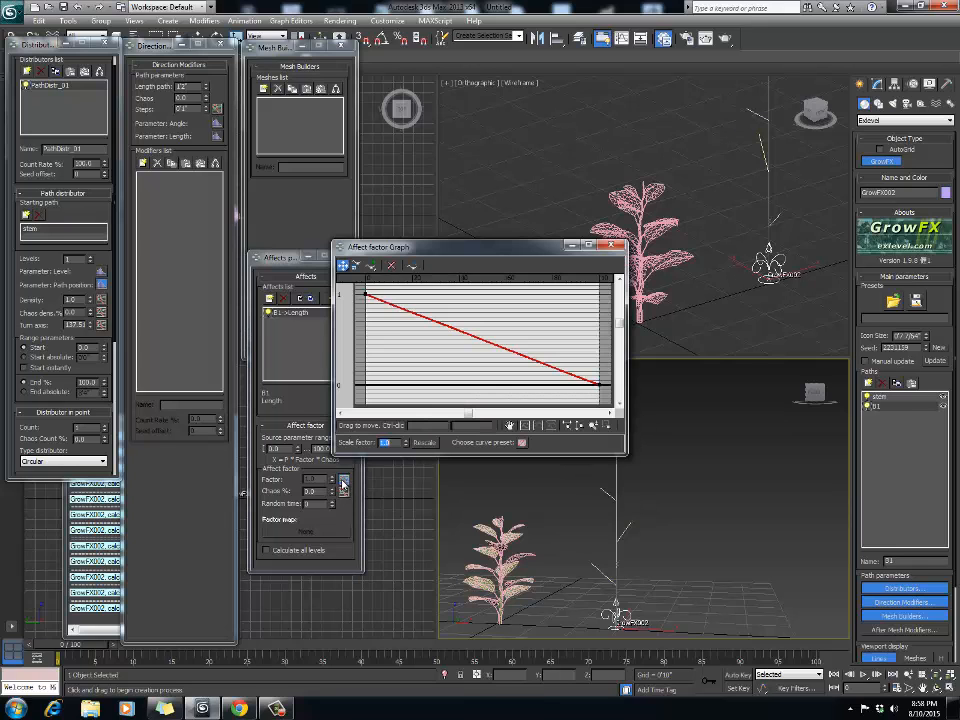
drag(416, 258, 215, 206)
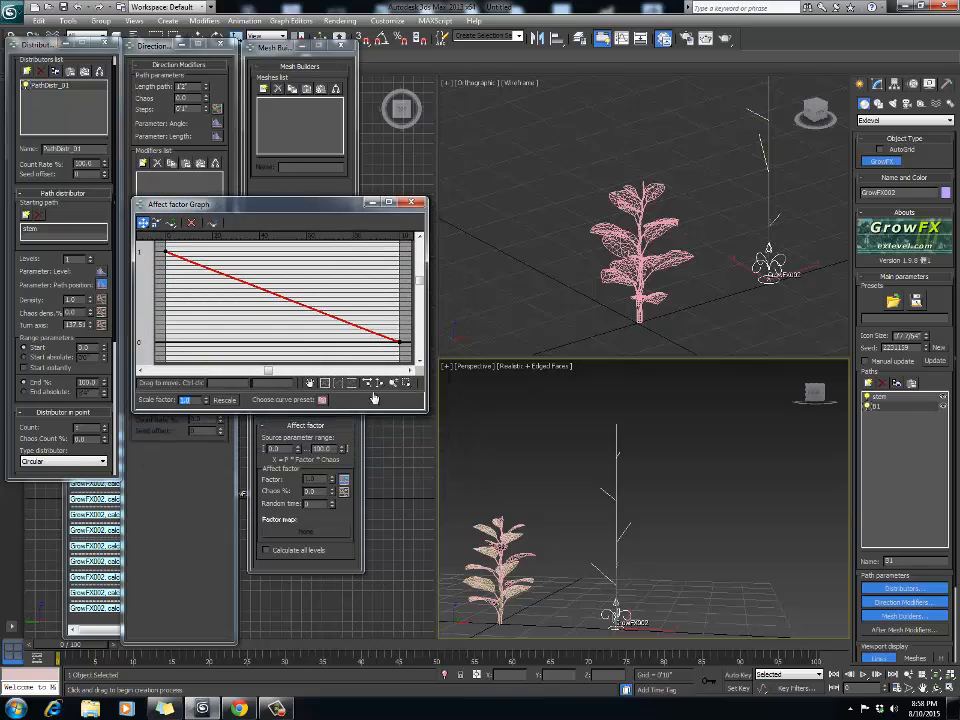
drag(423, 411, 510, 450)
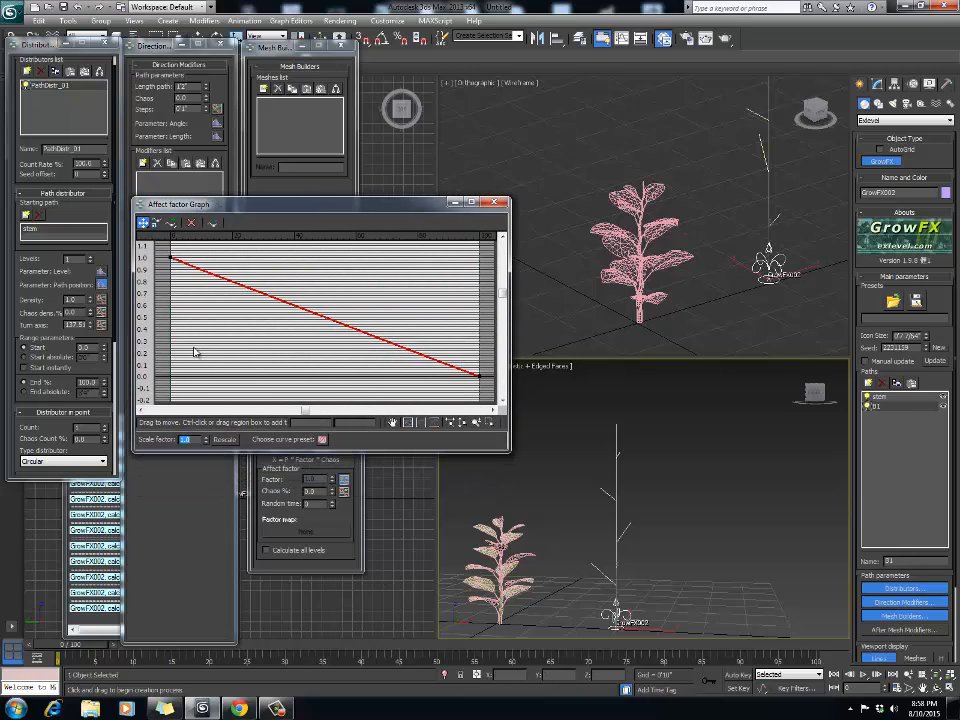
drag(214, 209, 204, 207)
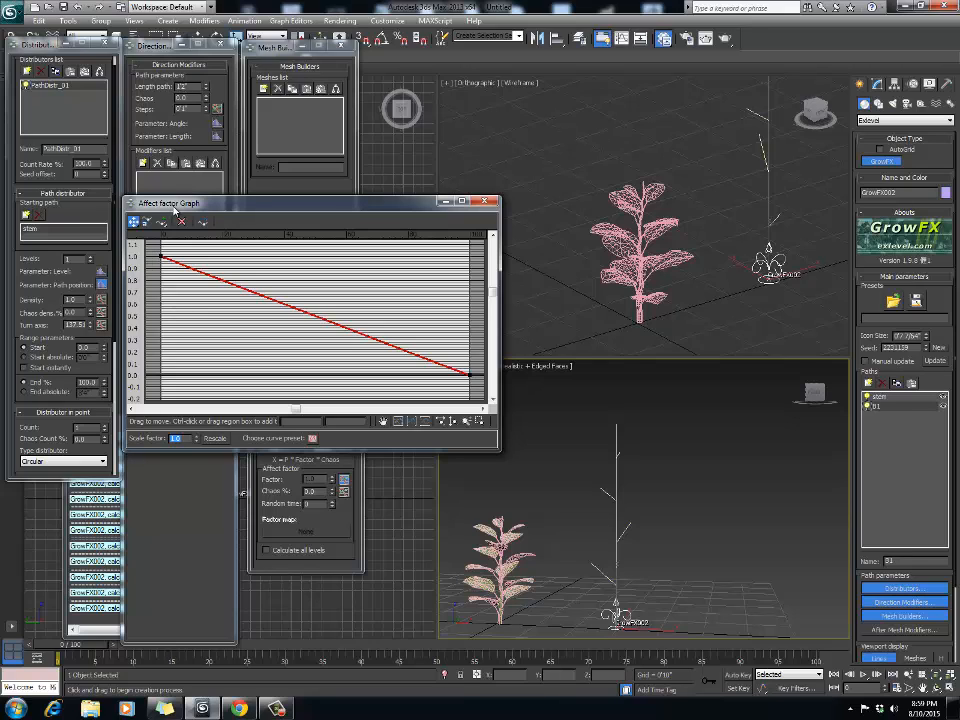
drag(175, 208, 170, 212)
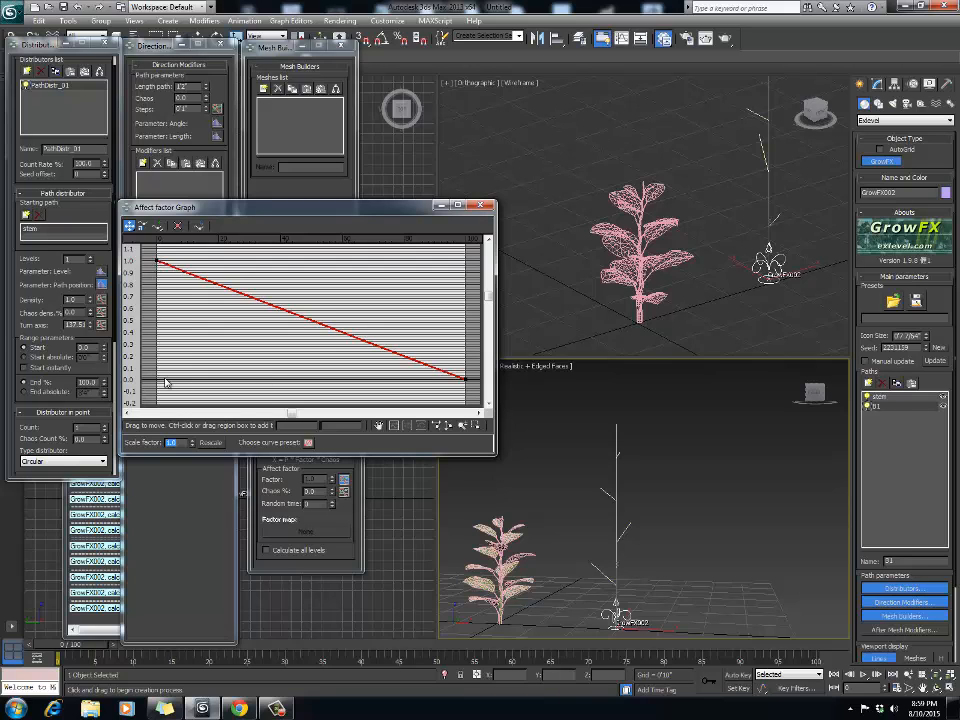
drag(222, 208, 203, 221)
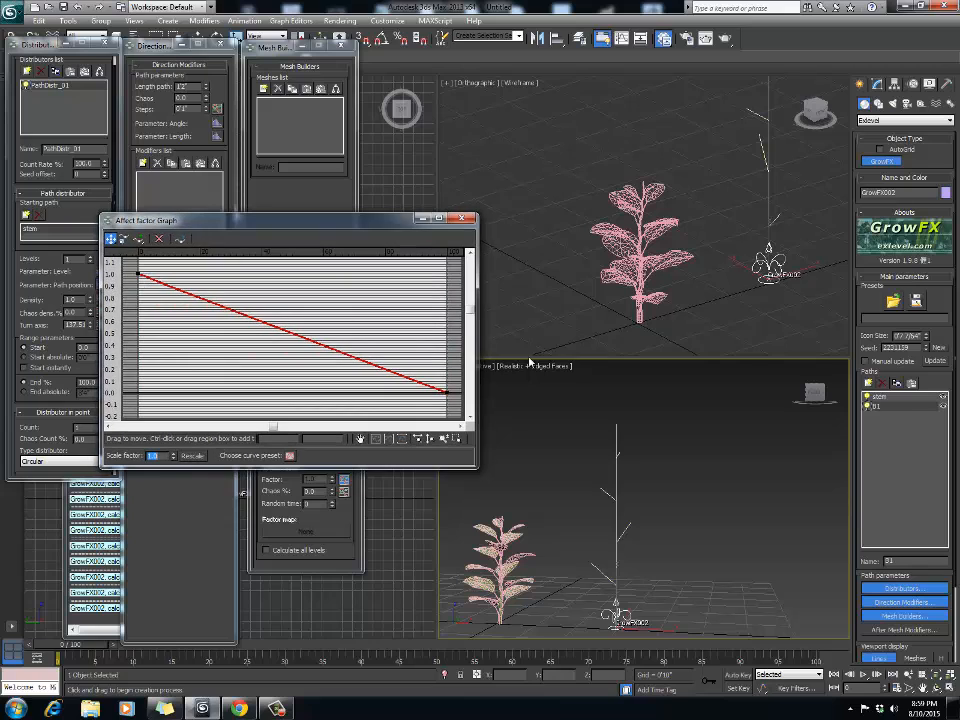
scroll(622, 483, up, 2)
mouse_move(628, 489)
middle_down()
mouse_move(649, 486)
mouse_move(632, 497)
mouse_move(640, 489)
middle_up()
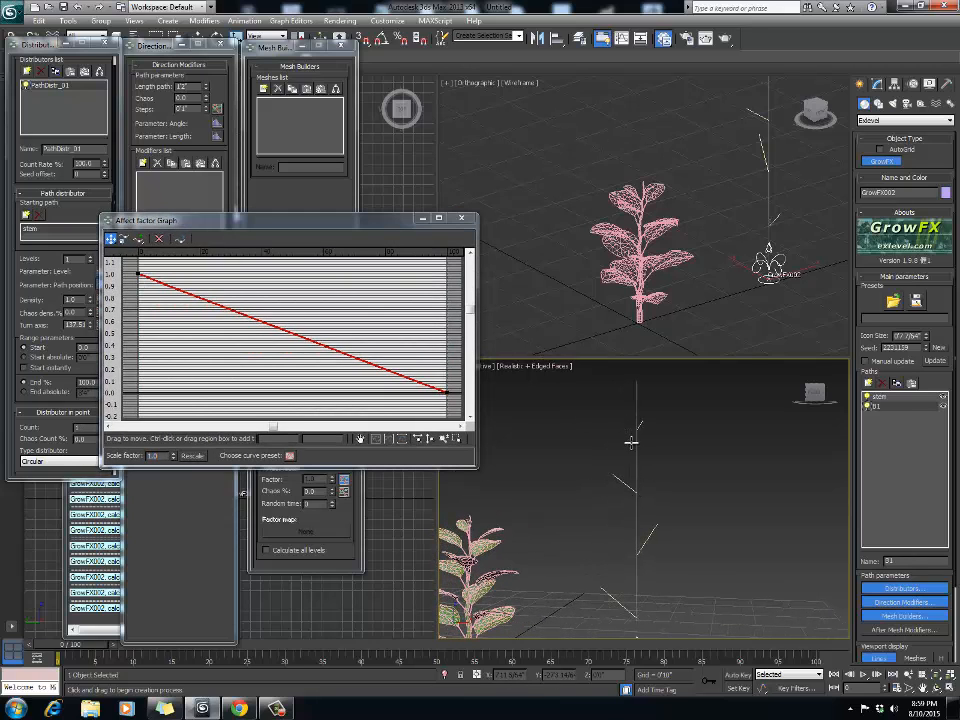
Step: Insert a control point in the middle of the affect factor curve and move it to about 64.2, 0.86
drag(236, 221, 239, 206)
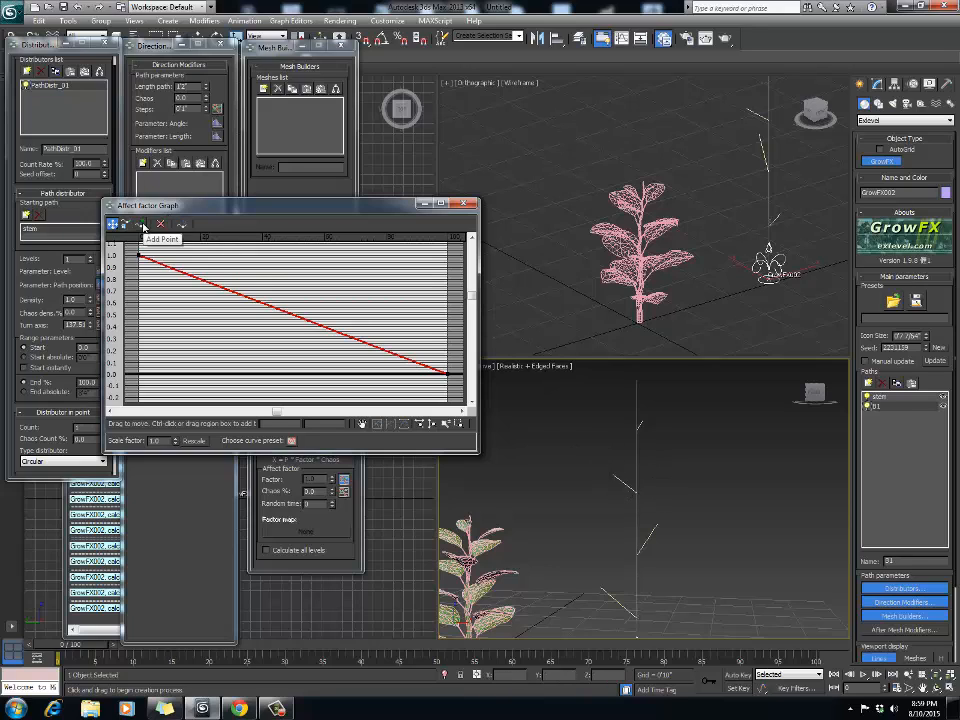
click(141, 224)
click(294, 313)
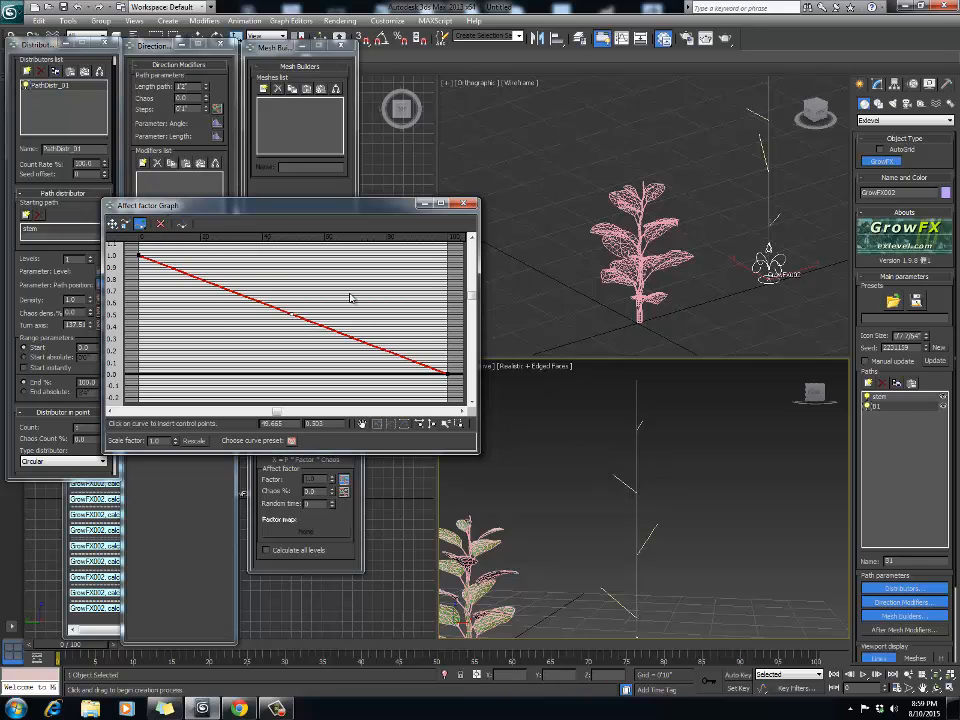
click(113, 224)
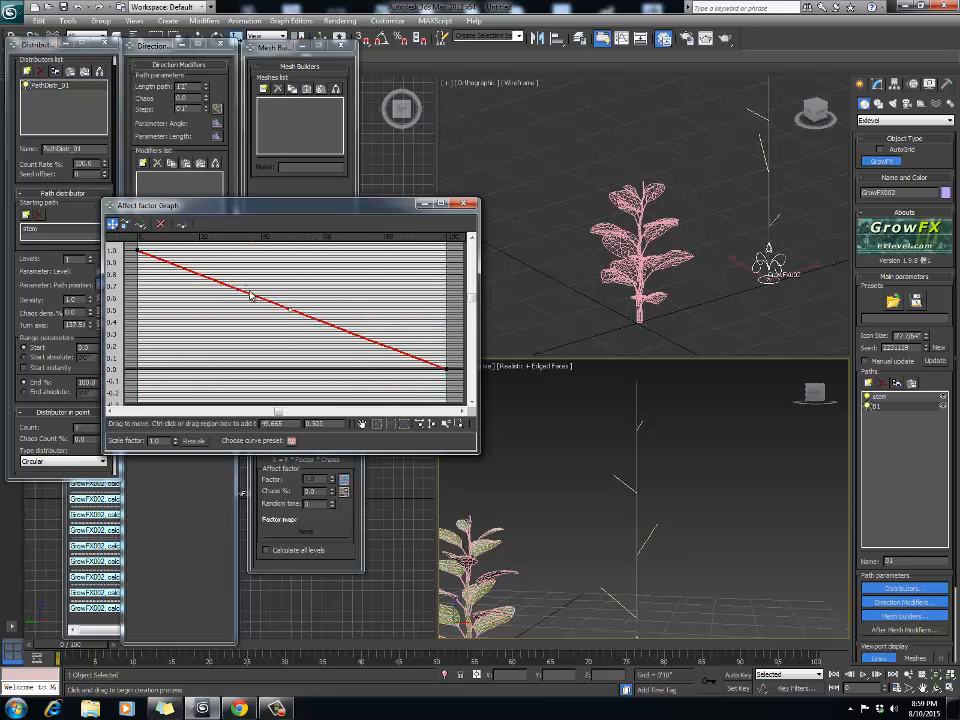
drag(246, 287, 400, 268)
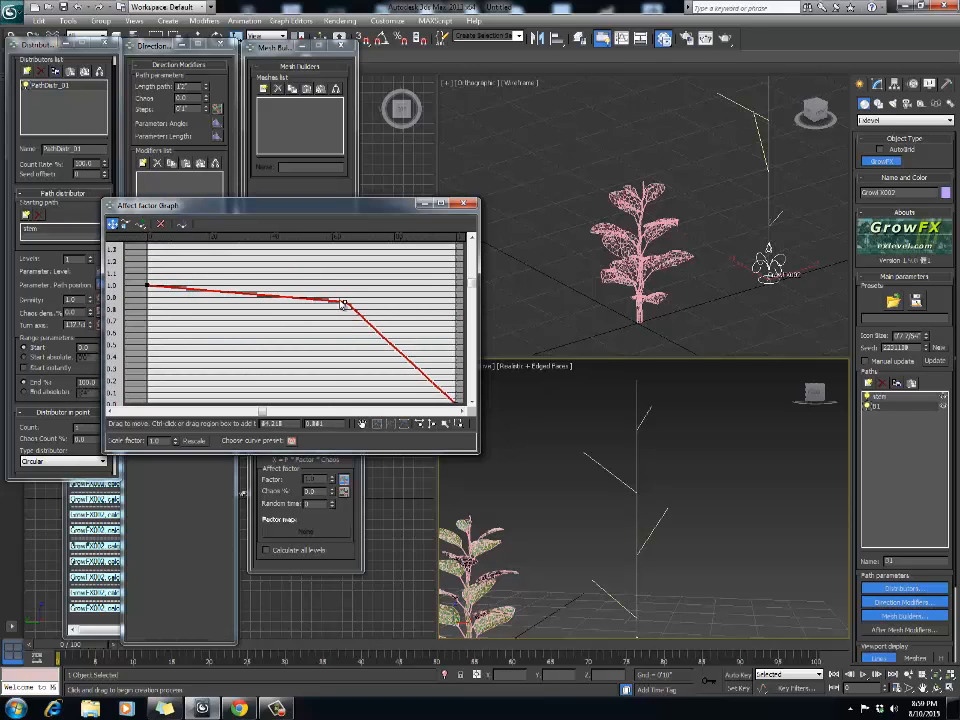
Step: Lower the middle control point of the affect factor curve to about 58.8, 0.57
click(140, 223)
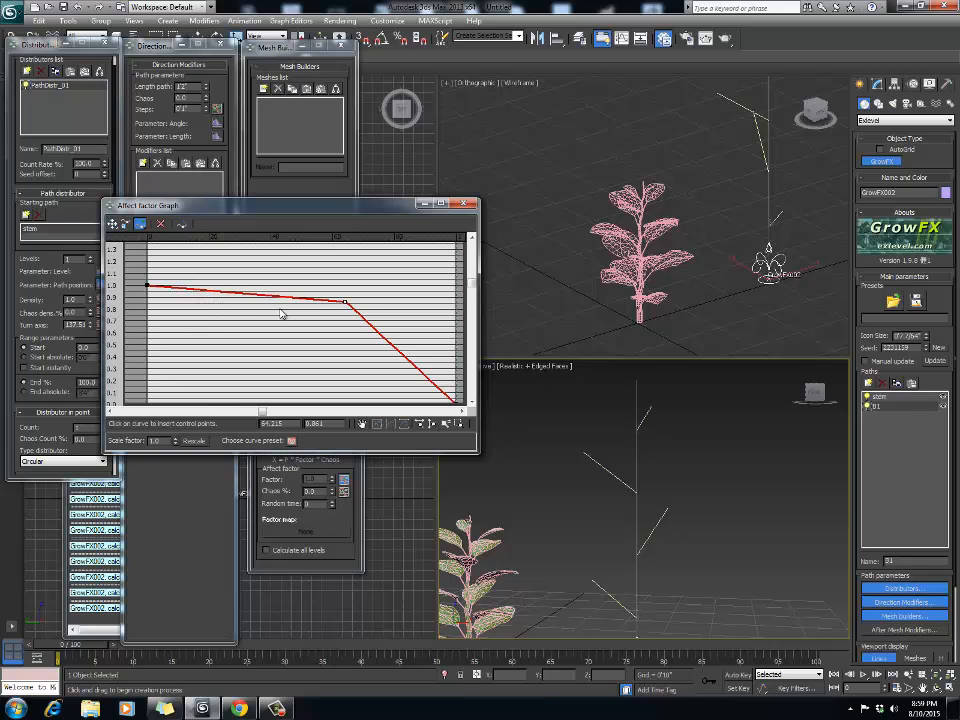
click(112, 224)
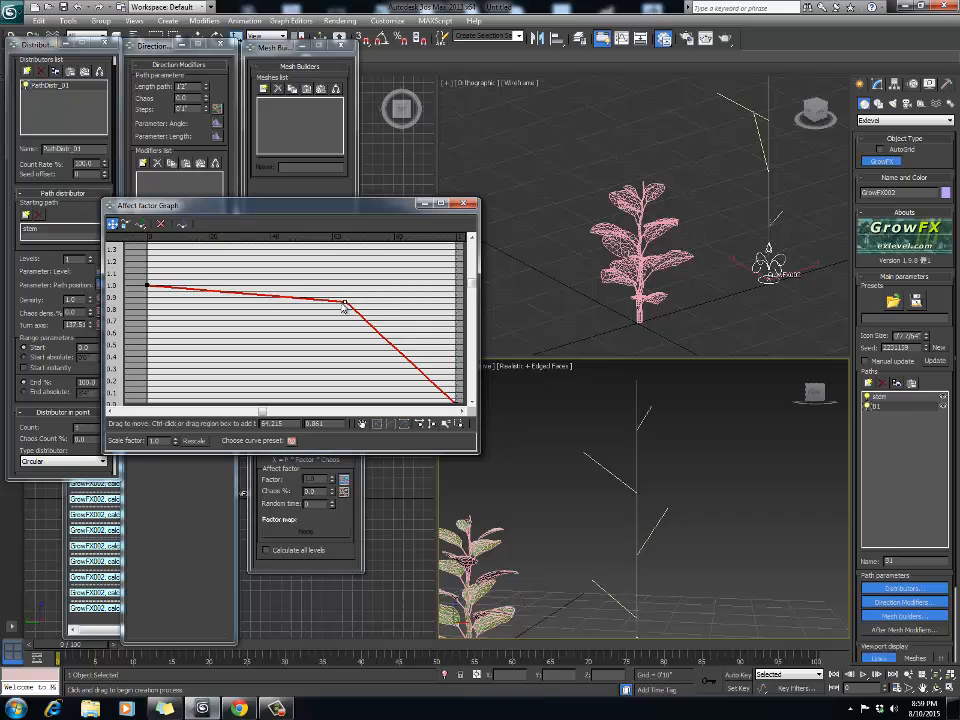
drag(347, 304, 328, 336)
Step: Insert another control point at about 20 on the factor curve and move the middle point to about 65.2, 0.62
click(140, 224)
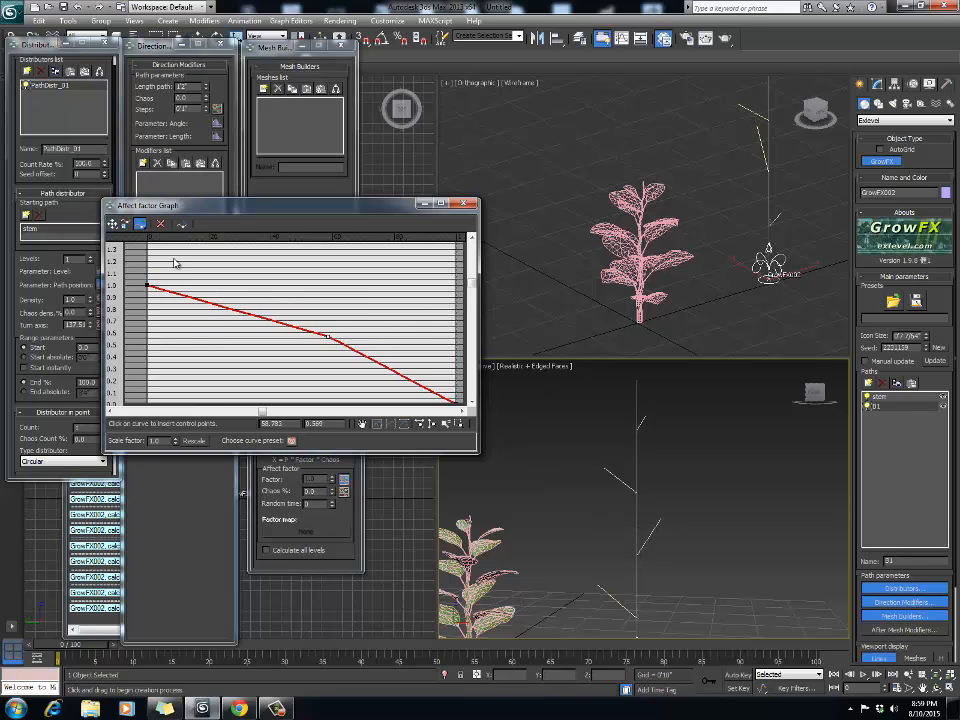
click(210, 302)
click(112, 224)
click(328, 338)
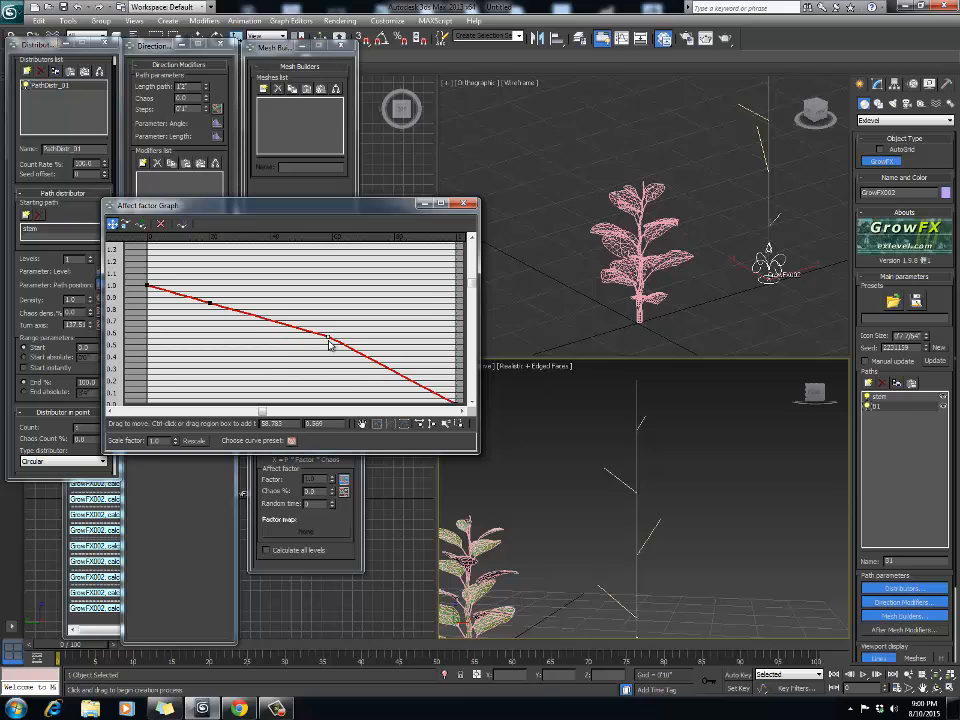
drag(329, 340, 348, 327)
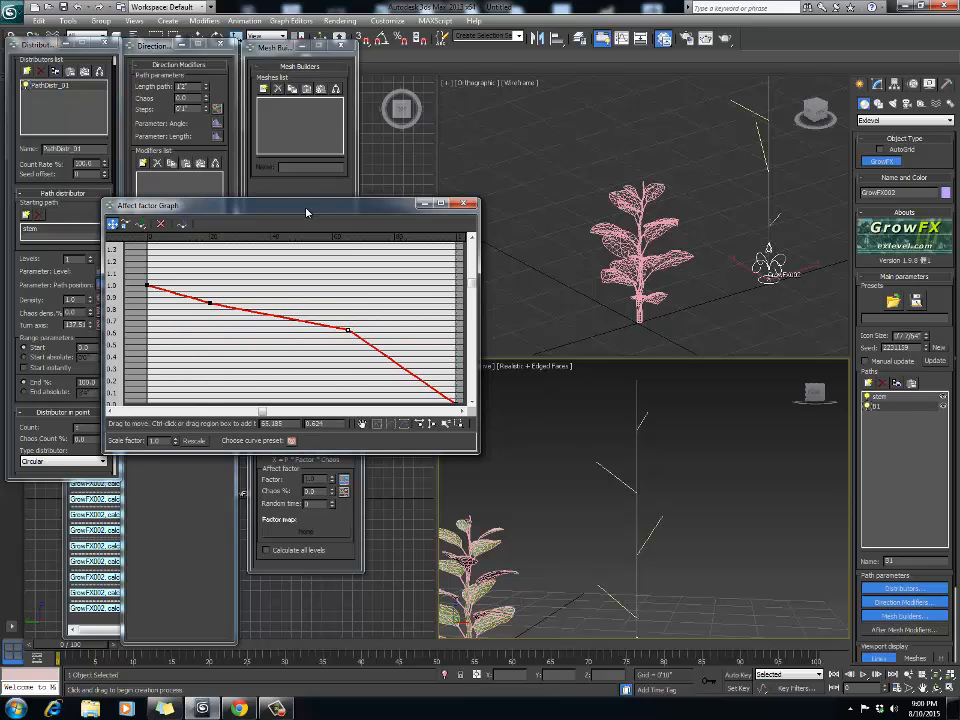
drag(306, 212, 326, 193)
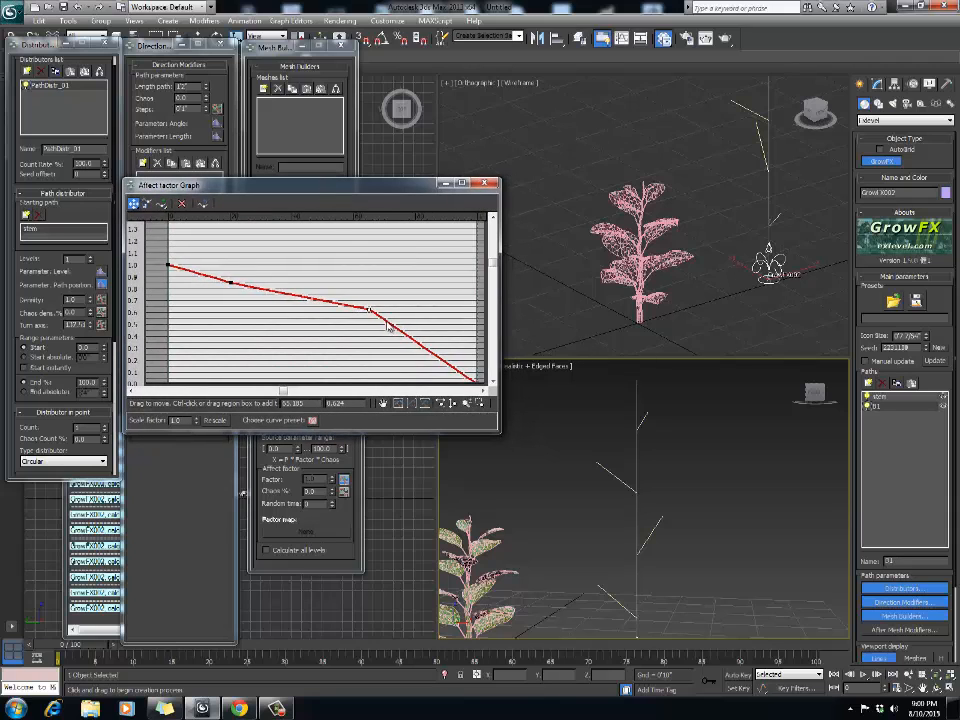
middle_drag(384, 318, 373, 308)
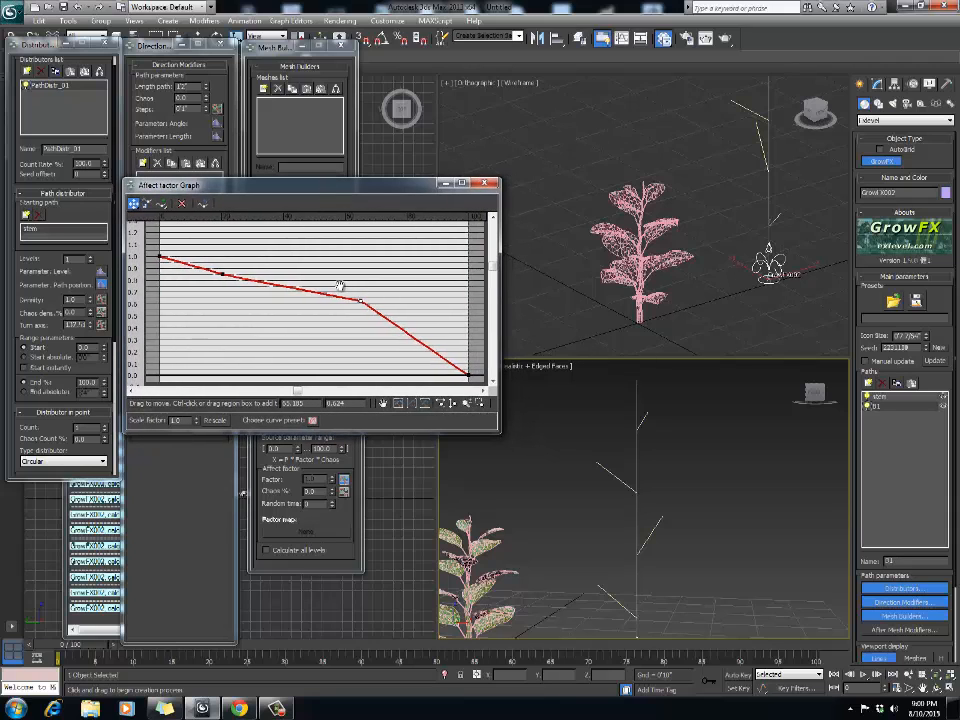
Step: Examine the shape of the B1 length affect factor curve against the branches, and close its graph
scroll(342, 283, down, 2)
click(344, 285)
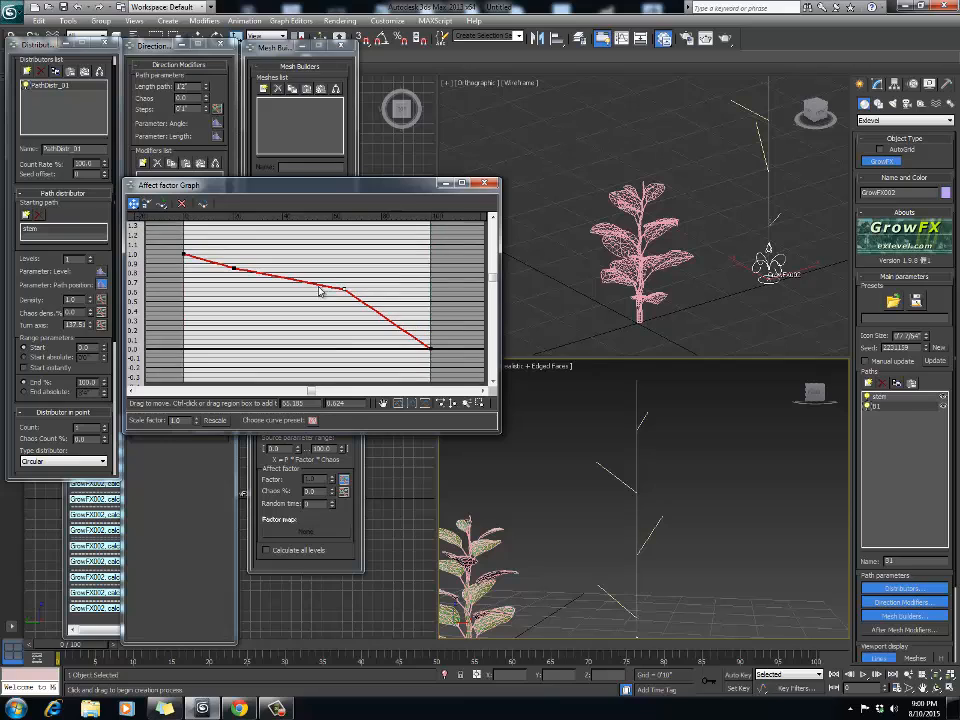
middle_drag(189, 342, 187, 342)
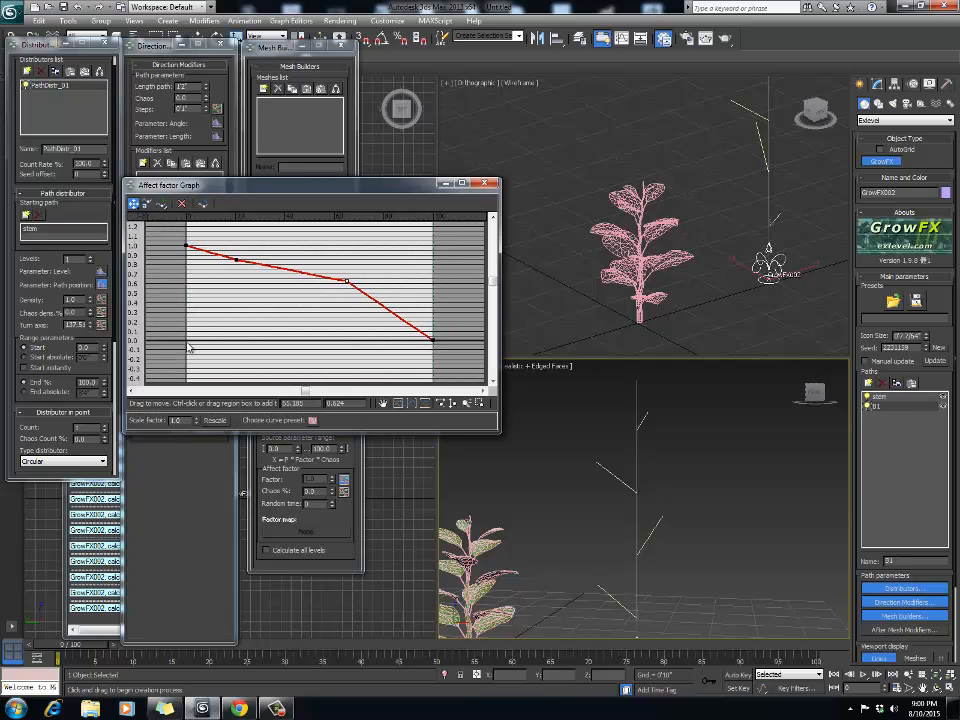
middle_drag(416, 346, 409, 347)
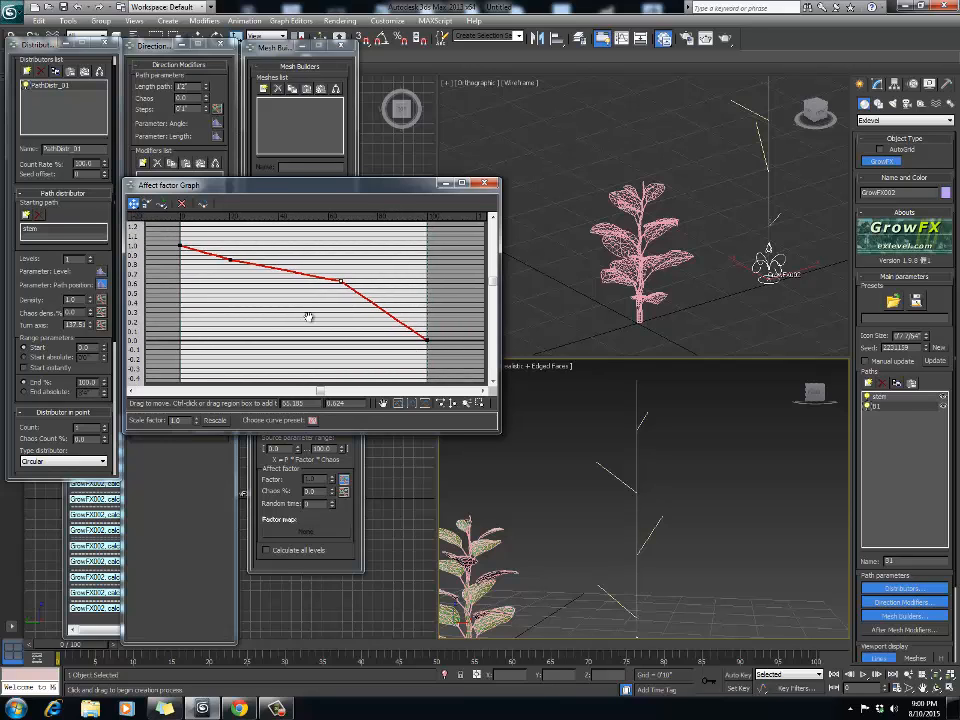
middle_drag(308, 318, 308, 324)
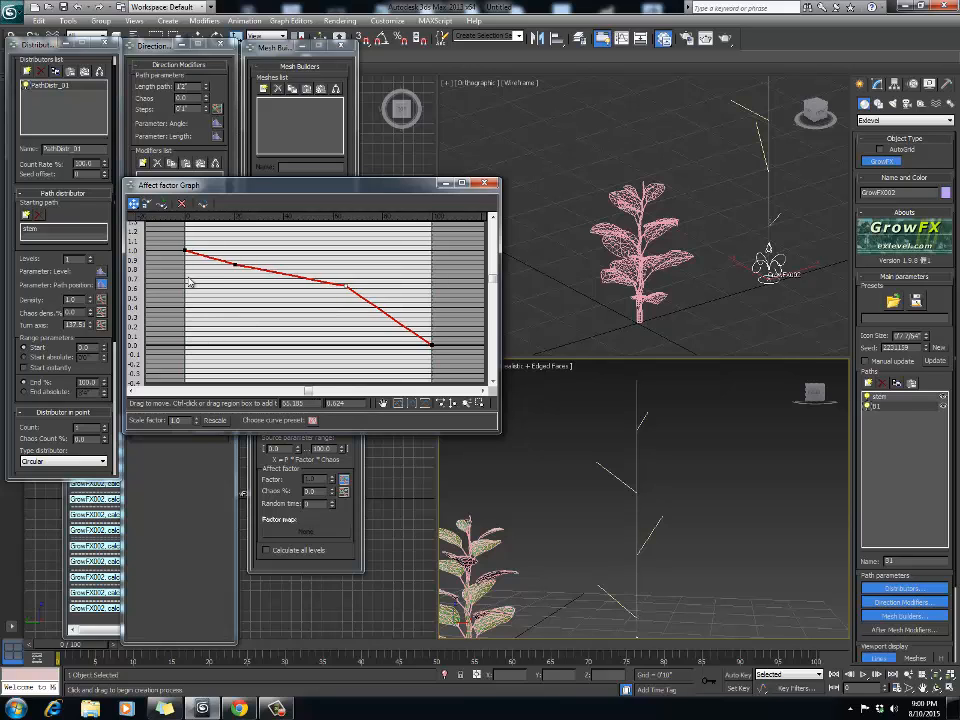
middle_drag(296, 343, 309, 316)
mouse_move(316, 192)
mouse_down()
mouse_move(306, 194)
mouse_move(316, 204)
mouse_up()
middle_drag(416, 311, 409, 317)
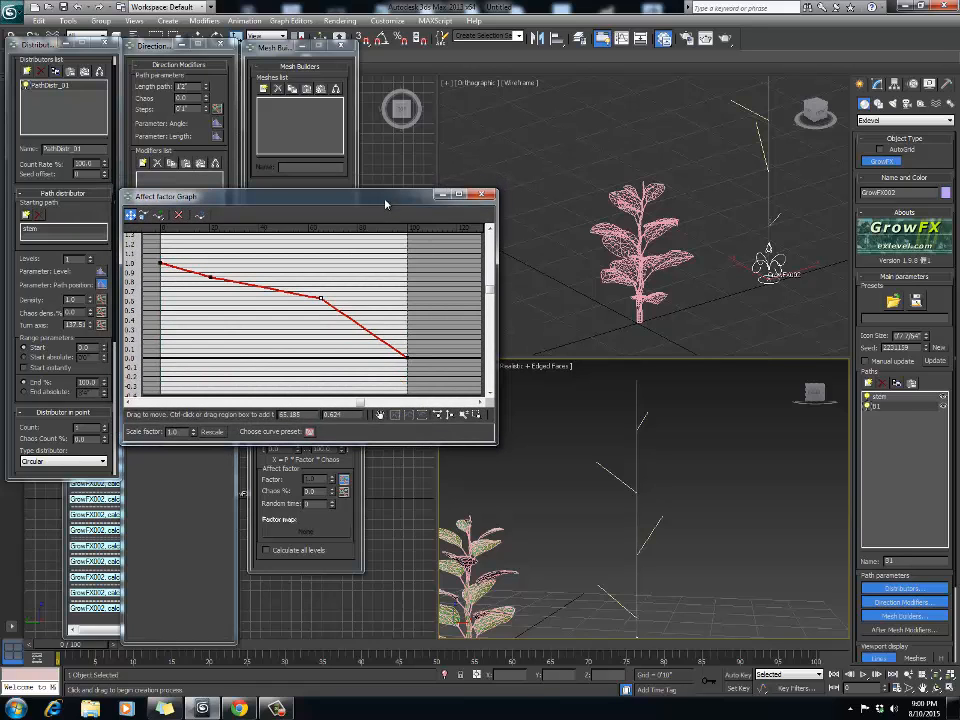
drag(385, 204, 420, 224)
click(502, 215)
mouse_move(692, 505)
middle_down()
mouse_move(671, 519)
mouse_move(690, 512)
middle_up()
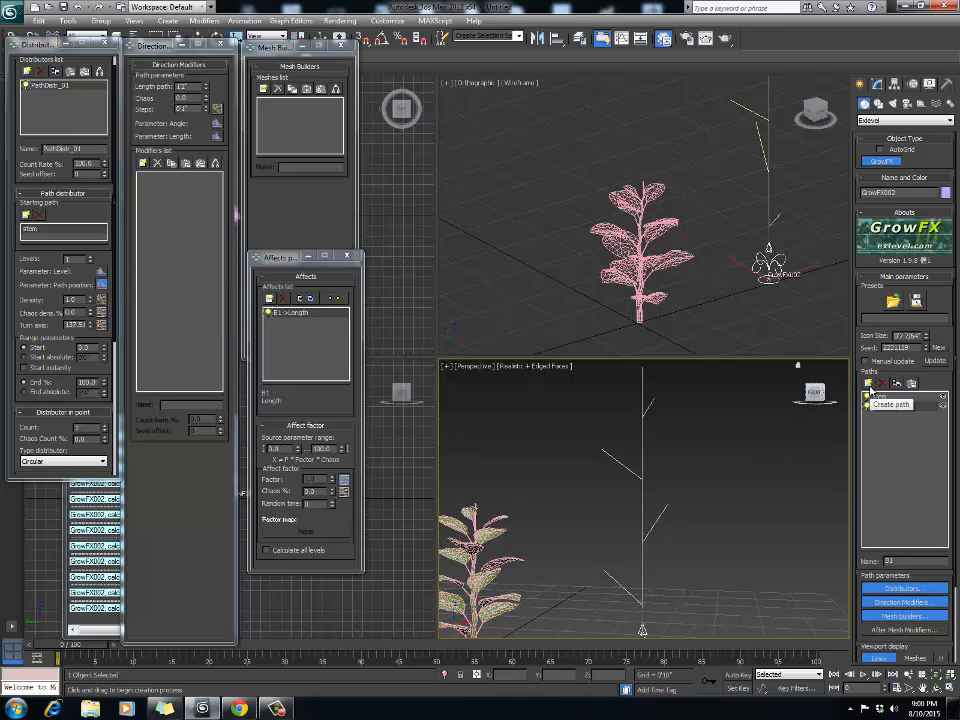
Step: Create a third path in the new plant and name it leaves
click(869, 384)
drag(915, 560, 767, 546)
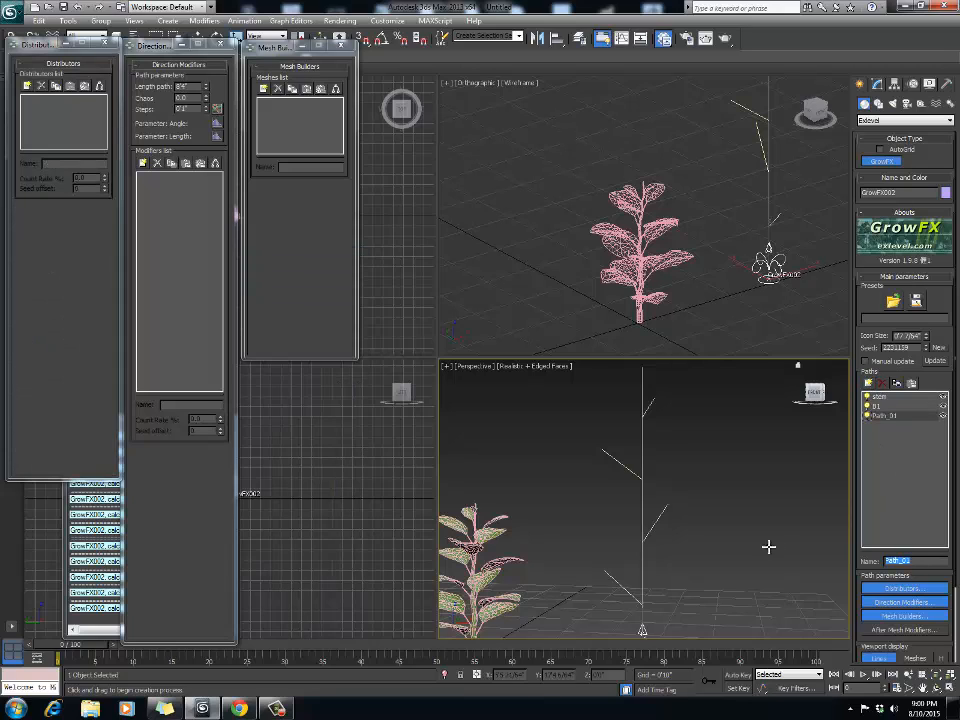
key(BackSpace)
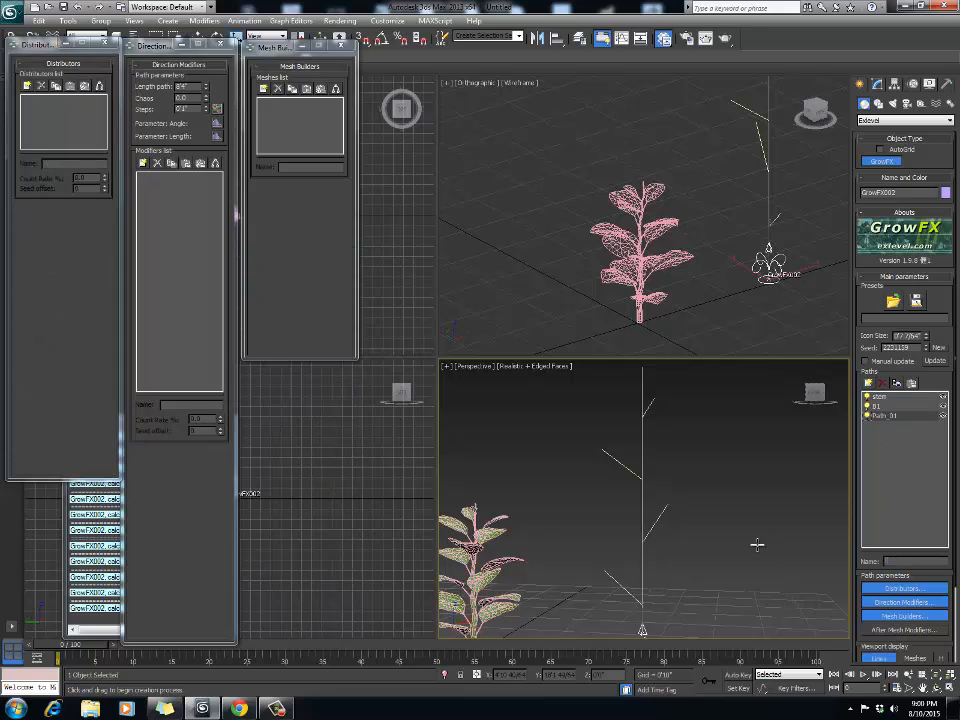
key(Return)
middle_drag(634, 543, 623, 518)
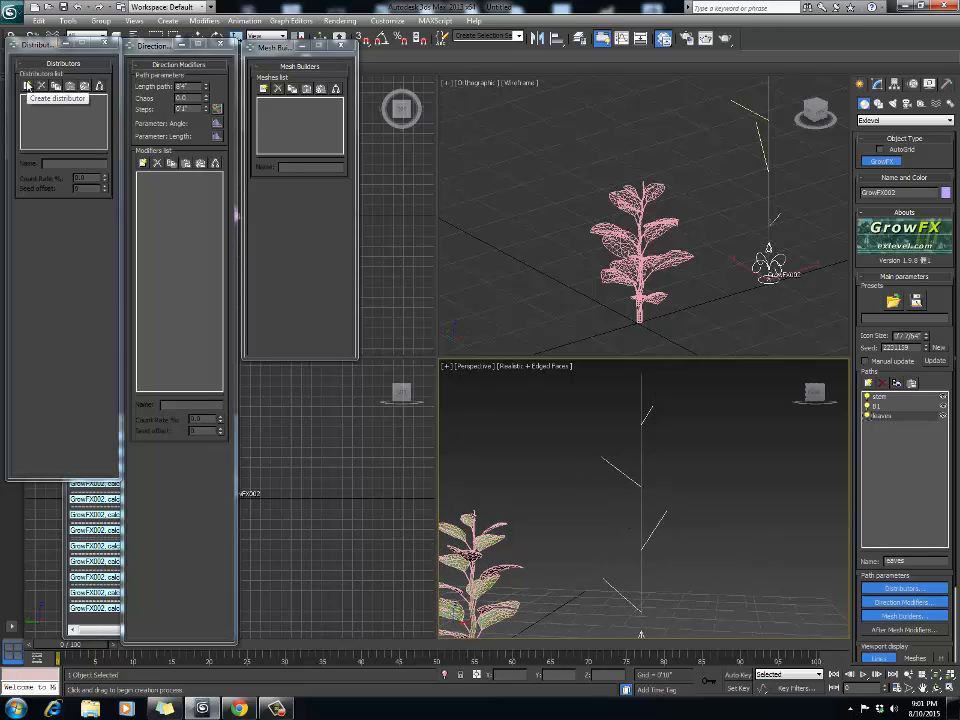
Step: Add a Path position distributor to the leaves path with B1 as its starting path
click(27, 86)
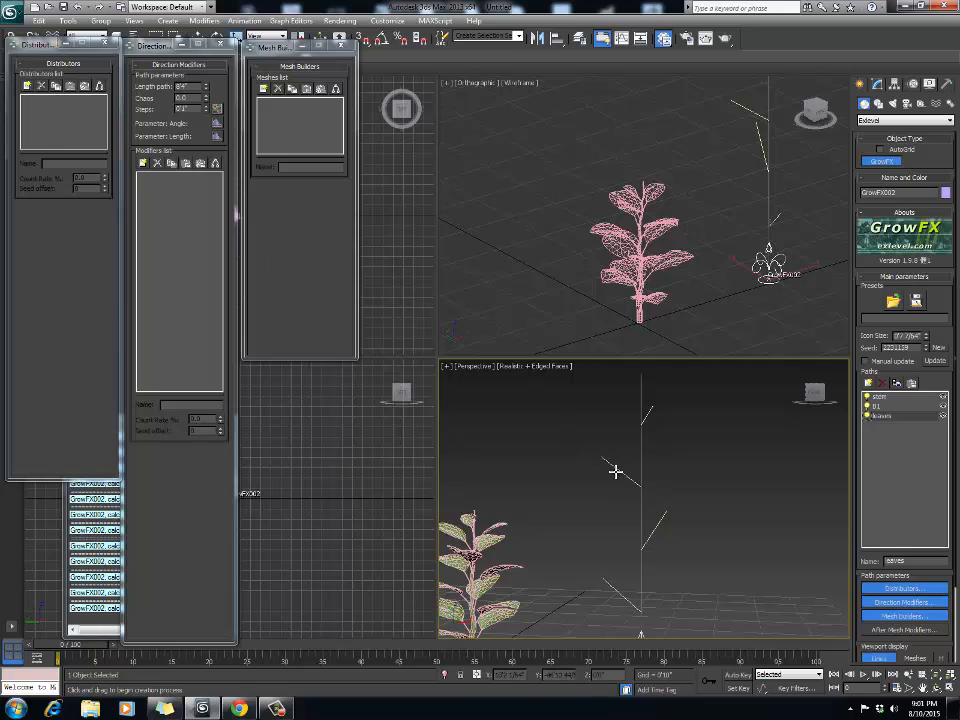
click(41, 86)
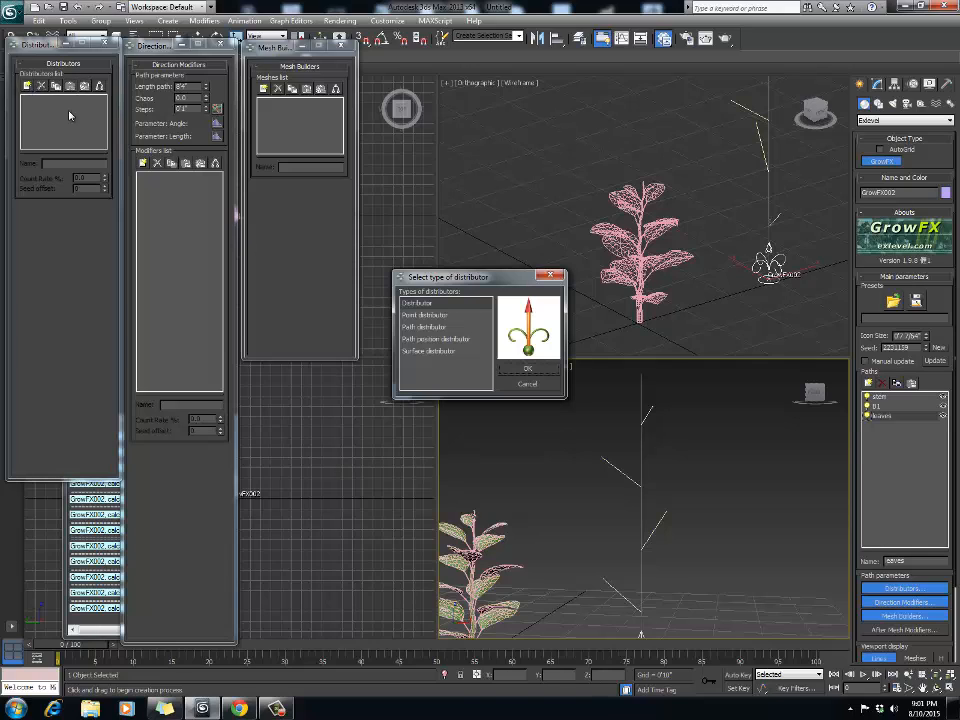
click(434, 339)
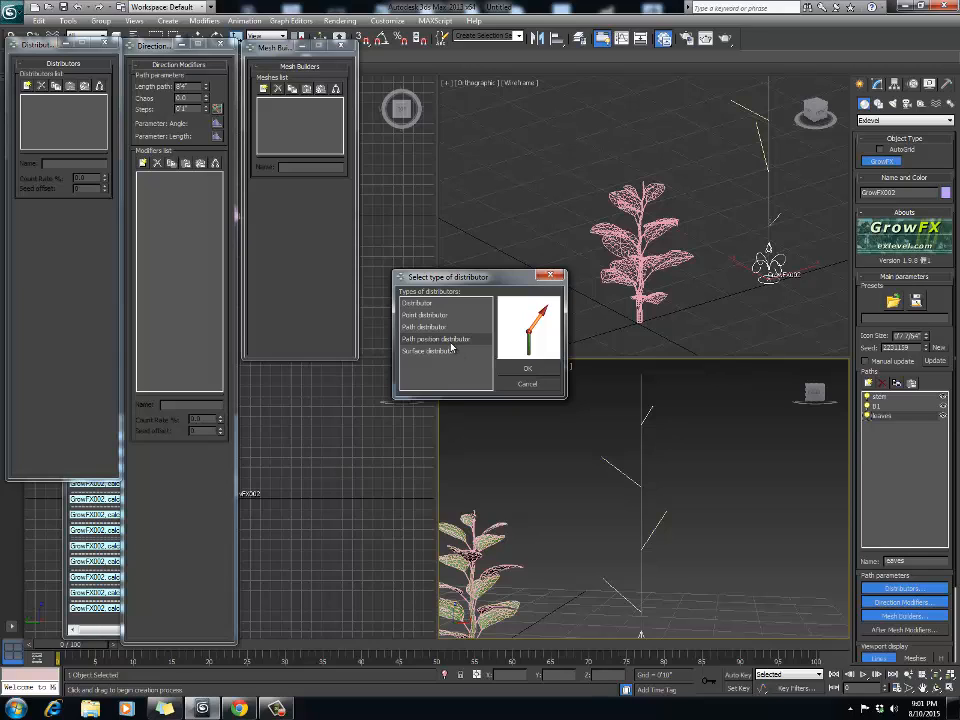
click(527, 372)
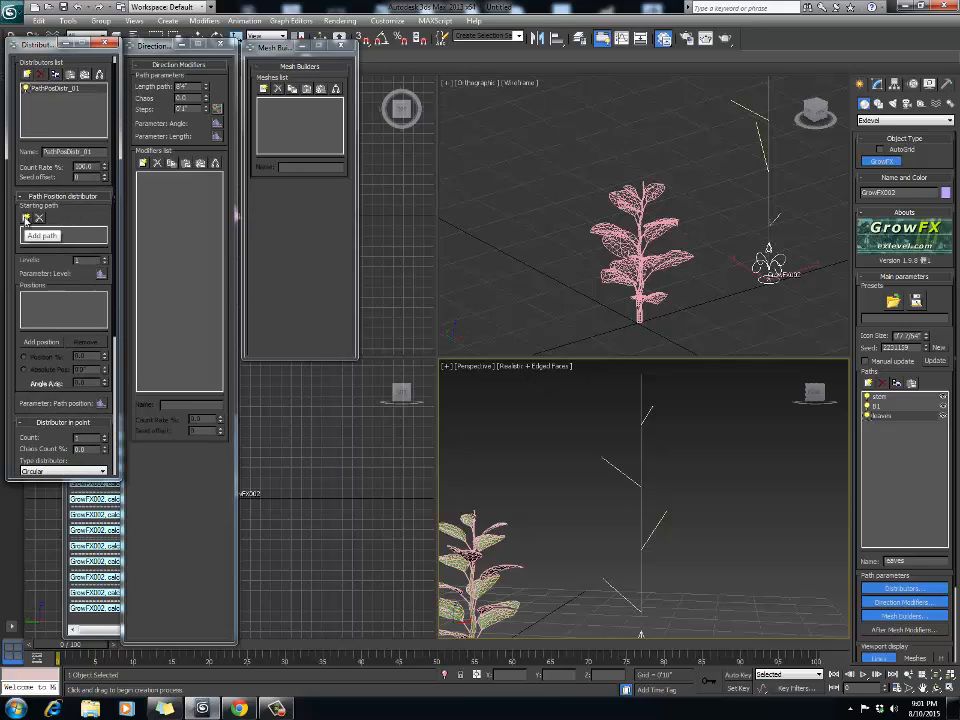
click(26, 218)
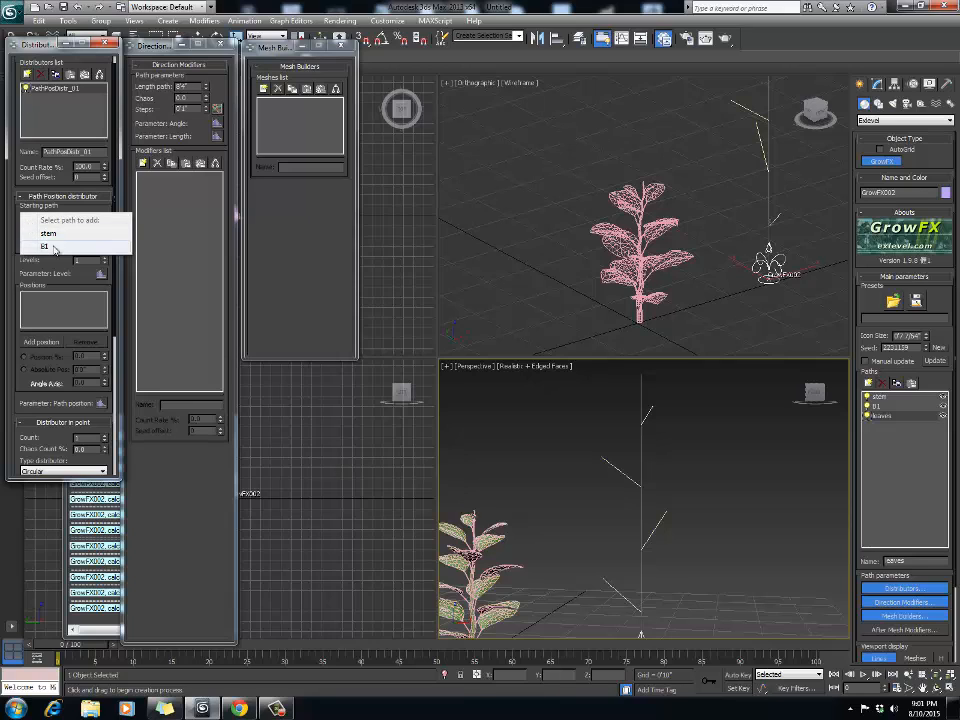
click(53, 248)
Step: Add a position to the leaves distributor so a leaf path grows from the tip of each B1 branch
scroll(53, 250, down, 1)
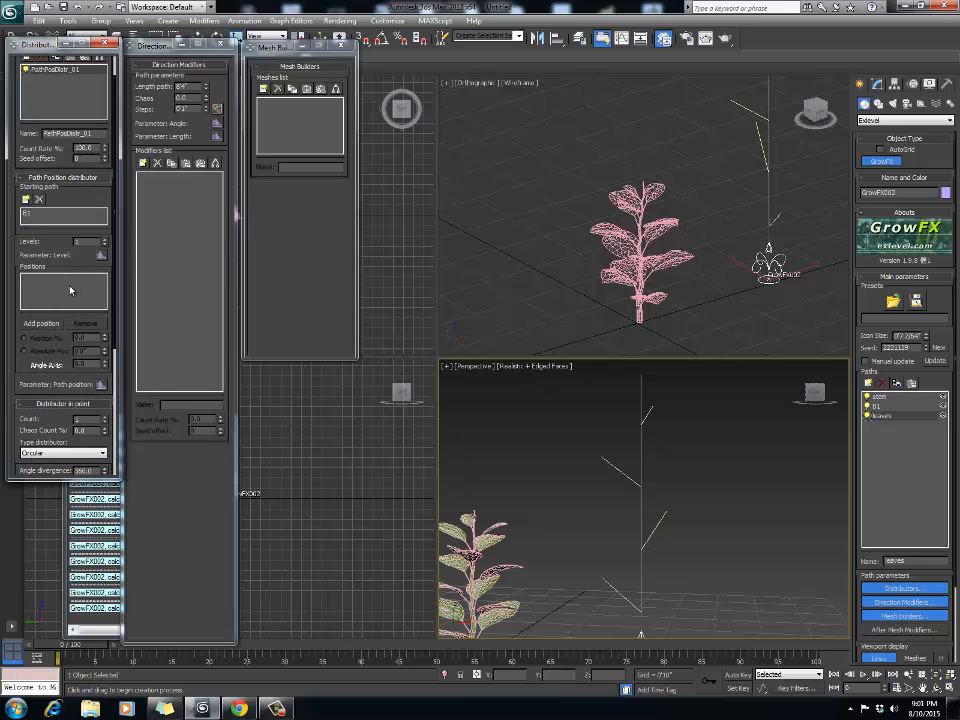
scroll(53, 265, down, 1)
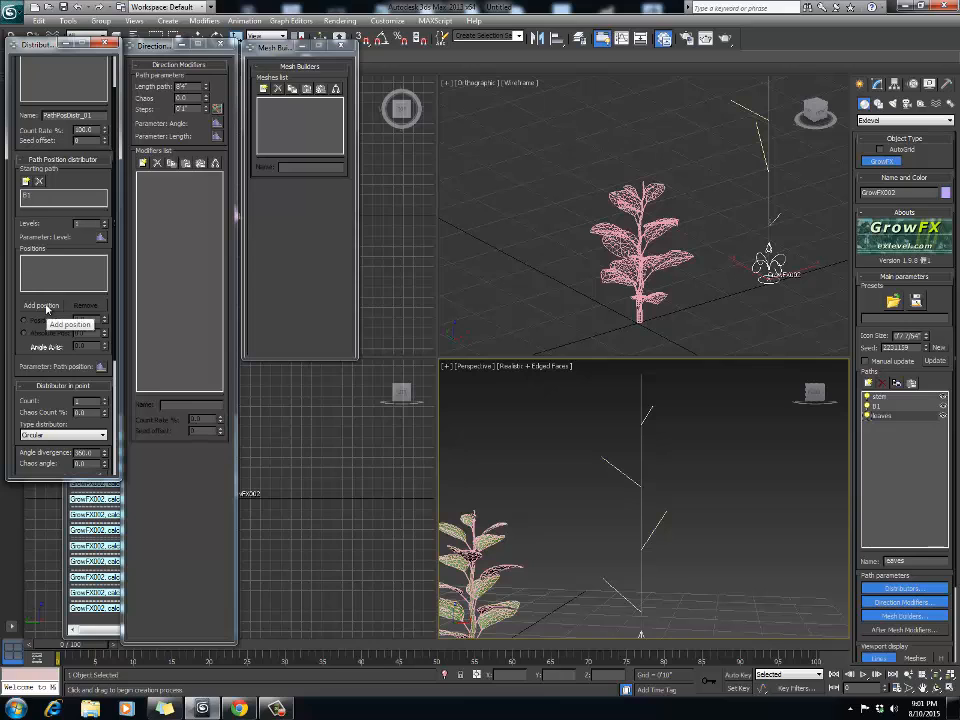
click(44, 306)
scroll(651, 520, down, 6)
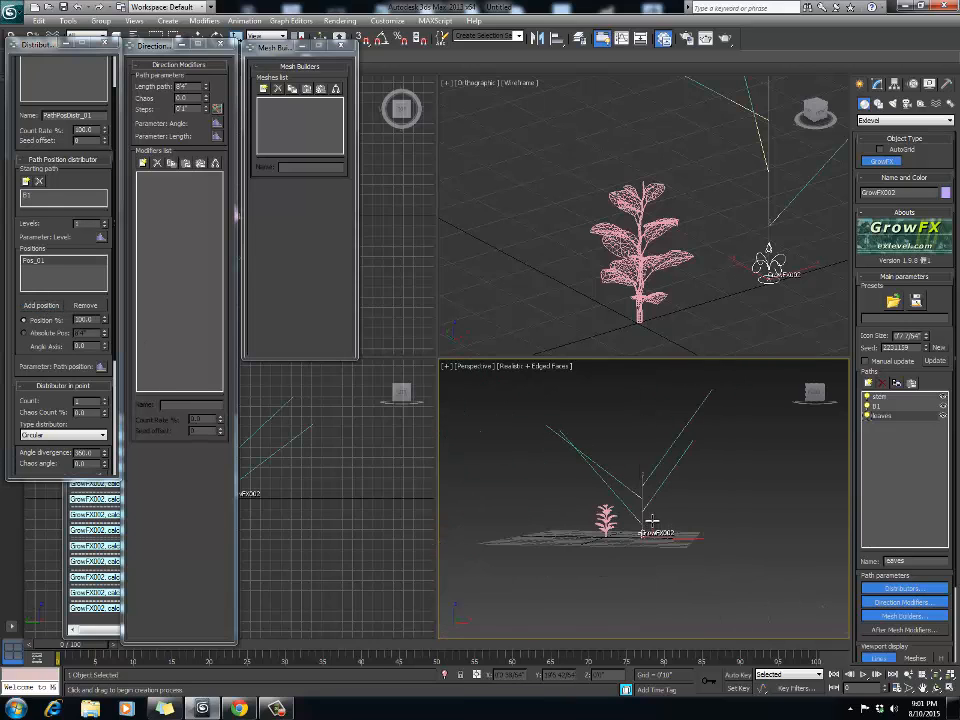
scroll(651, 516, up, 5)
scroll(635, 502, down, 2)
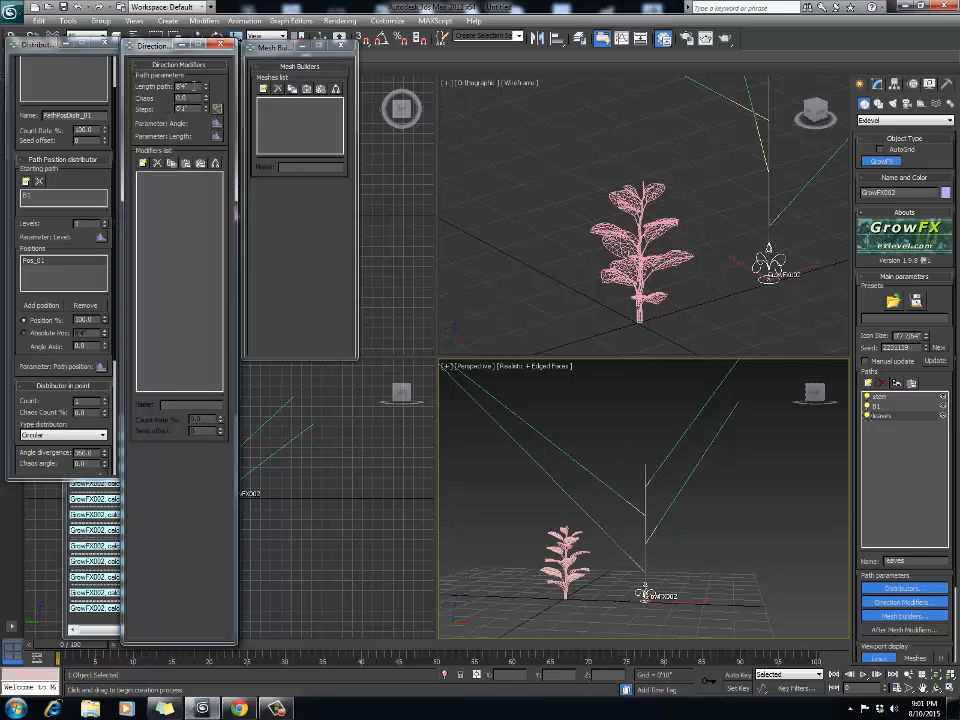
Step: Set the leaves path length to 0'4" and check it against the branches
click(190, 86)
key(Return)
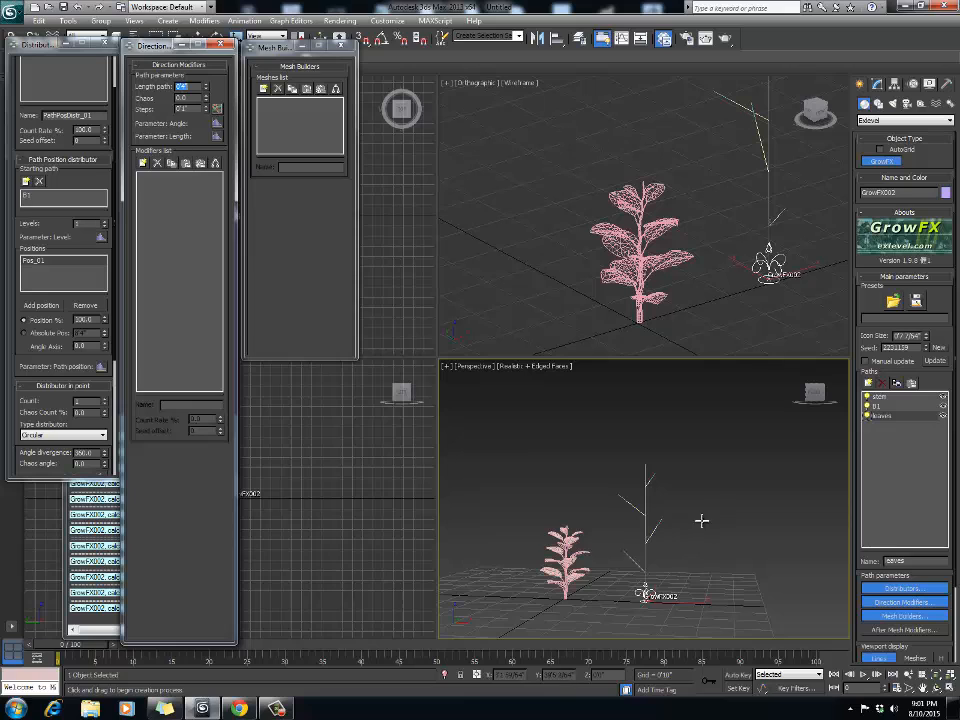
scroll(655, 508, up, 4)
middle_drag(655, 508, 655, 477)
Step: Set the leaves path length to 1'0" and check the extended branches
drag(191, 87, 128, 93)
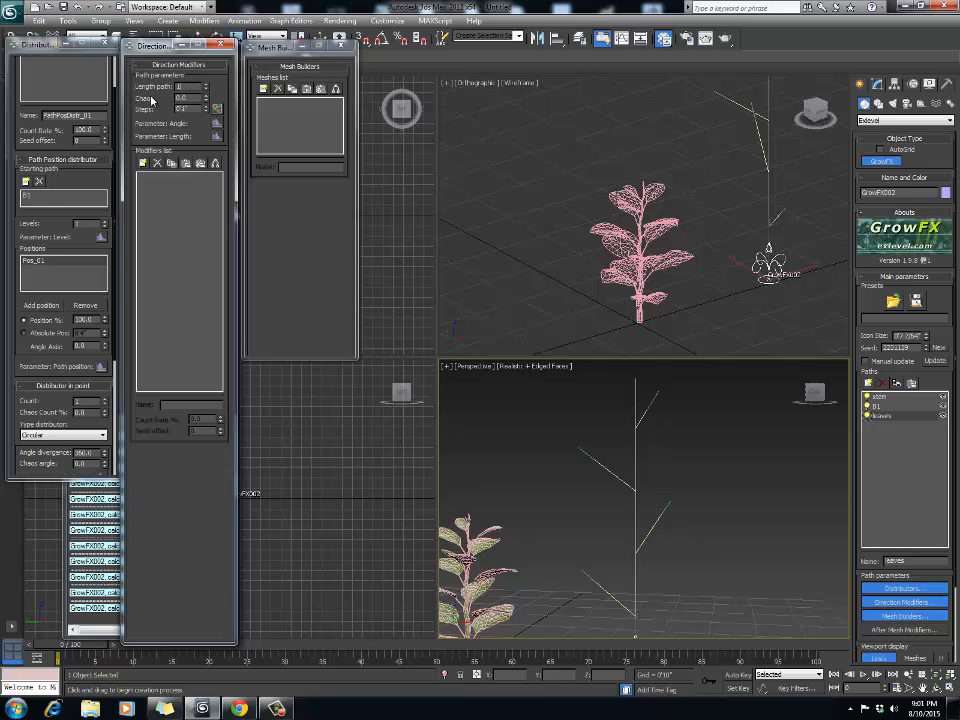
key(Return)
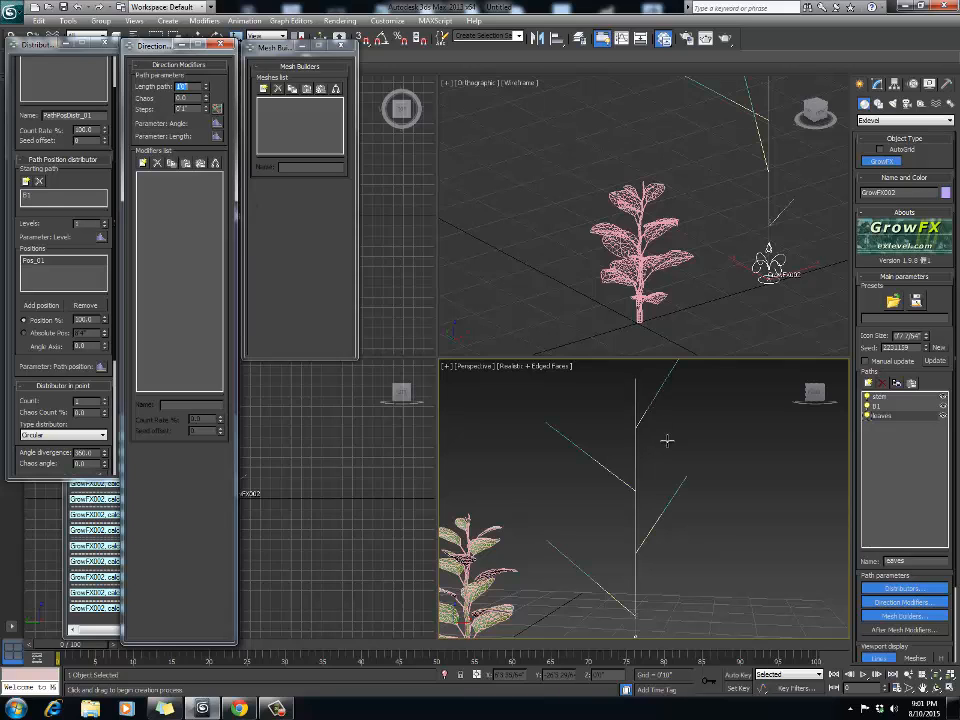
scroll(654, 463, down, 3)
middle_drag(642, 437, 690, 441)
scroll(649, 469, up, 3)
scroll(674, 470, down, 2)
scroll(690, 462, up, 2)
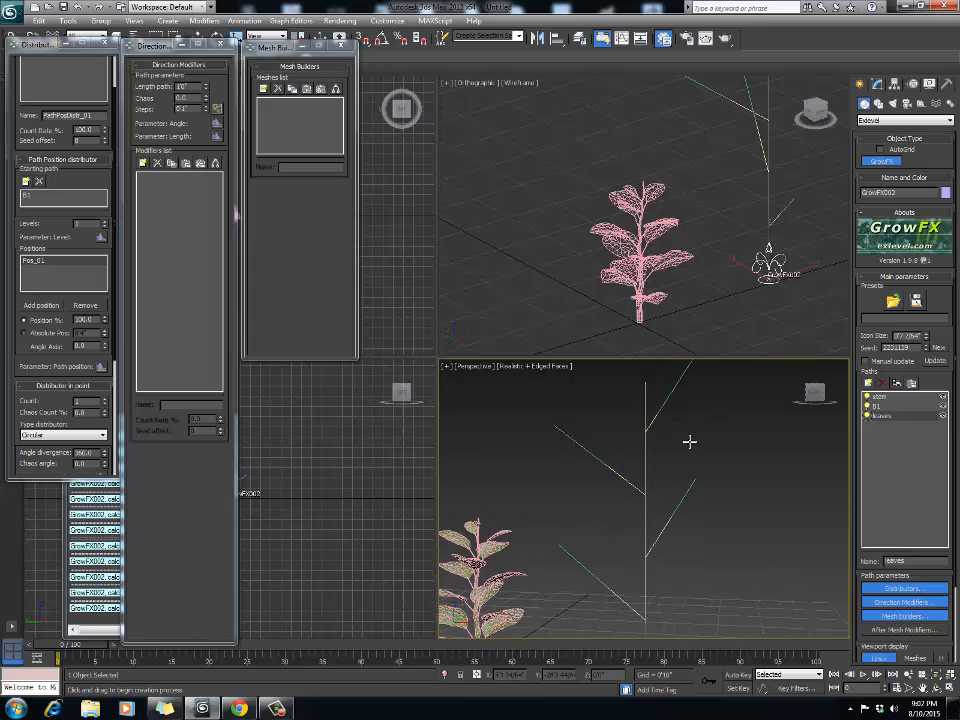
scroll(680, 485, down, 2)
middle_drag(680, 485, 687, 463)
scroll(676, 479, up, 2)
Step: Finish creating the GrowFX object and open the new plant's parameters for modification
right_click(687, 463)
middle_drag(634, 567, 636, 547)
middle_drag(667, 590, 698, 506)
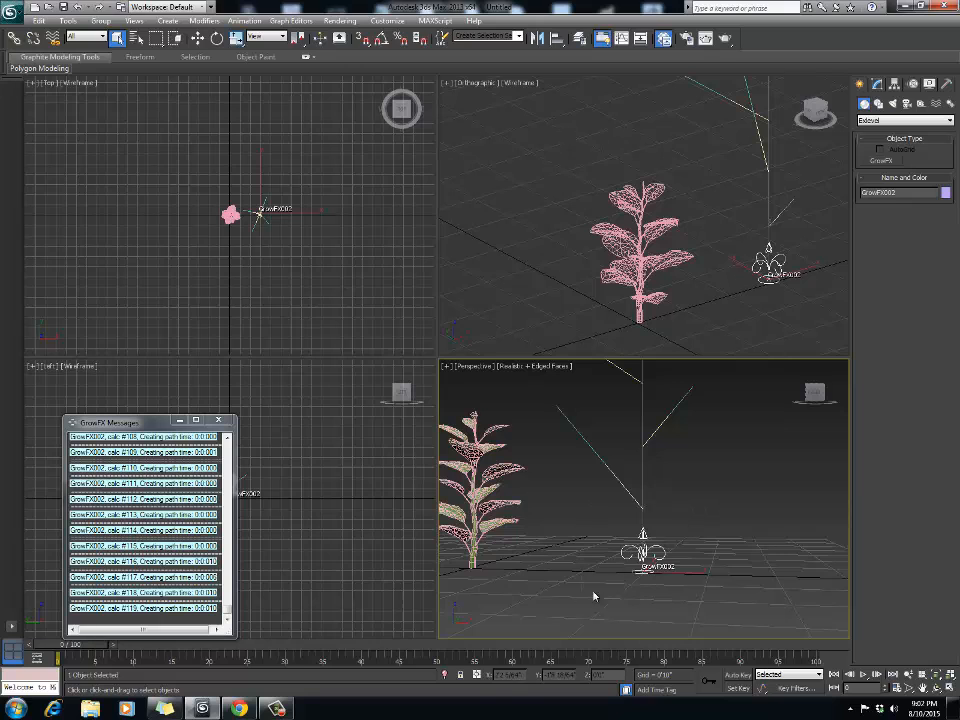
middle_drag(659, 539, 662, 560)
click(877, 84)
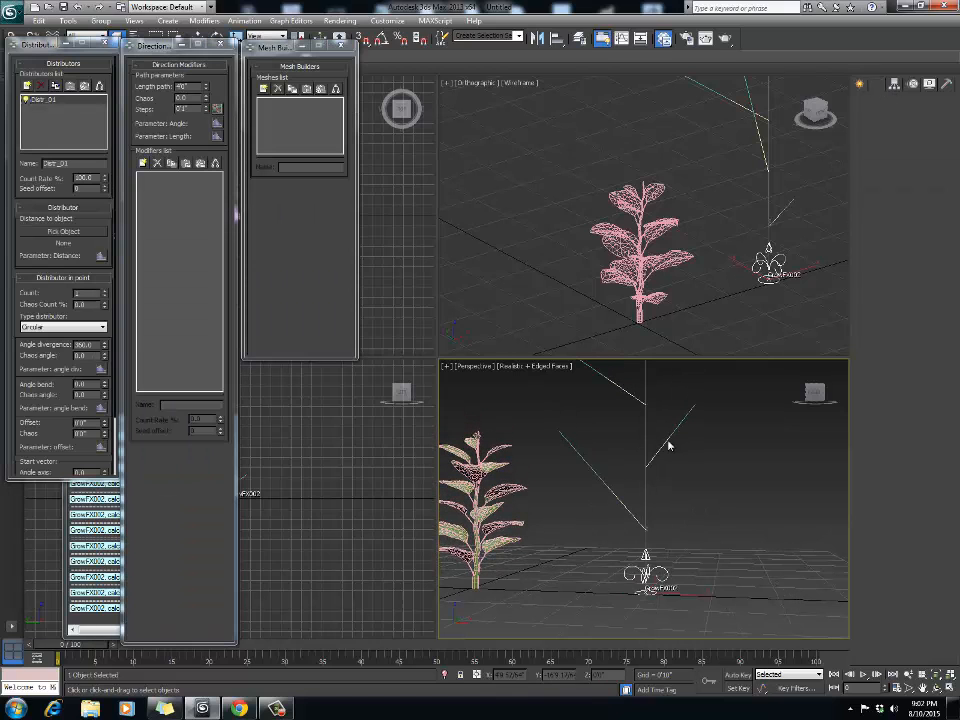
Step: Shorten the new plant's stem path to about 3'11"
mouse_move(661, 449)
middle_down()
mouse_move(674, 473)
mouse_move(686, 474)
middle_up()
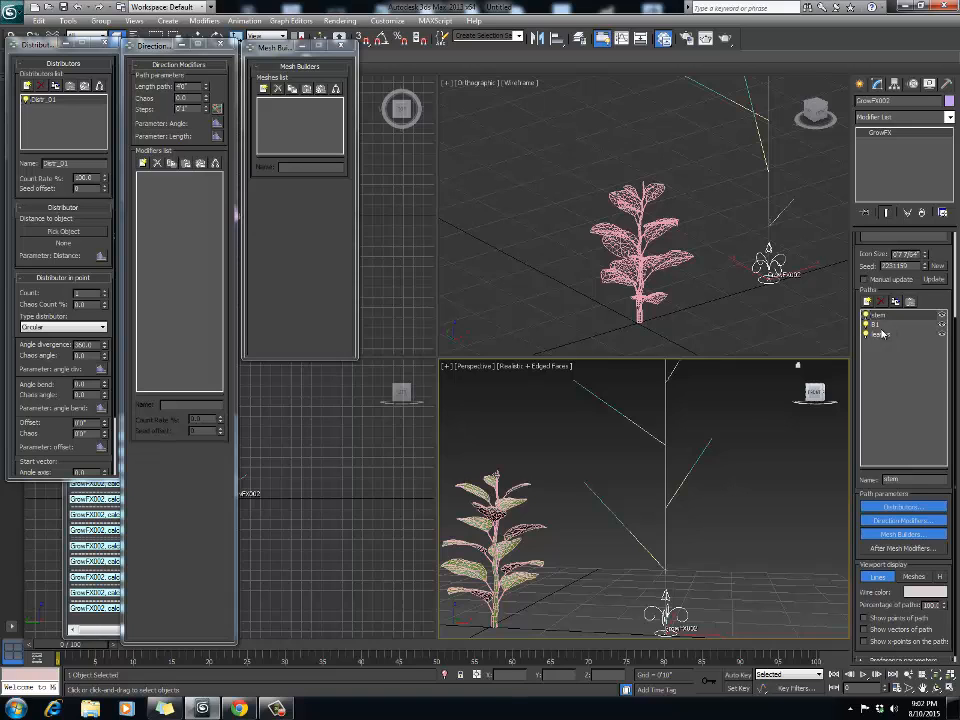
middle_drag(708, 469, 683, 481)
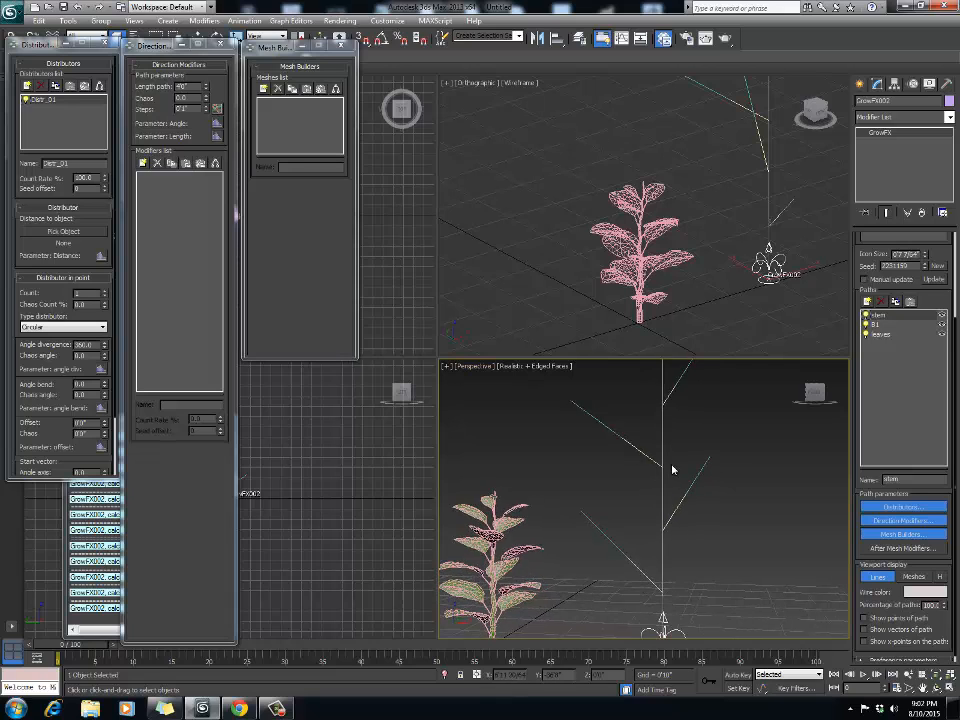
scroll(673, 467, down, 3)
mouse_move(686, 450)
middle_down()
mouse_move(693, 491)
mouse_move(696, 466)
middle_up()
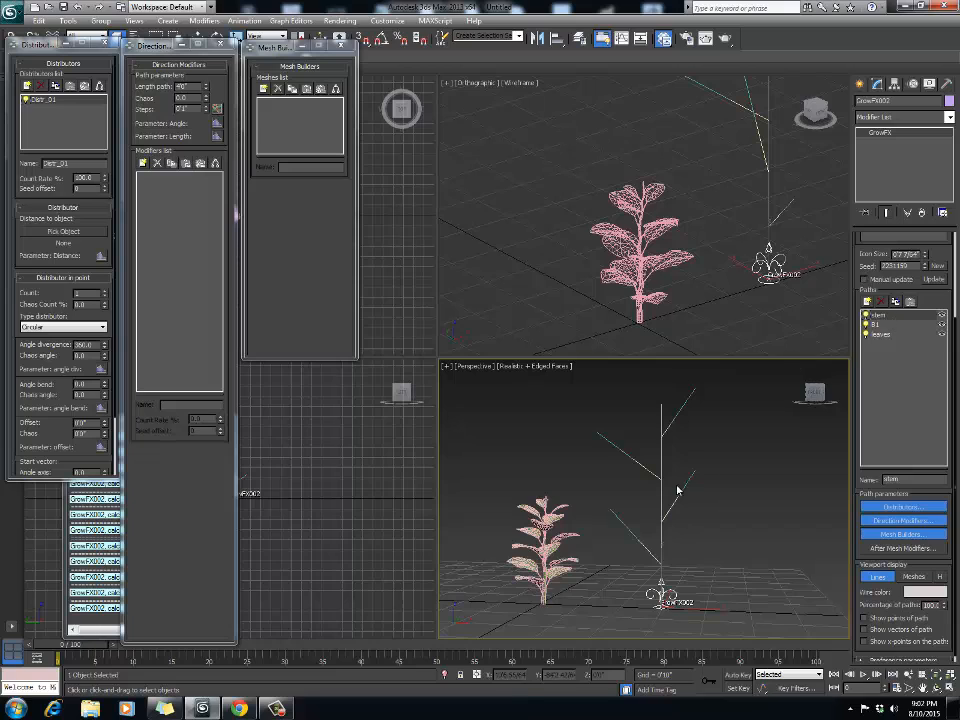
middle_drag(677, 485, 667, 480)
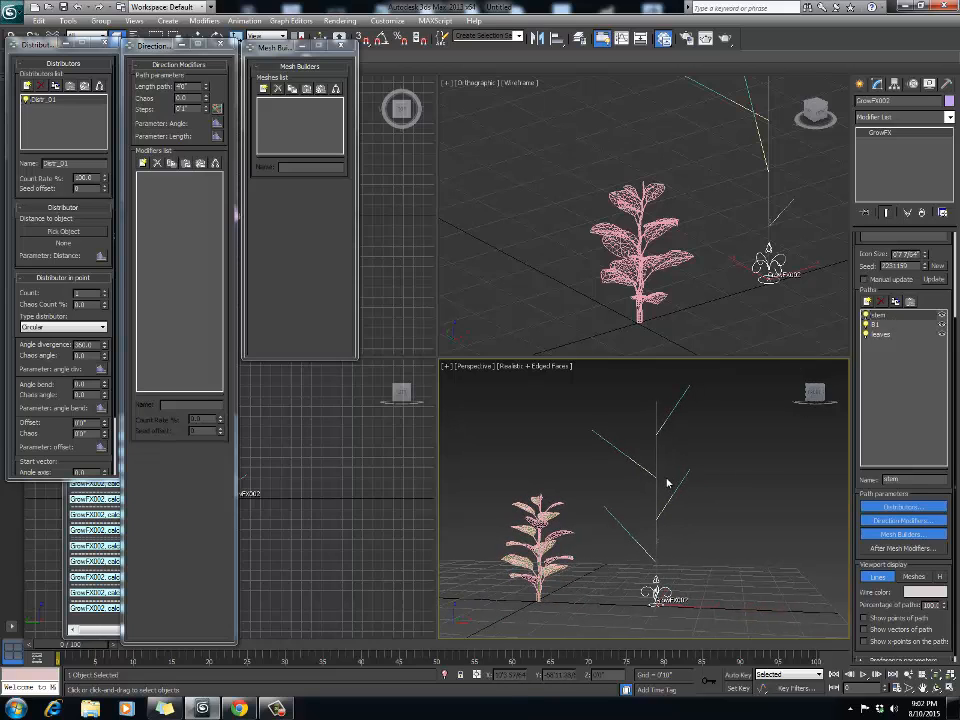
click(154, 99)
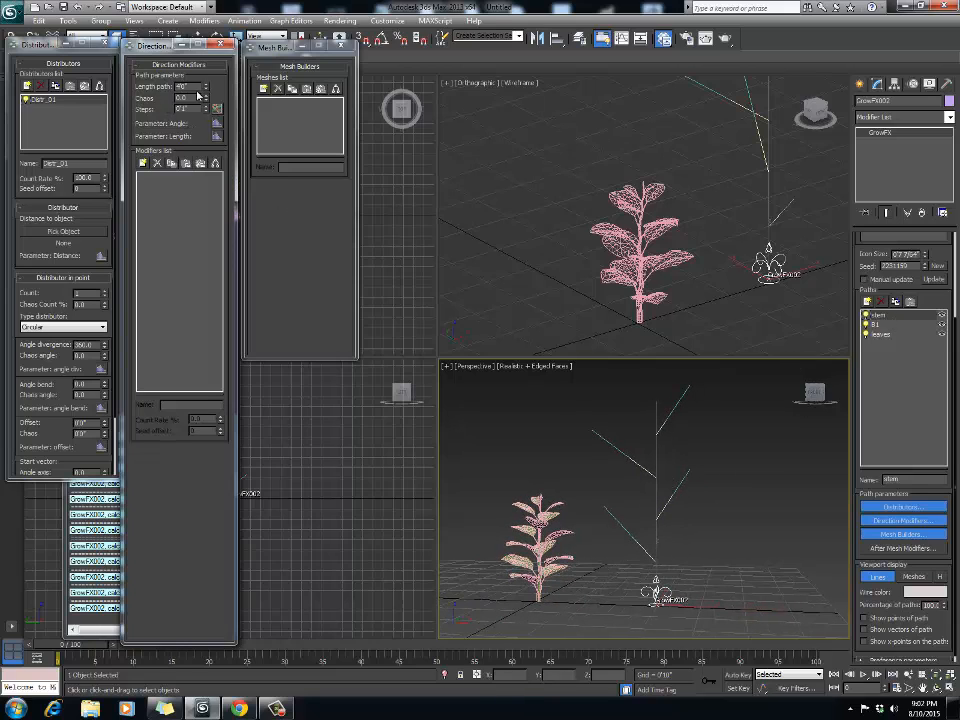
drag(208, 91, 176, 95)
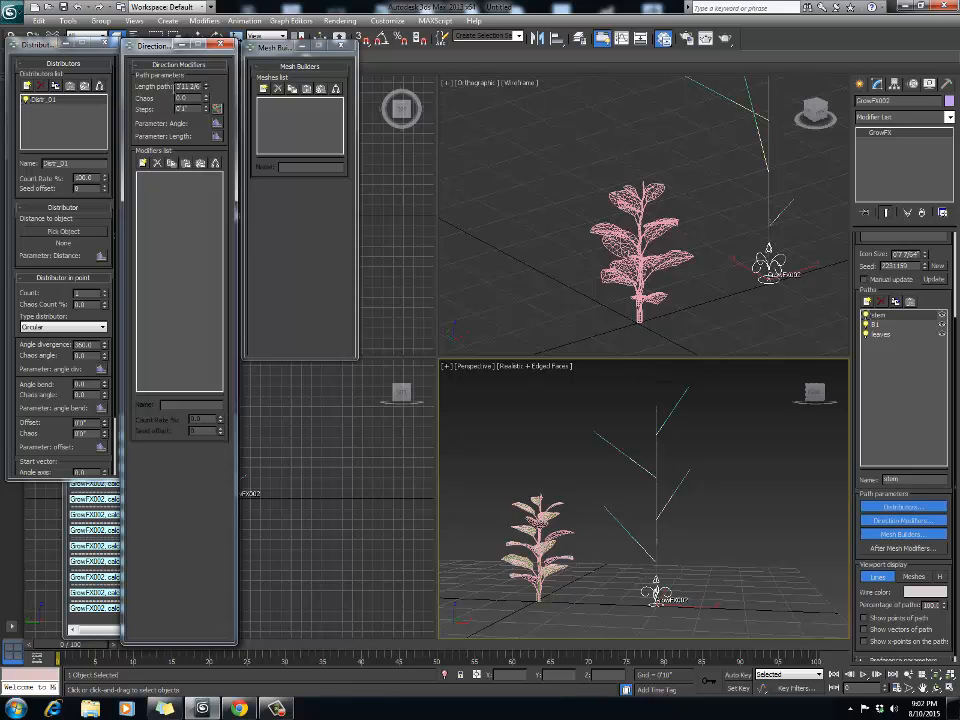
Step: Increase the existing leafy plant's Path_01 length to about 2'9", reselect the new plant and compare the two
click(531, 549)
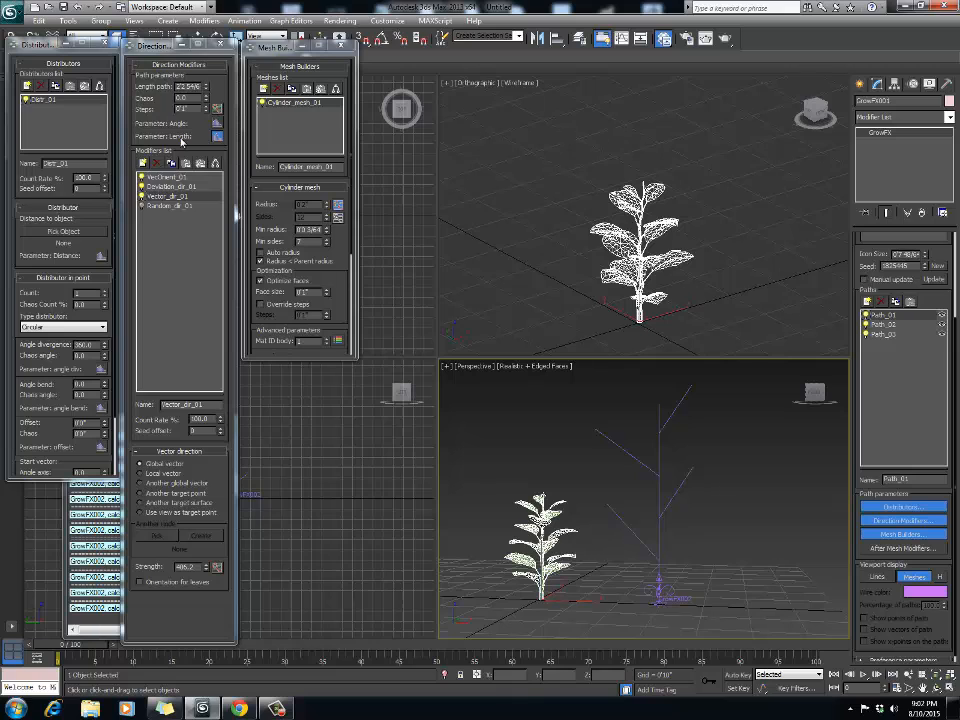
drag(207, 92, 188, 60)
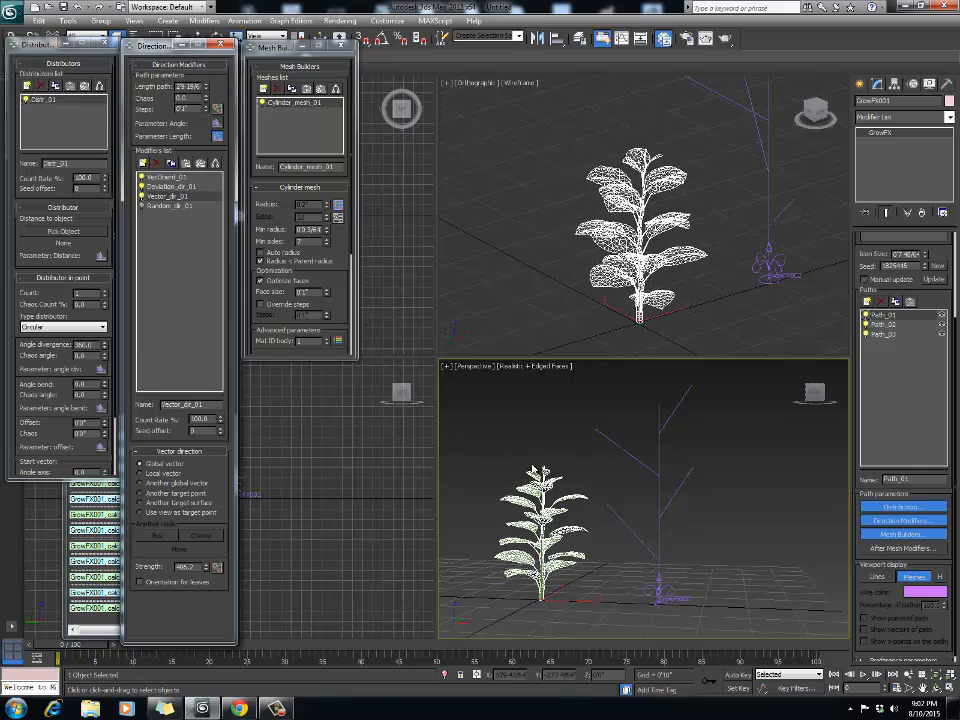
click(651, 584)
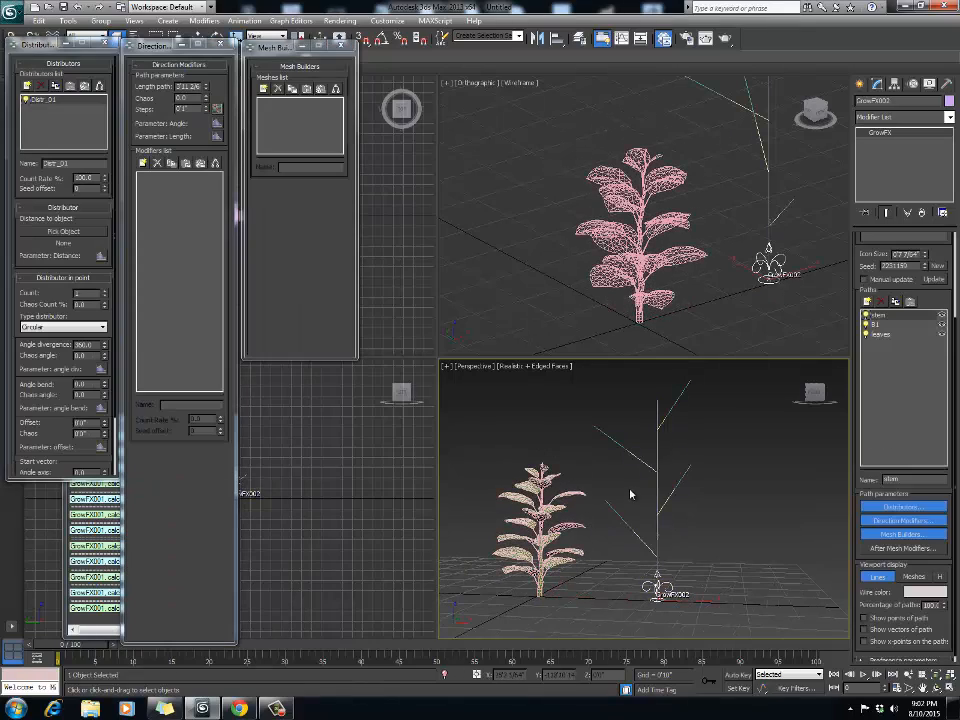
middle_drag(634, 494, 647, 502)
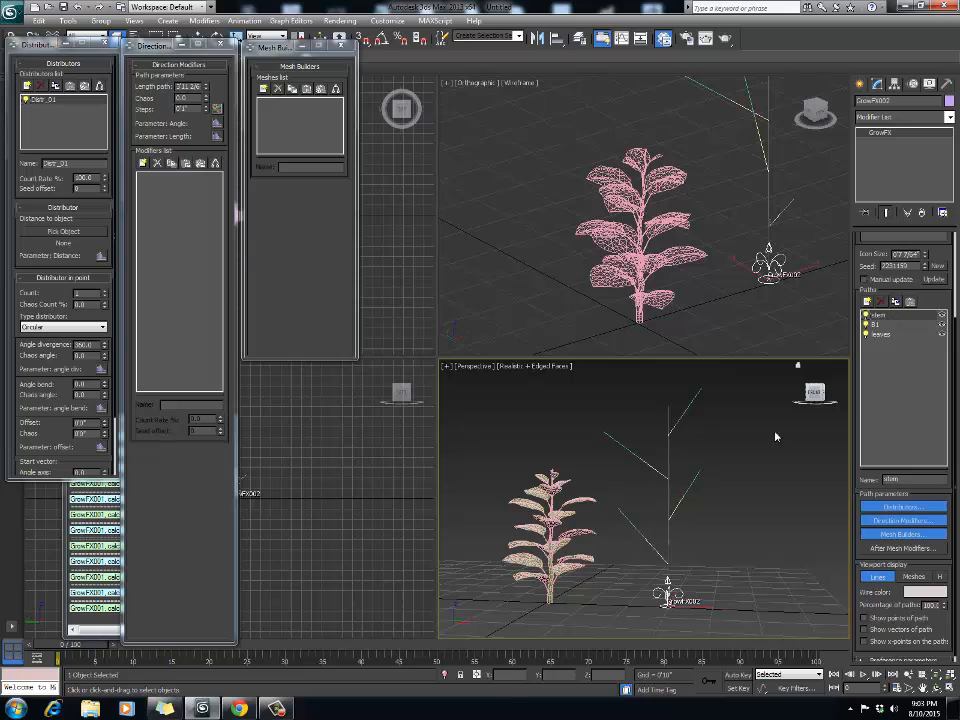
middle_drag(701, 459, 681, 486)
middle_drag(662, 542, 656, 544)
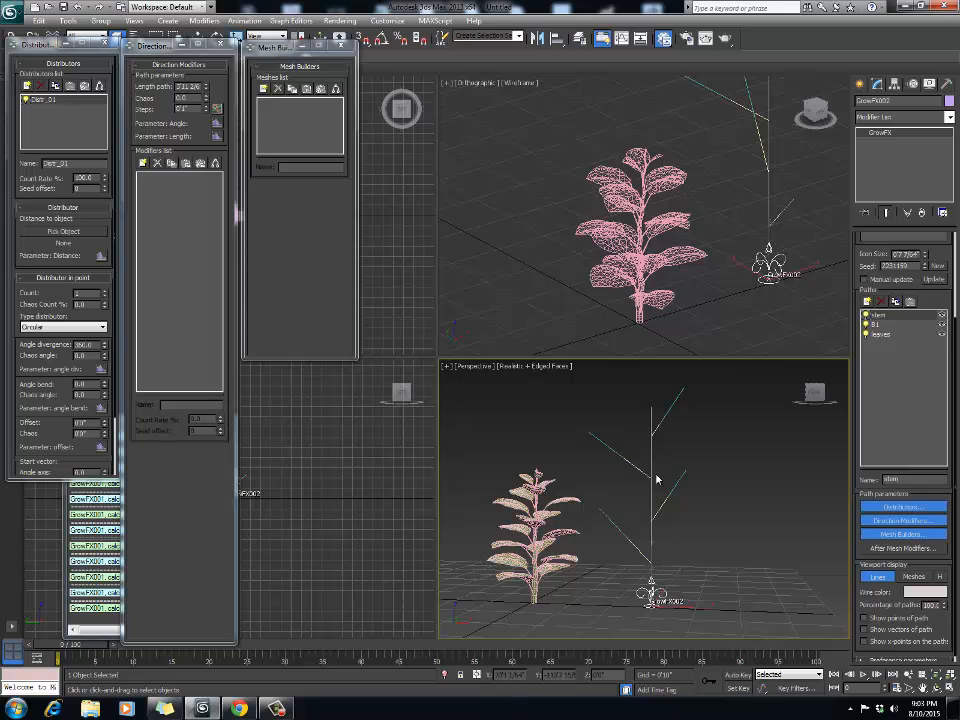
mouse_move(668, 538)
middle_down()
mouse_move(637, 531)
mouse_move(669, 522)
middle_up()
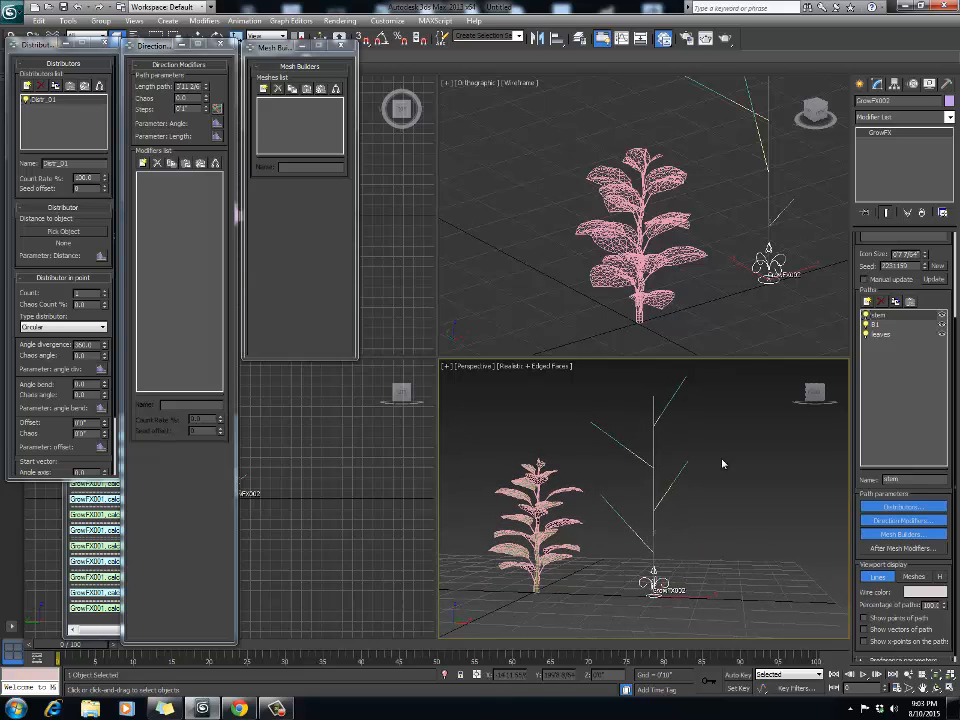
click(883, 326)
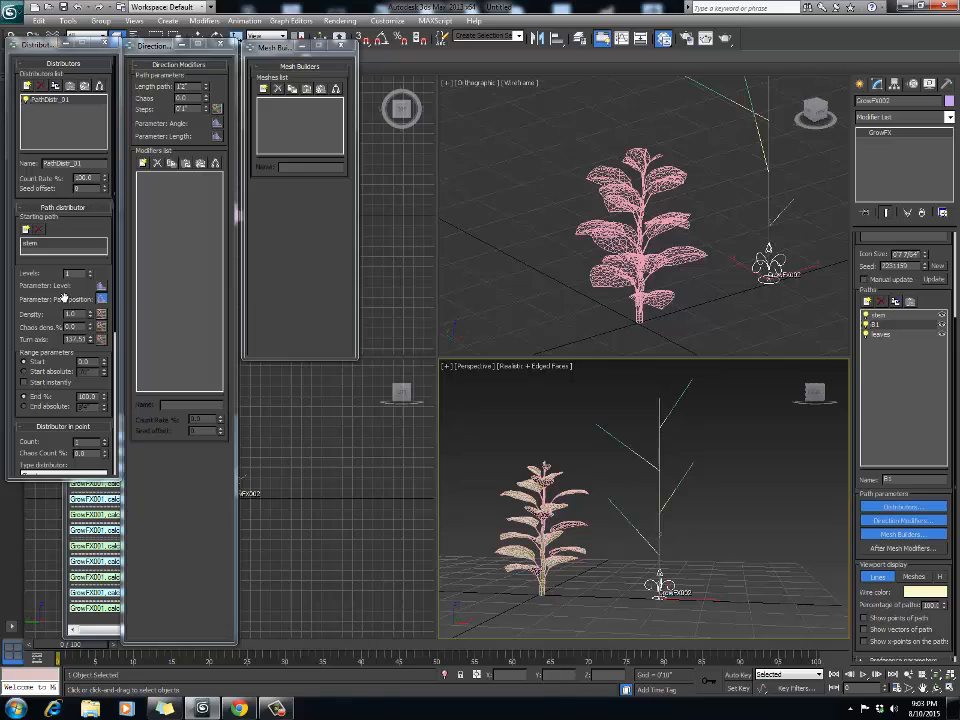
scroll(33, 287, down, 1)
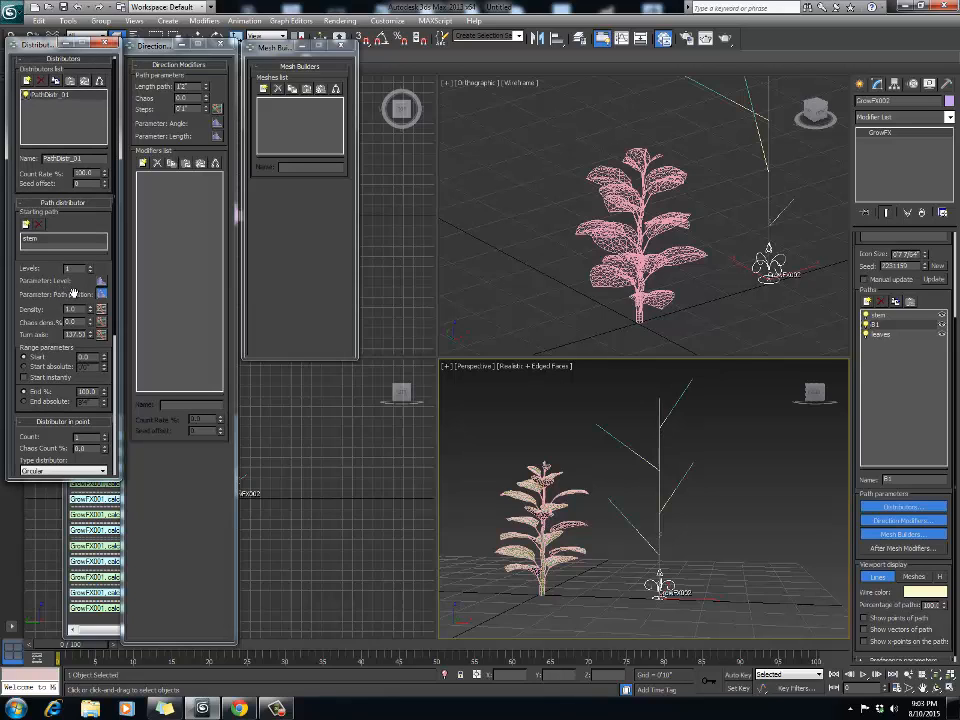
scroll(73, 292, down, 1)
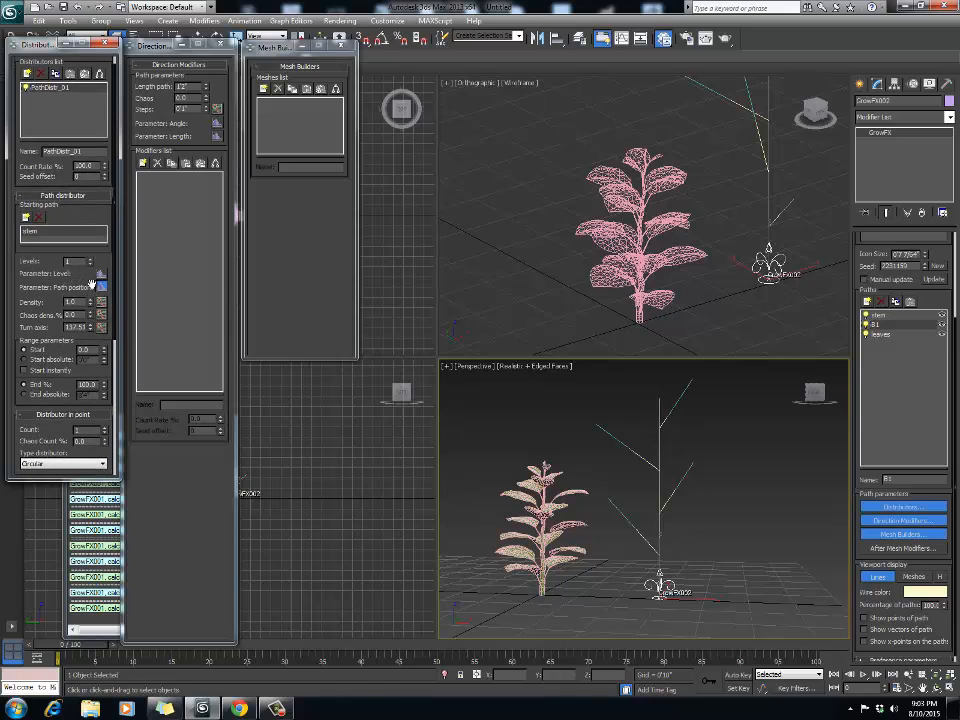
click(217, 136)
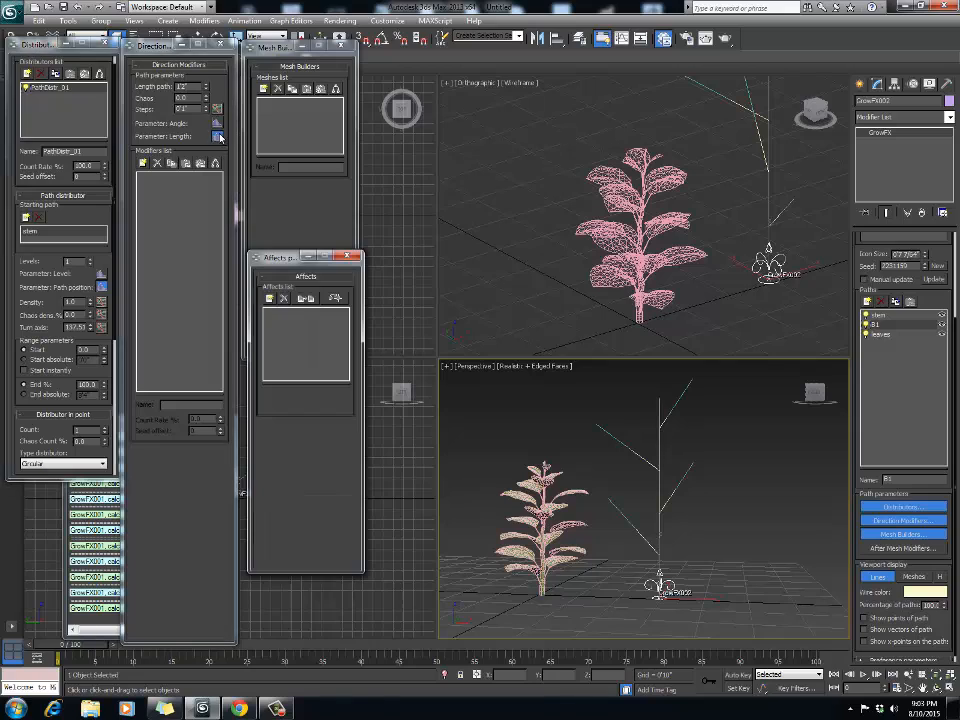
click(270, 299)
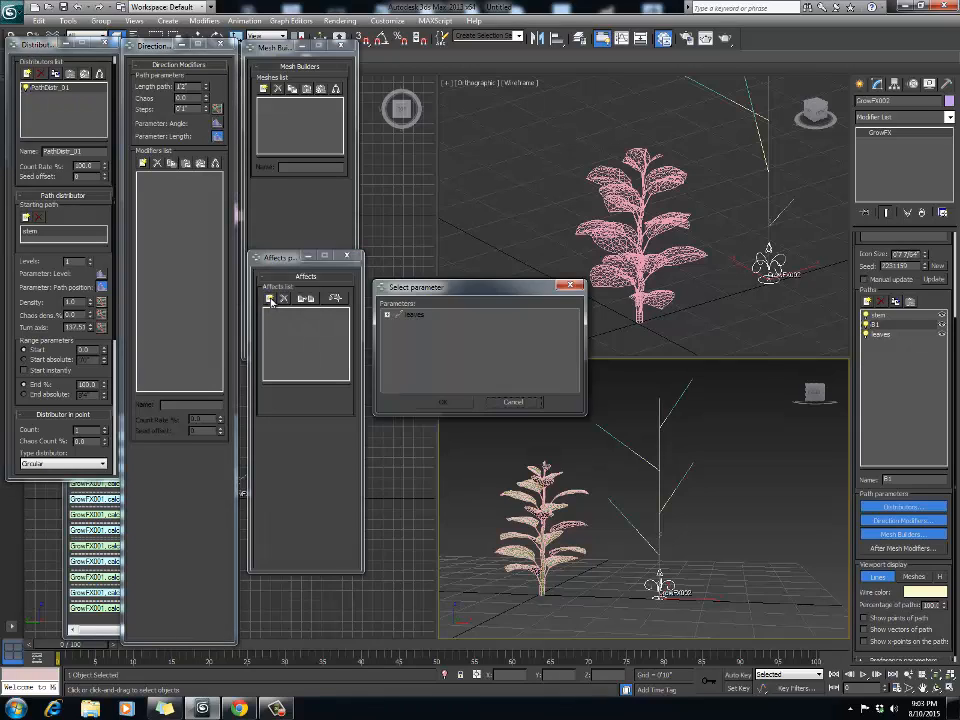
click(530, 401)
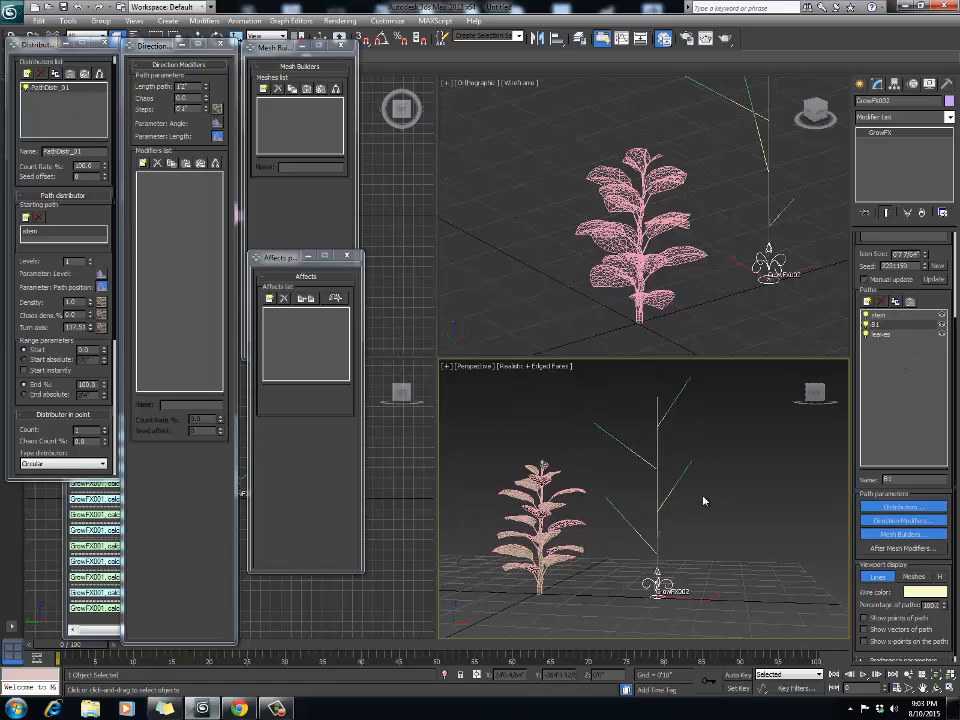
Step: Create an affect on the stem path's length parameter that controls the Length of the B1 path
click(887, 317)
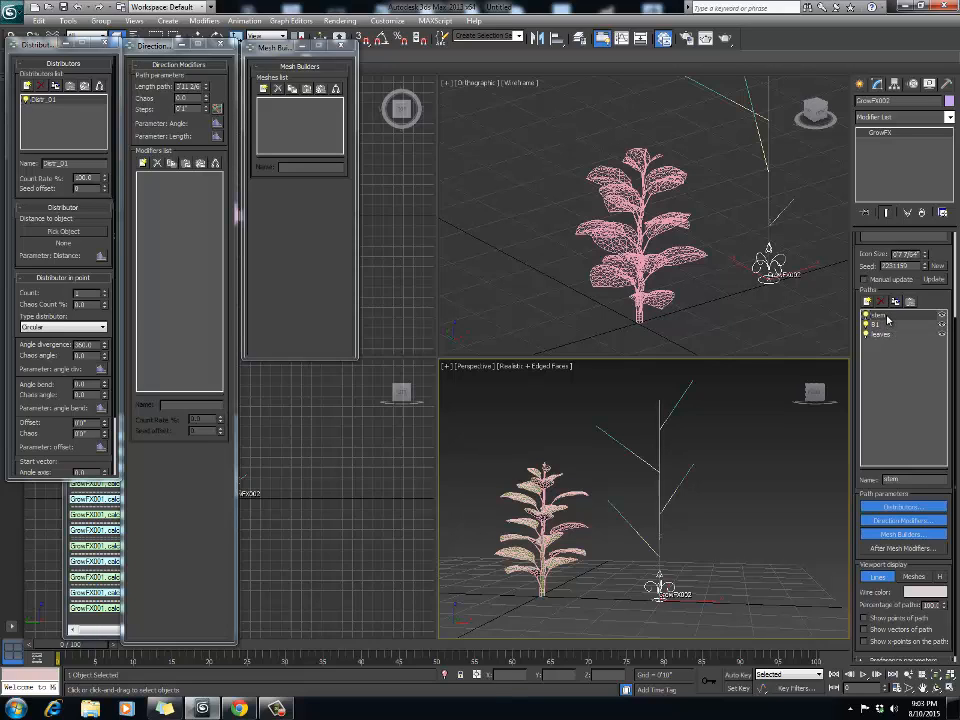
alt+middle_drag(739, 422, 714, 443)
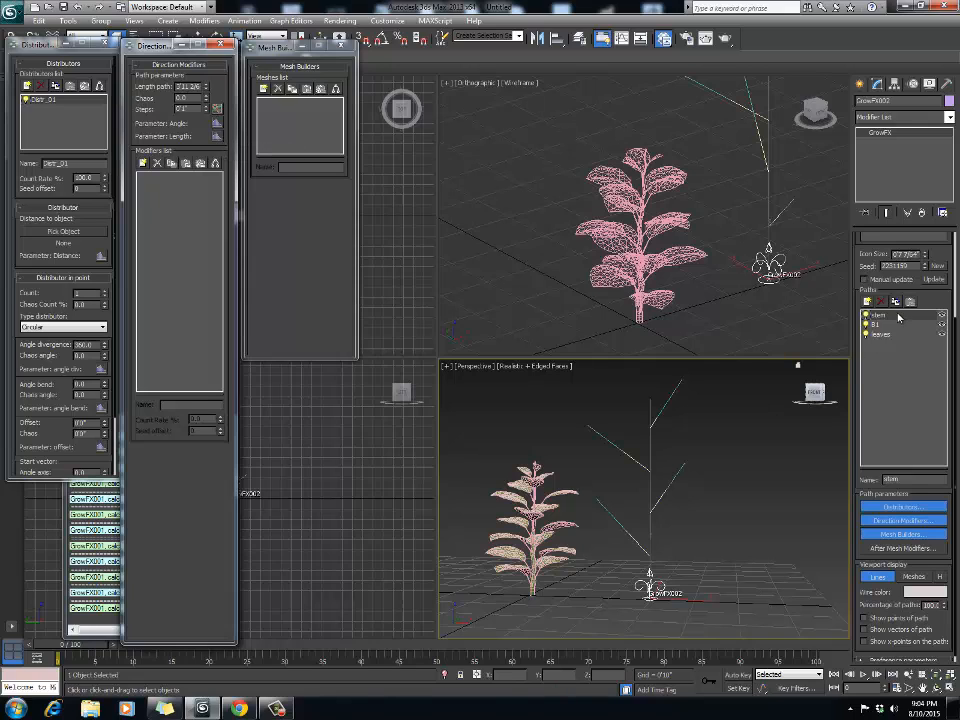
click(215, 137)
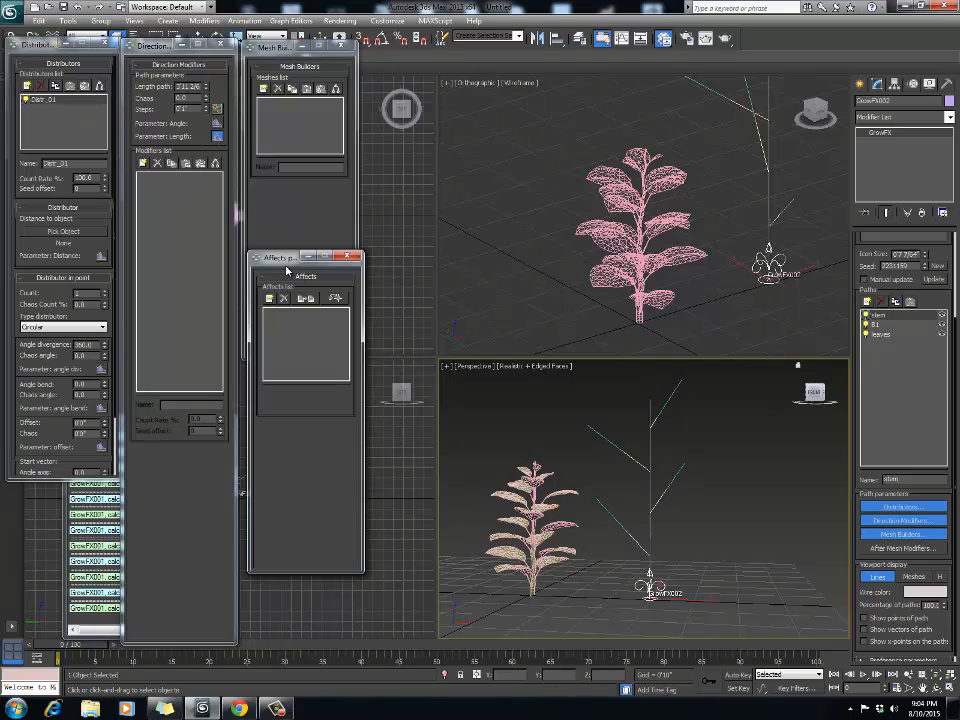
drag(286, 268, 292, 226)
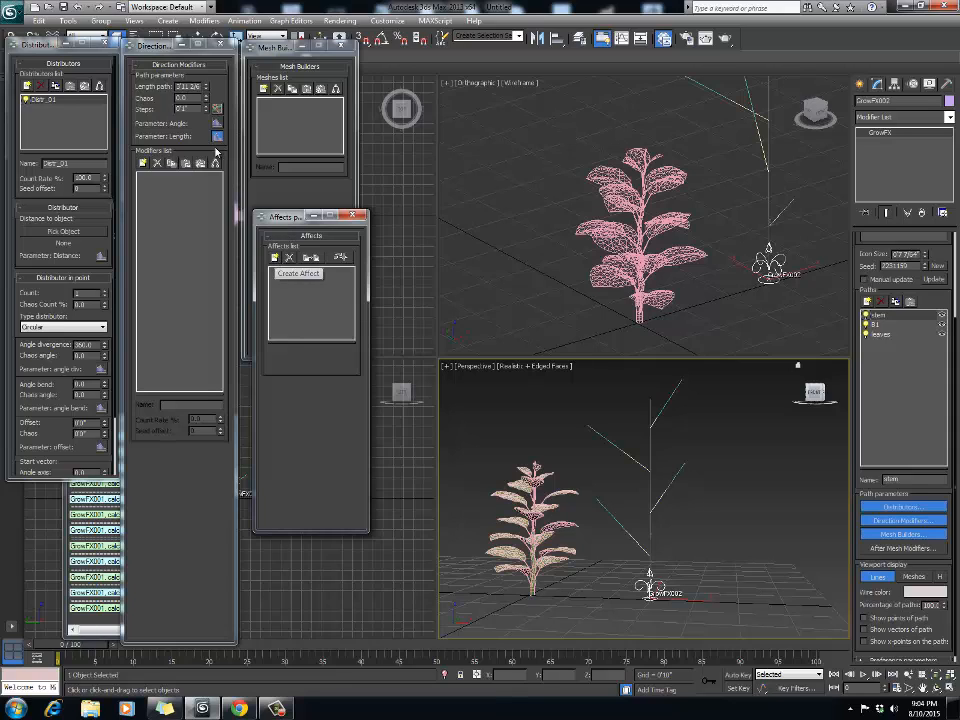
click(275, 257)
click(399, 316)
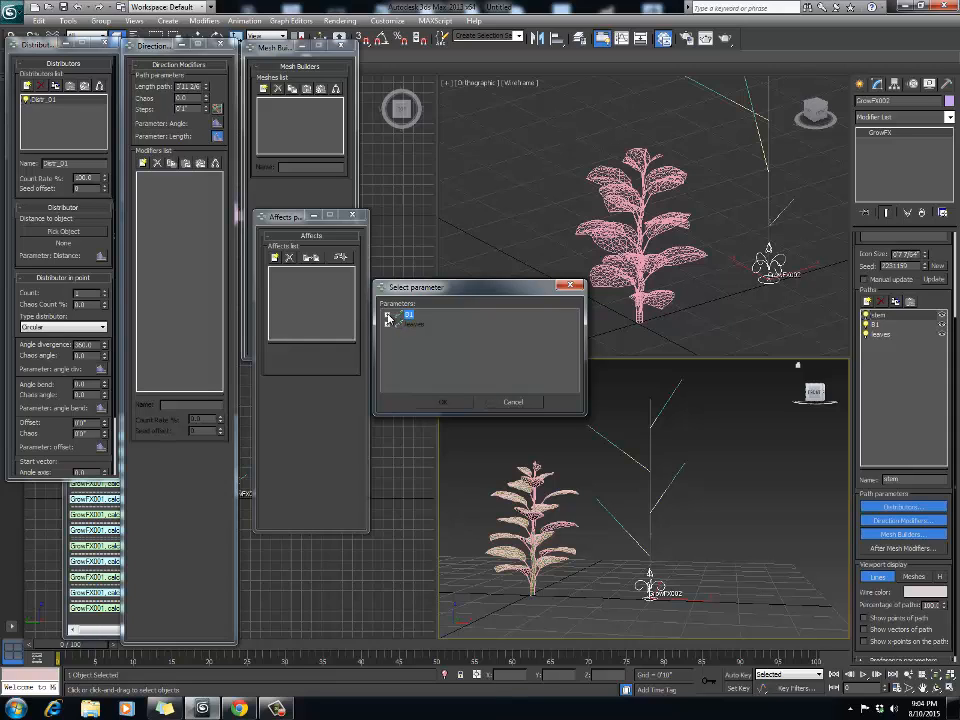
click(388, 316)
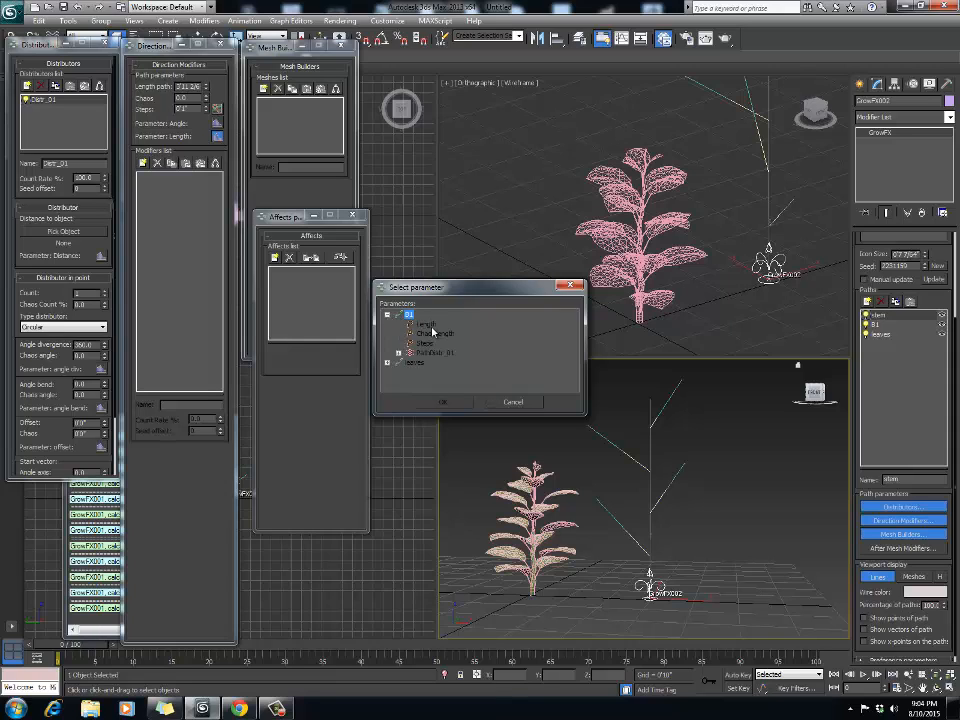
click(428, 353)
click(428, 326)
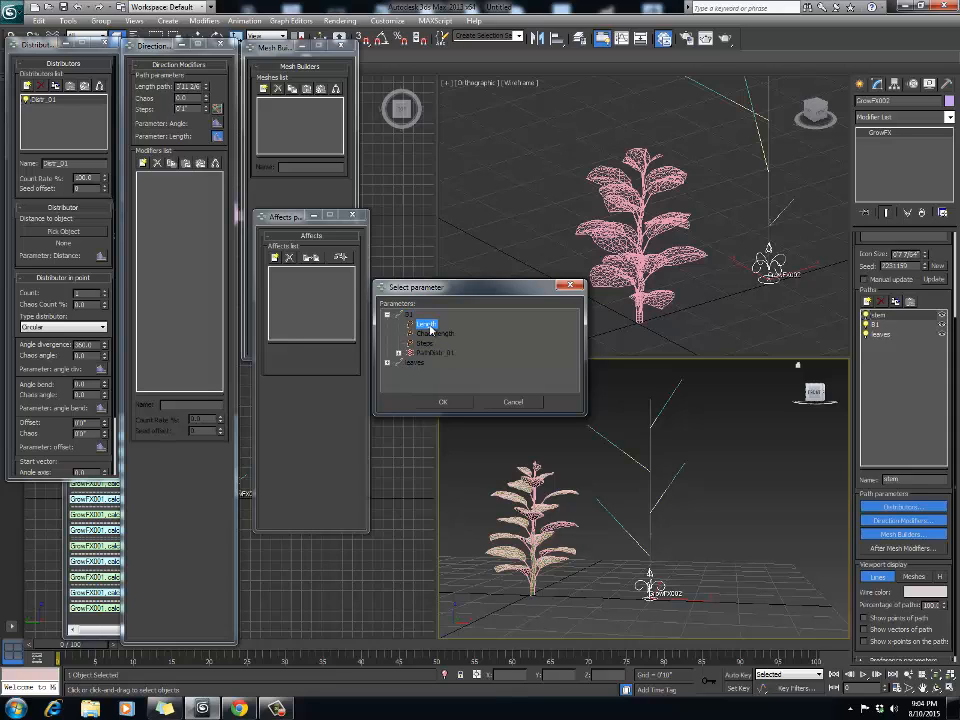
click(443, 402)
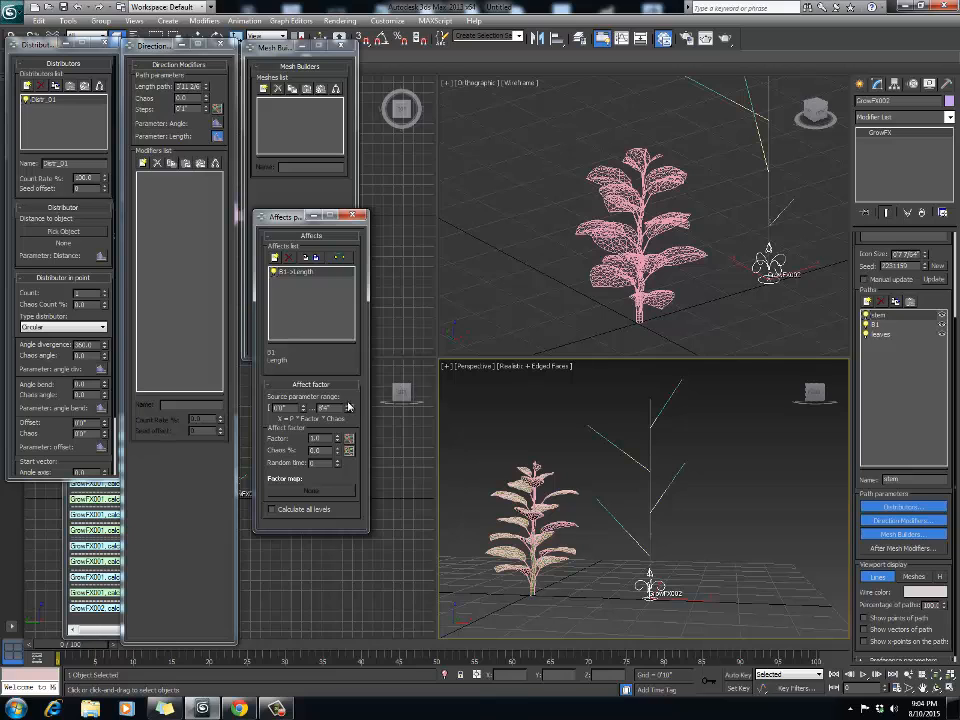
Step: Set the stem path length to 4'0" and the upper limit of the B1 length affect's source range to 4'0"
drag(285, 214, 278, 177)
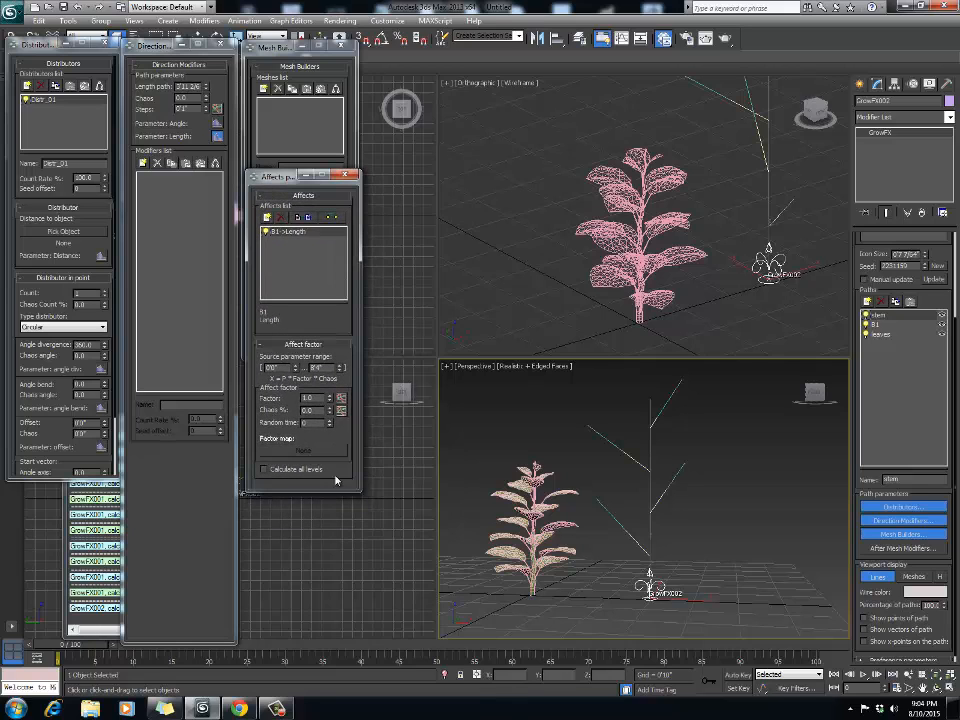
drag(334, 492, 334, 555)
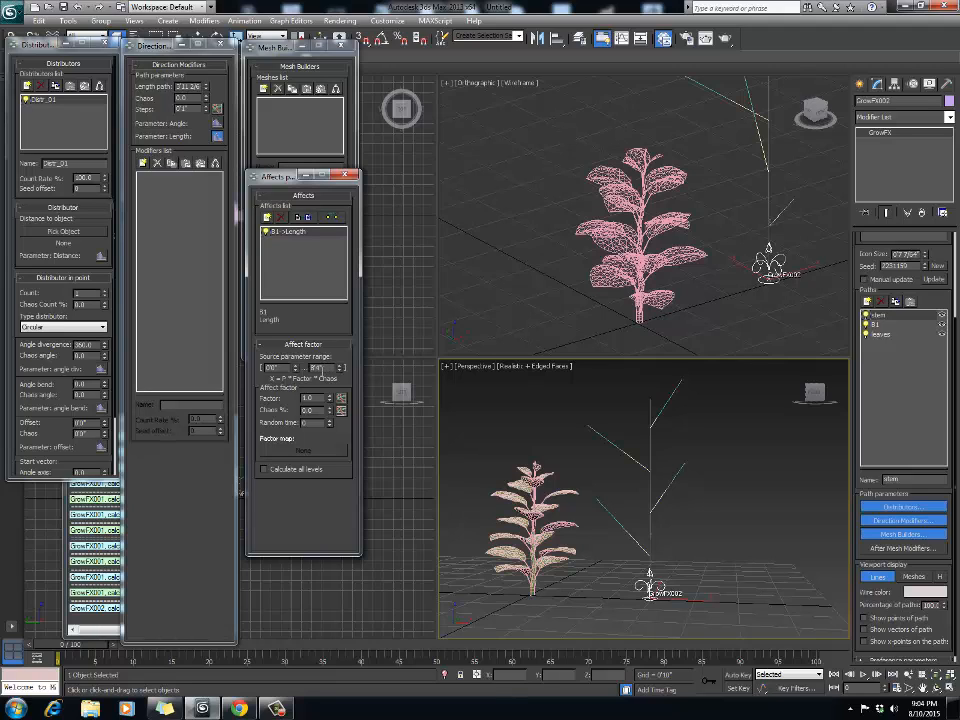
drag(176, 87, 219, 92)
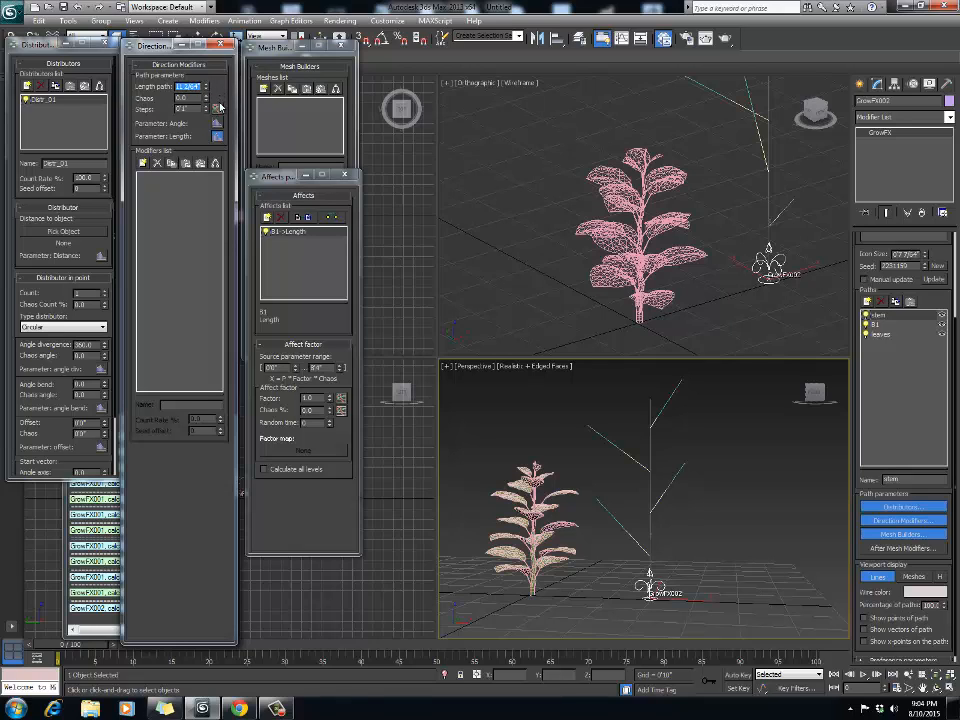
text(40'0)
drag(286, 178, 281, 185)
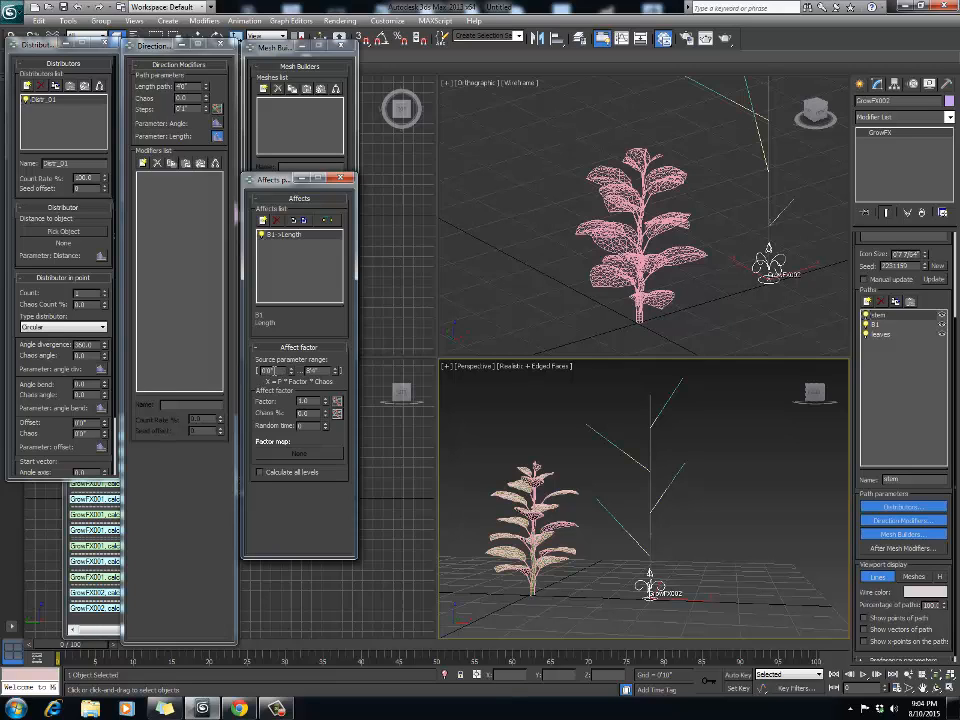
drag(323, 370, 240, 372)
text(4)
key(Return)
Step: Enable the factor graph for the B1 length affect, review its linear curve from 0 to 1 and close it
click(338, 403)
drag(459, 258, 358, 104)
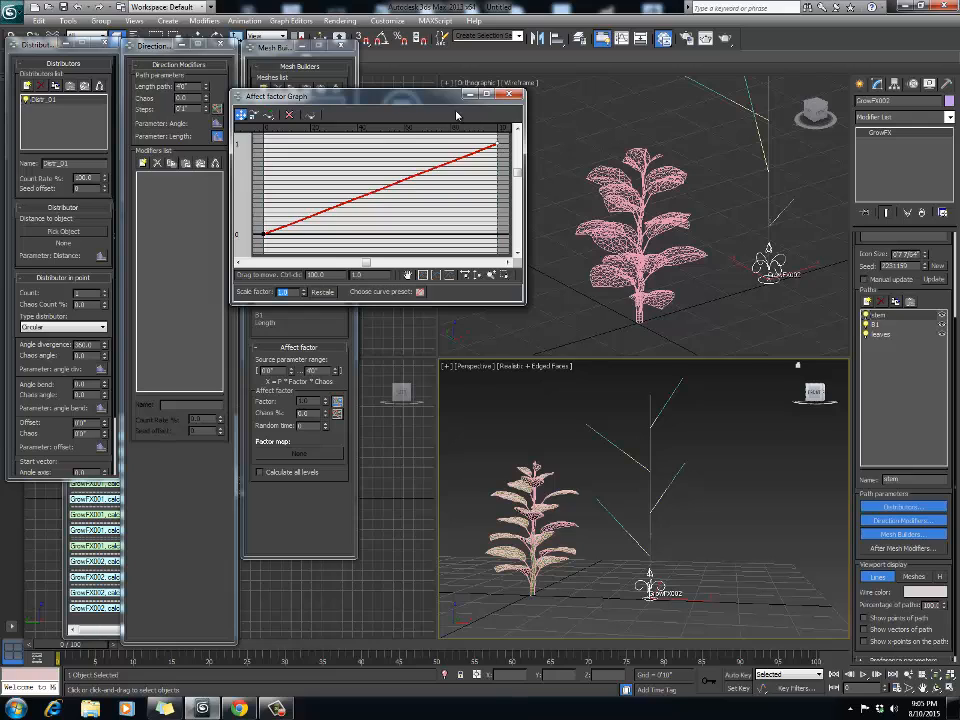
drag(436, 97, 434, 107)
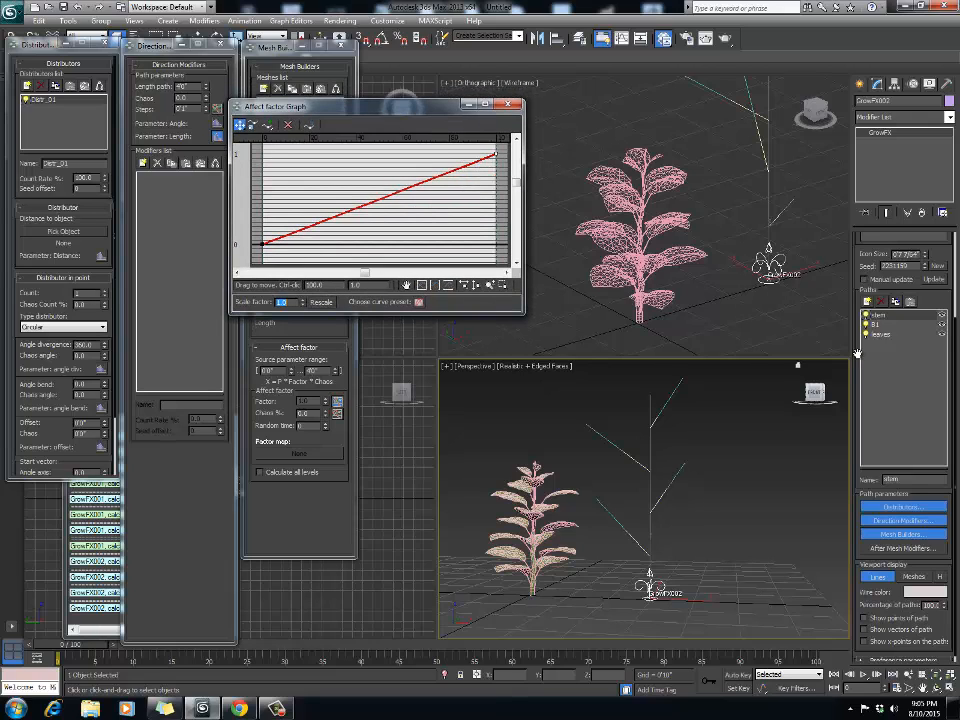
drag(431, 108, 440, 122)
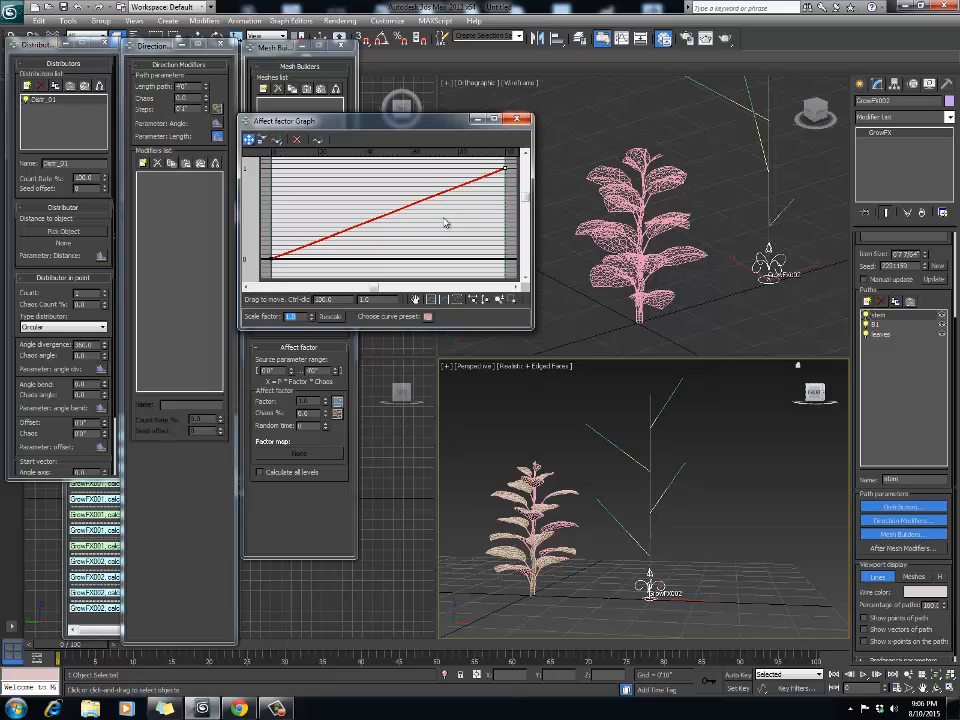
middle_drag(416, 221, 421, 224)
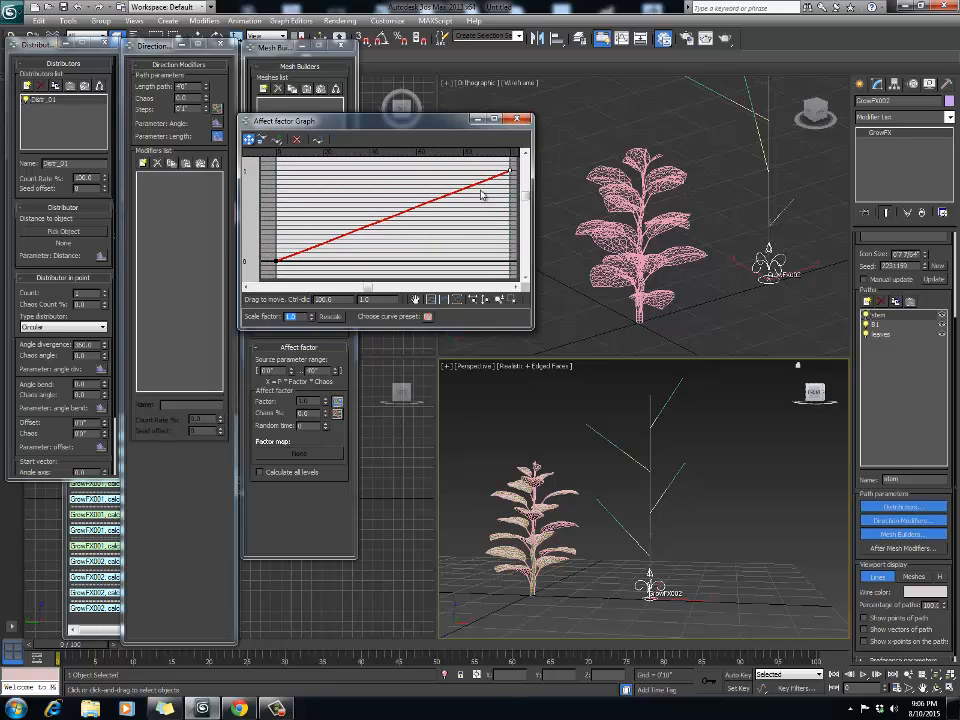
click(518, 120)
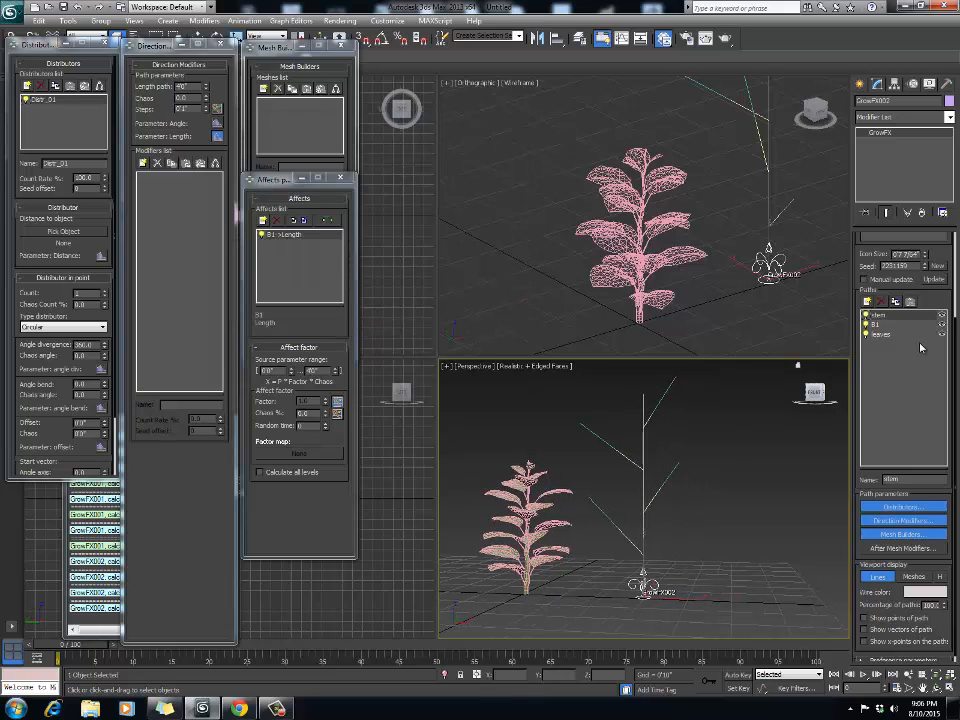
Step: Vary the stem path length to test how the B1 branches respond, and restore it to 4'0"
alt+middle_drag(583, 456, 571, 449)
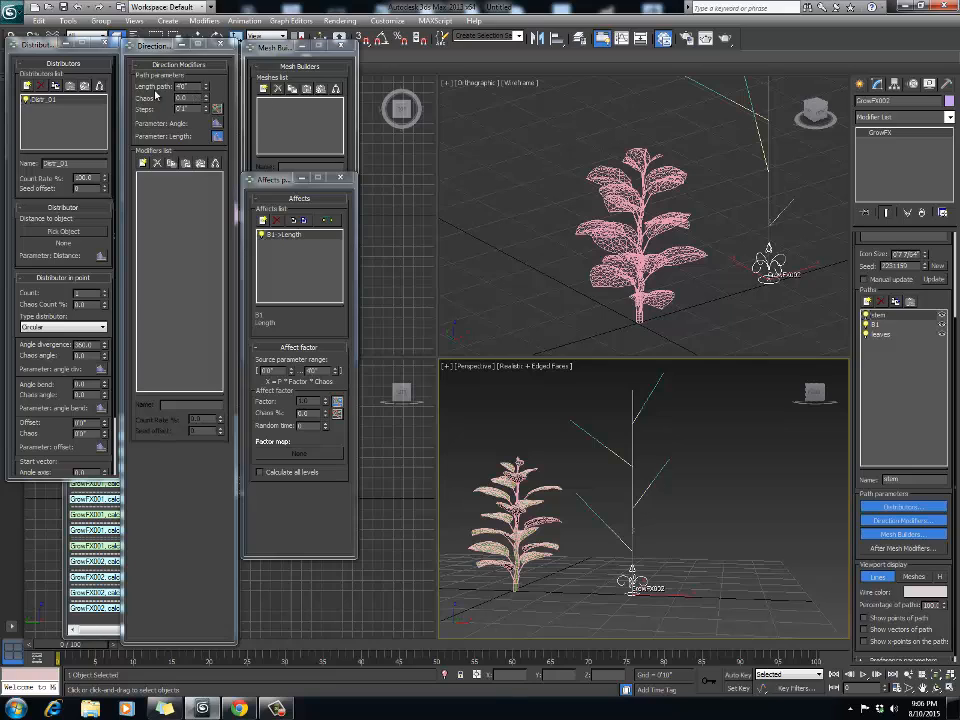
drag(207, 88, 186, 107)
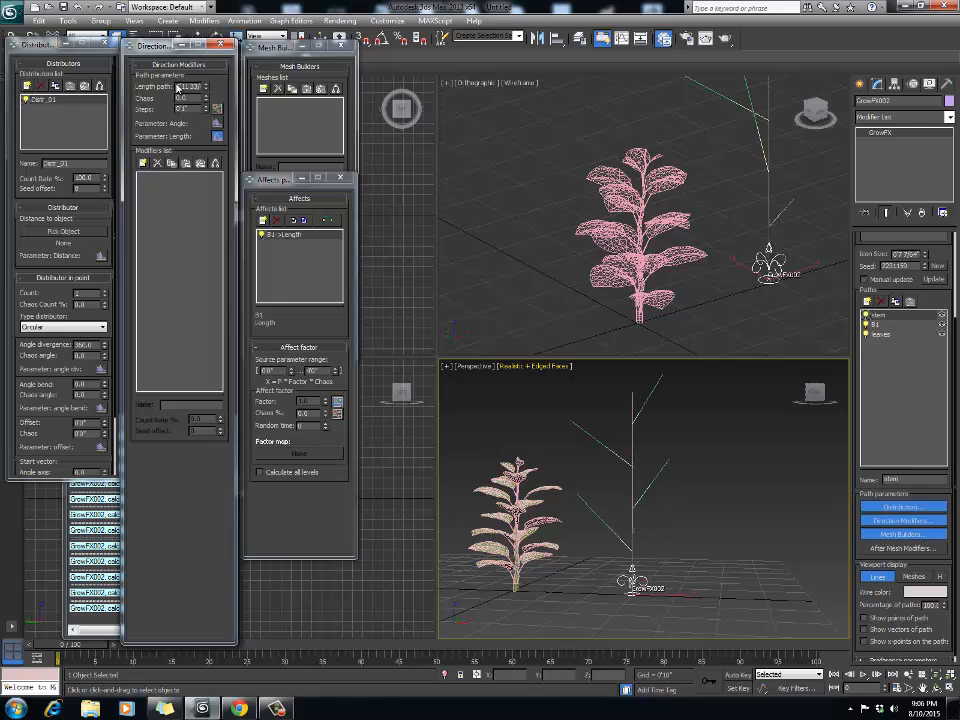
double_click(180, 87)
text(40)
scroll(664, 492, up, 3)
scroll(671, 497, down, 4)
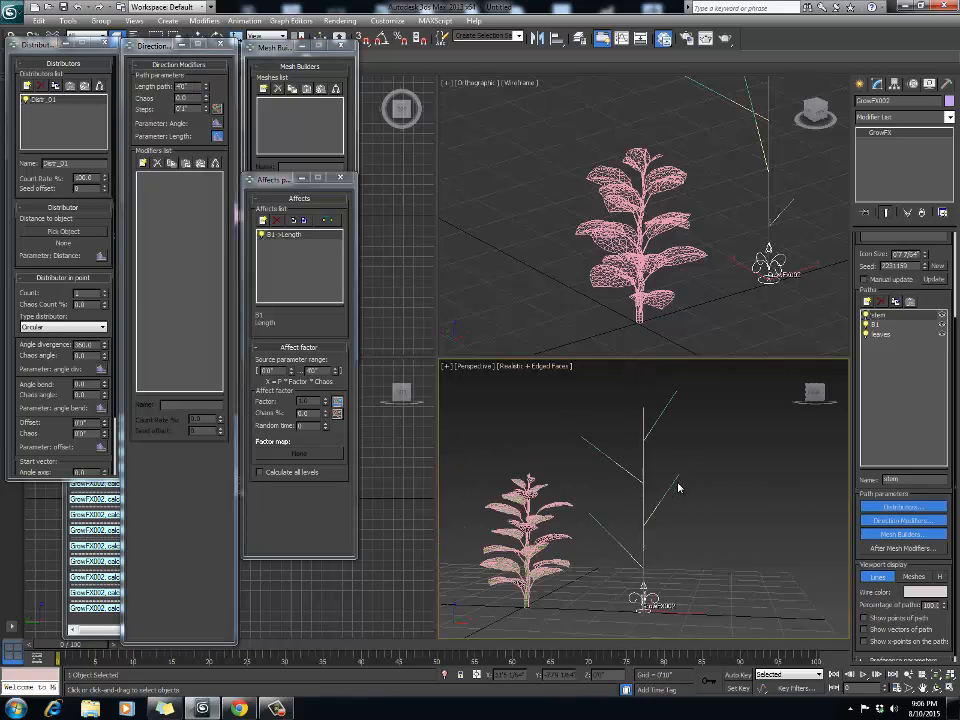
click(881, 334)
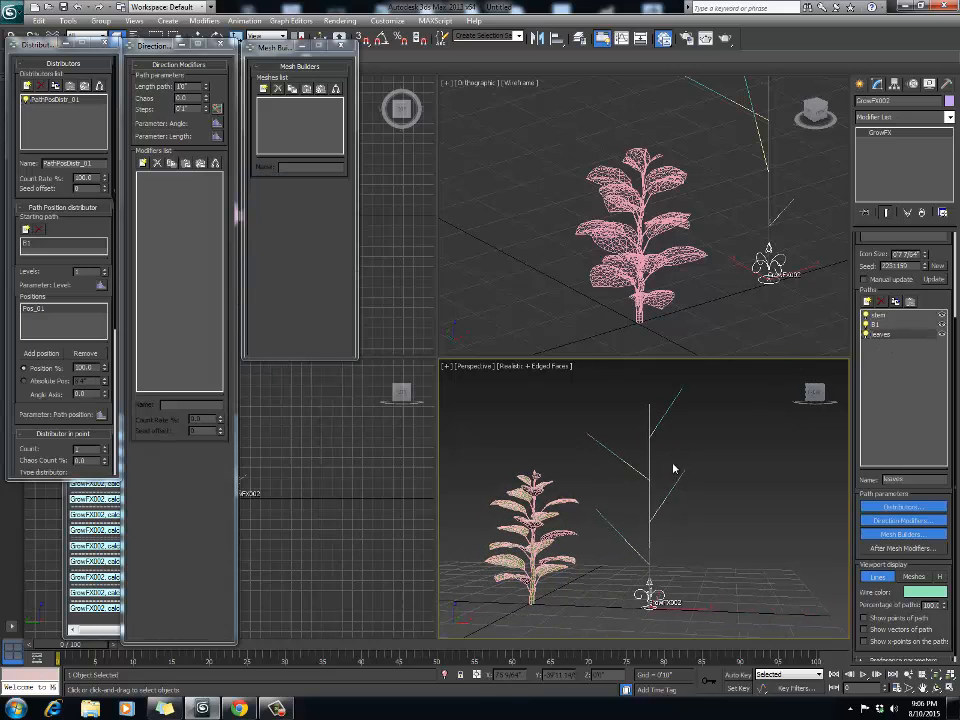
middle_drag(672, 463, 668, 459)
middle_drag(655, 509, 649, 510)
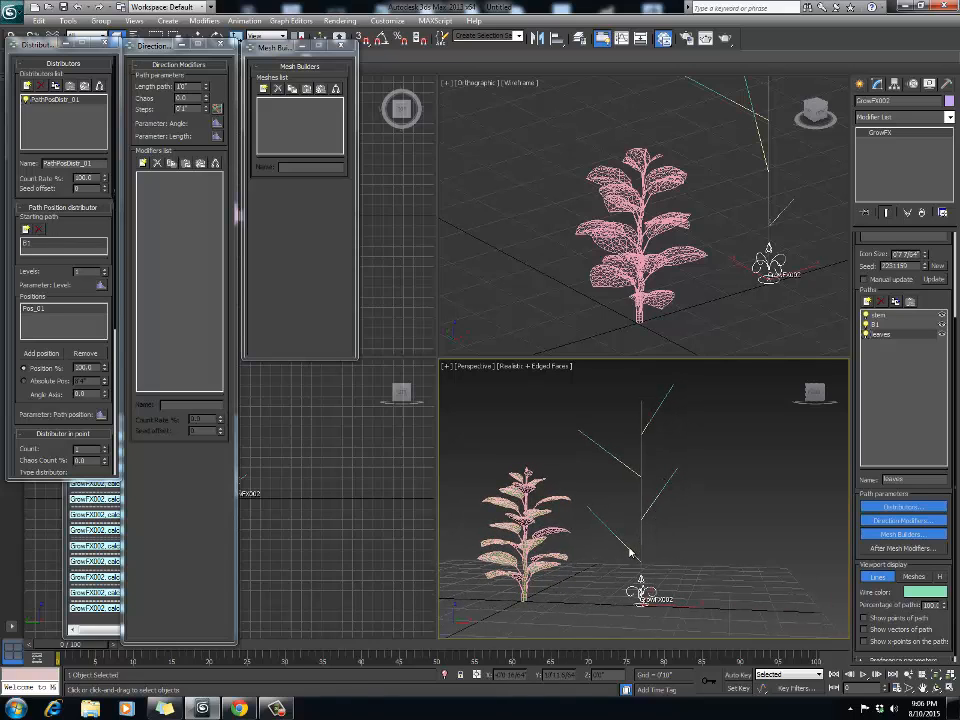
middle_drag(630, 552, 628, 546)
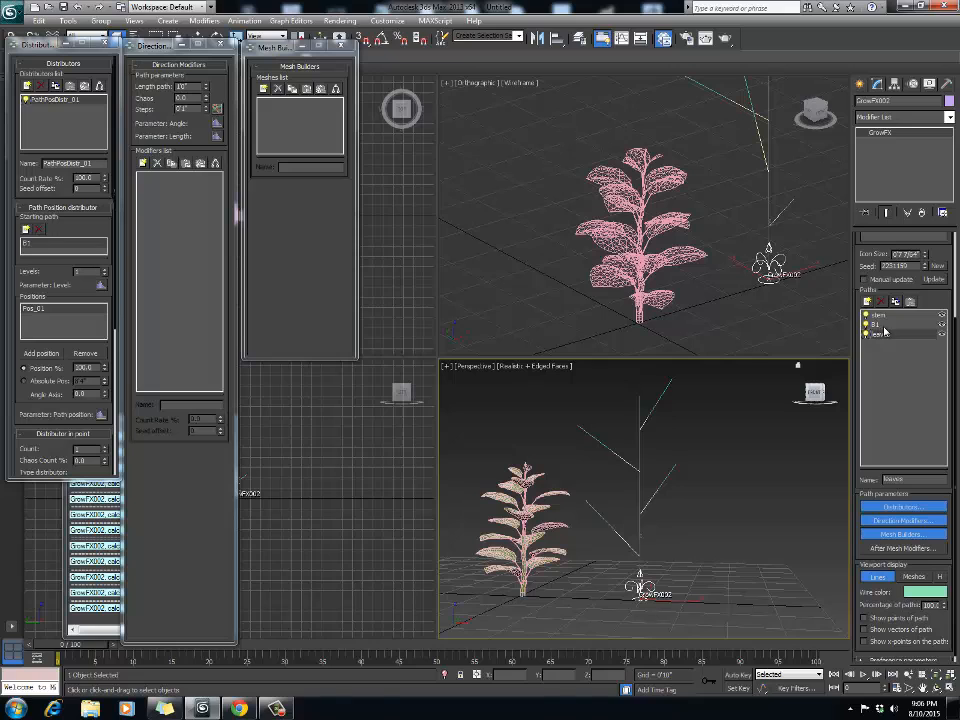
alt+middle_drag(701, 439, 671, 469)
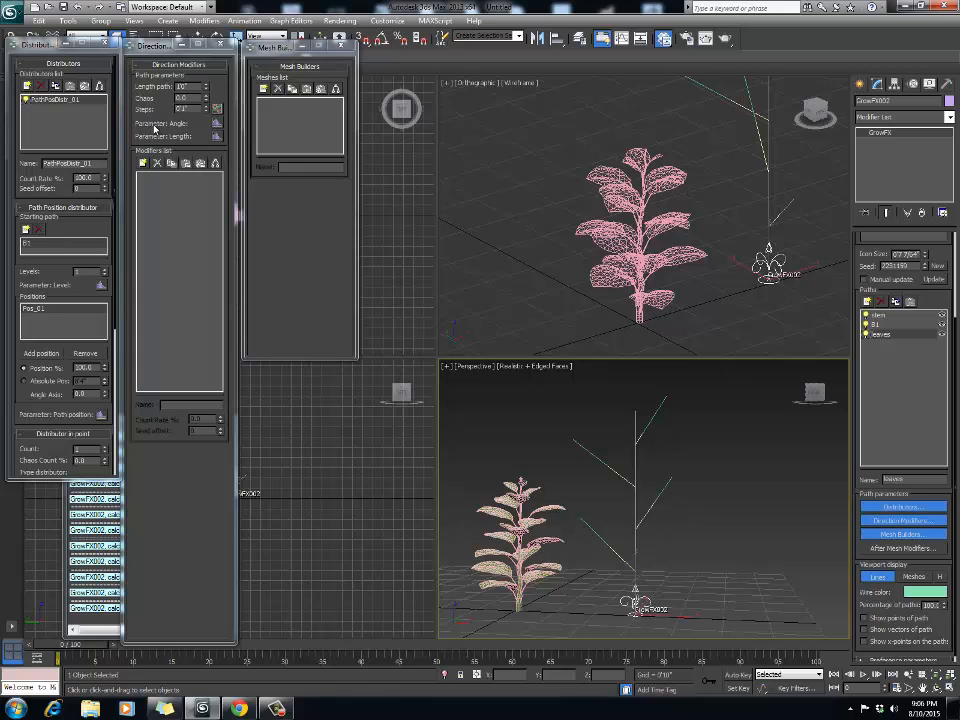
Step: Create an affect on the B1 path's length parameter that controls the Length of the leaves path
click(892, 325)
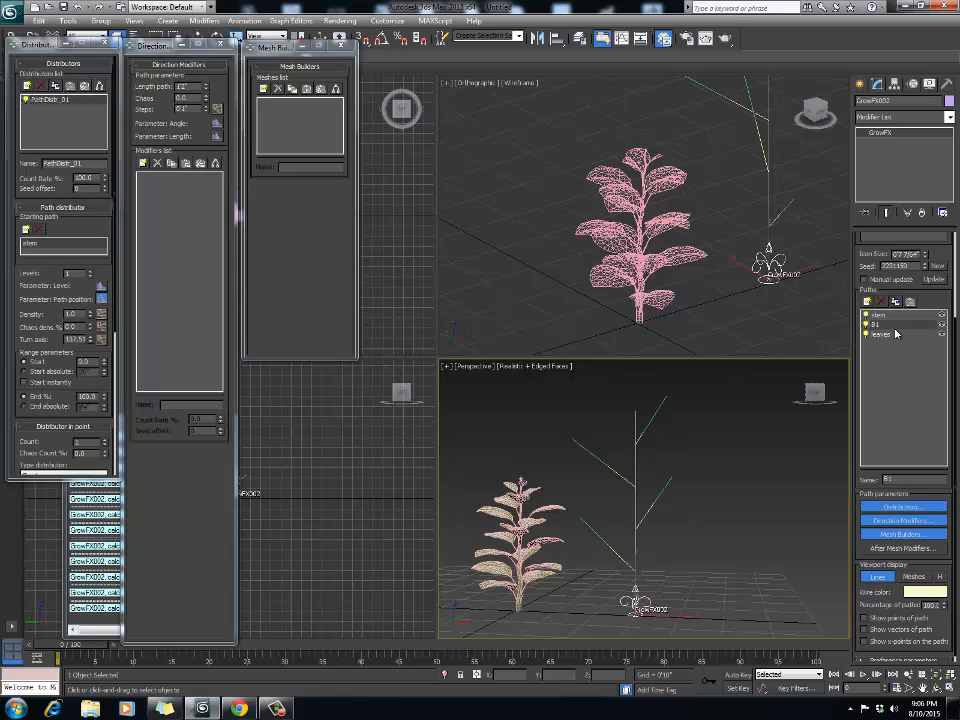
click(218, 137)
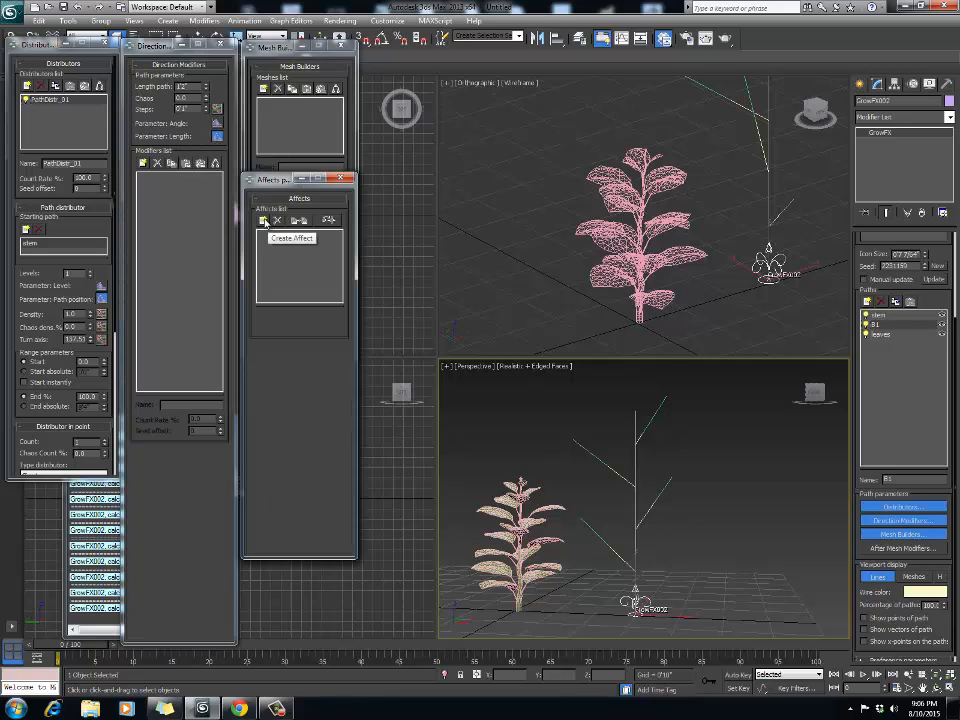
click(264, 221)
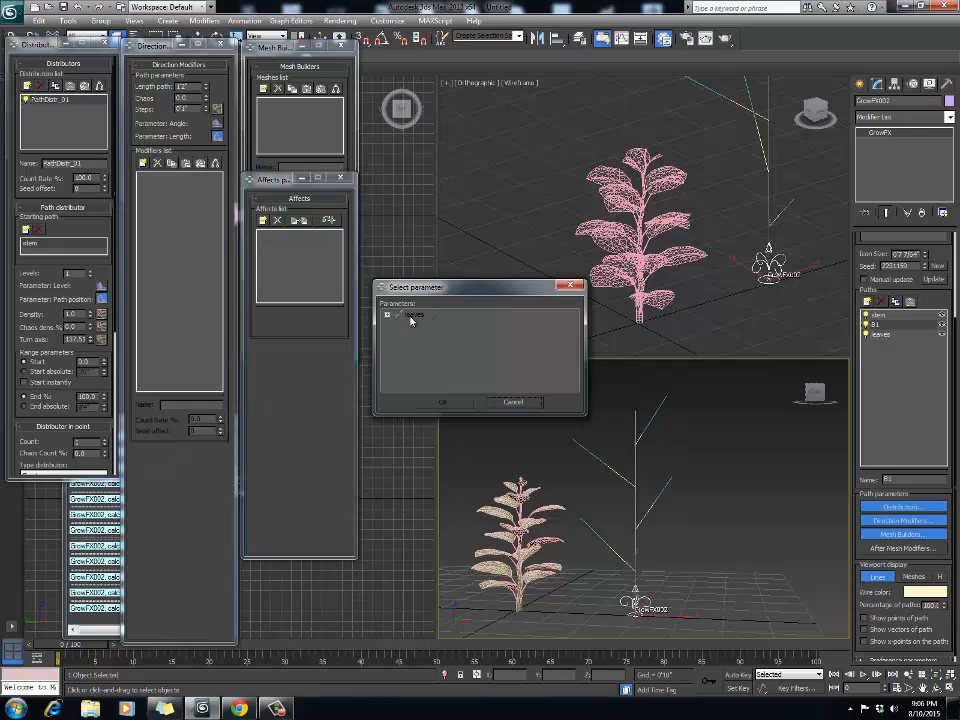
click(414, 315)
click(388, 315)
click(420, 325)
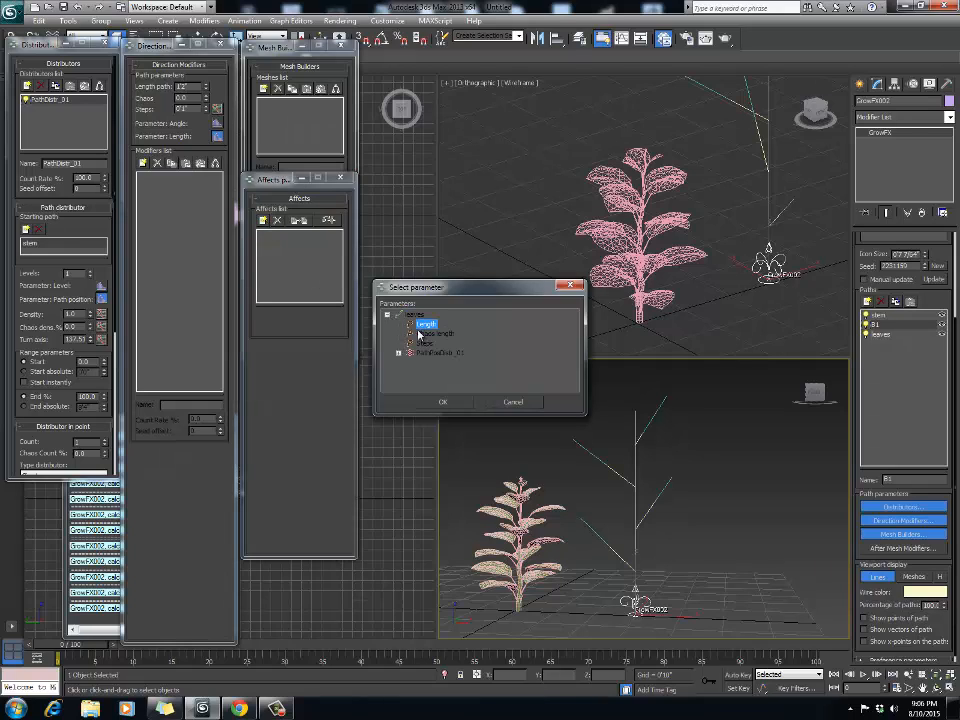
click(443, 402)
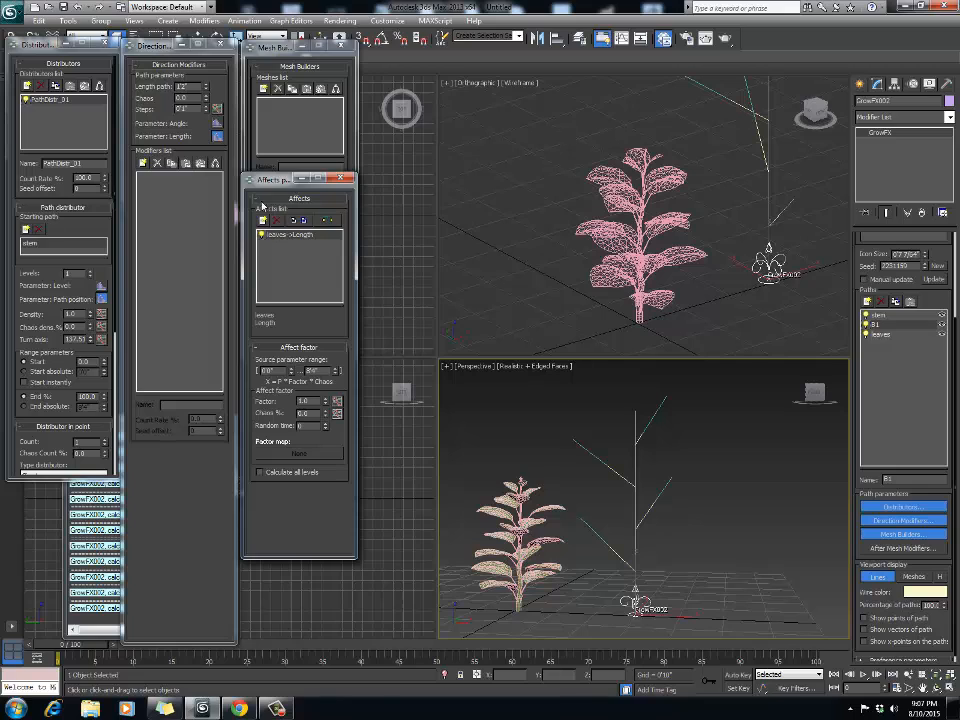
drag(295, 179, 305, 168)
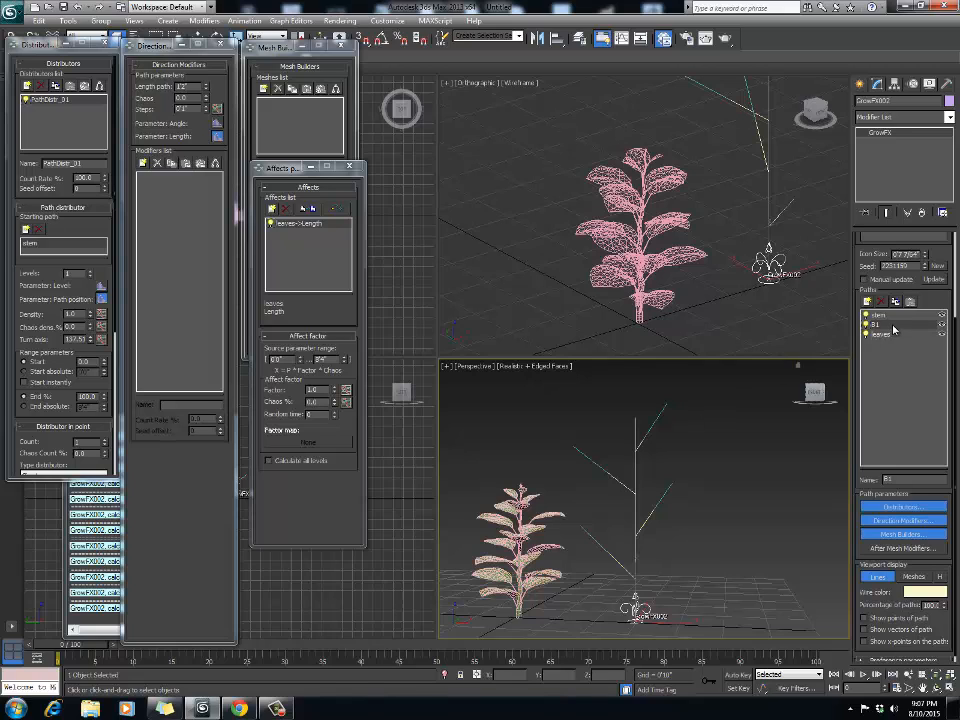
Step: Set the upper limit of the leaves length affect's source range to 1'2"
middle_drag(576, 450, 572, 440)
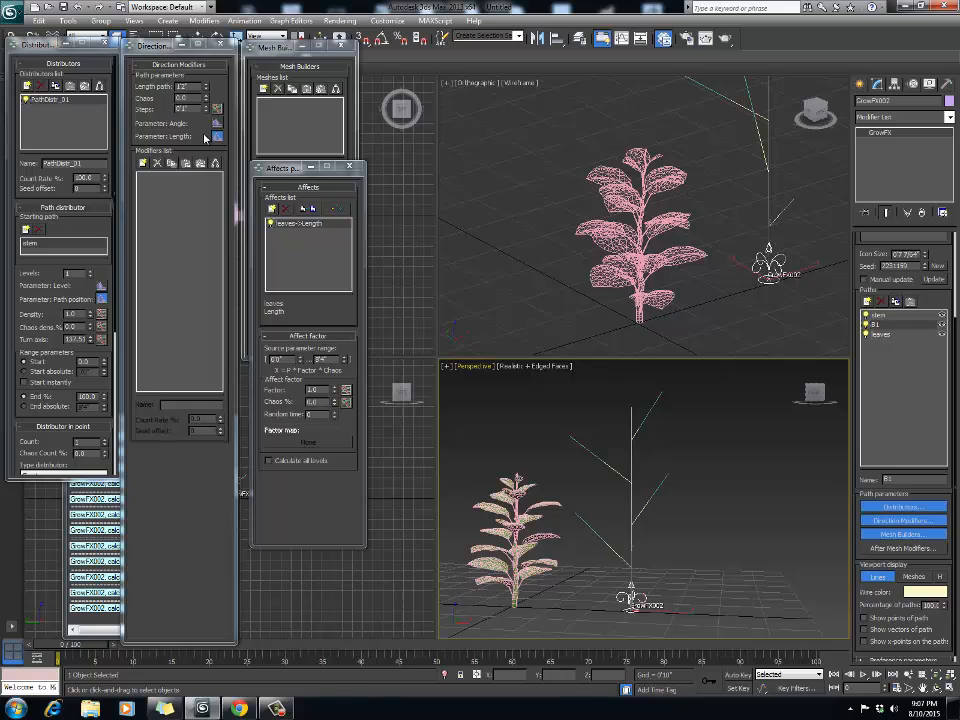
click(273, 211)
click(527, 404)
click(302, 226)
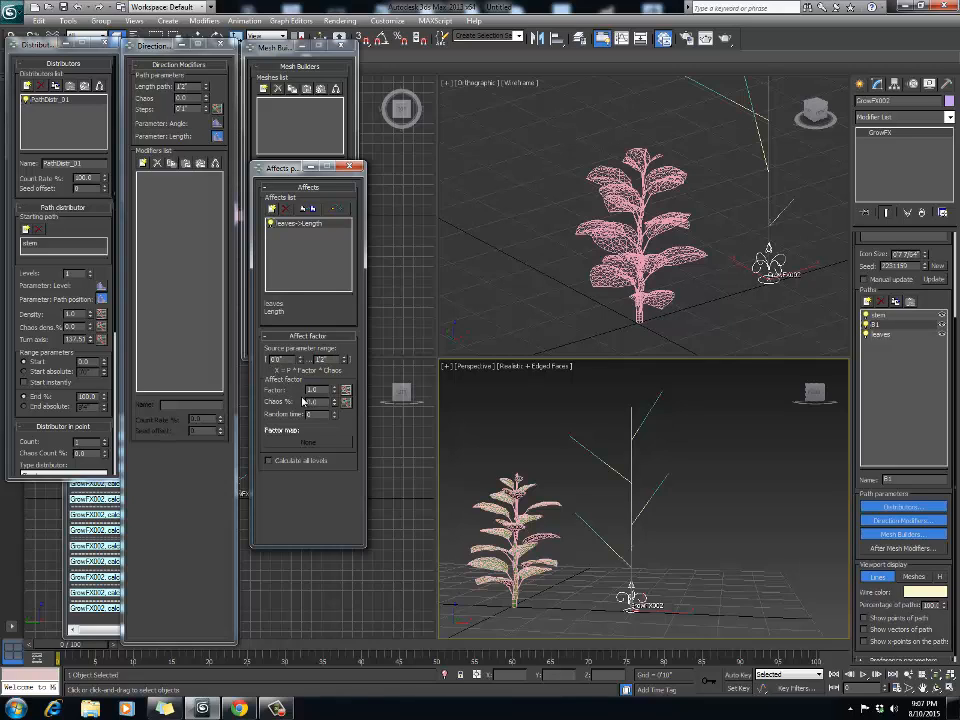
Step: Enable the factor graph for the leaves length affect, examine its linear curve in an enlarged window and close it
click(346, 392)
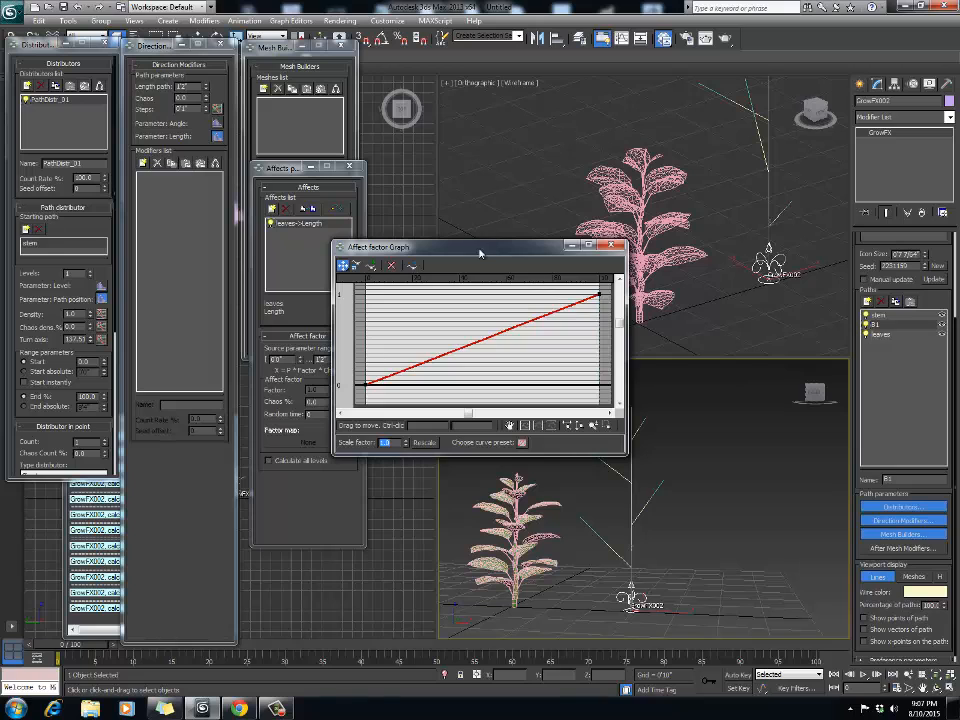
drag(479, 251, 400, 267)
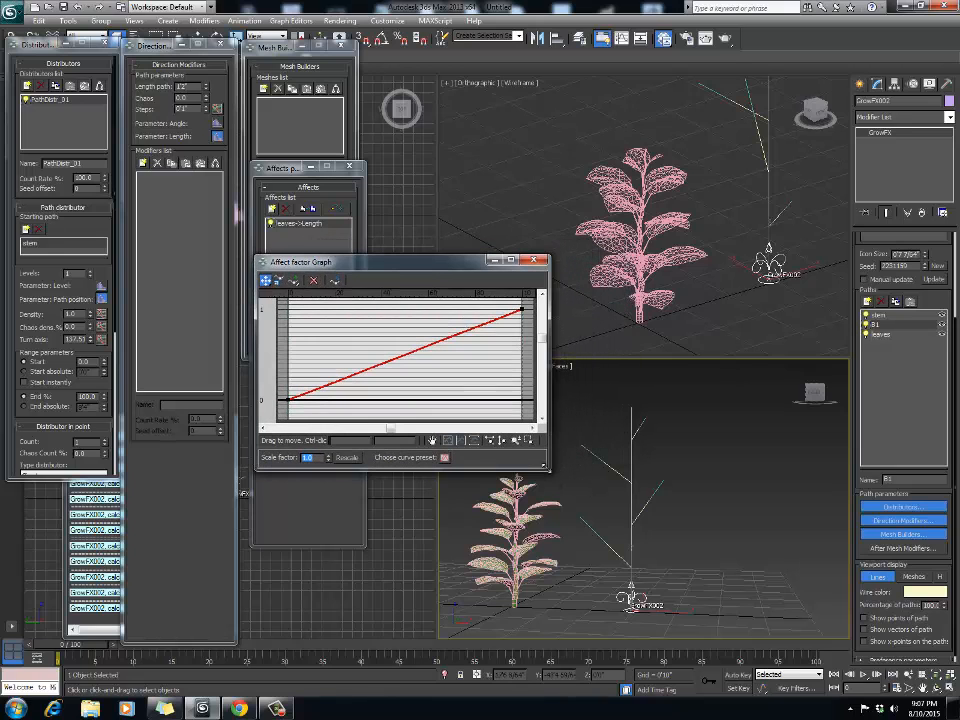
drag(551, 431, 602, 540)
drag(380, 262, 328, 228)
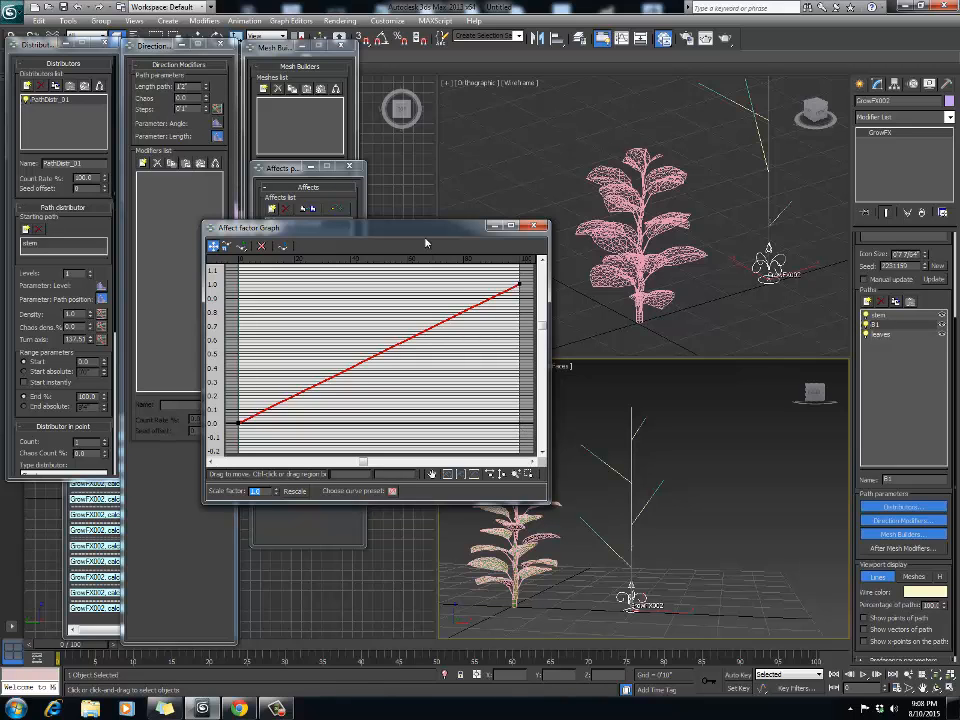
drag(426, 230, 419, 263)
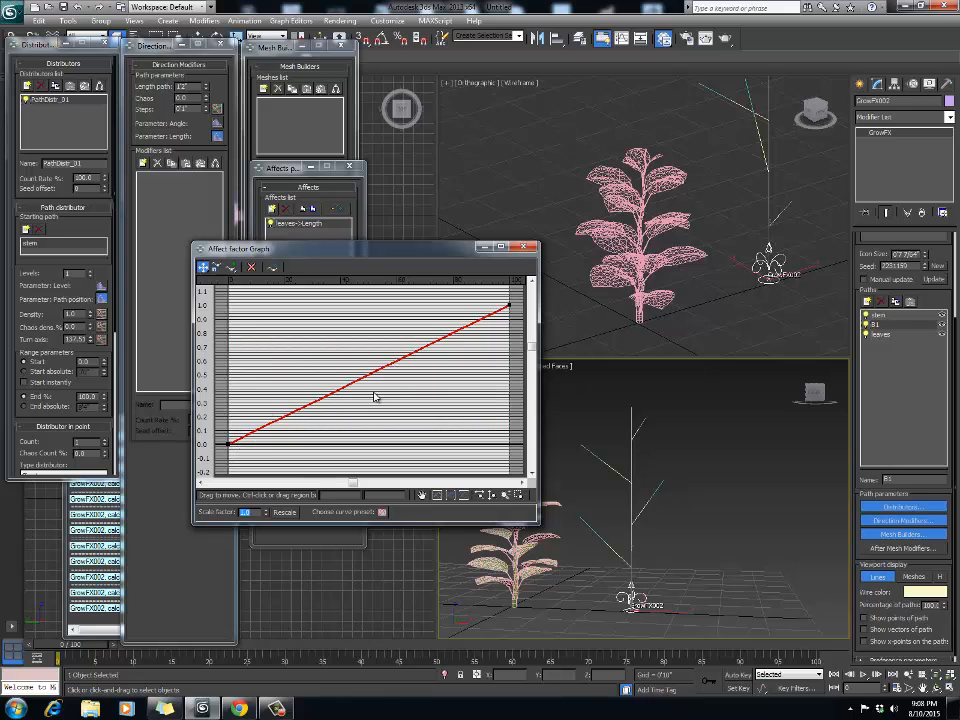
scroll(373, 391, down, 1)
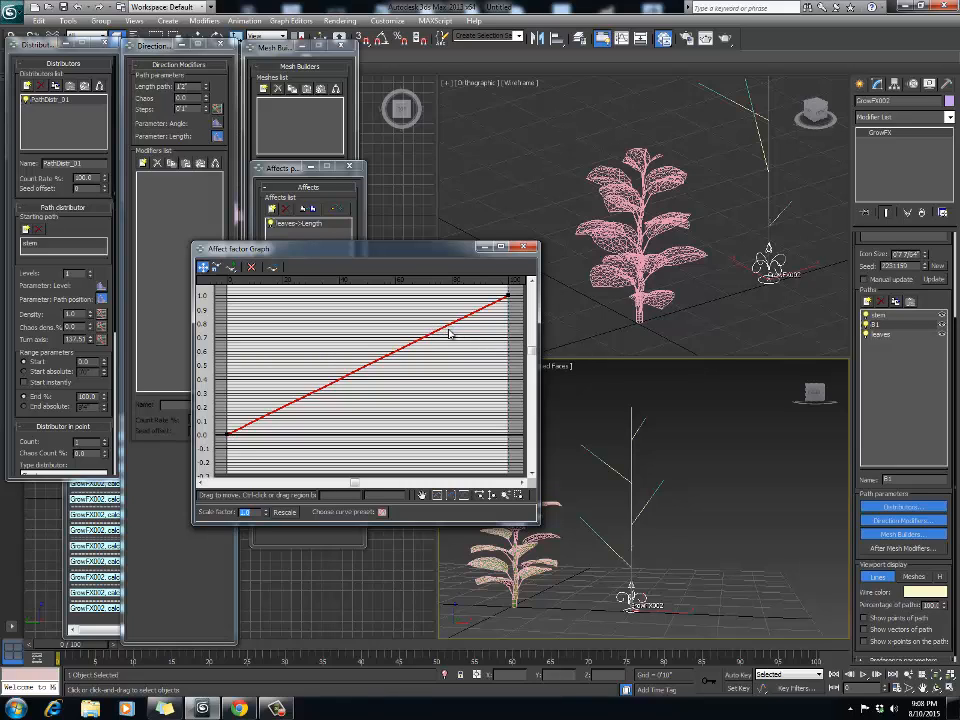
middle_drag(456, 329, 494, 330)
click(502, 293)
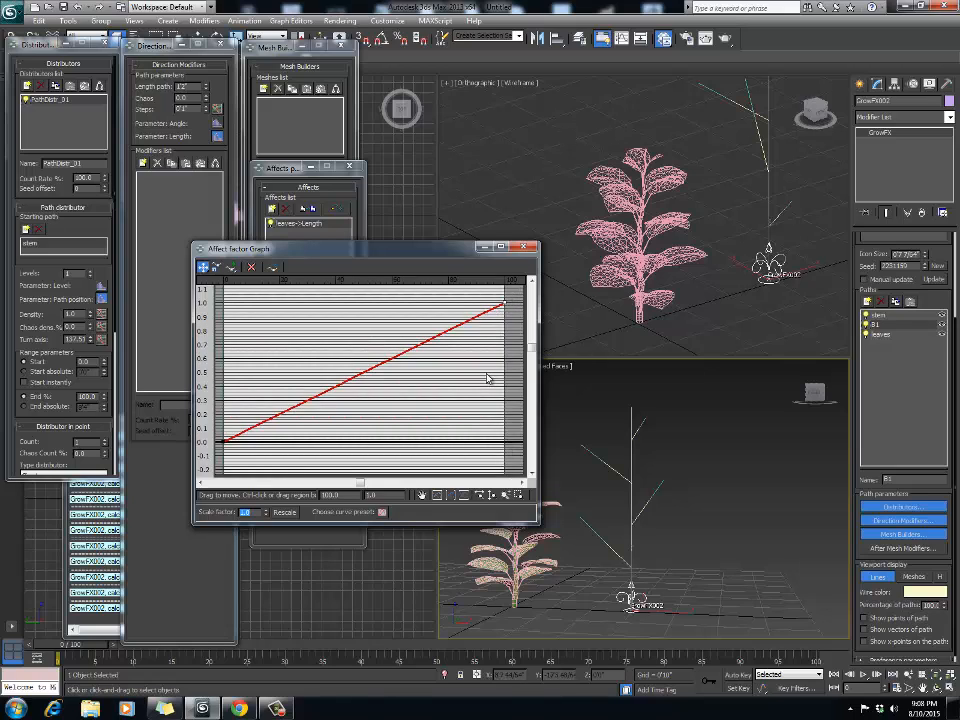
drag(425, 245, 450, 253)
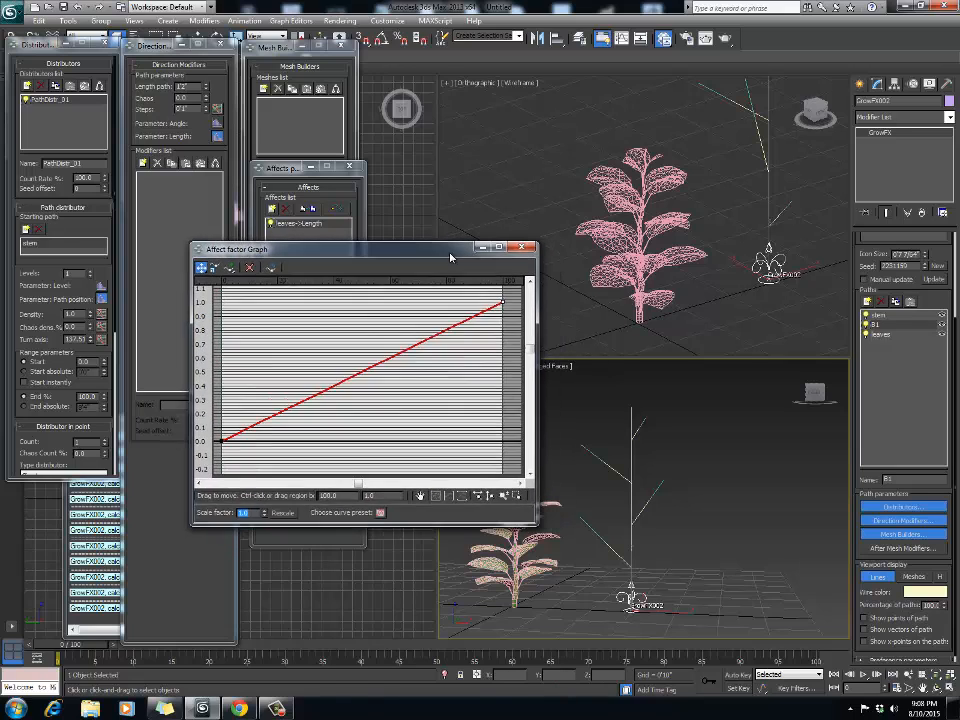
click(517, 250)
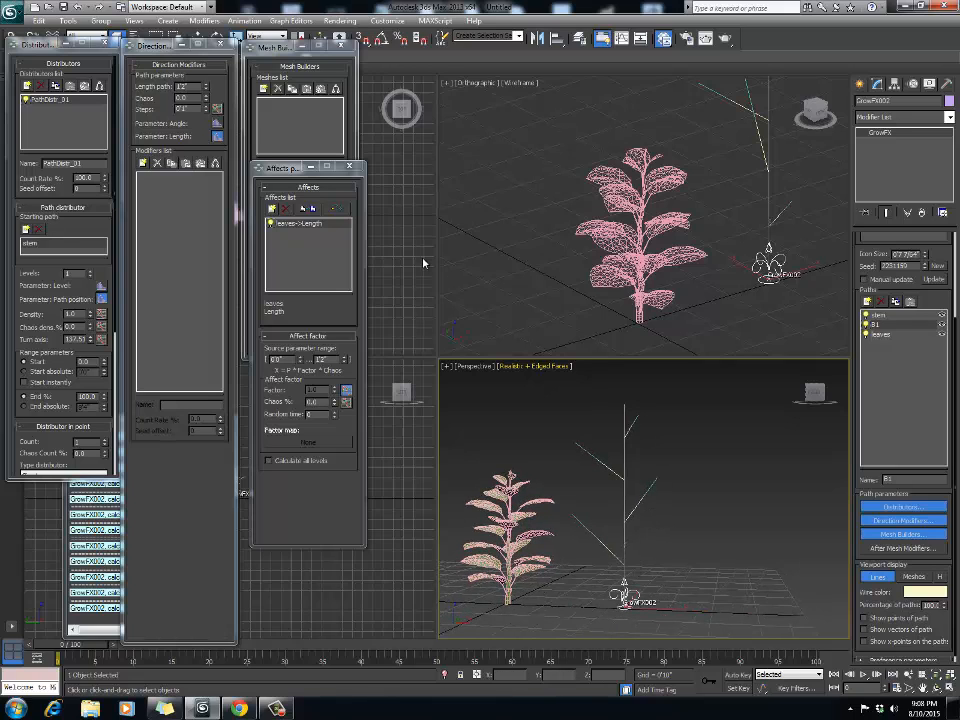
Step: Shorten the stem path length to about 1'1" and inspect the branch and leaf paths up close
click(880, 316)
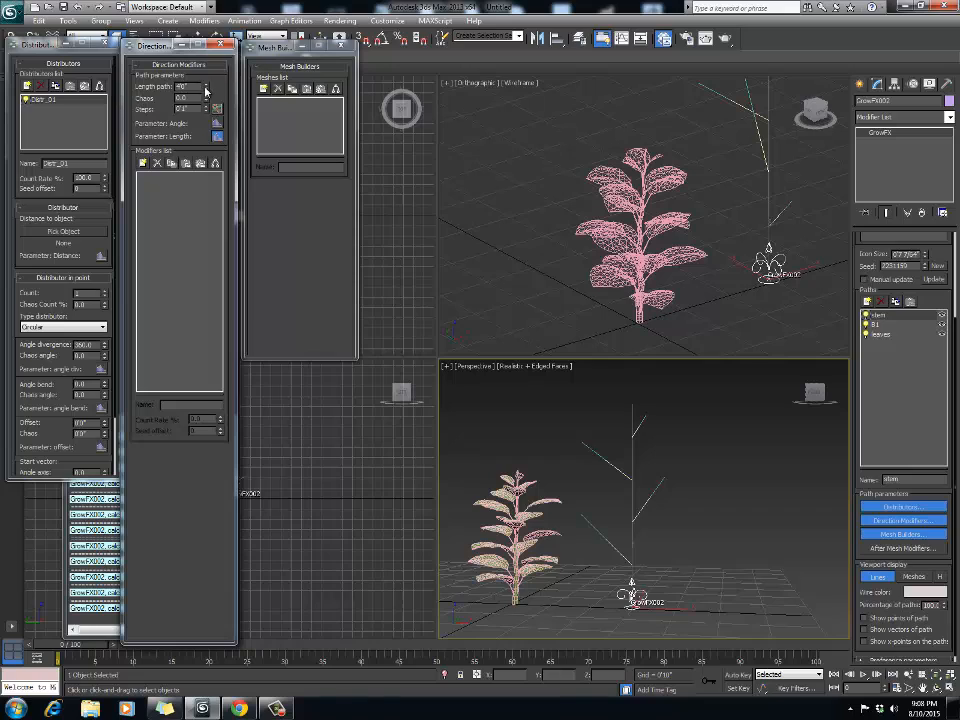
drag(206, 91, 180, 131)
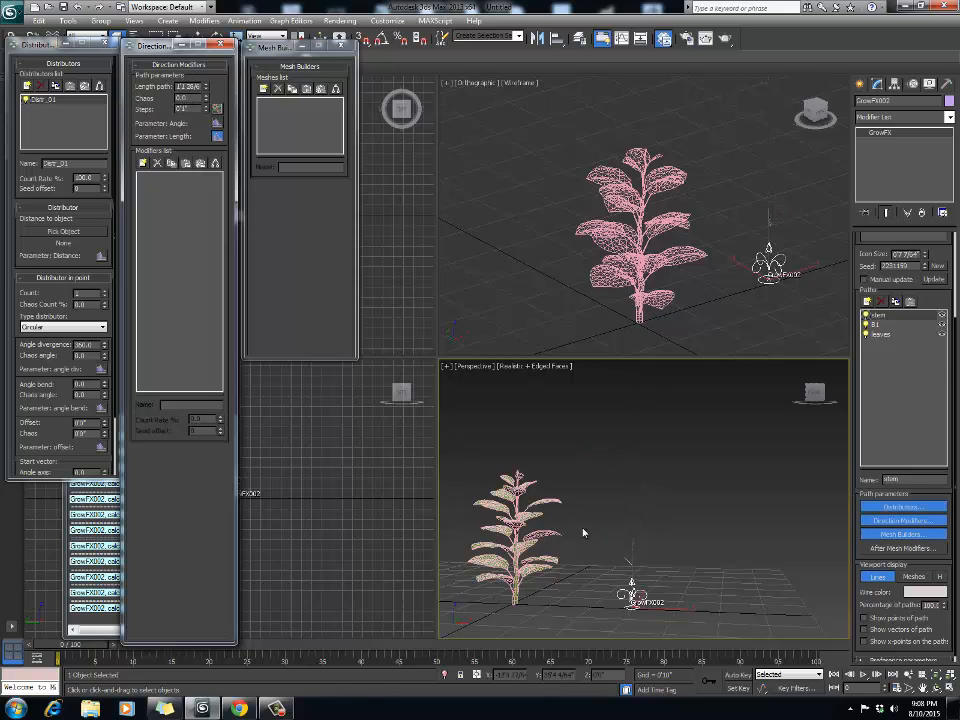
scroll(647, 529, up, 10)
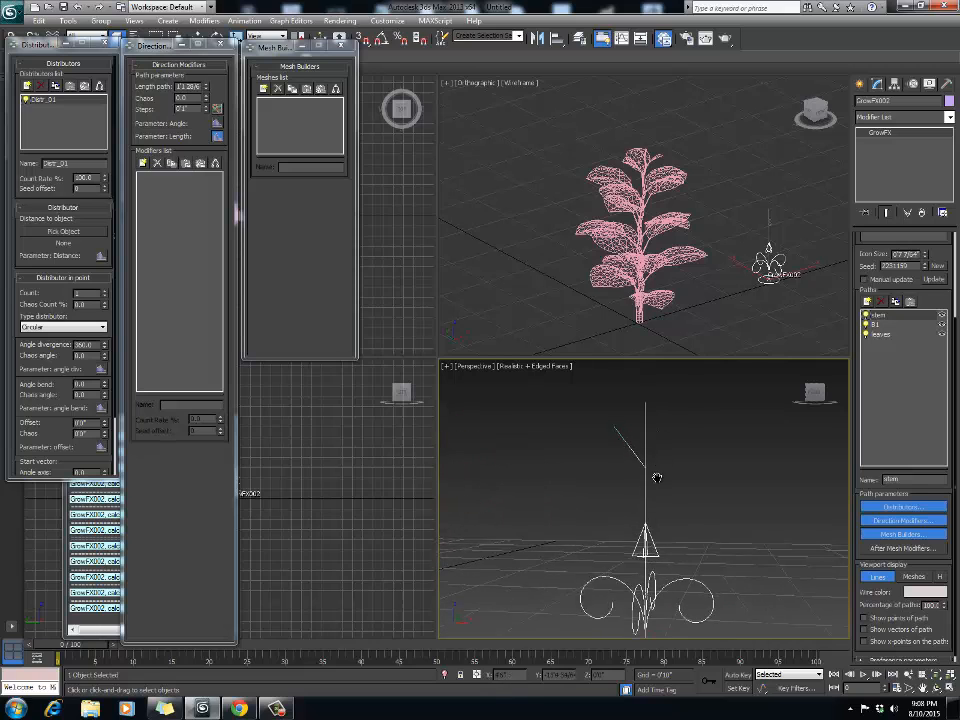
middle_drag(657, 478, 657, 487)
middle_drag(604, 463, 600, 469)
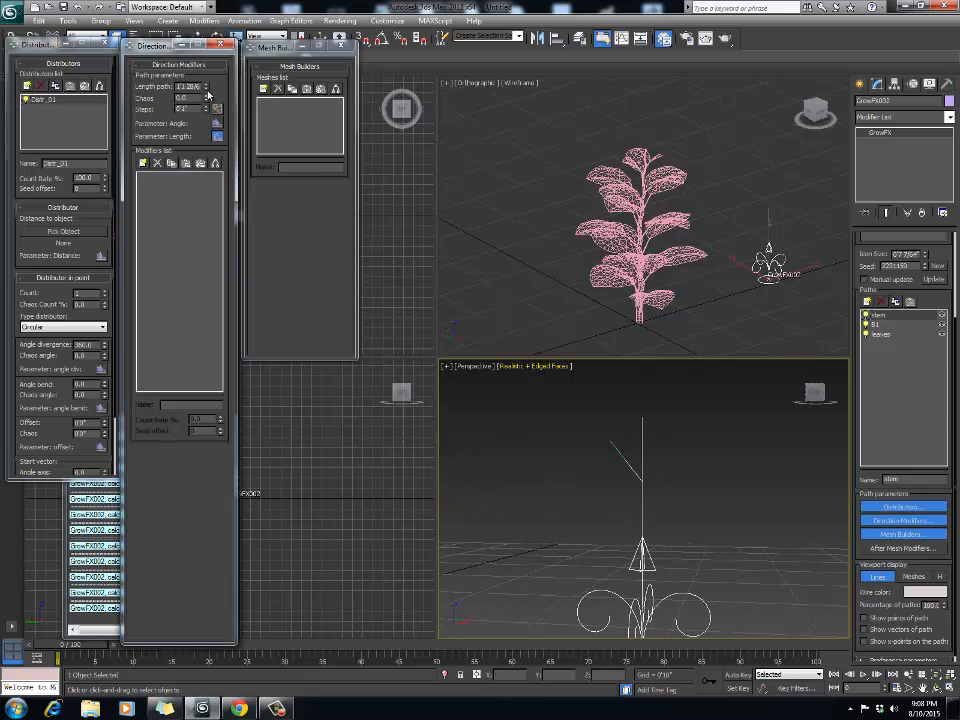
Step: Lengthen the stem path to about 1'7" and check how the branch and leaf lengths respond
mouse_move(206, 88)
mouse_down()
mouse_move(216, 119)
mouse_move(214, 101)
mouse_up()
drag(213, 93, 225, 58)
middle_drag(700, 430, 688, 458)
scroll(639, 499, down, 4)
middle_drag(639, 499, 661, 462)
scroll(623, 510, up, 2)
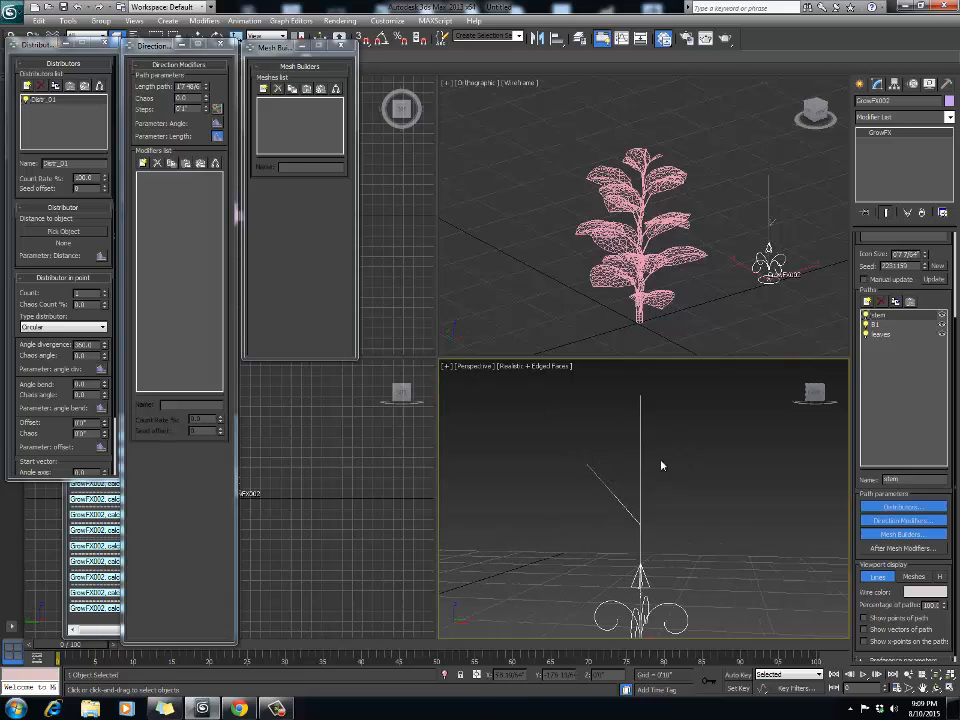
click(694, 458)
middle_drag(637, 586, 639, 574)
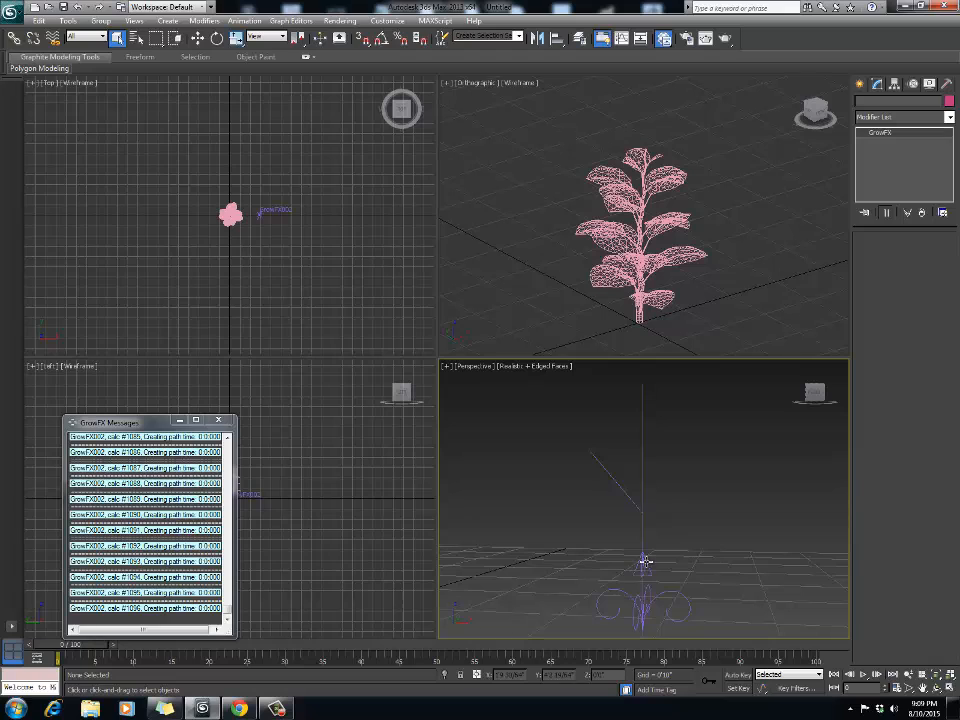
click(645, 563)
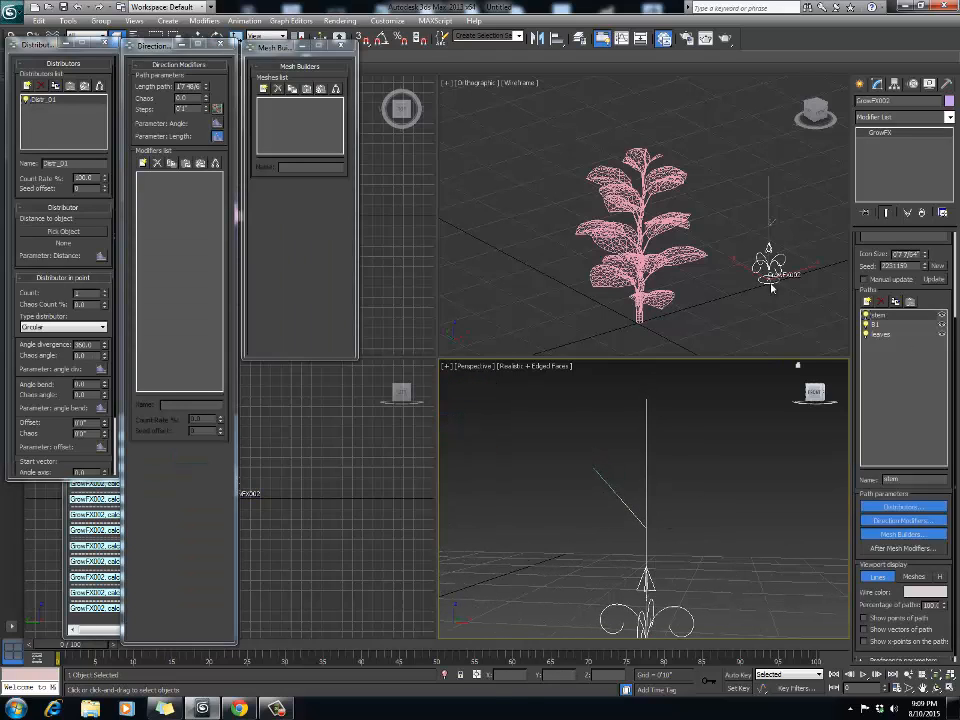
Step: Lengthen the stem path to about 2'6" and inspect the leaf path on the lowest branch up close
drag(206, 87, 206, 50)
scroll(519, 452, down, 3)
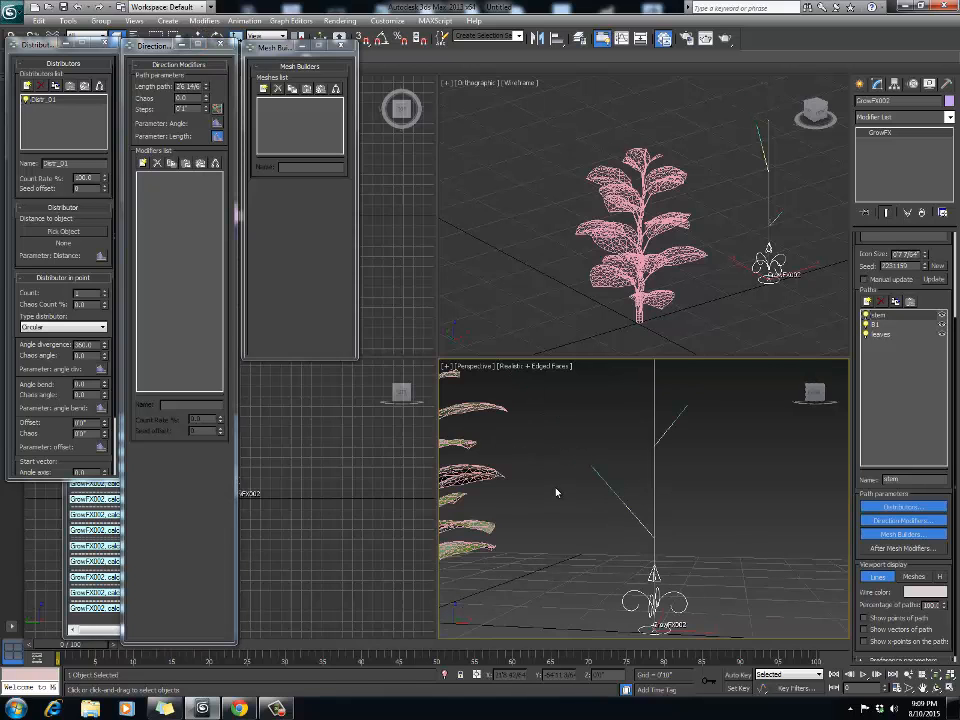
middle_drag(598, 501, 601, 589)
scroll(650, 560, down, 3)
scroll(640, 530, up, 5)
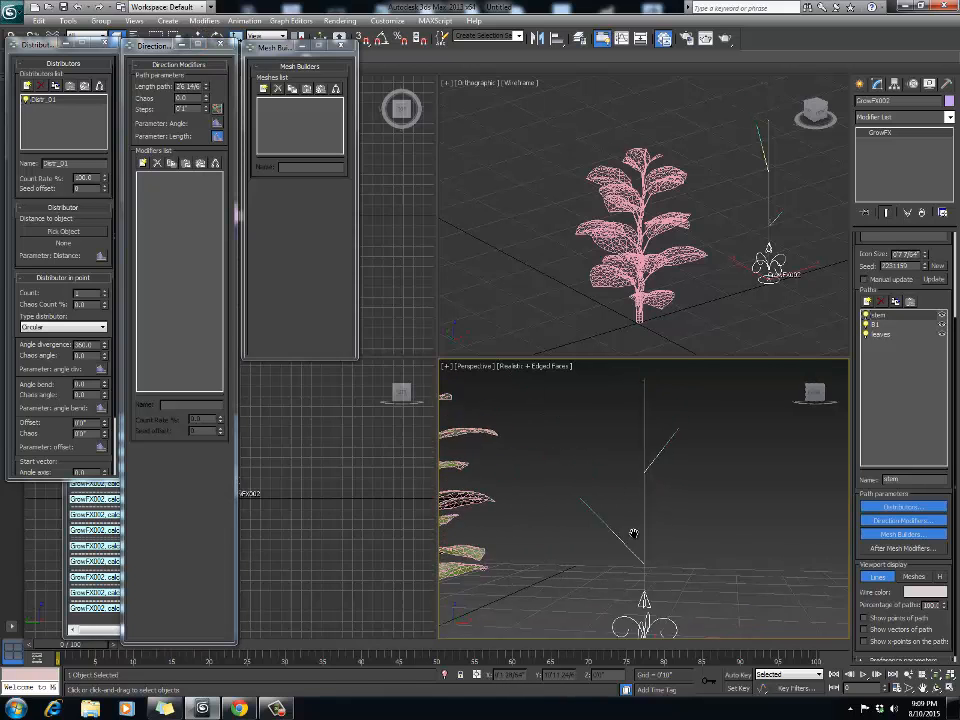
middle_drag(620, 512, 632, 506)
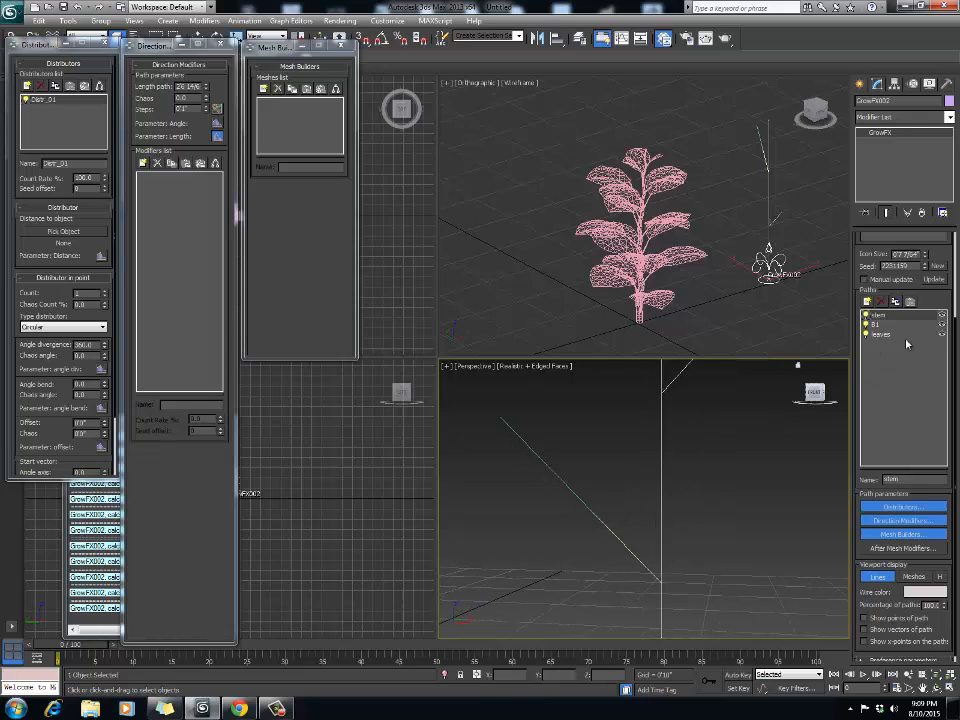
middle_drag(694, 508, 710, 492)
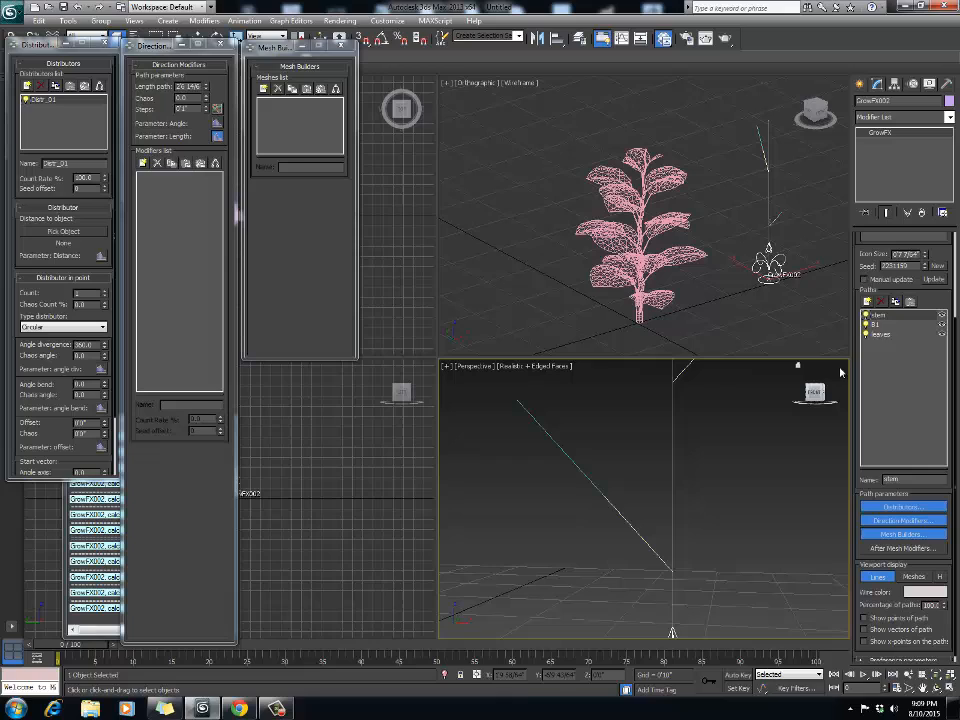
mouse_move(653, 484)
middle_down()
mouse_move(669, 483)
mouse_move(644, 494)
middle_up()
Step: Open the factor graph of B1's leaves length affect and insert a curve point at about 19.5, 0.195
click(870, 324)
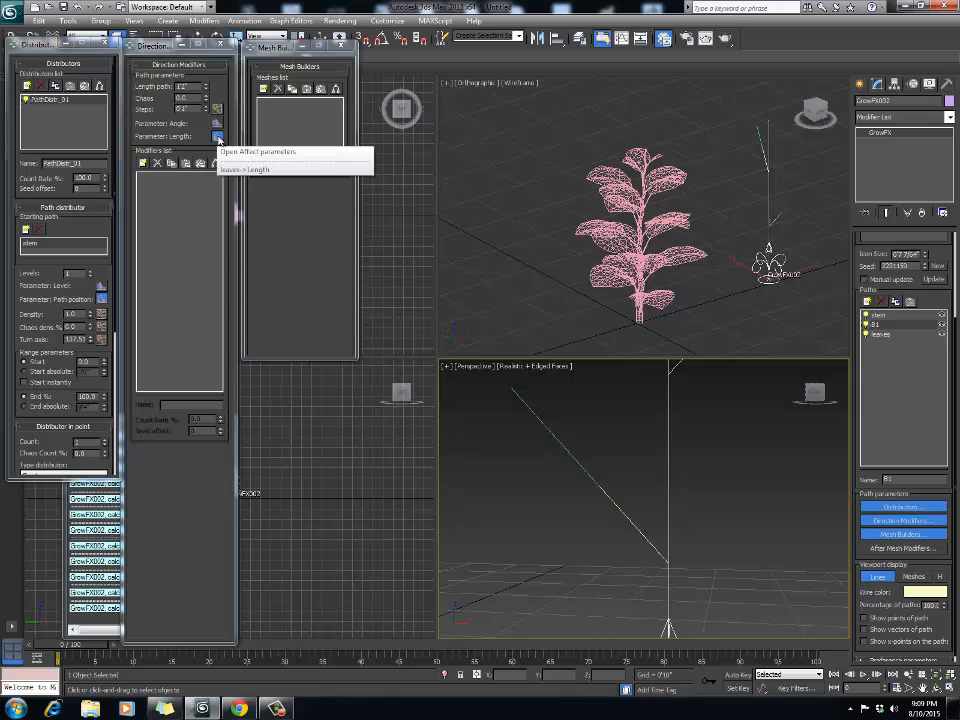
click(217, 136)
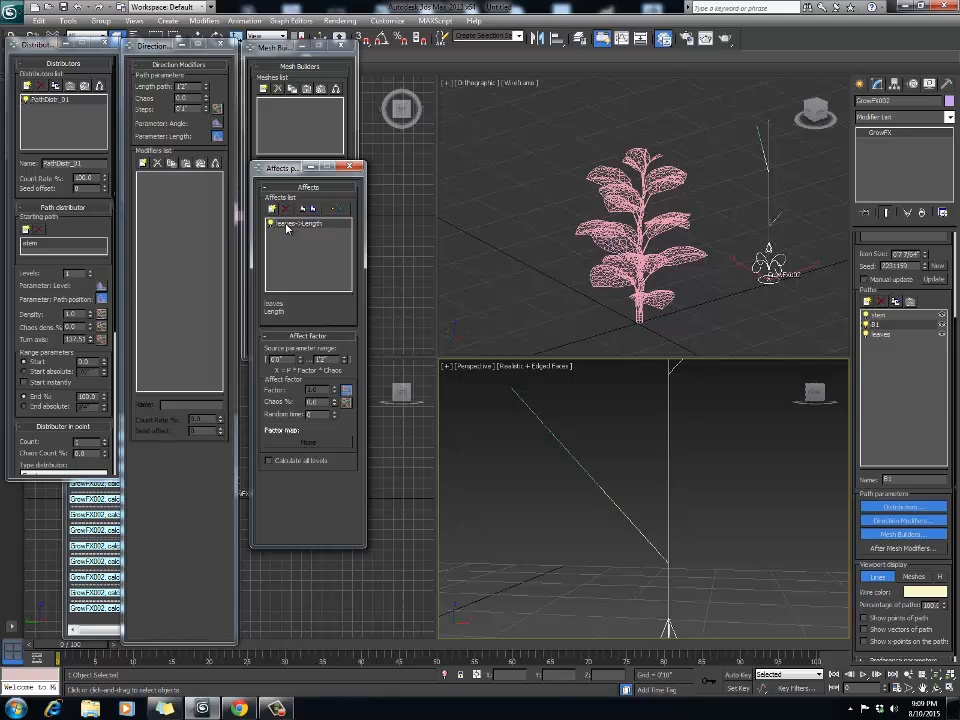
click(346, 392)
drag(425, 259, 365, 146)
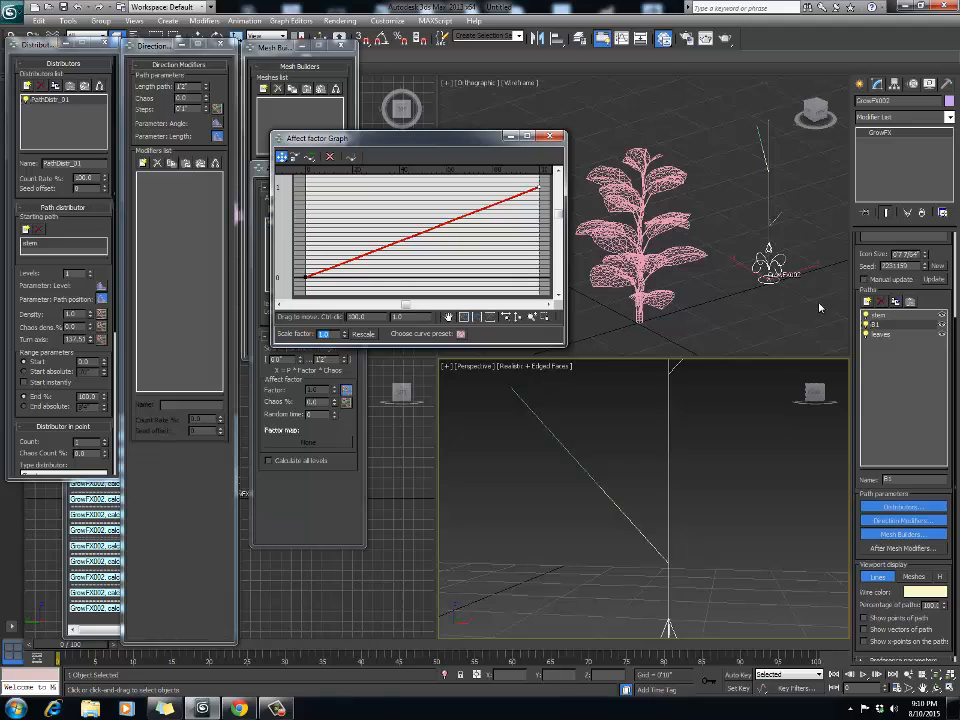
click(309, 156)
click(351, 258)
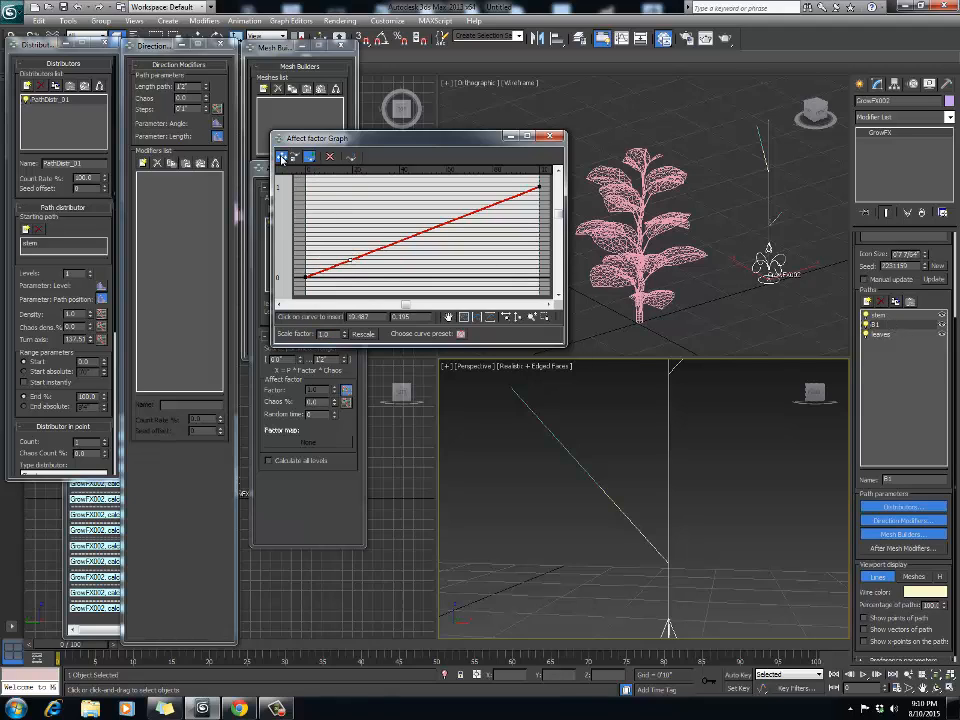
click(281, 156)
Step: Move the inserted curve point down to about 18, 0 so the factor starts with a flat zero section
drag(349, 242, 353, 281)
middle_drag(362, 272, 340, 287)
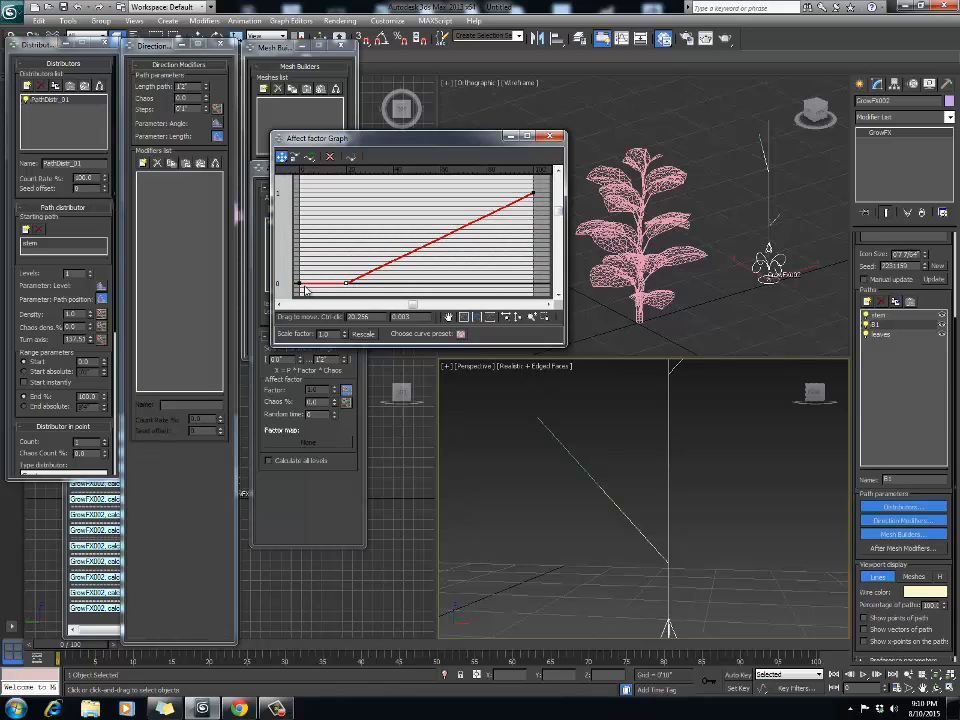
middle_drag(330, 290, 344, 278)
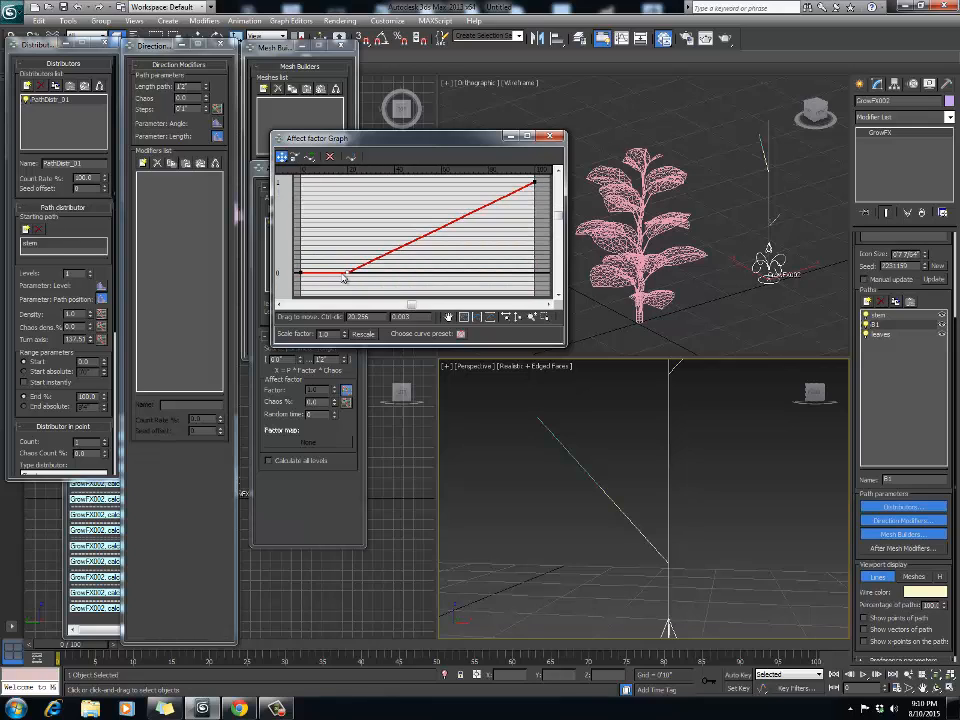
drag(348, 272, 342, 272)
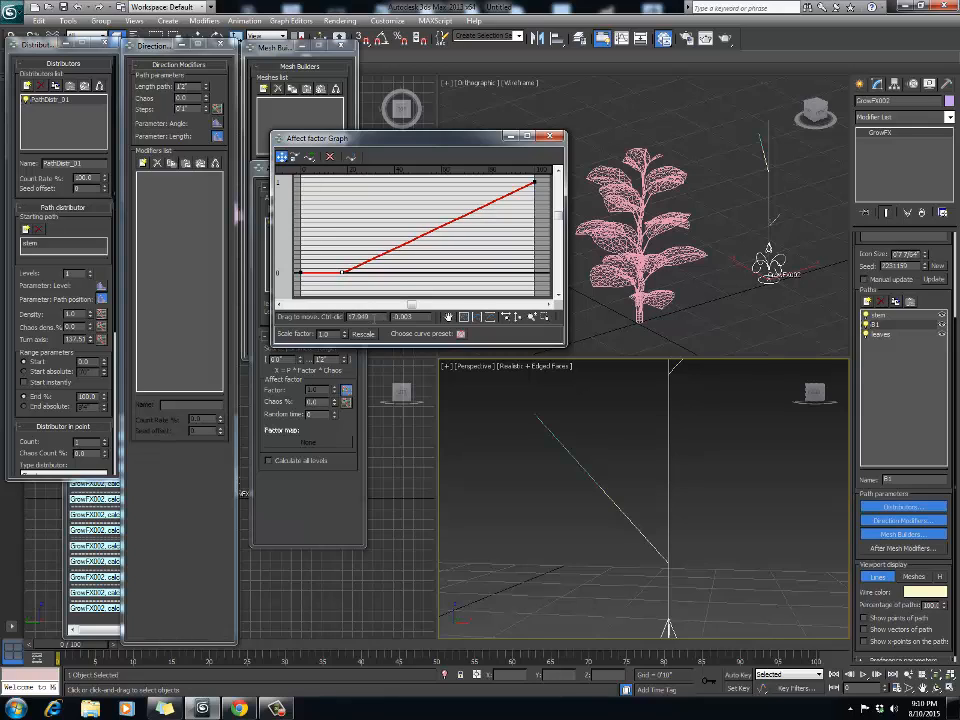
middle_drag(341, 277, 348, 275)
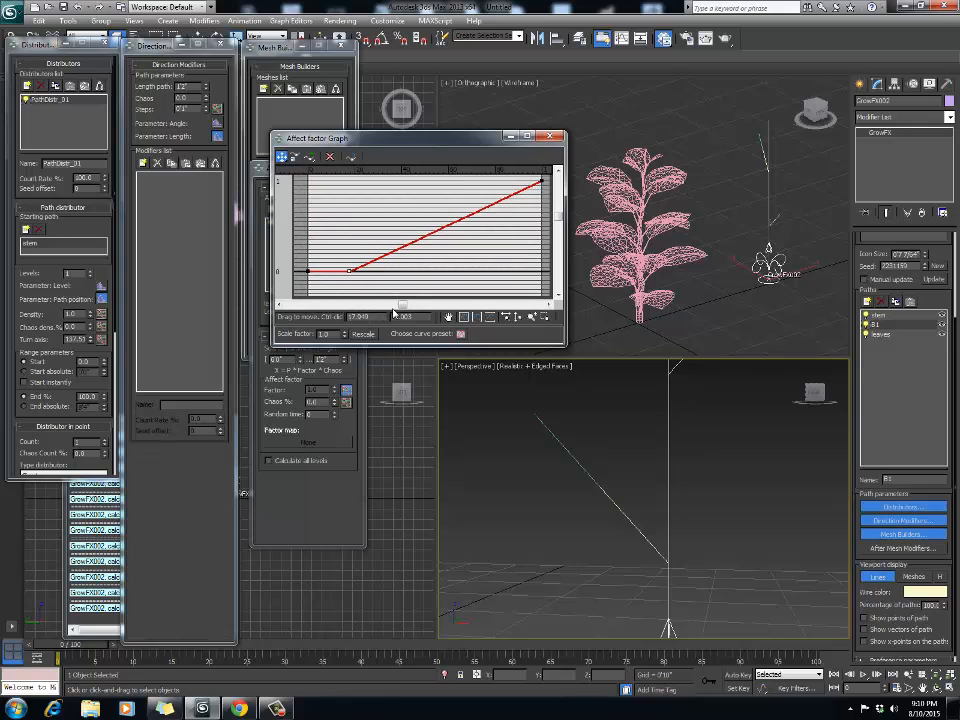
Step: Set the inserted point of the leaves length factor curve to exactly 10, 0
drag(424, 316, 336, 313)
text(0)
key(Return)
middle_drag(355, 281, 356, 278)
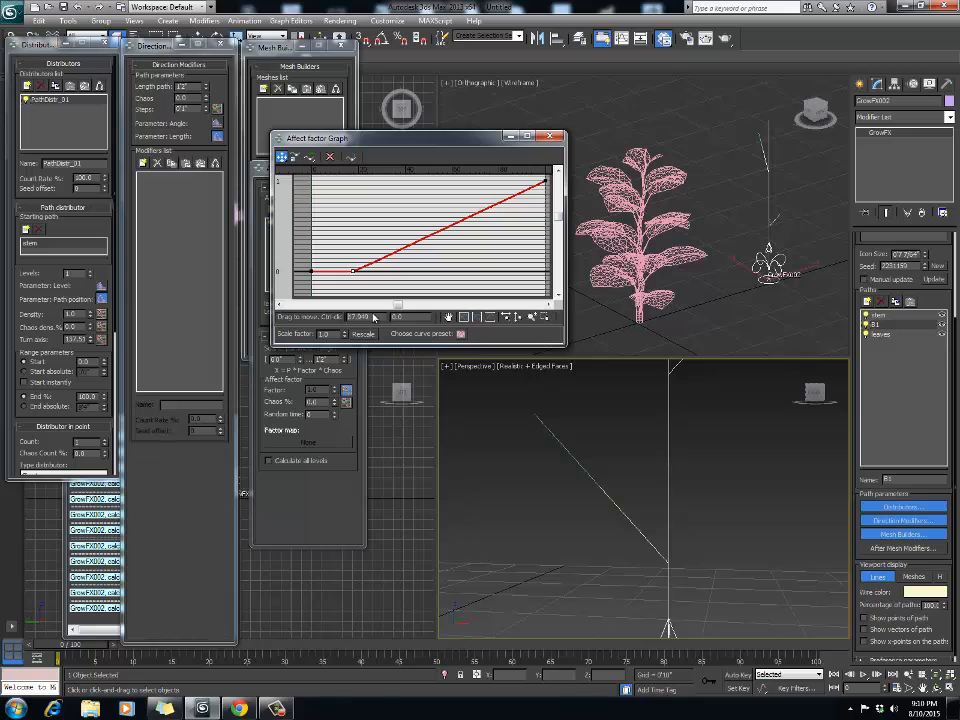
drag(376, 317, 307, 312)
text(10)
key(Return)
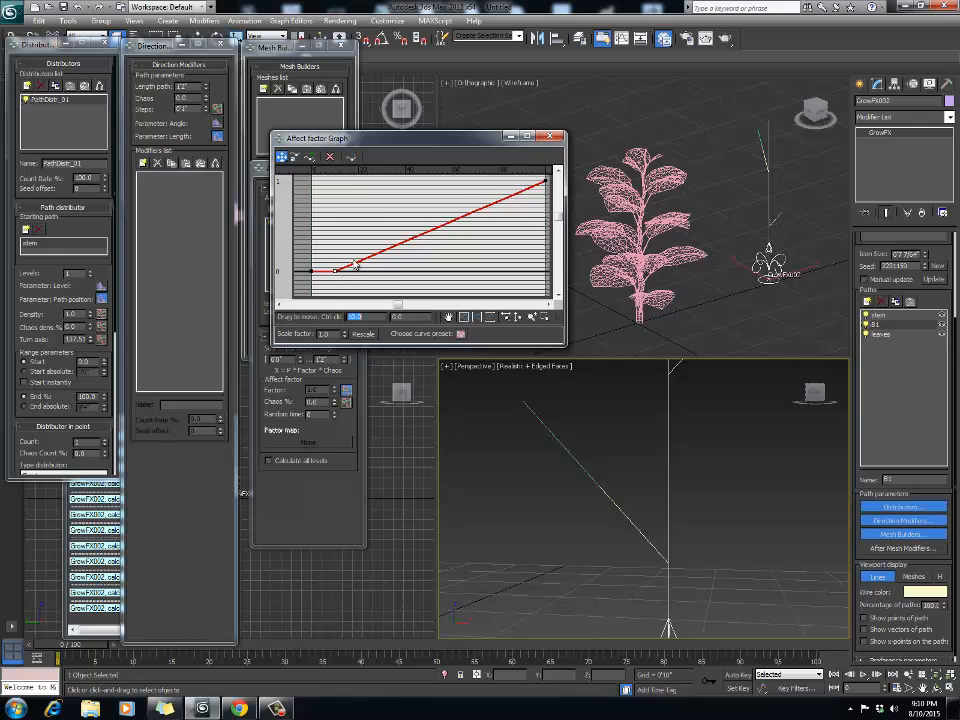
middle_drag(352, 260, 358, 278)
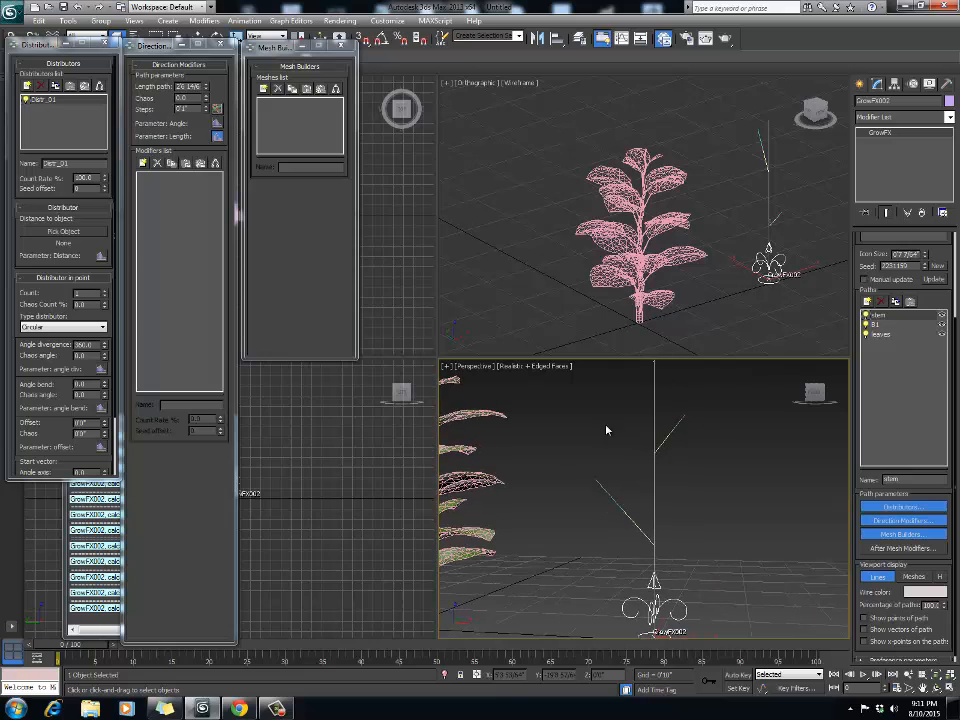
Step: Shorten the stem path to about 0'8" and check how the branches and leaves respond
drag(207, 89, 213, 128)
middle_drag(654, 530, 637, 485)
scroll(638, 502, up, 5)
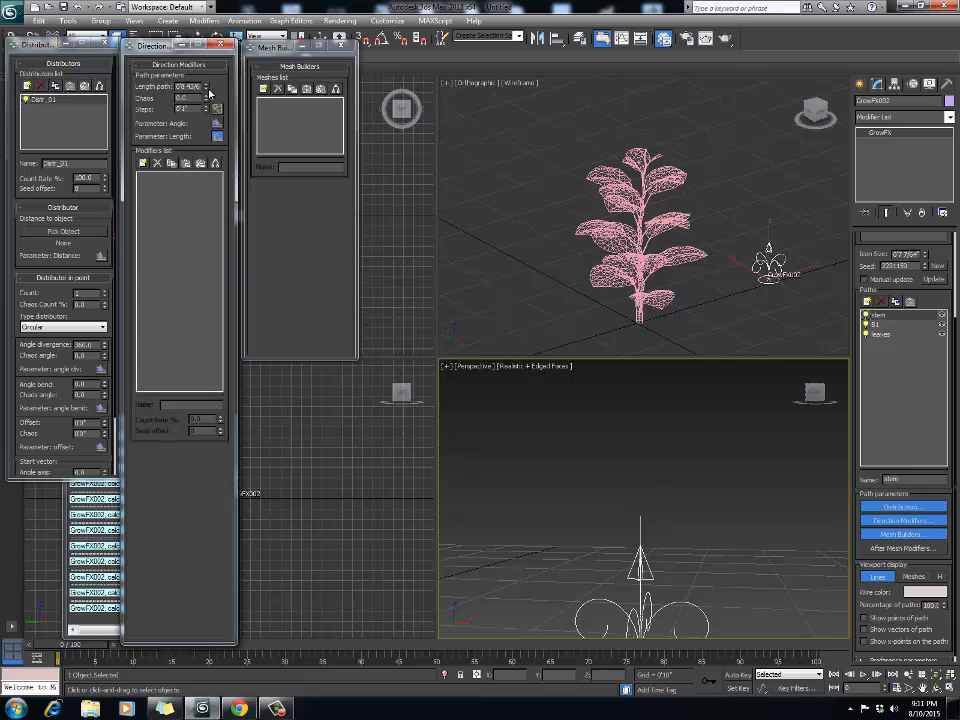
Step: Lengthen the stem path to about 1'10" and inspect the branch and leaf lengths along it
drag(208, 88, 208, 84)
drag(213, 82, 197, 16)
middle_drag(609, 440, 630, 499)
scroll(630, 499, down, 5)
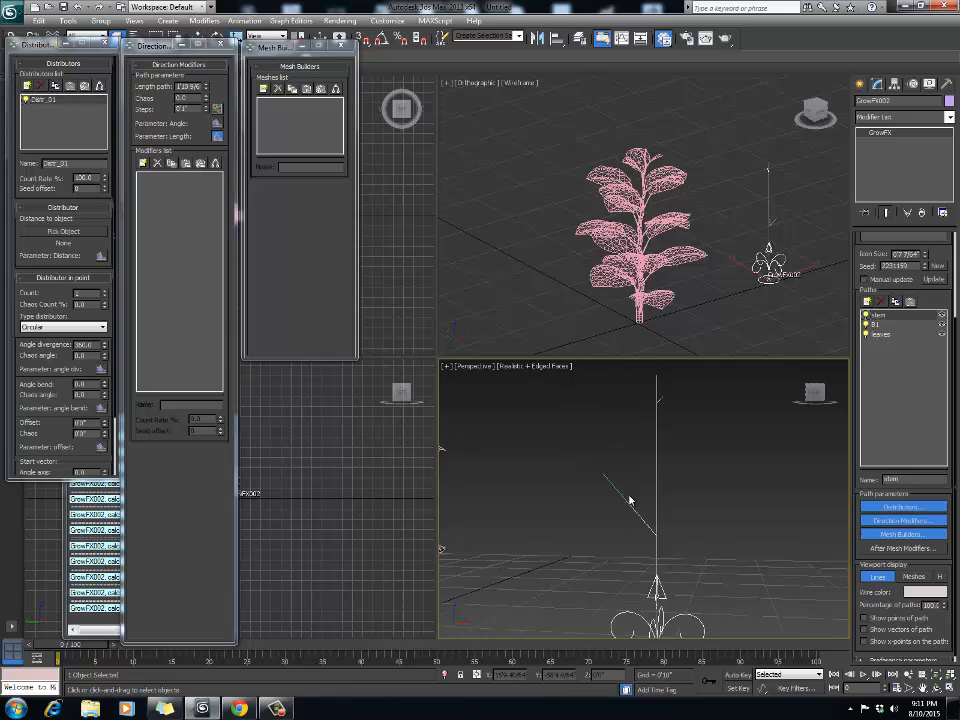
scroll(680, 506, up, 5)
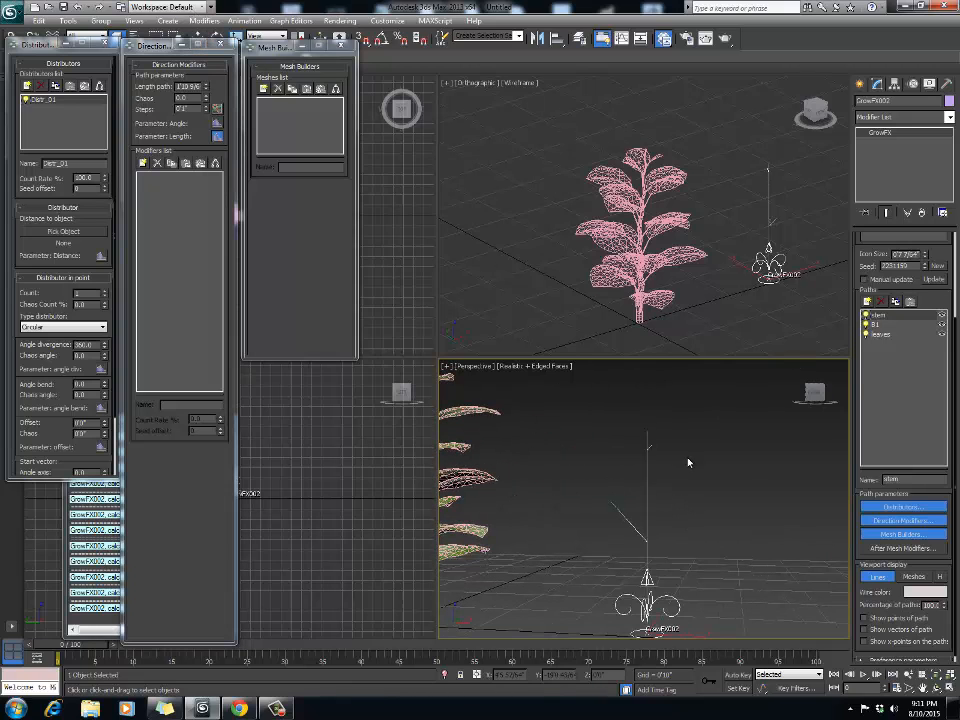
mouse_move(637, 465)
middle_down()
mouse_move(638, 478)
mouse_move(650, 427)
mouse_move(671, 453)
mouse_move(638, 459)
middle_up()
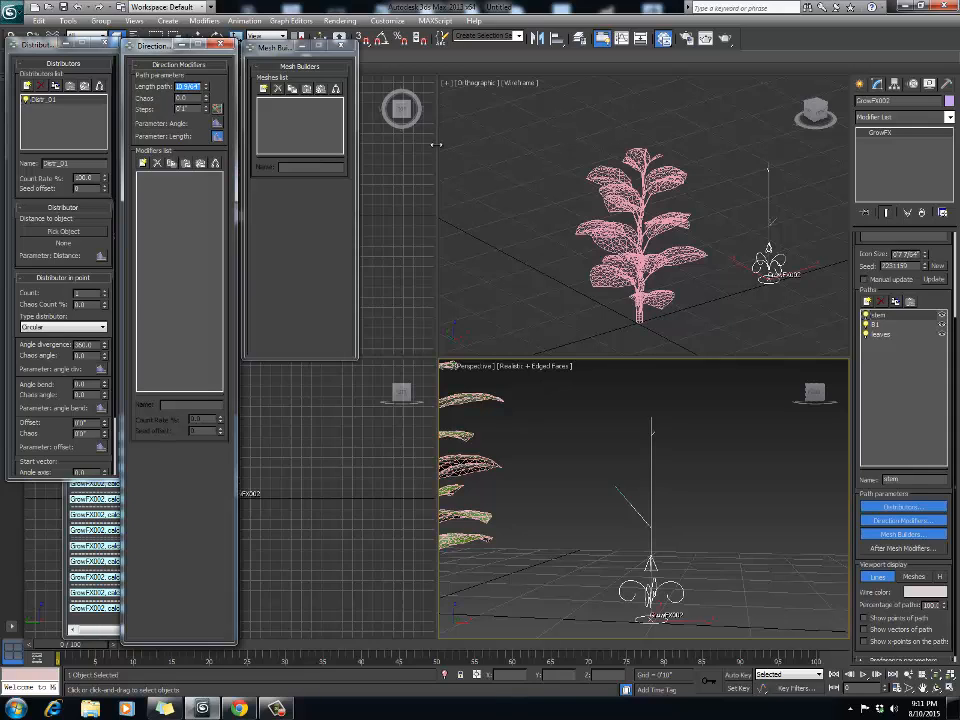
Step: Set the stem path length to 4' and view the whole branch structure beside the existing plant
text(4')
key(Return)
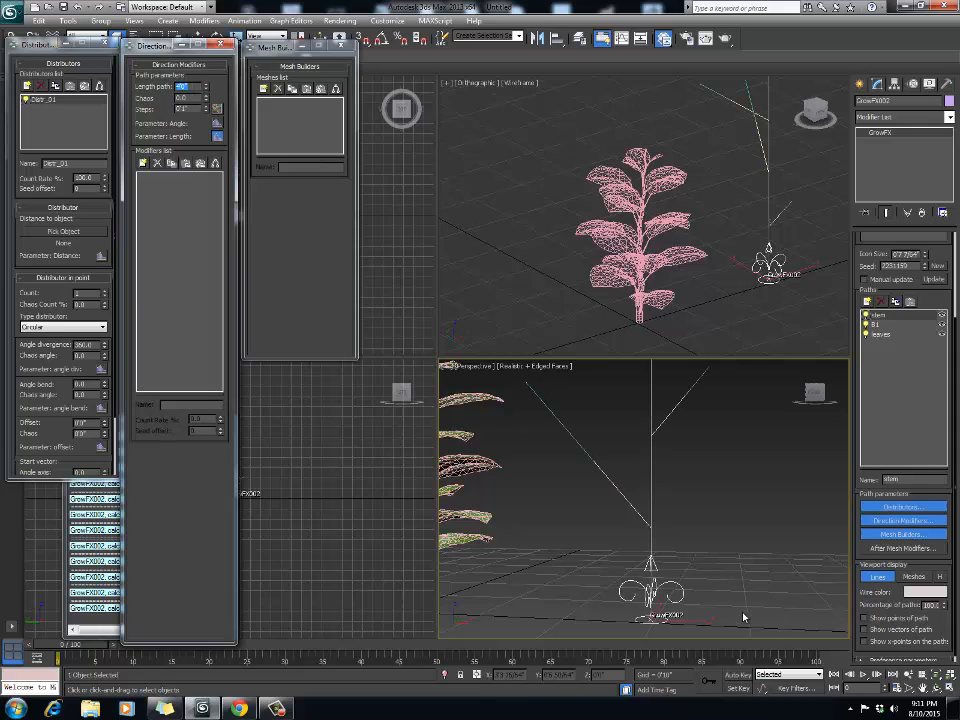
scroll(686, 527, down, 6)
scroll(628, 512, up, 3)
scroll(634, 505, up, 3)
middle_drag(629, 511, 667, 472)
Step: Raise the density of B1's path distributor to about 3.27 so the stem carries more branches
click(893, 325)
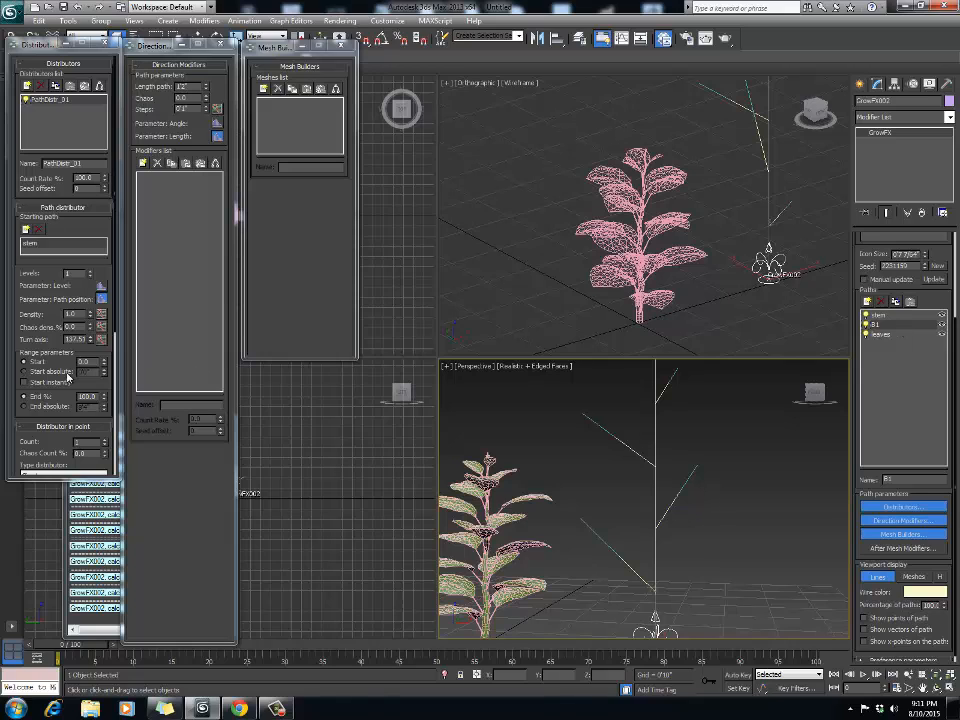
click(60, 307)
drag(90, 318, 65, 175)
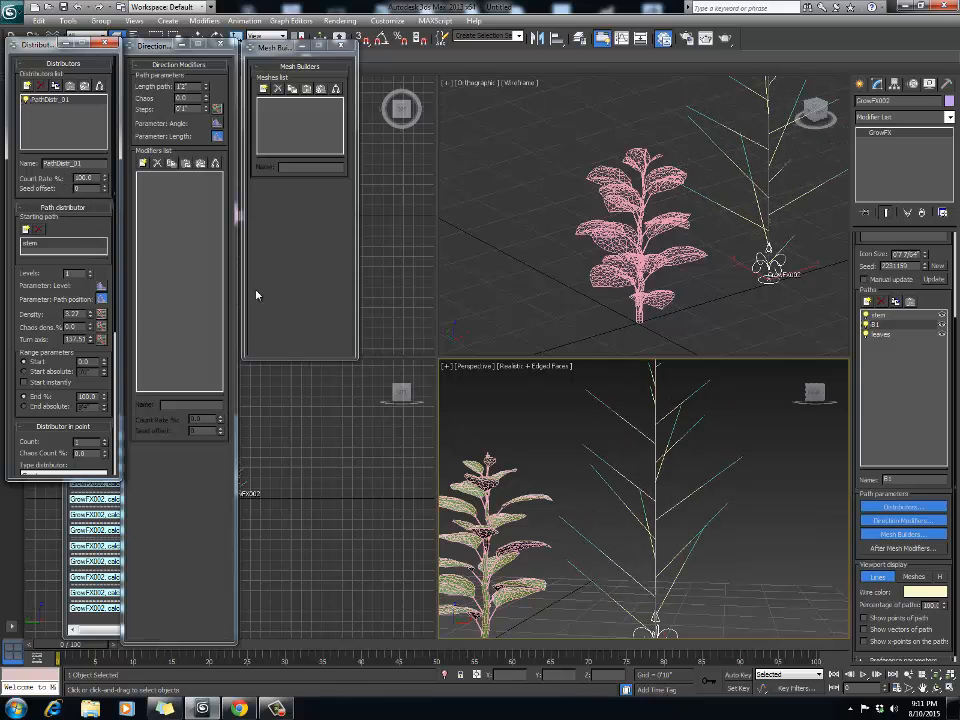
scroll(686, 481, down, 5)
scroll(686, 481, up, 3)
middle_drag(650, 543, 652, 527)
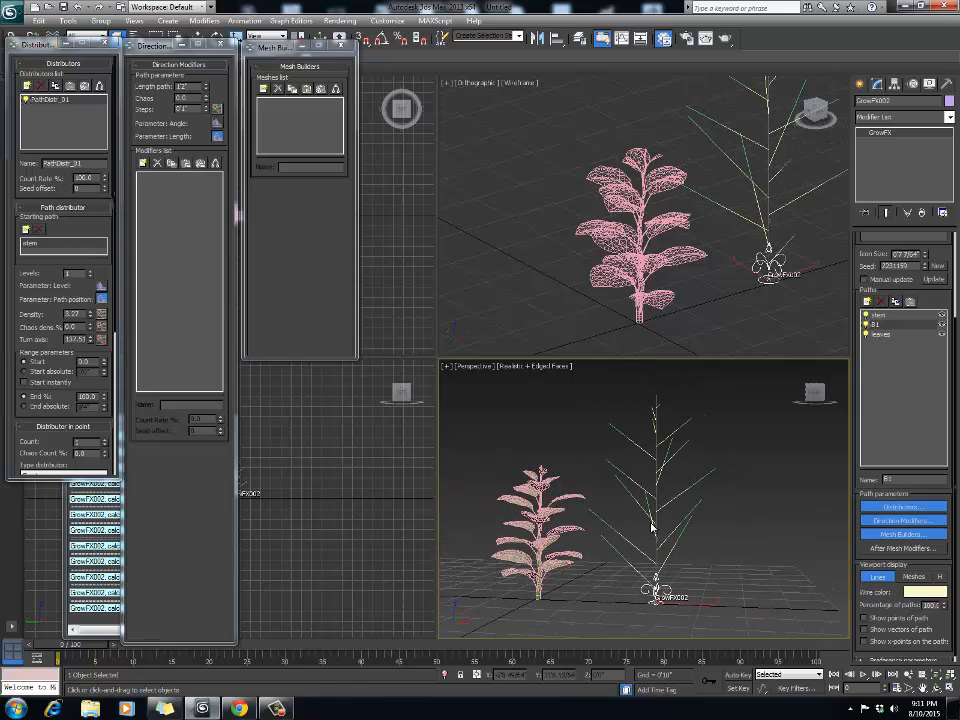
middle_drag(731, 498, 744, 465)
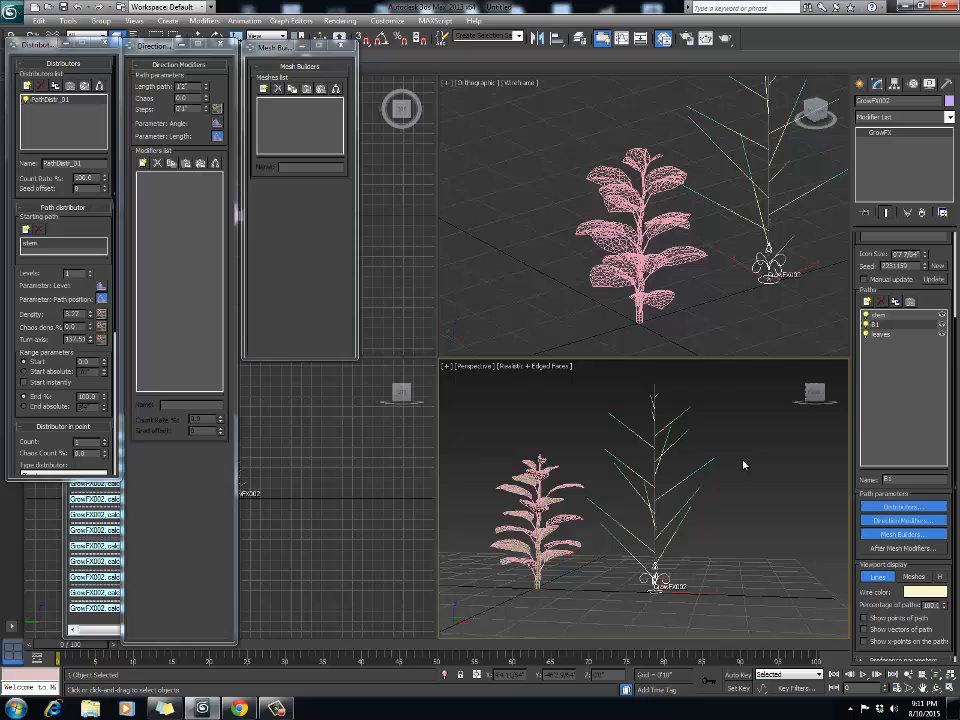
Step: Extend the stem path to 4'1" and compare its branching with the existing leafy plant
click(880, 335)
alt+middle_drag(606, 504, 677, 467)
click(878, 314)
scroll(662, 458, up, 3)
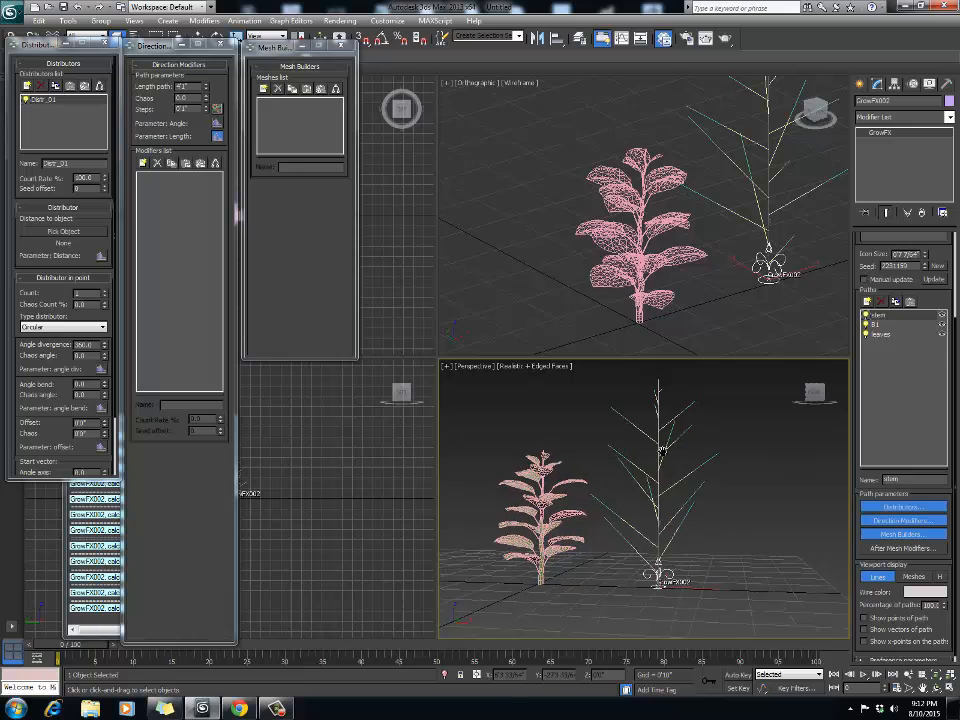
middle_drag(652, 467, 649, 473)
scroll(650, 471, down, 3)
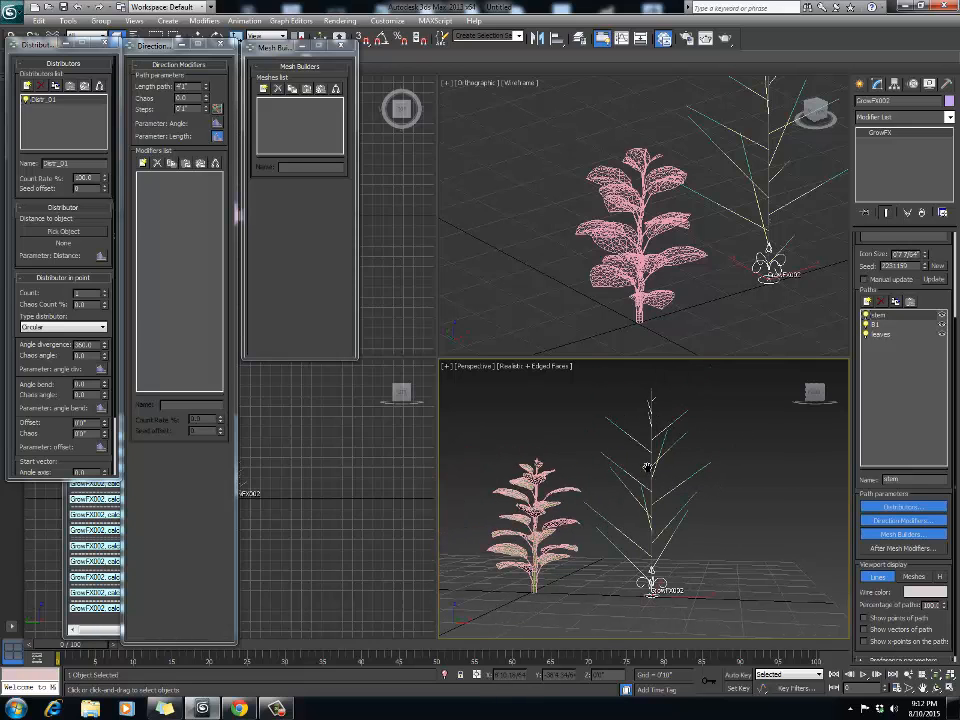
scroll(649, 471, up, 3)
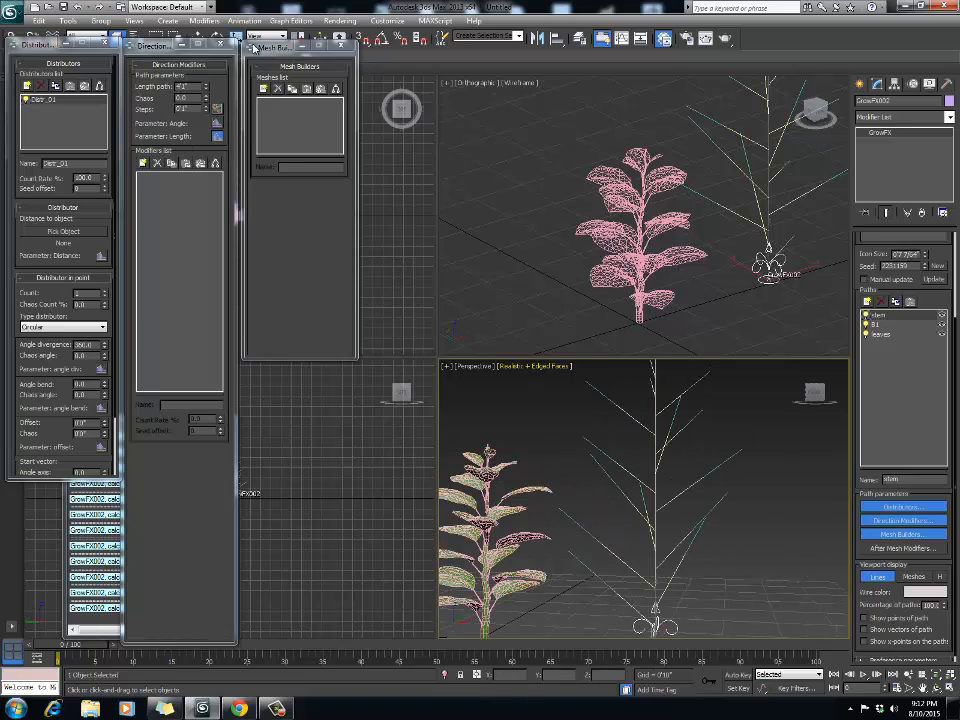
Step: Add a Cylinder mesh builder to the stem path and switch the plant's viewport display to meshes
click(263, 50)
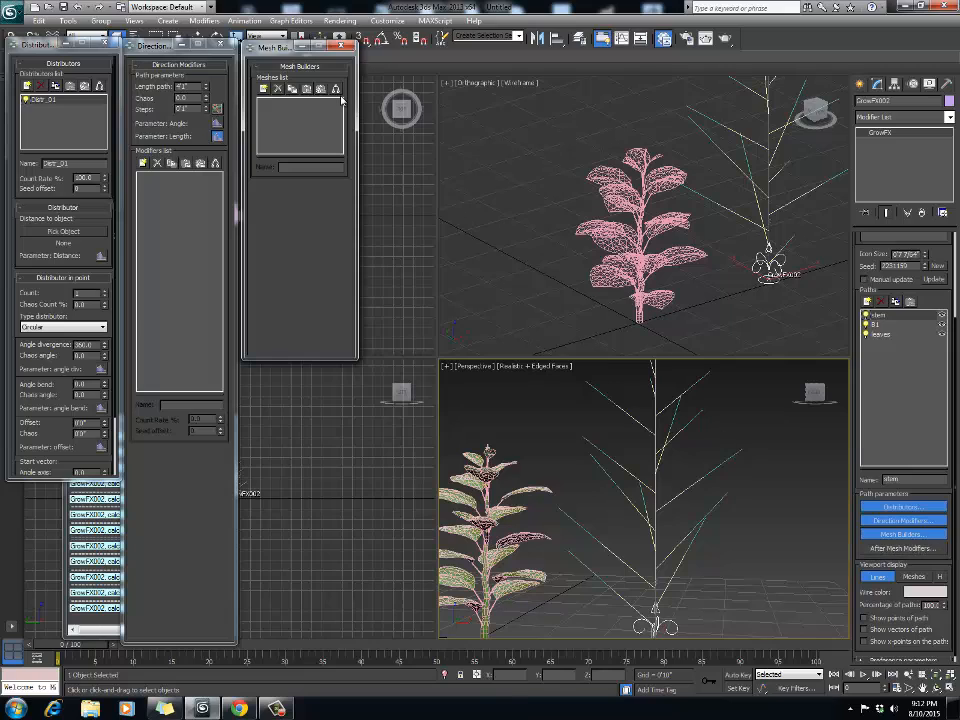
click(263, 89)
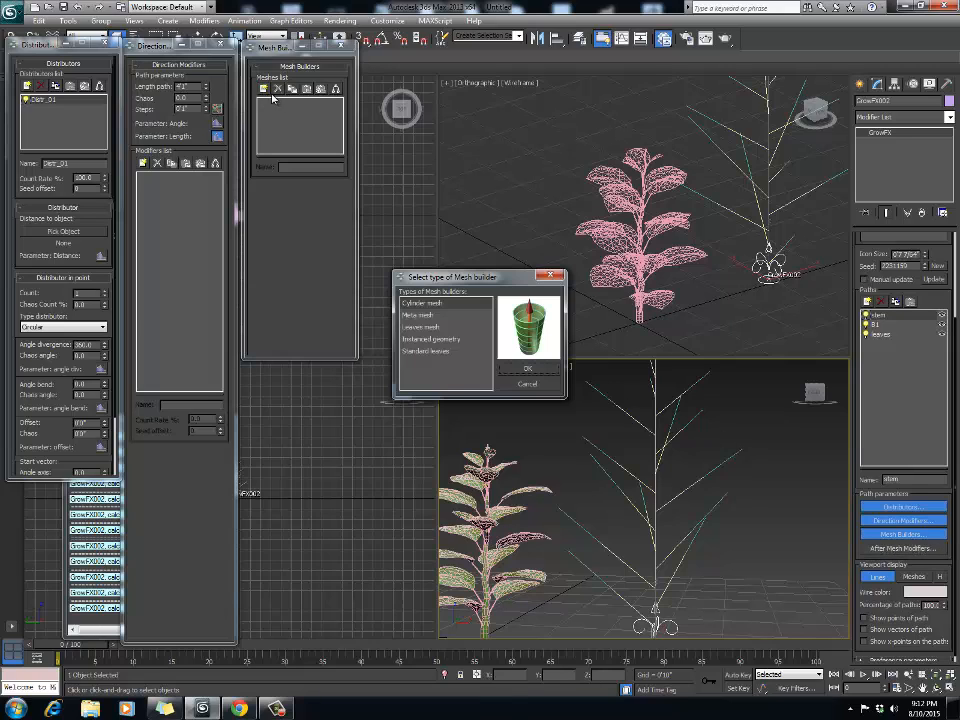
click(536, 371)
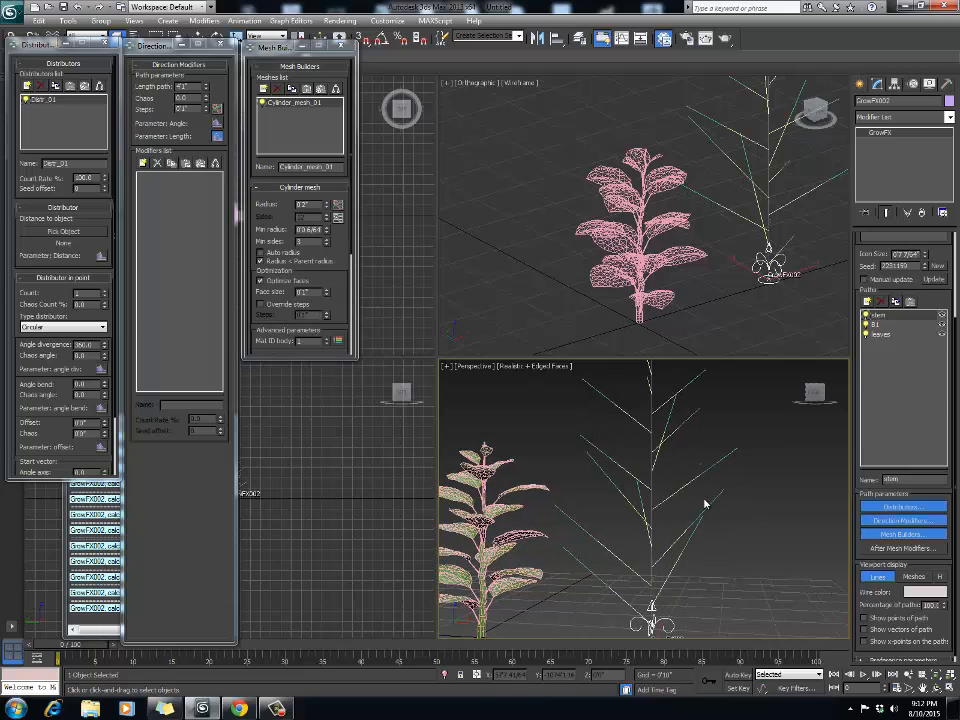
click(913, 578)
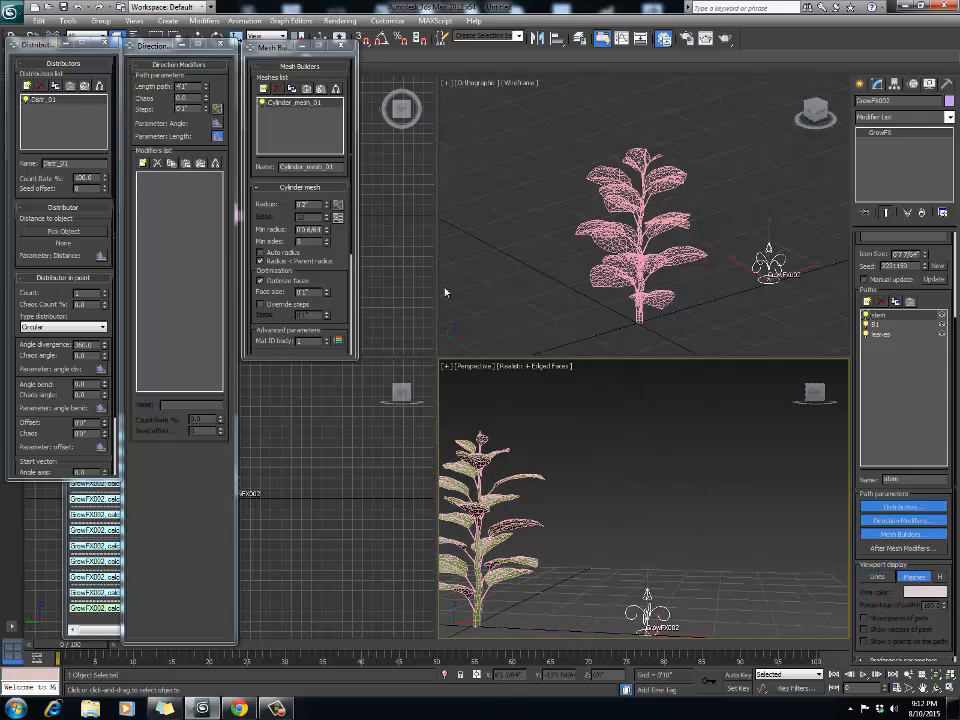
Step: Enable the radius graph of the stem's cylinder mesh and raise its end point at 100 to about 0.006
scroll(270, 193, down, 1)
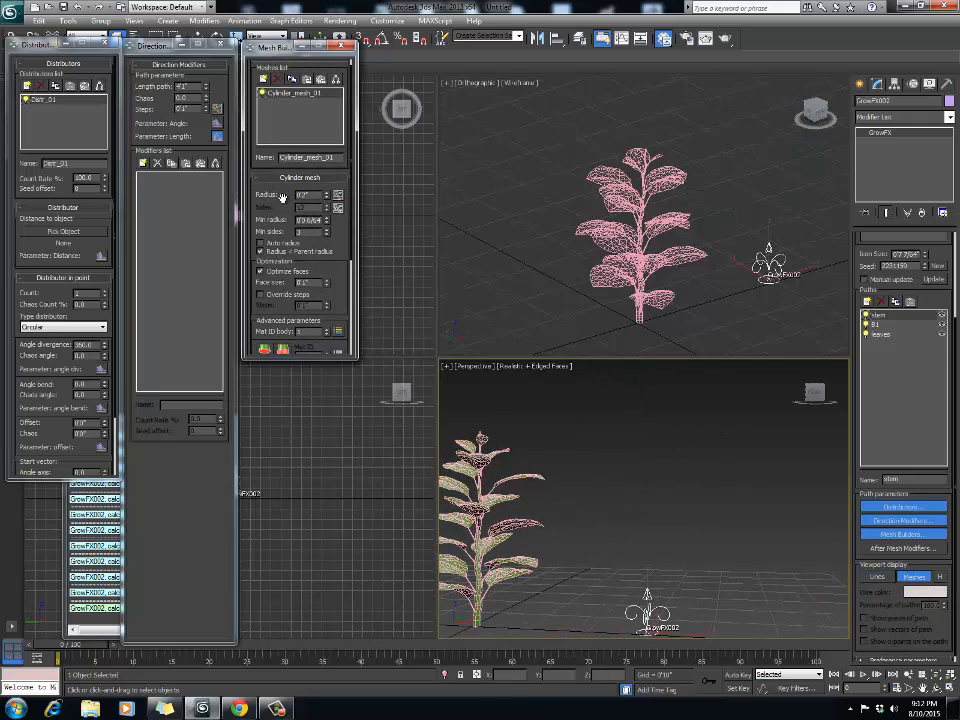
drag(283, 198, 281, 201)
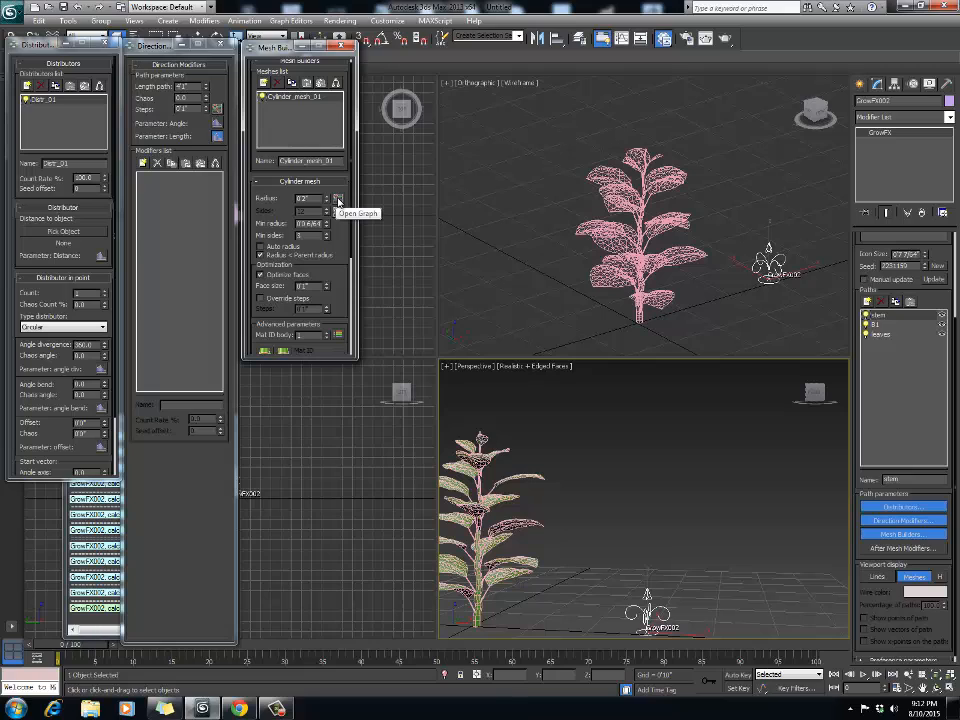
click(338, 202)
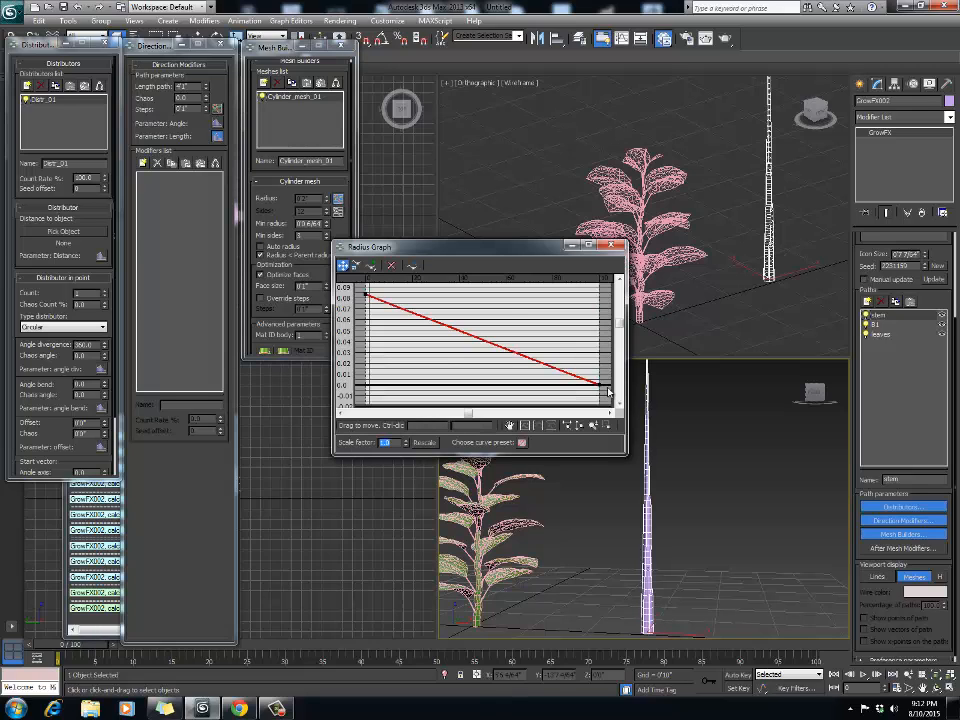
drag(600, 386, 600, 377)
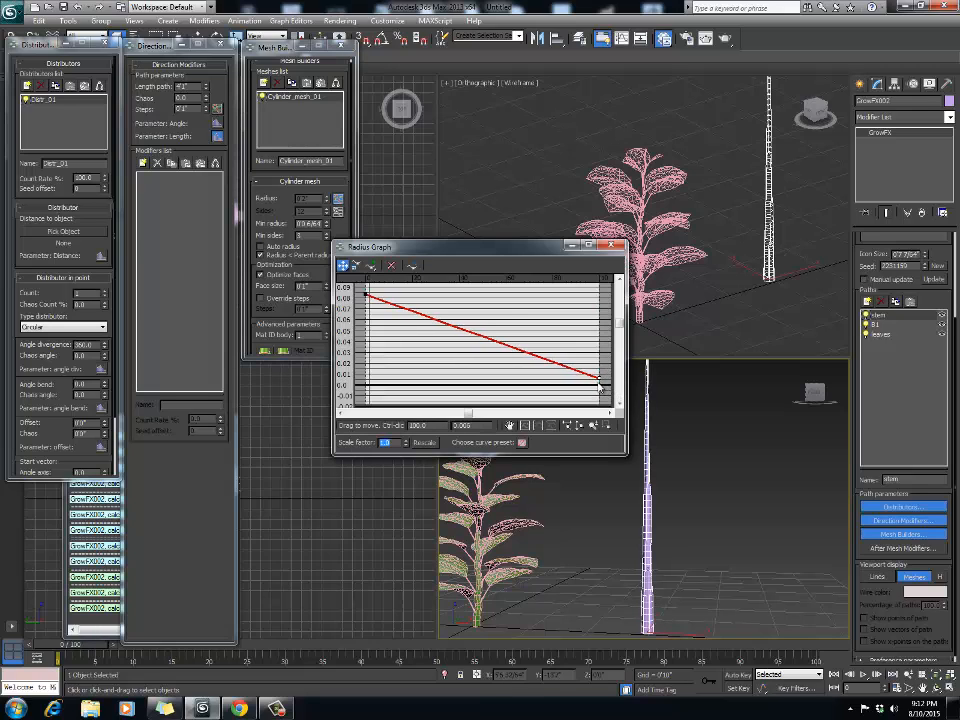
drag(430, 252, 387, 307)
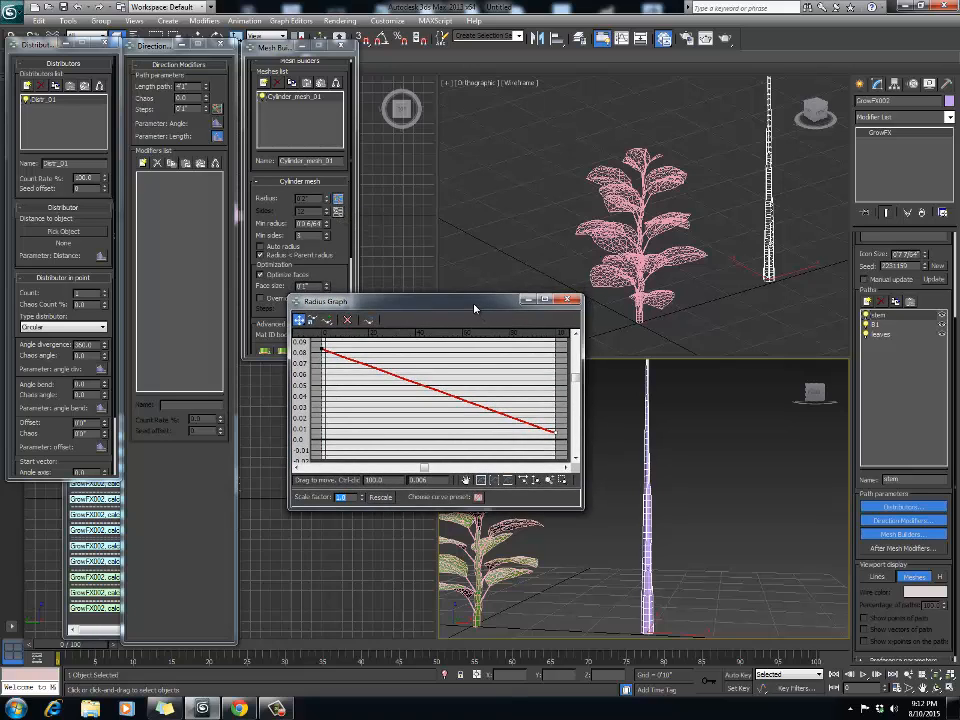
drag(474, 307, 413, 375)
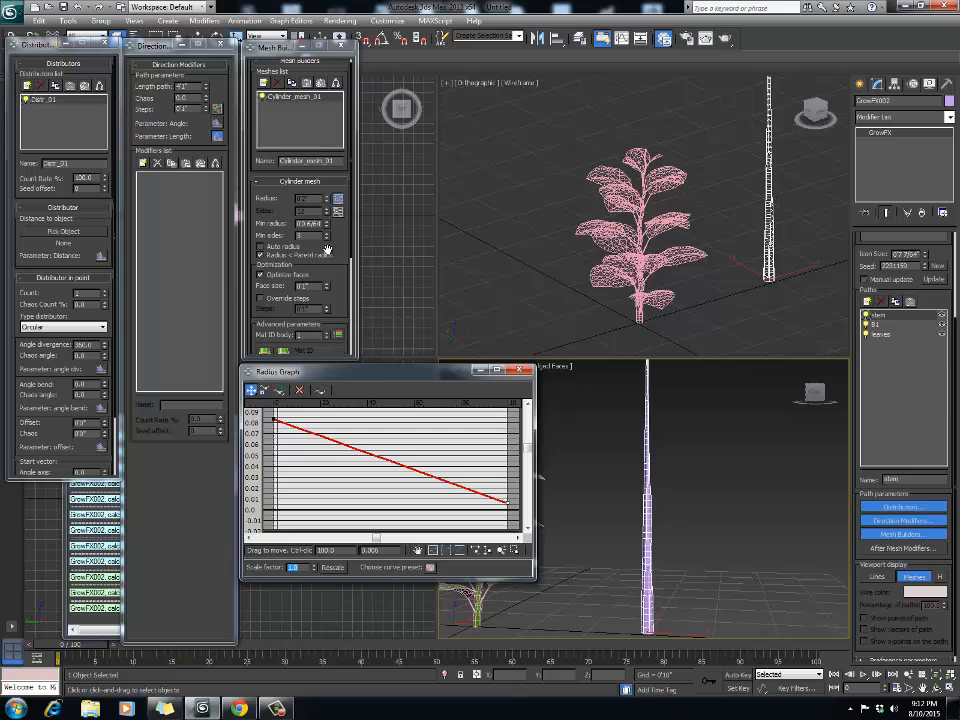
Step: Increase the minimum sides of the stem's cylinder mesh to 8
click(327, 237)
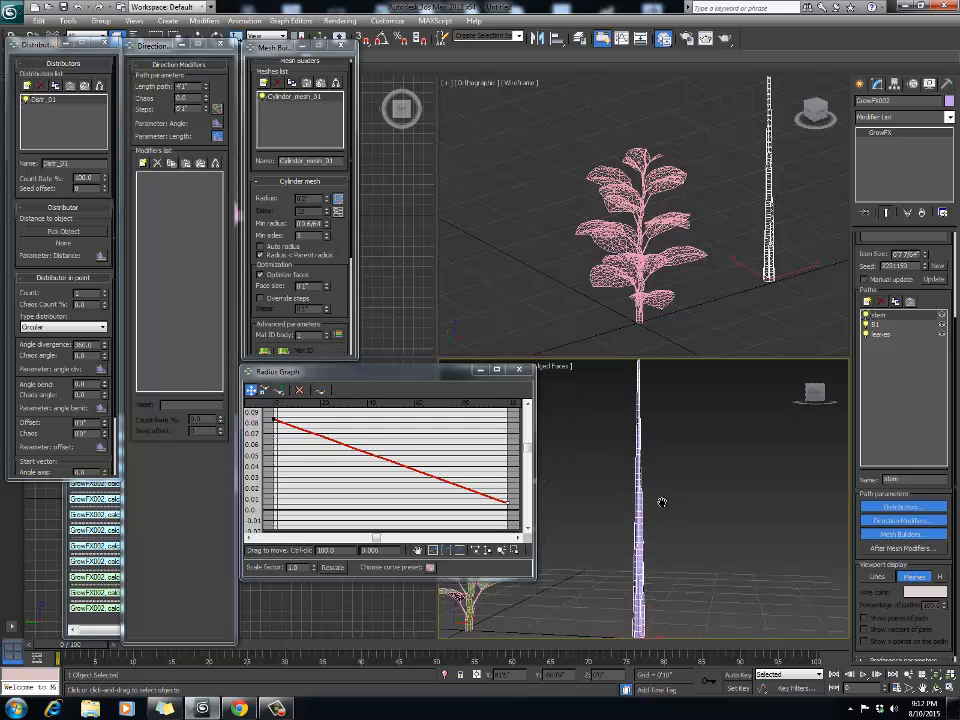
scroll(660, 495, up, 4)
scroll(656, 487, up, 1)
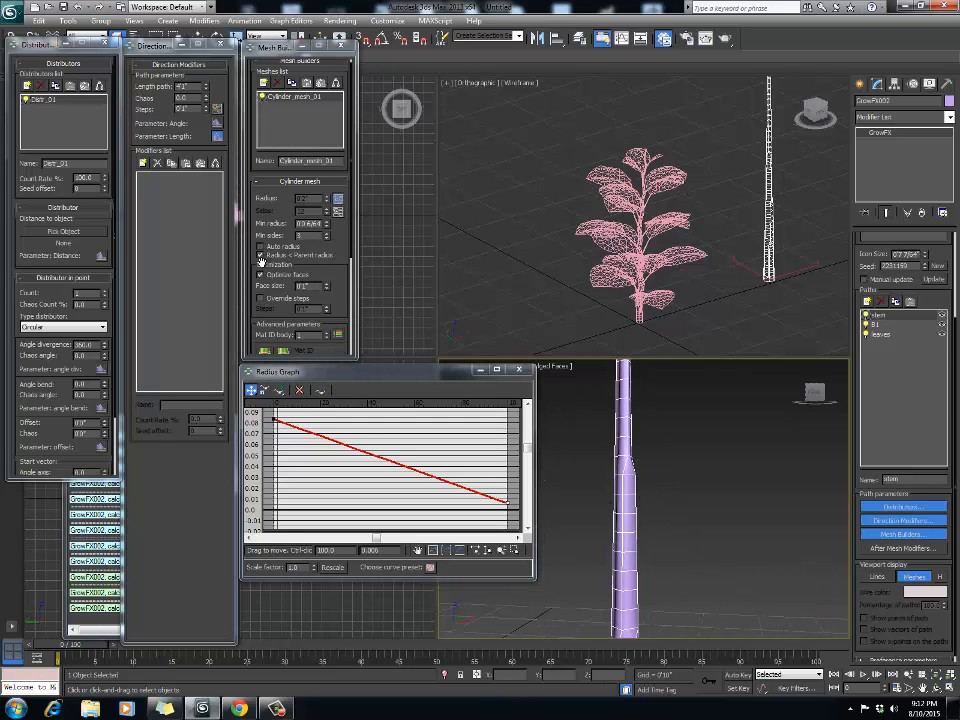
click(327, 237)
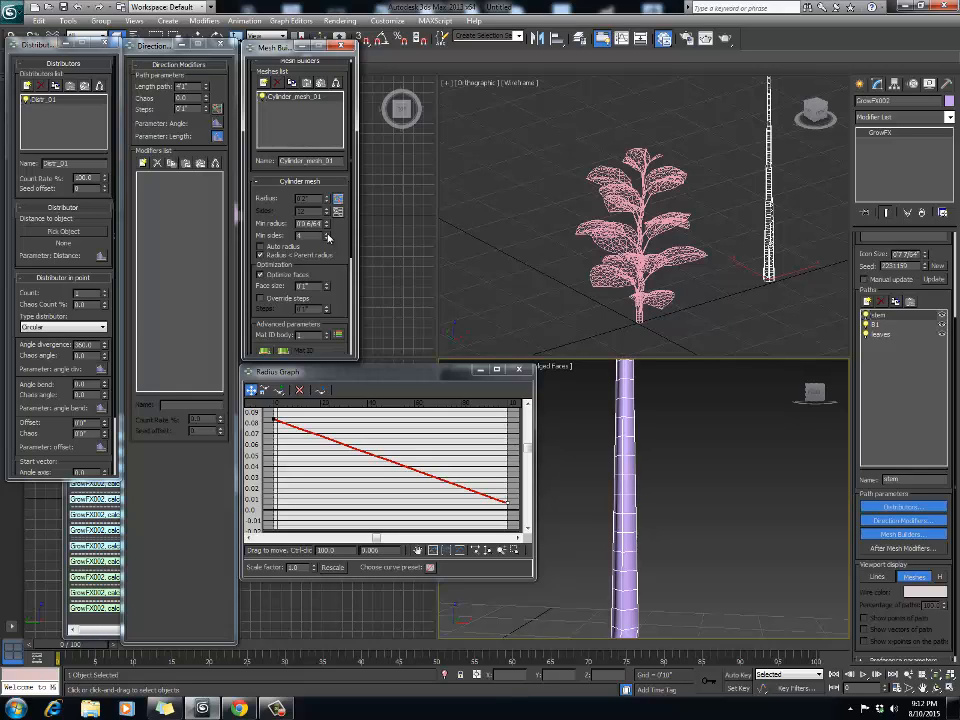
click(327, 237)
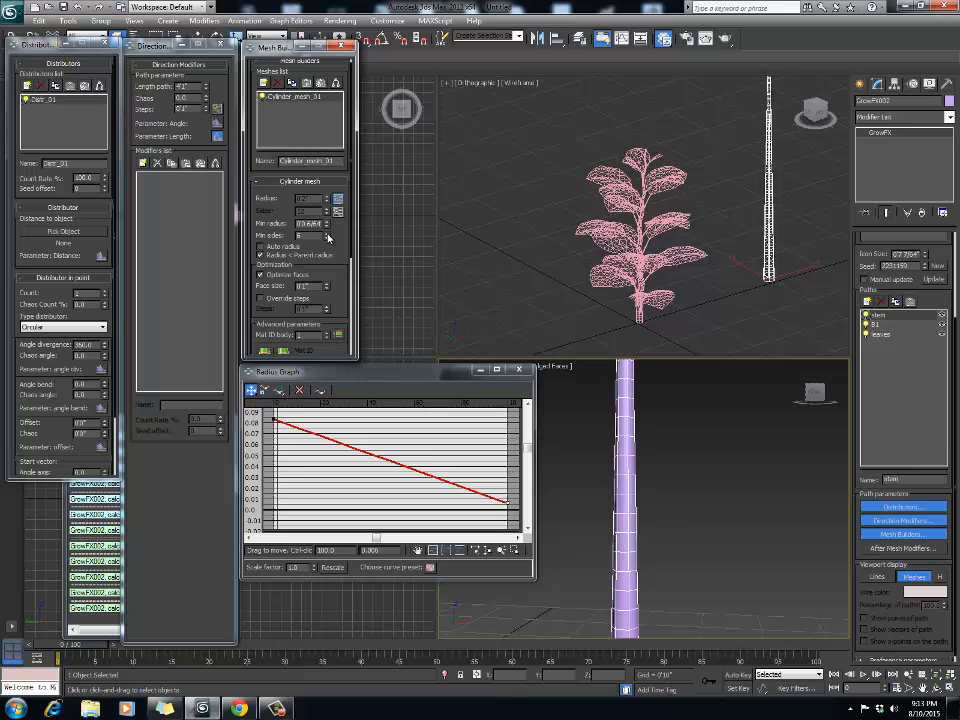
scroll(690, 499, down, 6)
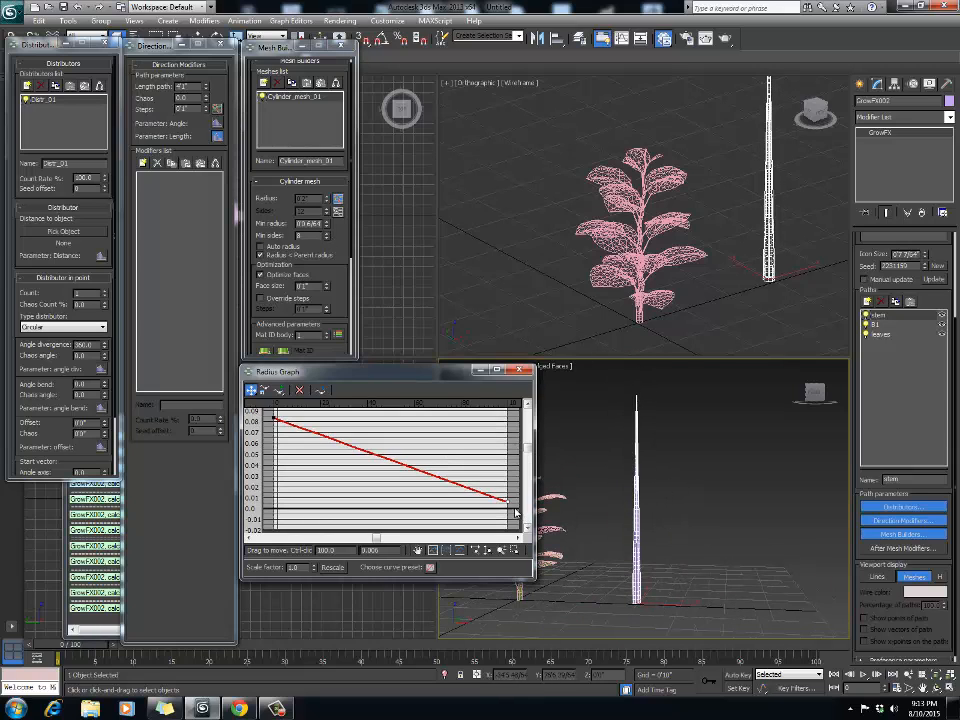
Step: Examine the stem's taper alongside its radius curve
drag(398, 377, 377, 383)
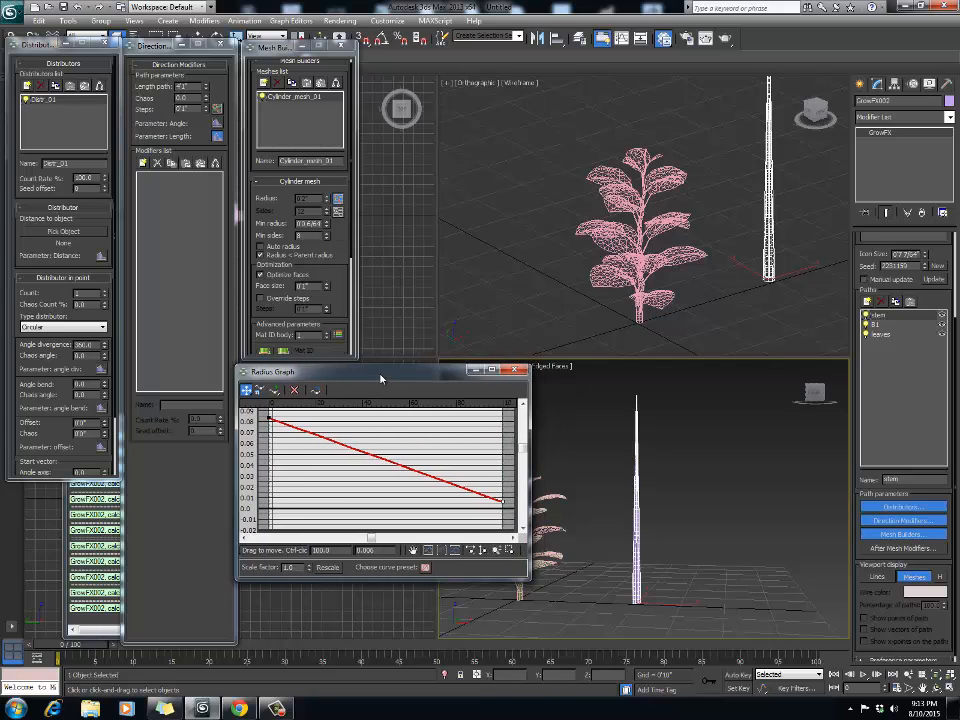
scroll(668, 547, up, 3)
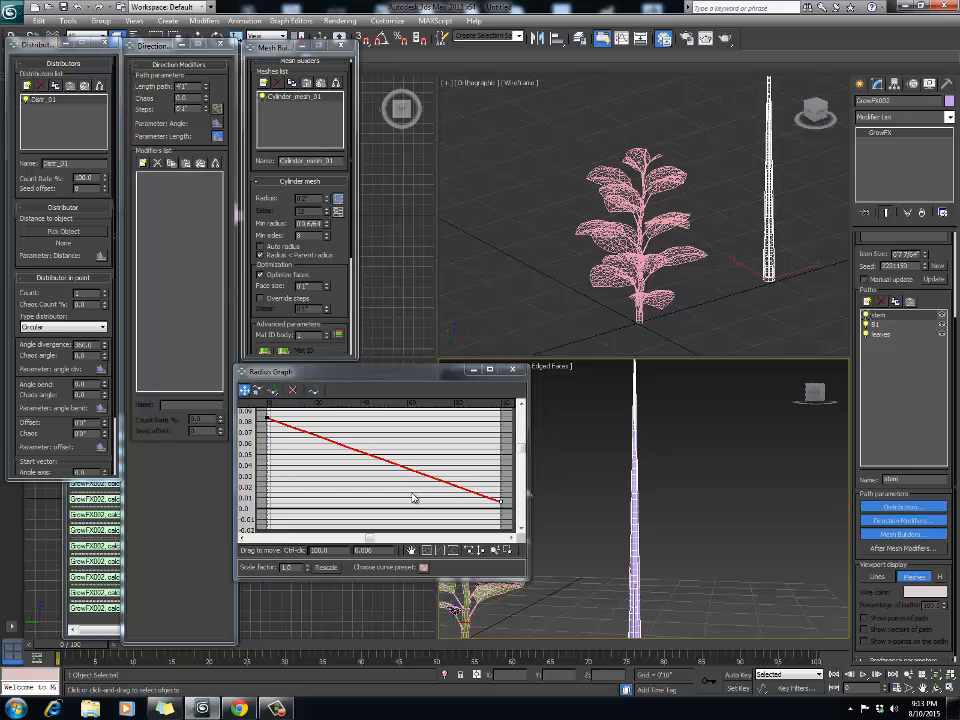
middle_drag(414, 489, 414, 483)
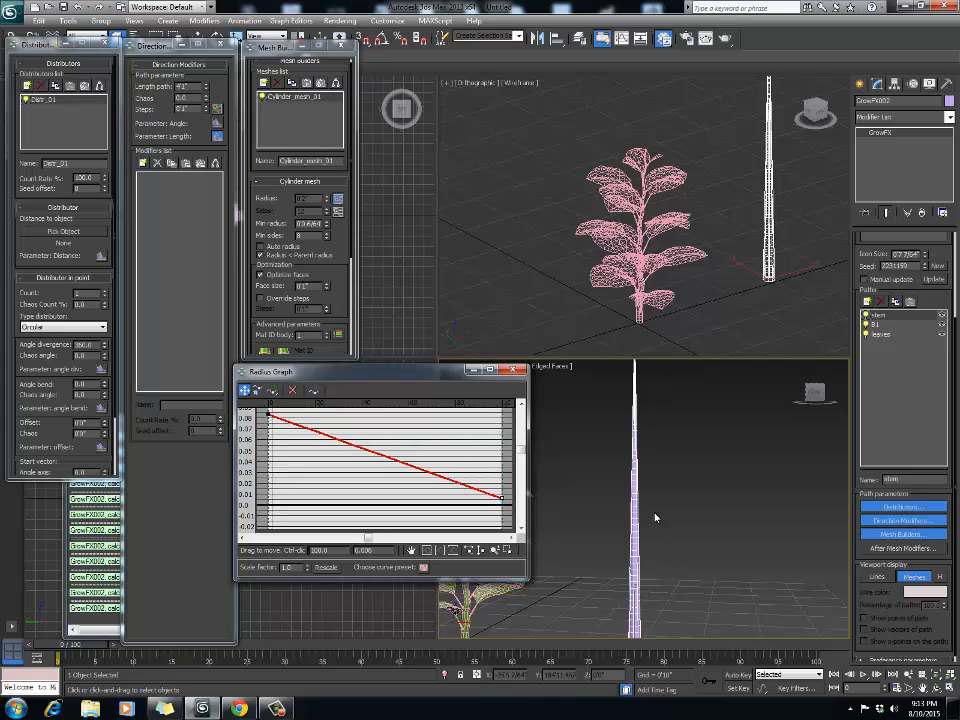
scroll(664, 480, down, 3)
middle_drag(658, 477, 660, 483)
middle_drag(391, 508, 389, 505)
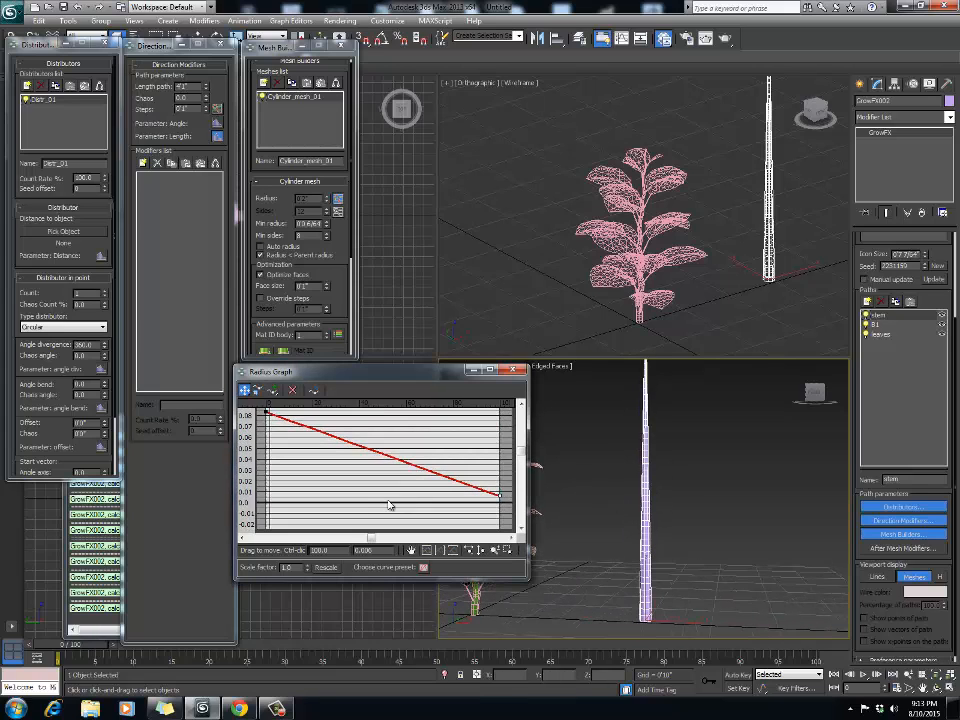
middle_drag(392, 454, 397, 469)
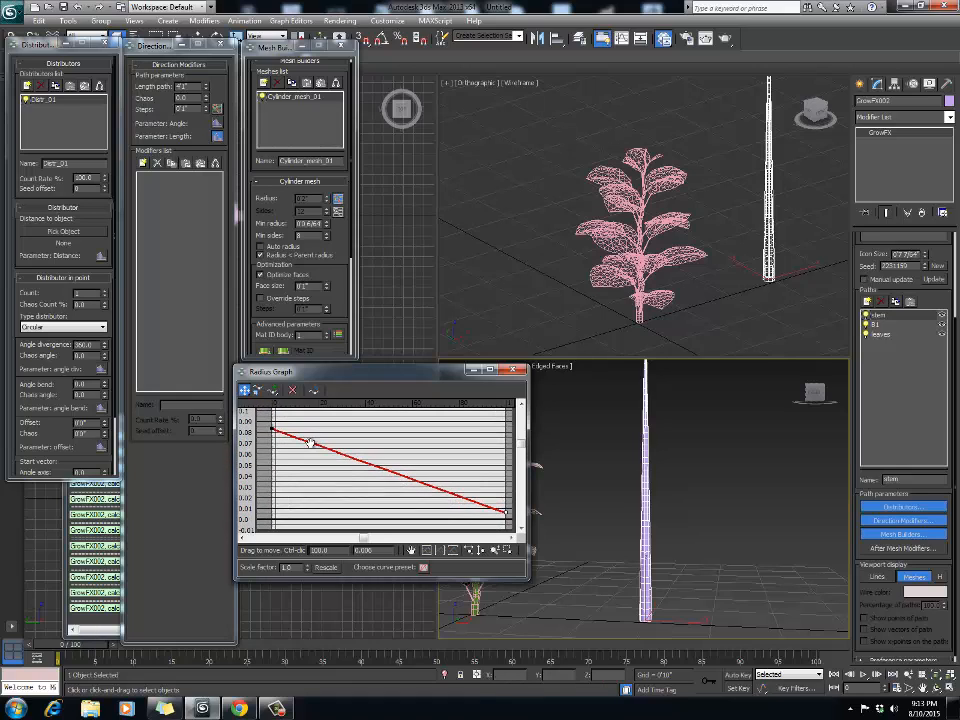
Step: Insert a point near the start of the stem's radius curve and lower it to about 0.048 at position 14
click(272, 390)
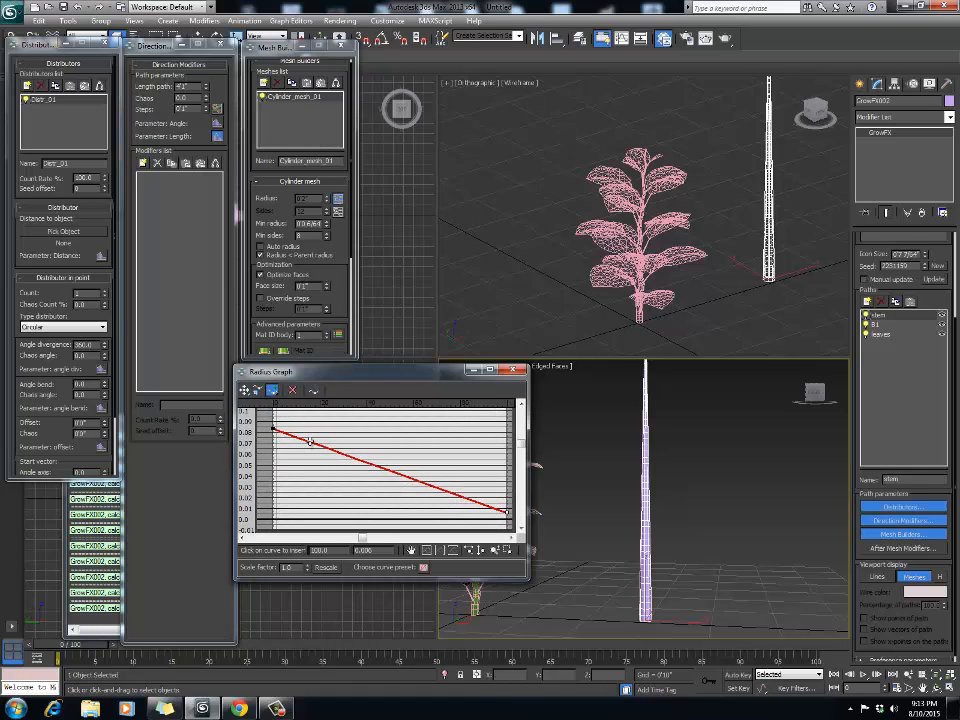
click(311, 444)
click(244, 389)
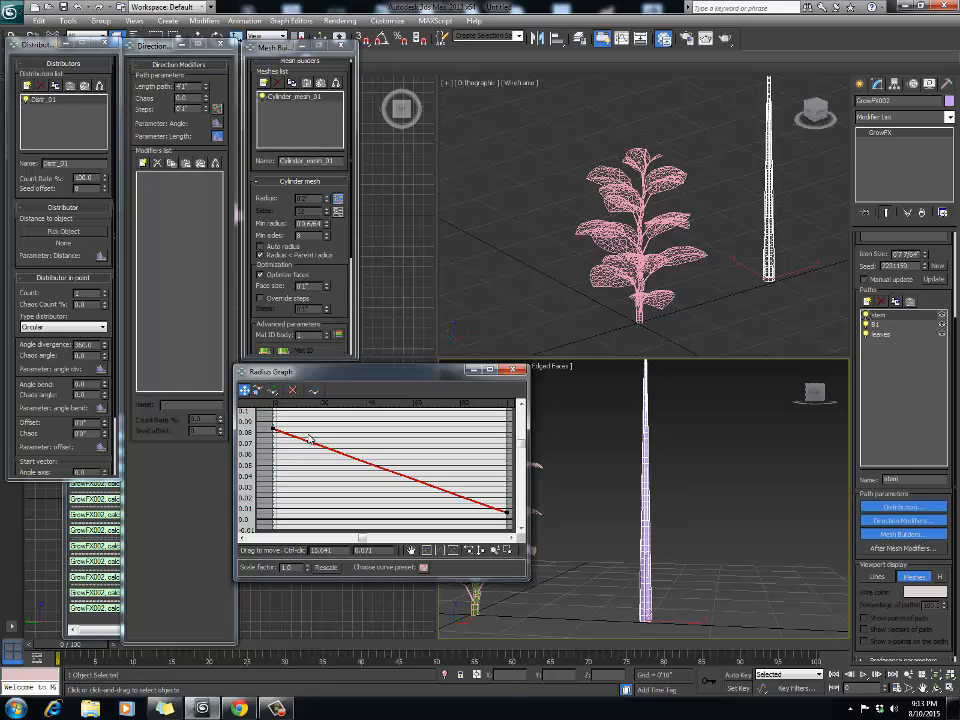
drag(309, 440, 308, 467)
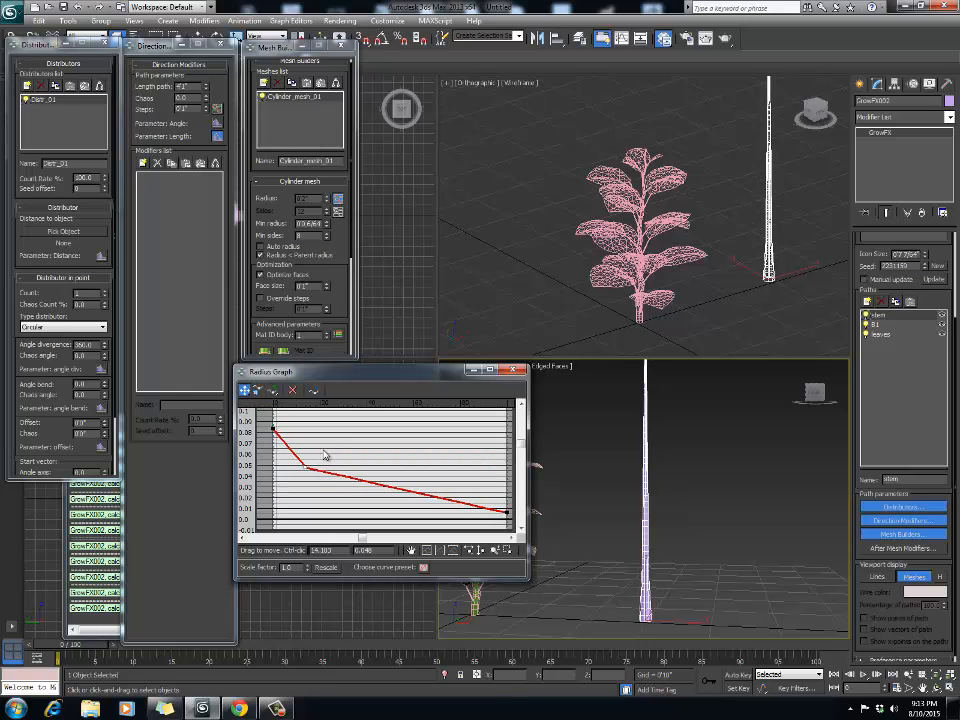
Step: Insert another point on the stem's radius curve and move it to about 0.036 near the curve's middle, closing the graph
click(272, 389)
click(381, 489)
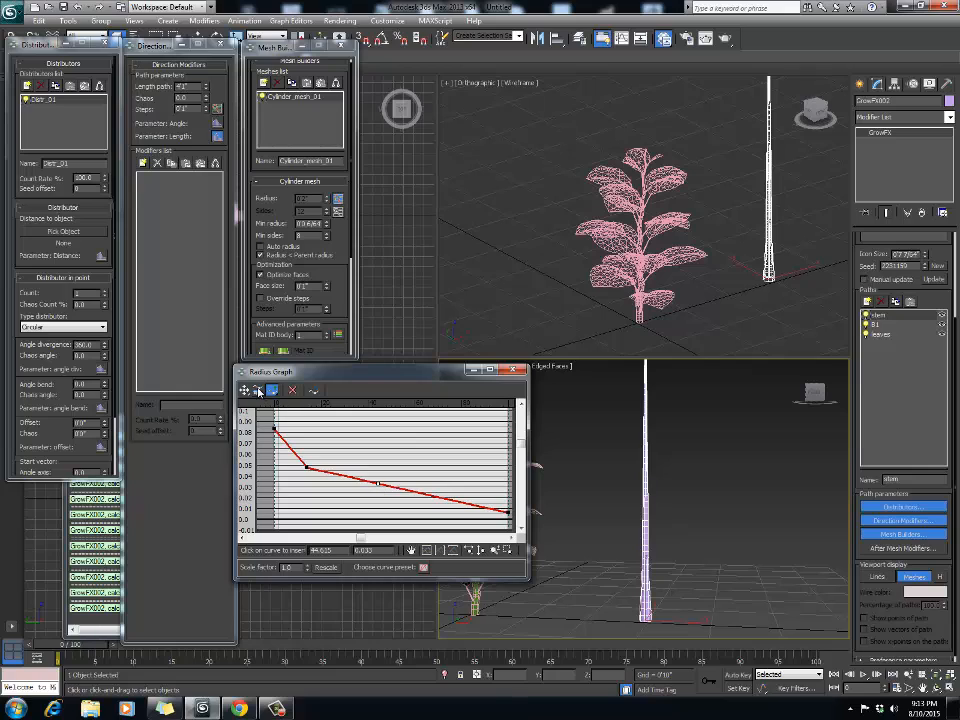
click(244, 389)
drag(377, 484, 397, 479)
mouse_move(434, 476)
middle_down()
mouse_move(437, 465)
mouse_move(429, 489)
middle_up()
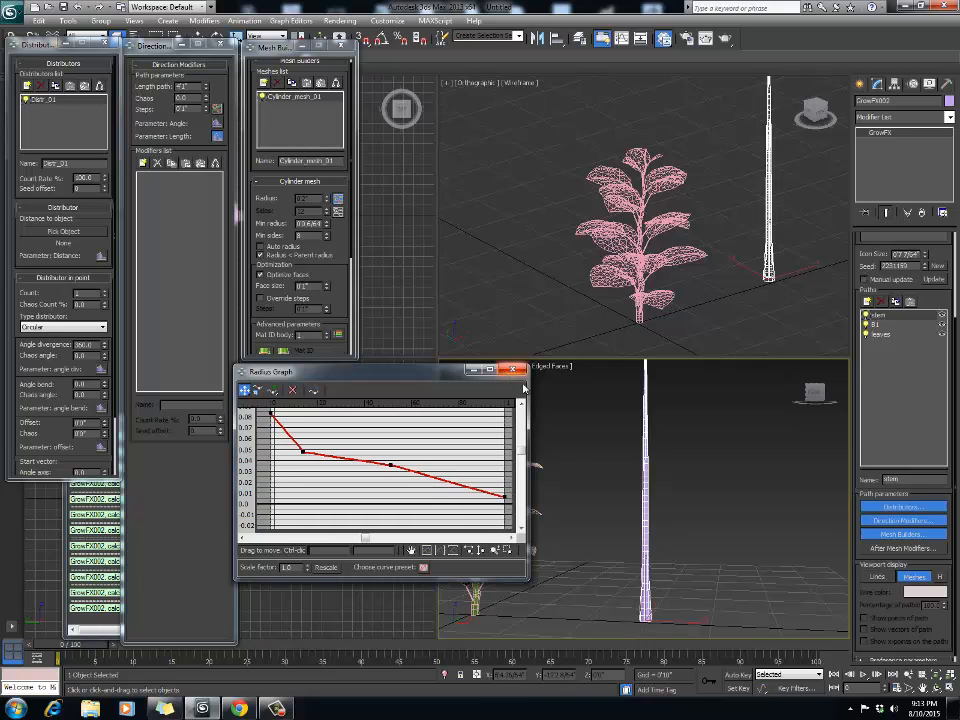
click(696, 504)
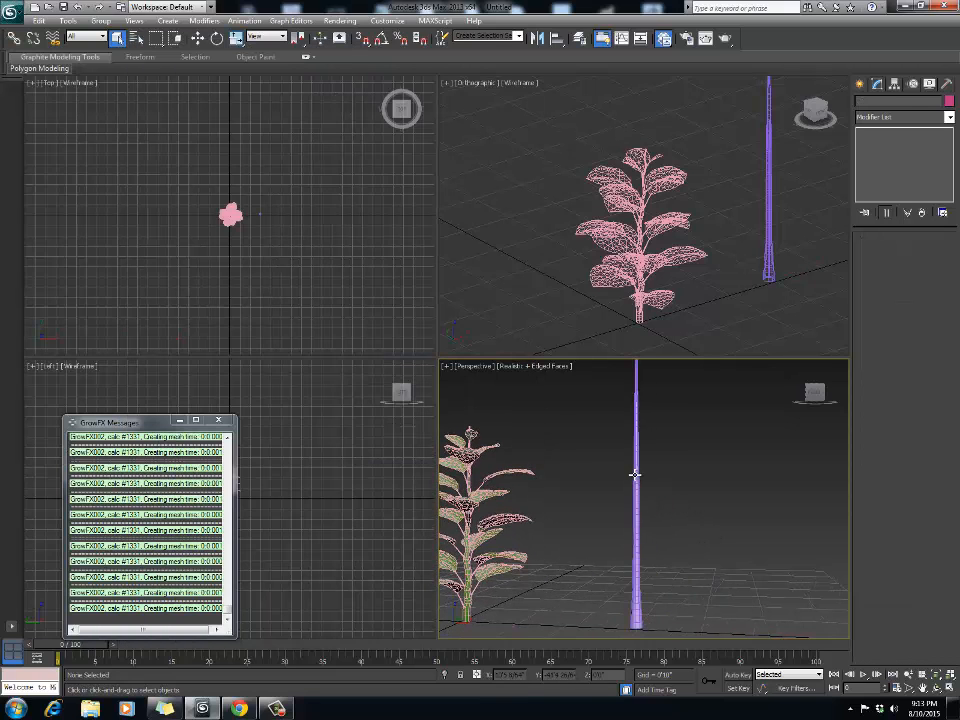
Step: Reselect the new plant and add a Cylinder mesh builder to its B1 path
click(635, 474)
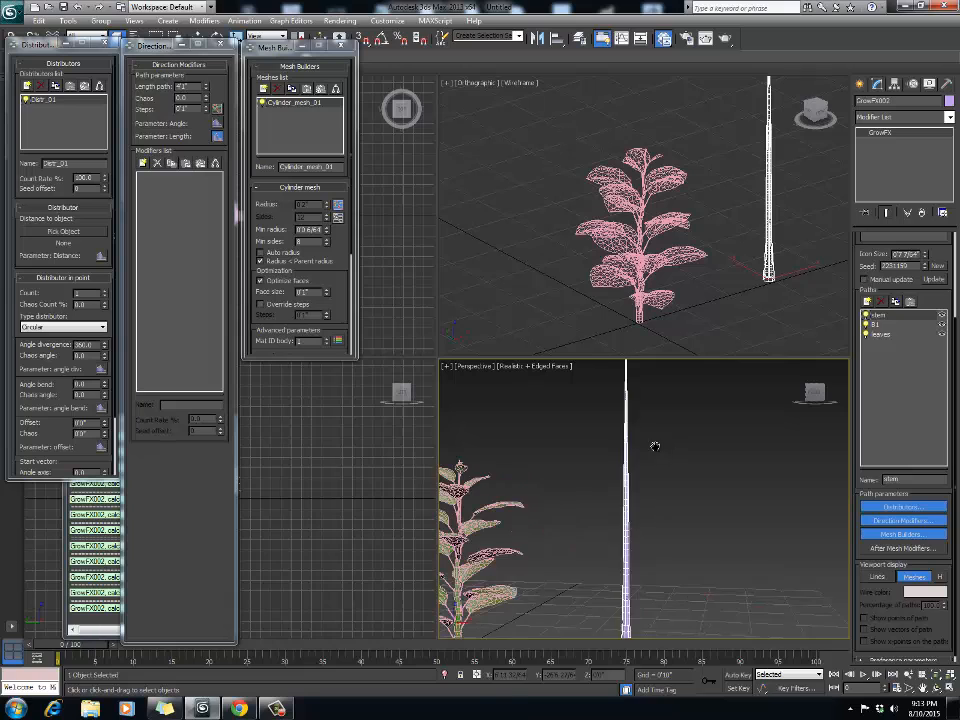
middle_drag(655, 446, 658, 447)
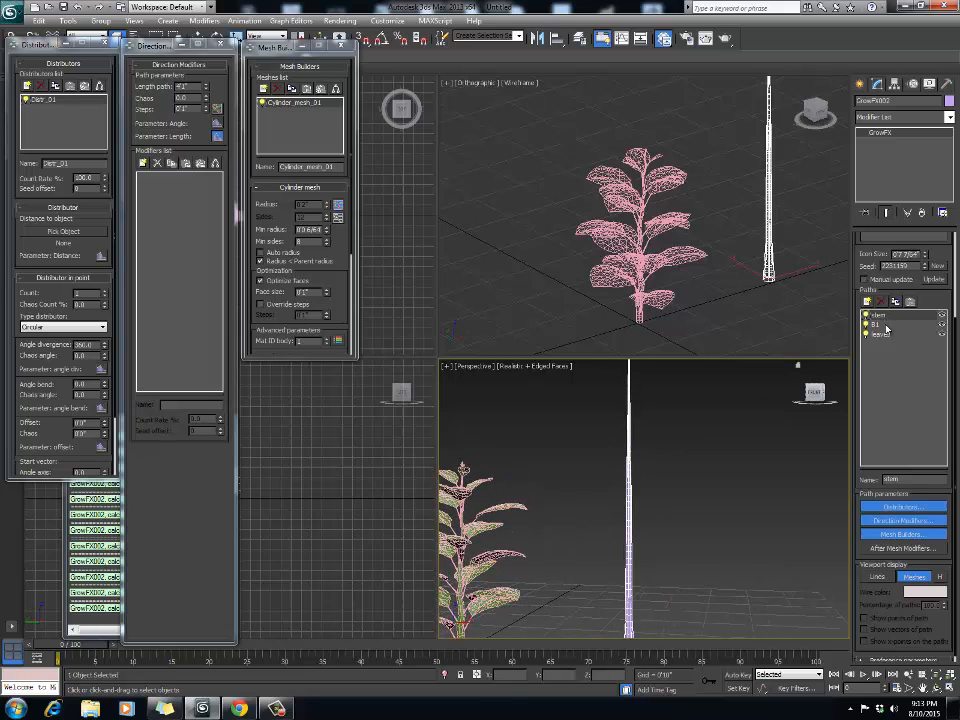
click(878, 325)
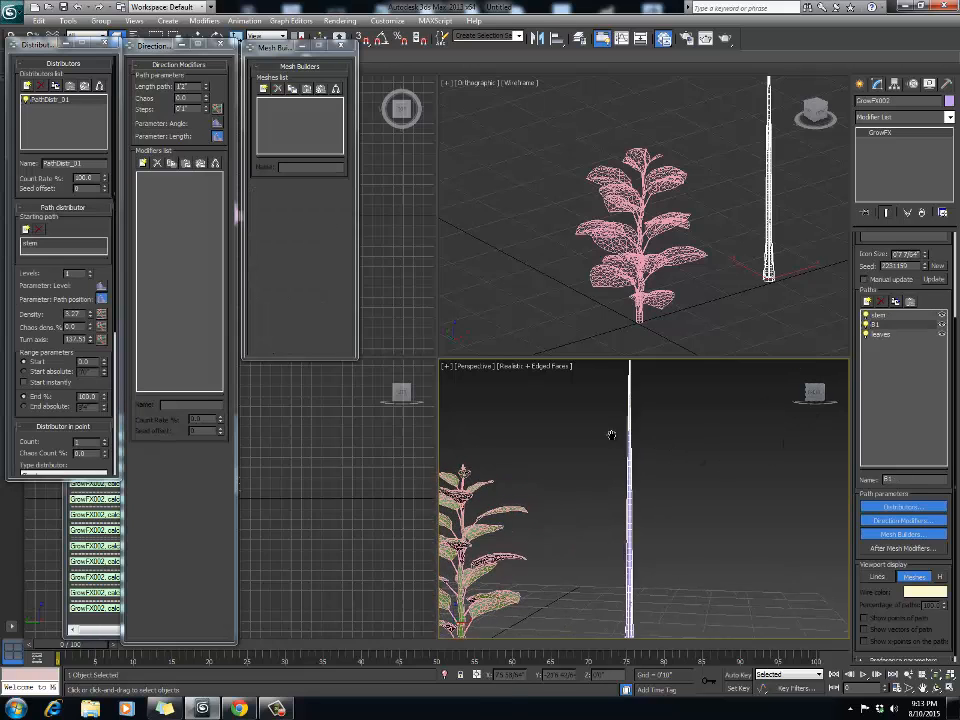
click(263, 89)
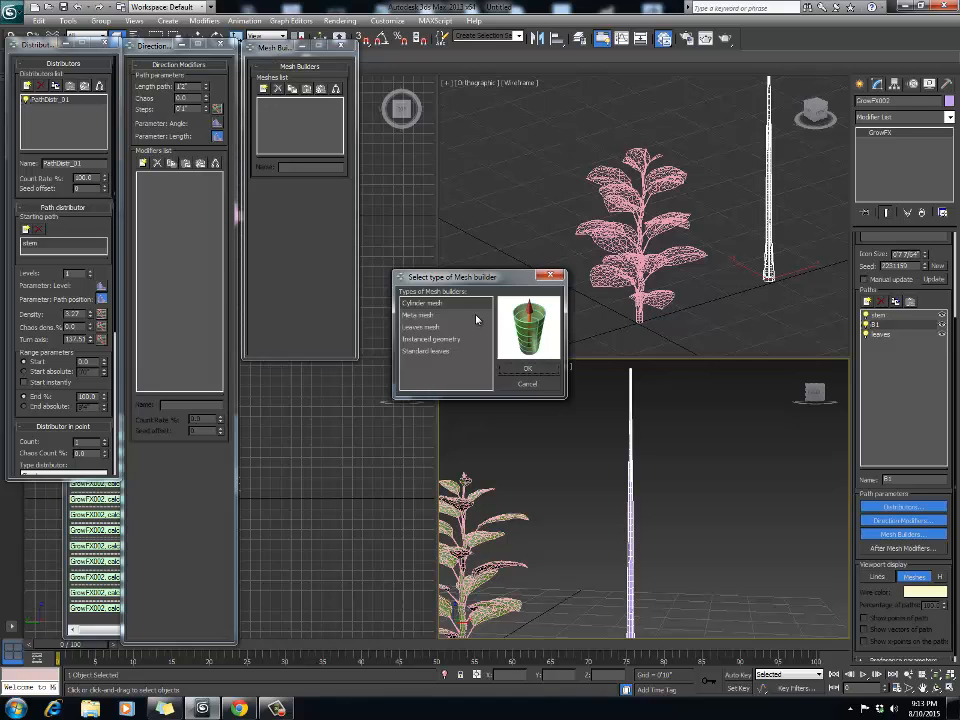
click(521, 370)
Step: Increase the minimum sides of the B1 branches' cylinder mesh to 7
scroll(650, 485, up, 3)
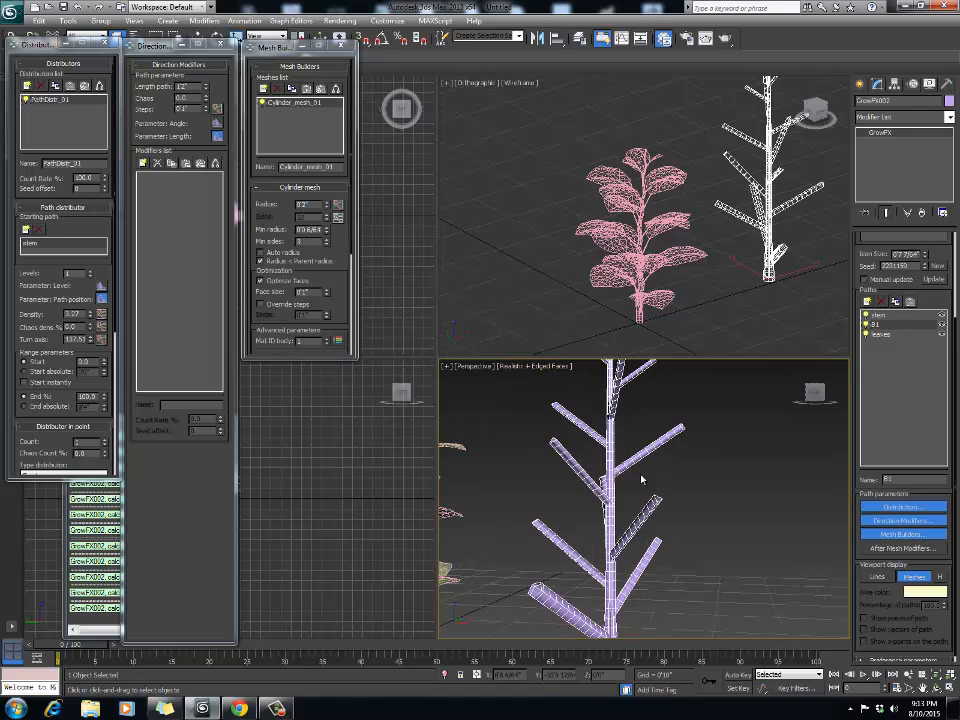
middle_drag(643, 480, 651, 431)
scroll(648, 473, up, 3)
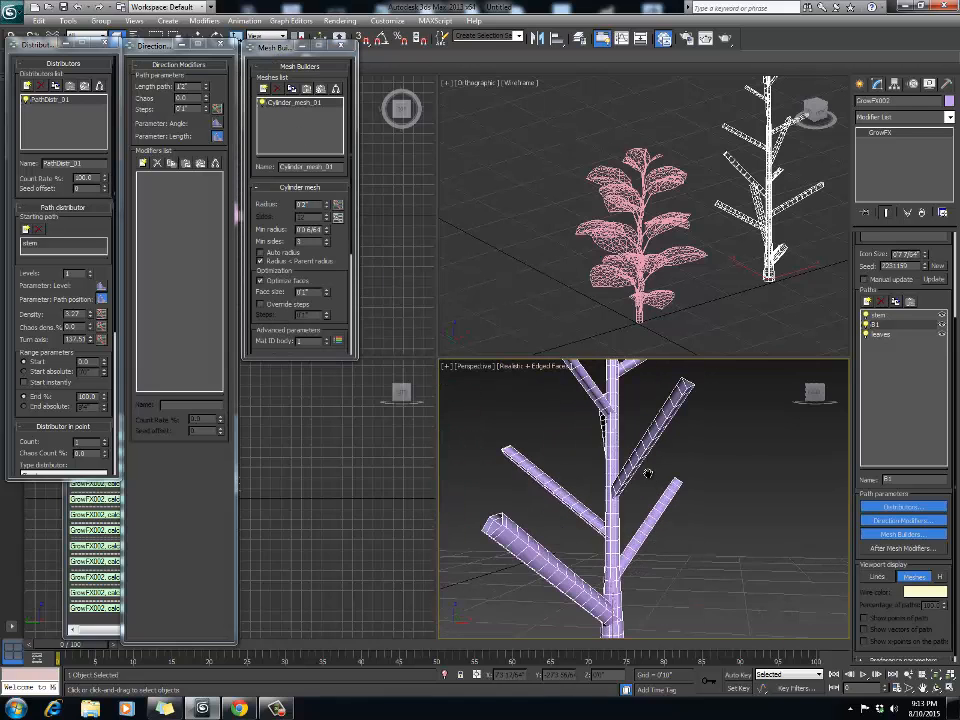
click(327, 245)
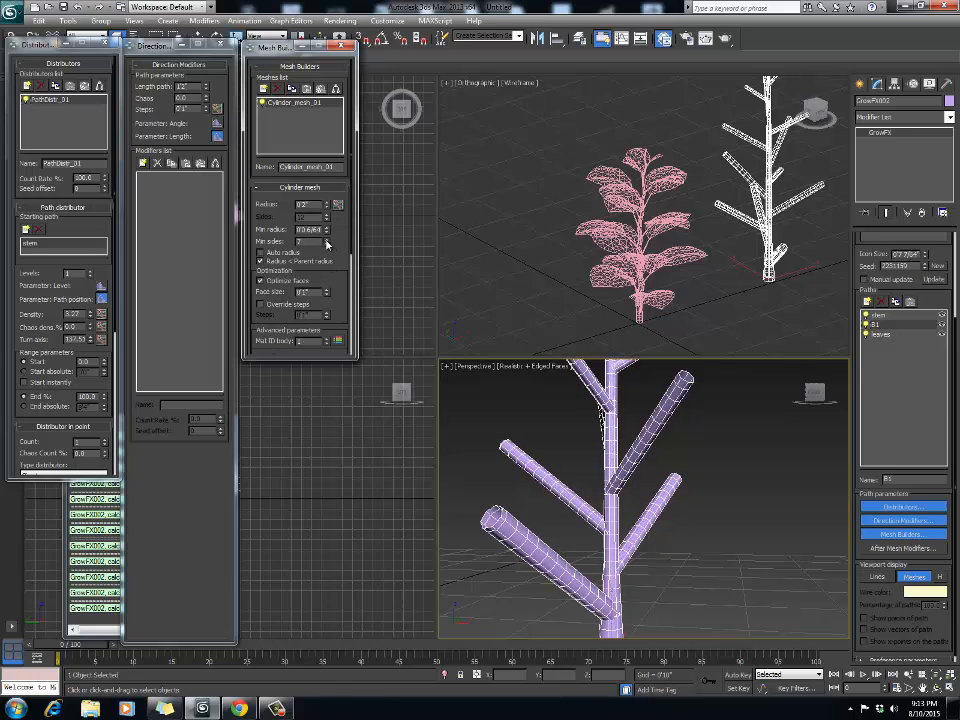
Step: Set the B1 branch cylinder mesh's minimum sides to 8 and give its radius a graph tapering to 0.001 at the tip
click(327, 241)
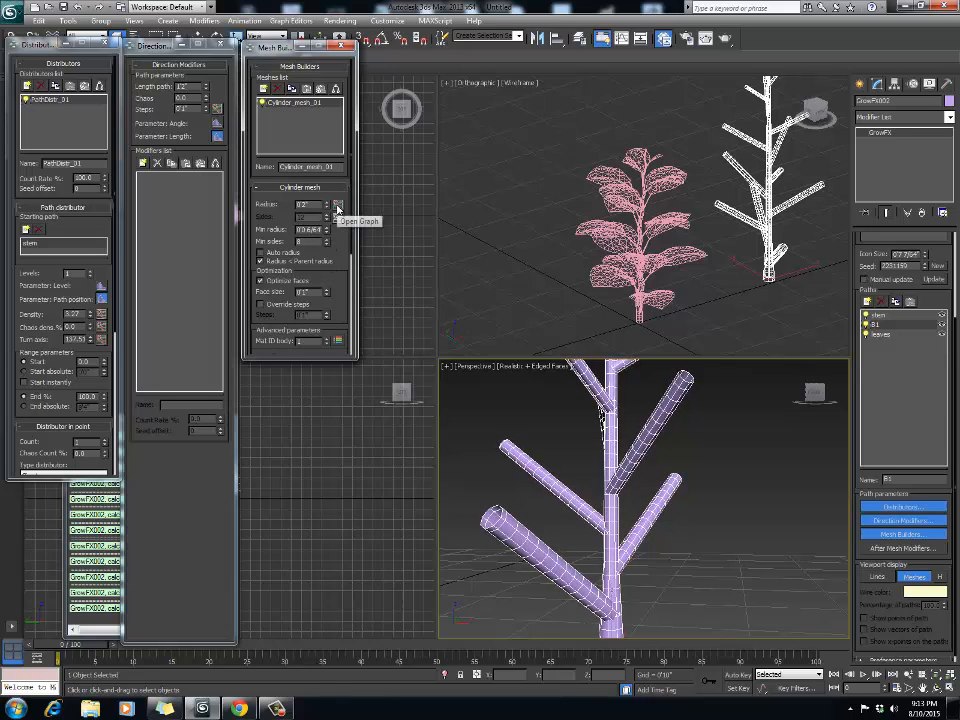
middle_drag(654, 539, 645, 536)
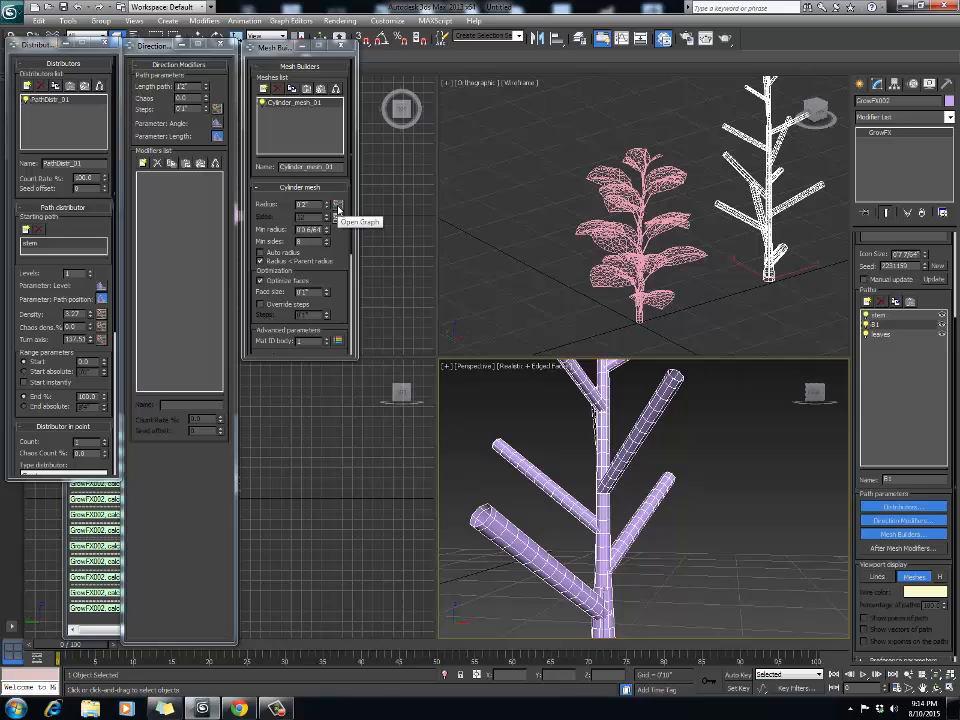
click(337, 205)
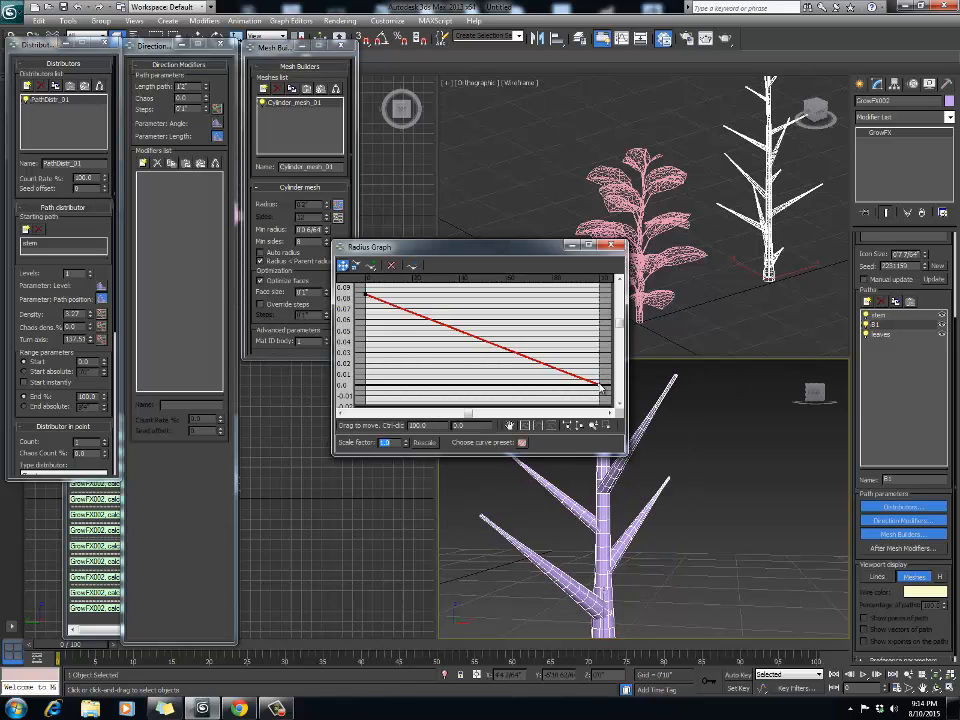
drag(599, 385, 600, 384)
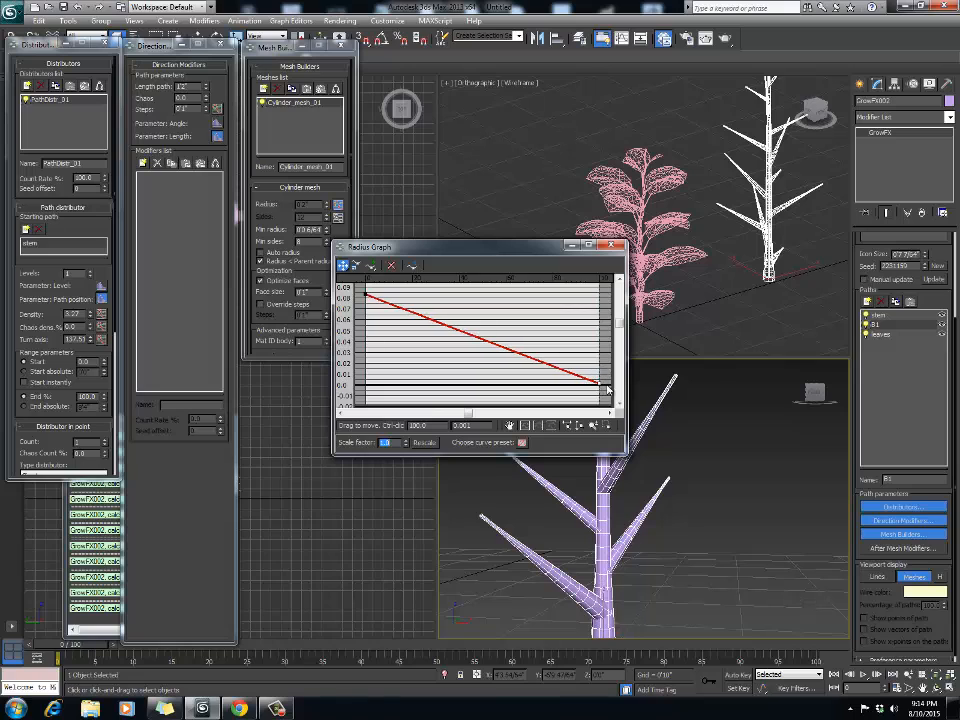
click(615, 246)
Step: Thin the B1 branches by lowering the starting point of their radius graph to about 0.038
click(338, 205)
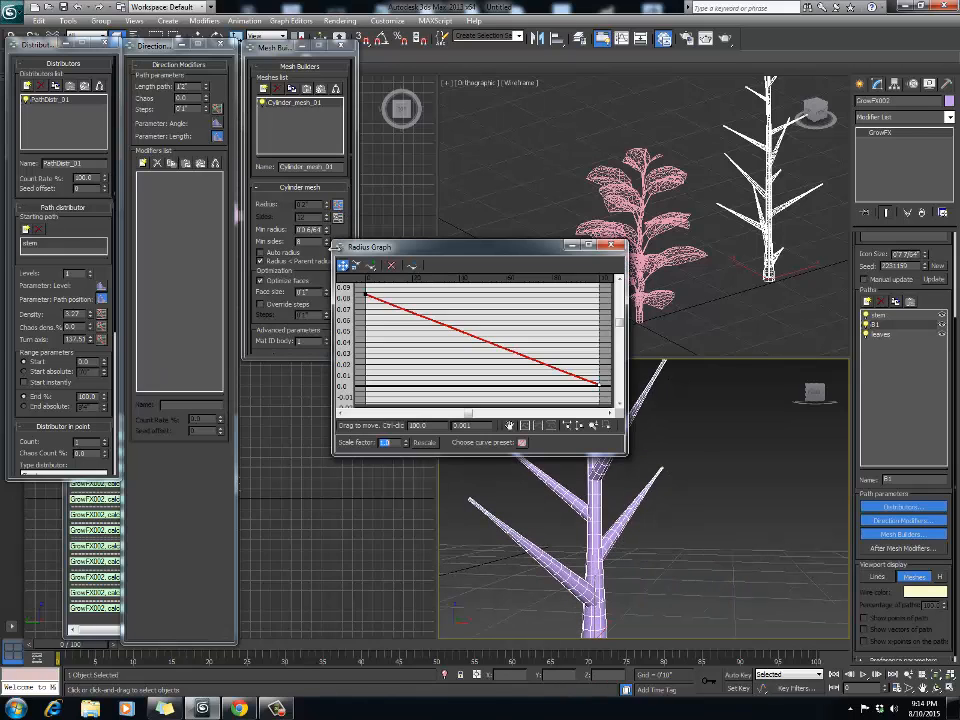
drag(368, 298, 374, 350)
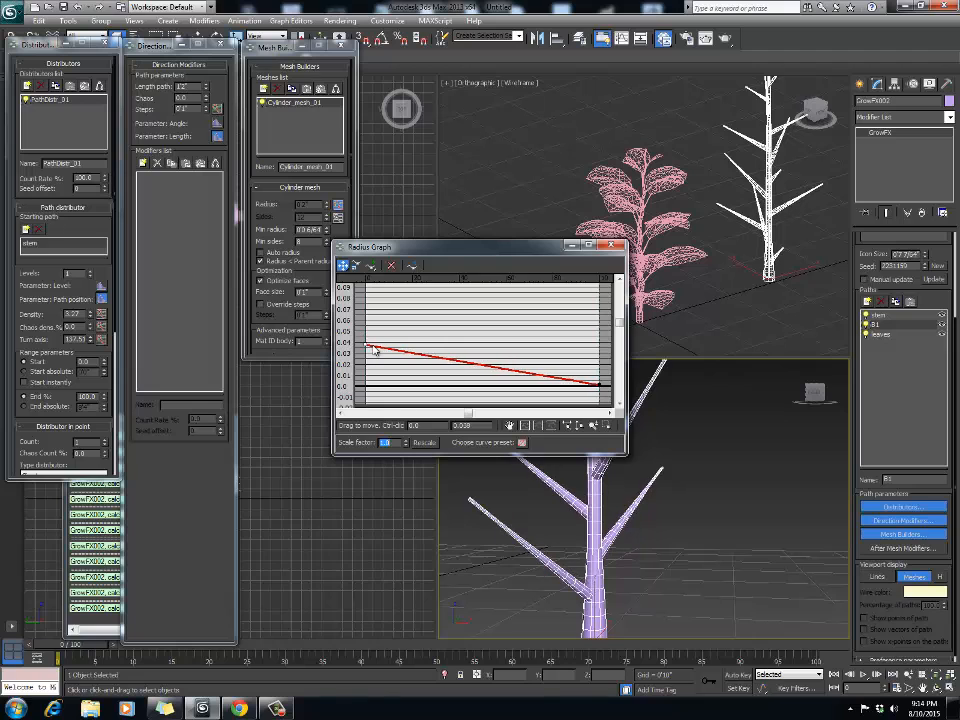
click(615, 246)
scroll(650, 523, down, 5)
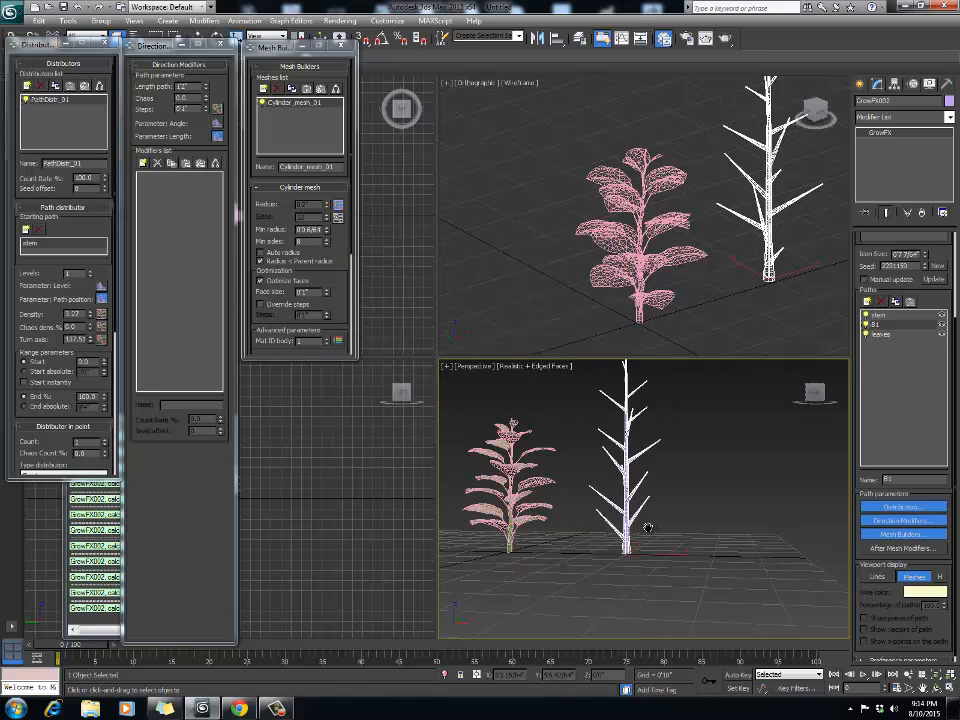
scroll(676, 577, up, 2)
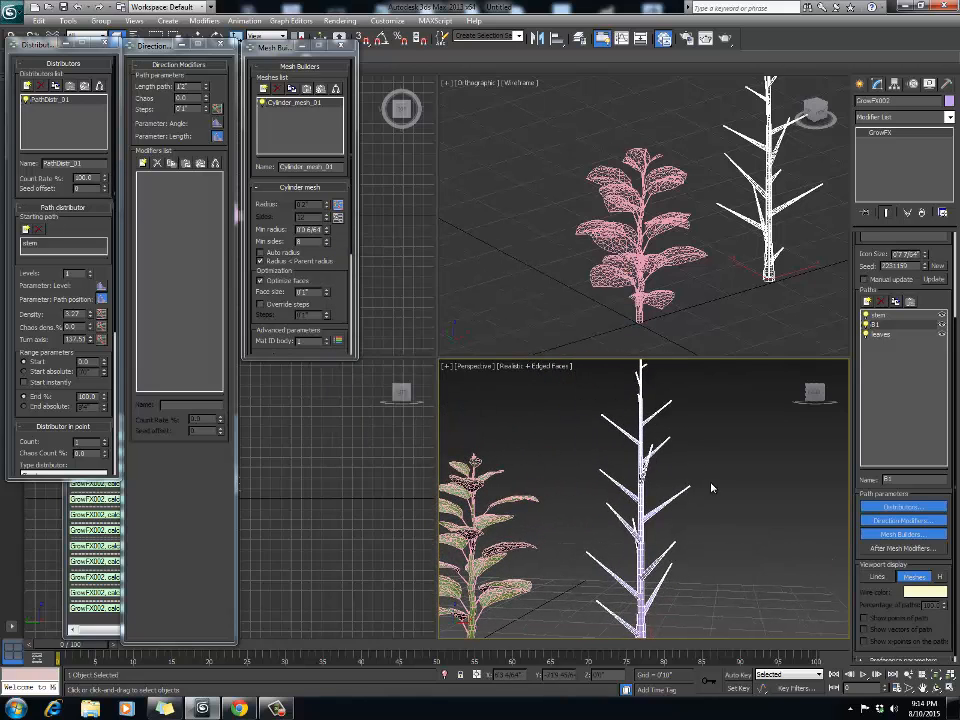
click(690, 500)
click(683, 506)
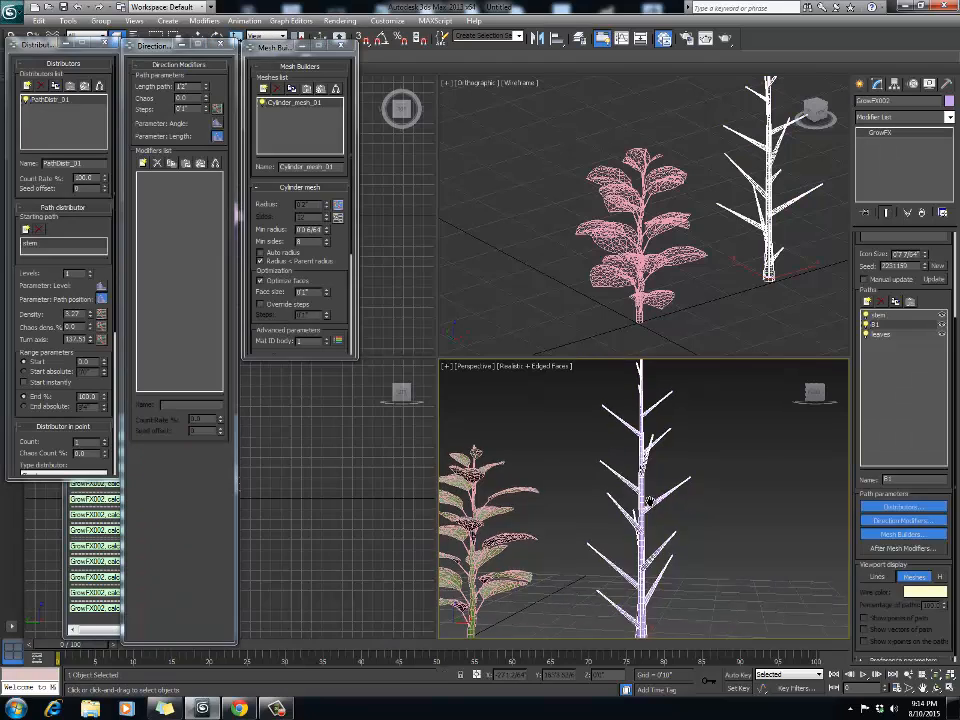
Step: Examine the tapered branches on the stem in both 3D views, comparing them with the neighbouring leafy plant
click(888, 335)
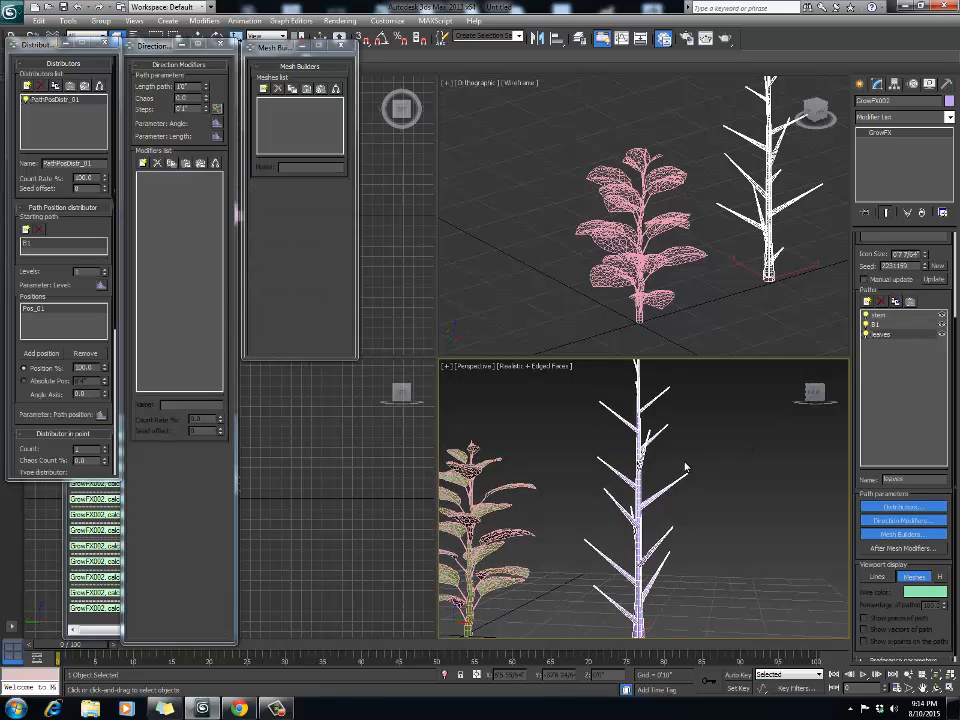
middle_drag(679, 462, 675, 456)
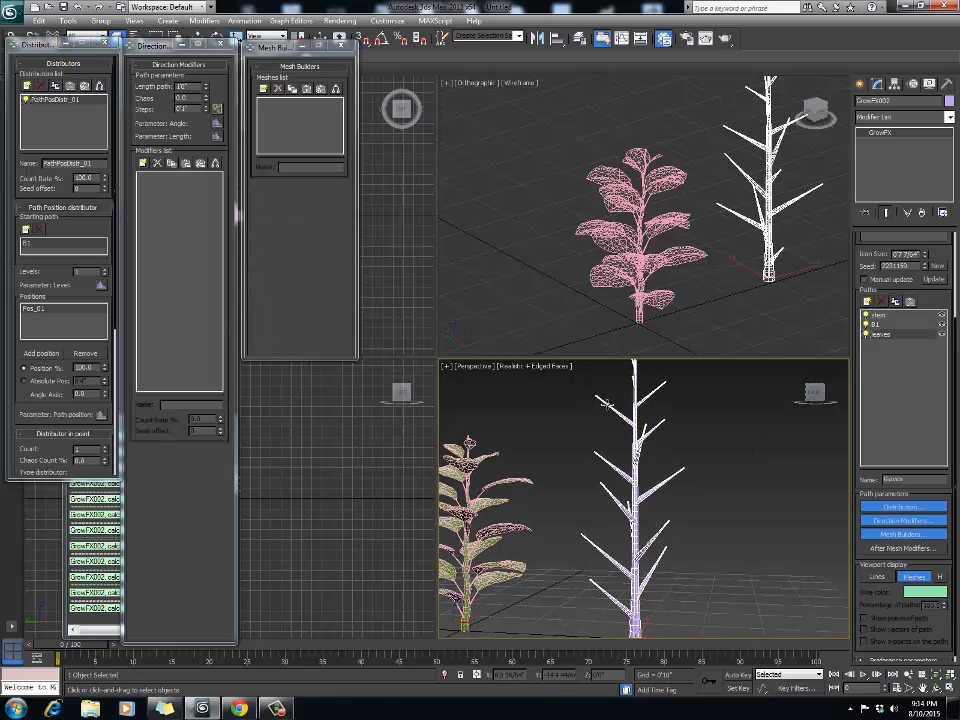
click(707, 377)
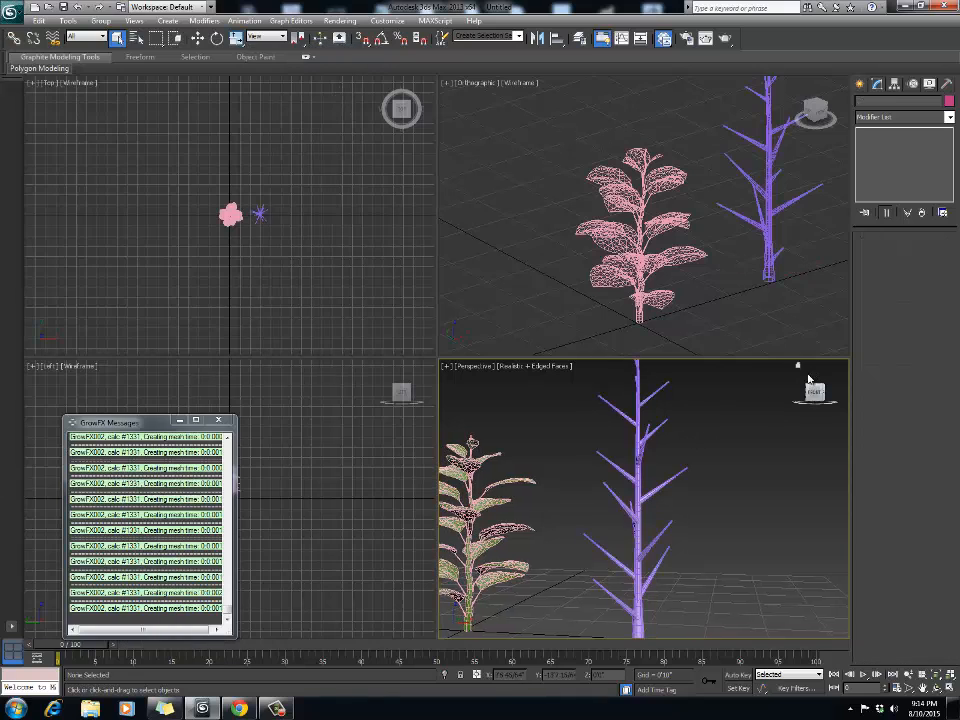
click(637, 466)
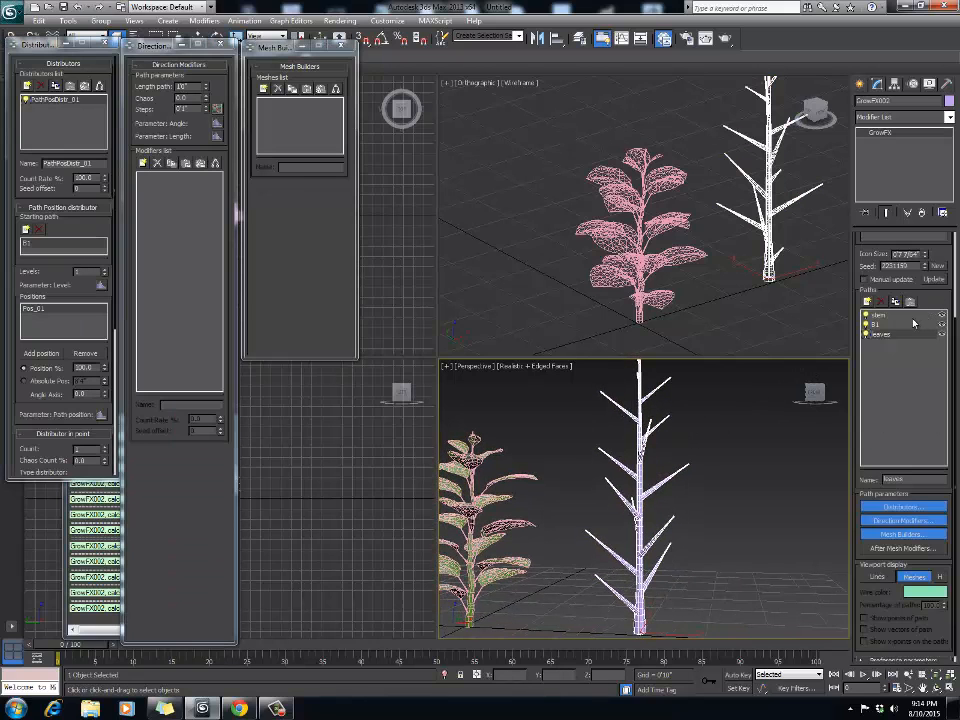
middle_drag(661, 435, 666, 427)
scroll(669, 344, up, 2)
middle_drag(669, 344, 534, 430)
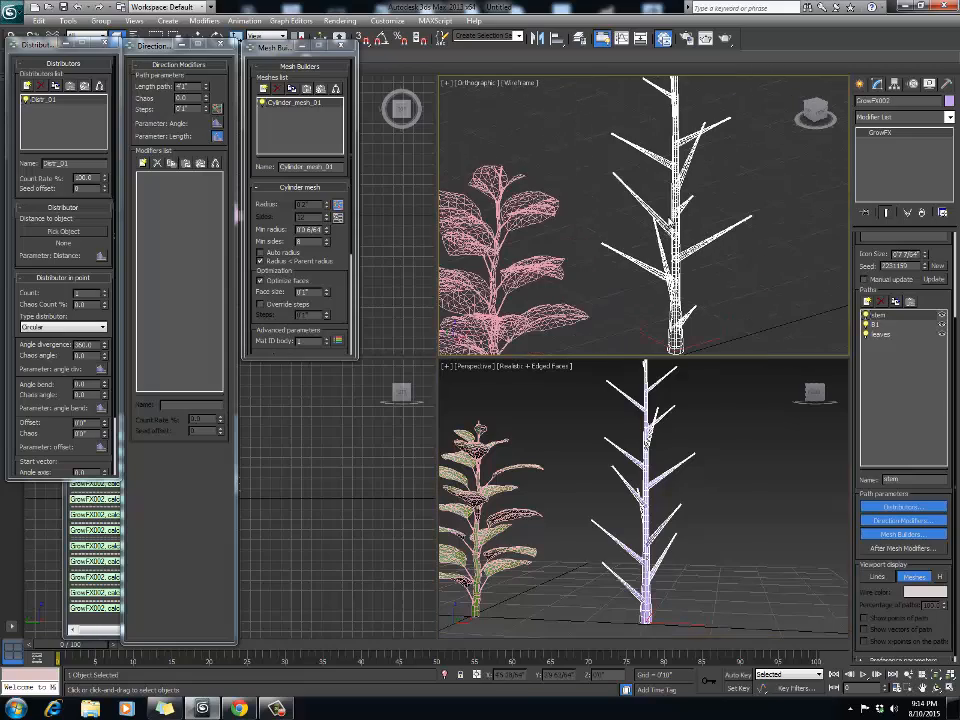
mouse_move(667, 490)
middle_down()
mouse_move(674, 497)
mouse_move(641, 484)
mouse_move(640, 494)
mouse_move(671, 510)
middle_up()
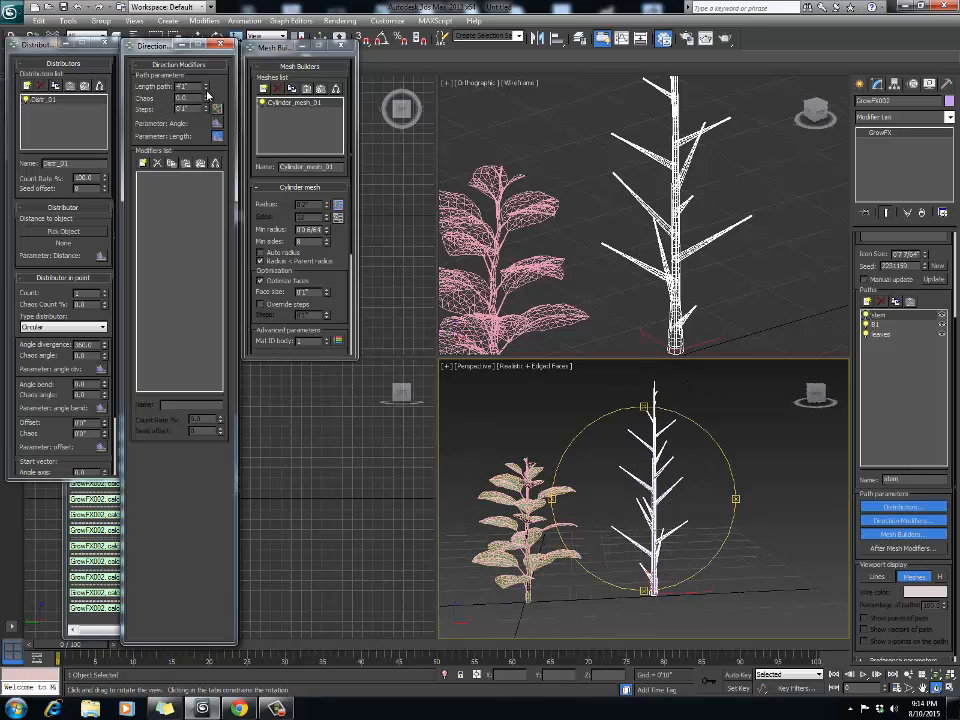
Step: Try shortening the stem path to about 0'5 56/64" and inspect the shrunken plant
drag(205, 89, 183, 141)
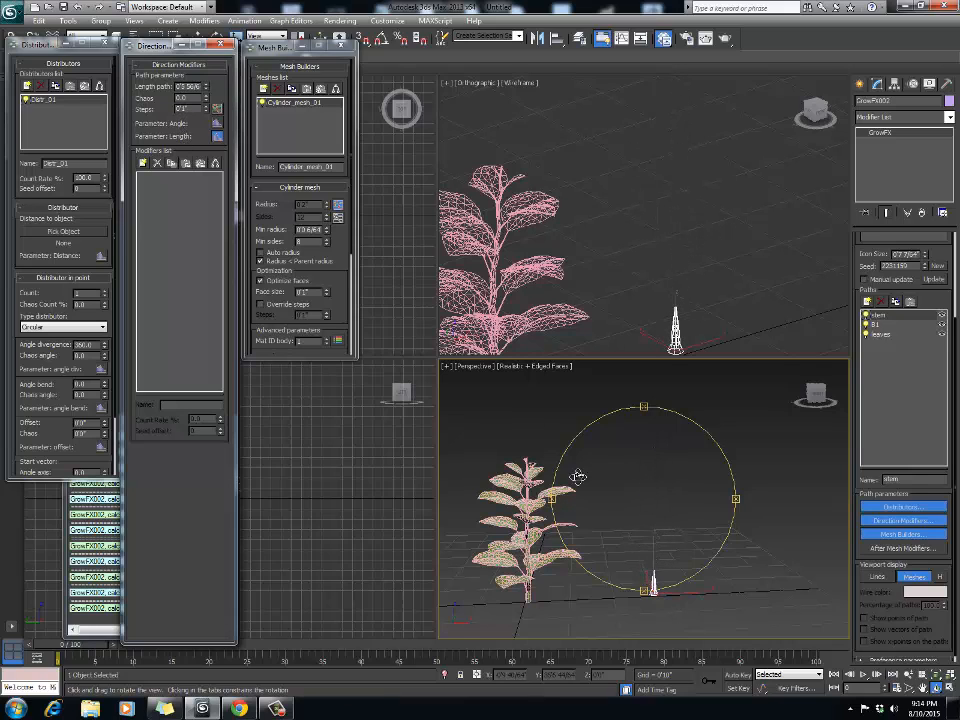
drag(660, 527, 659, 504)
drag(659, 476, 654, 506)
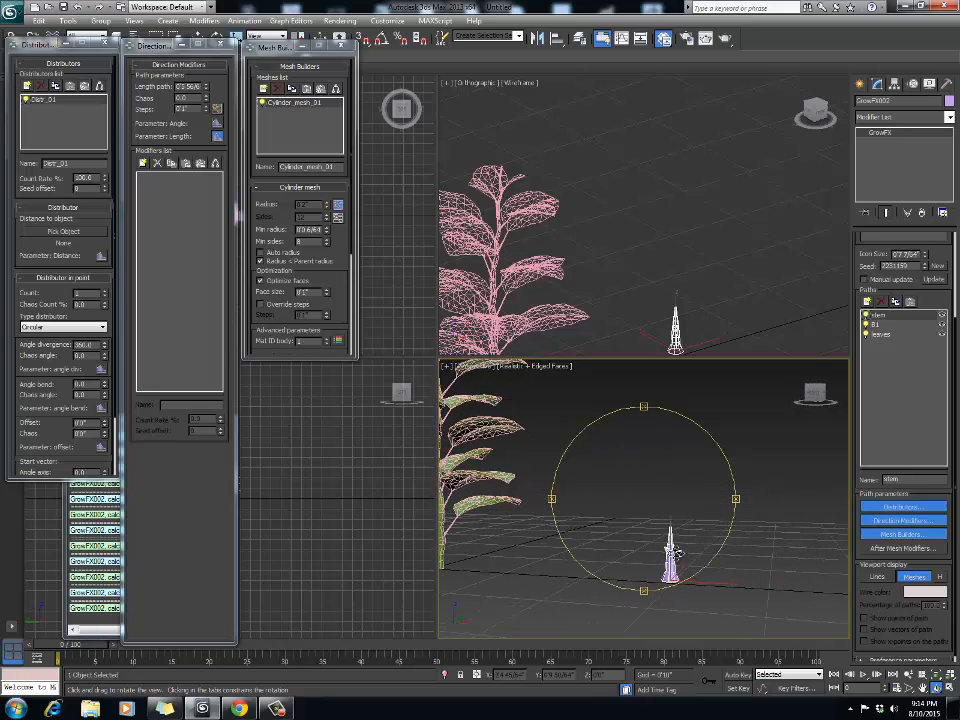
drag(680, 566, 666, 491)
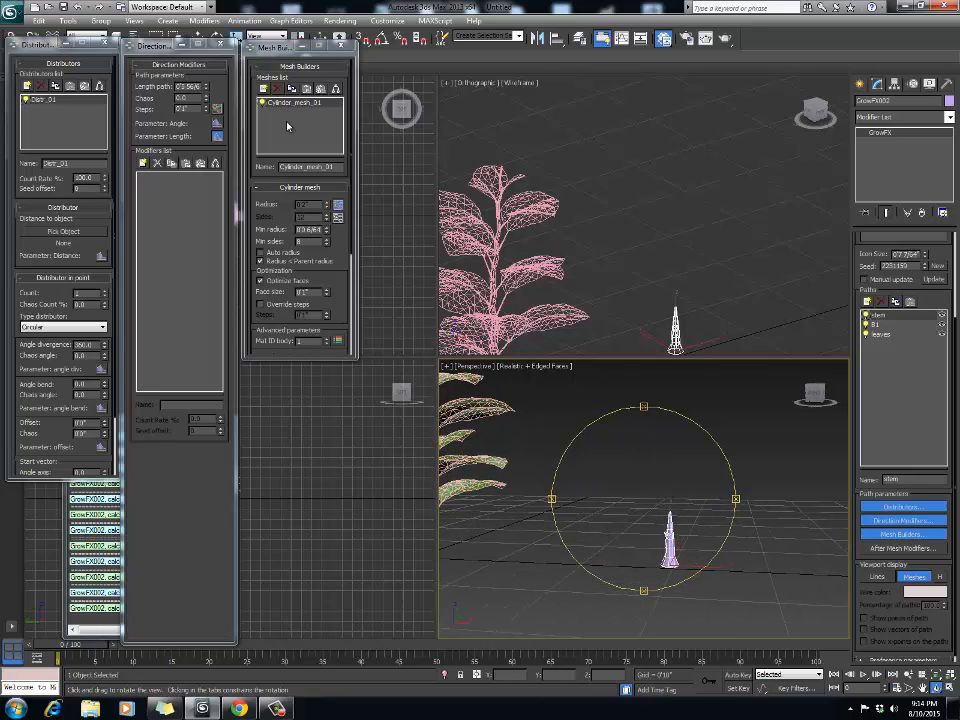
Step: Set the stem's path length to 4'0" and check the regrown plant
click(188, 86)
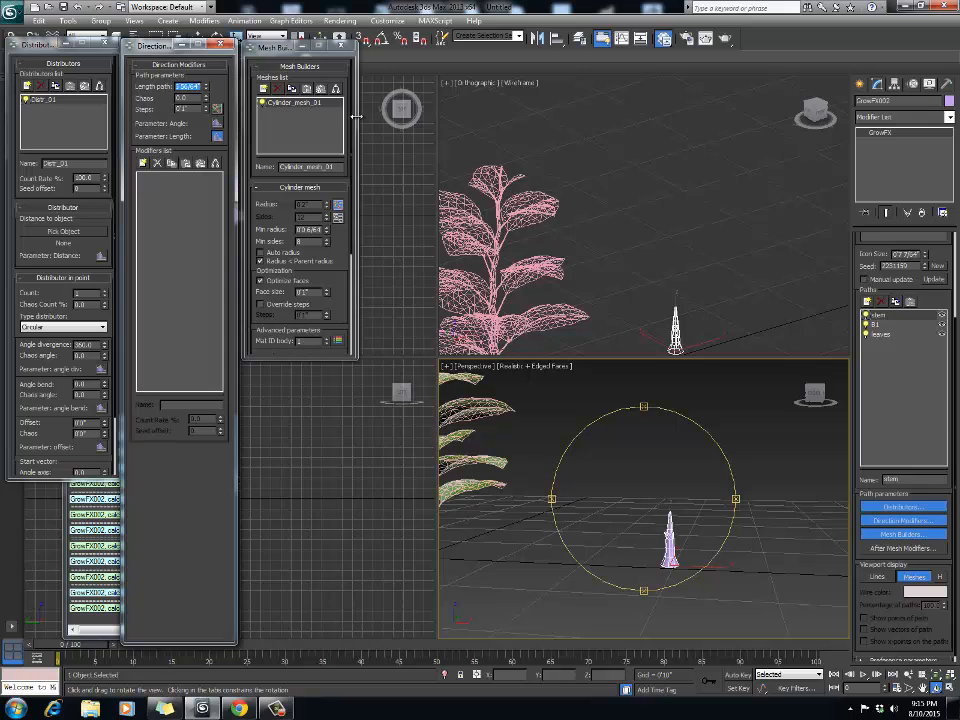
text(4')
key(Return)
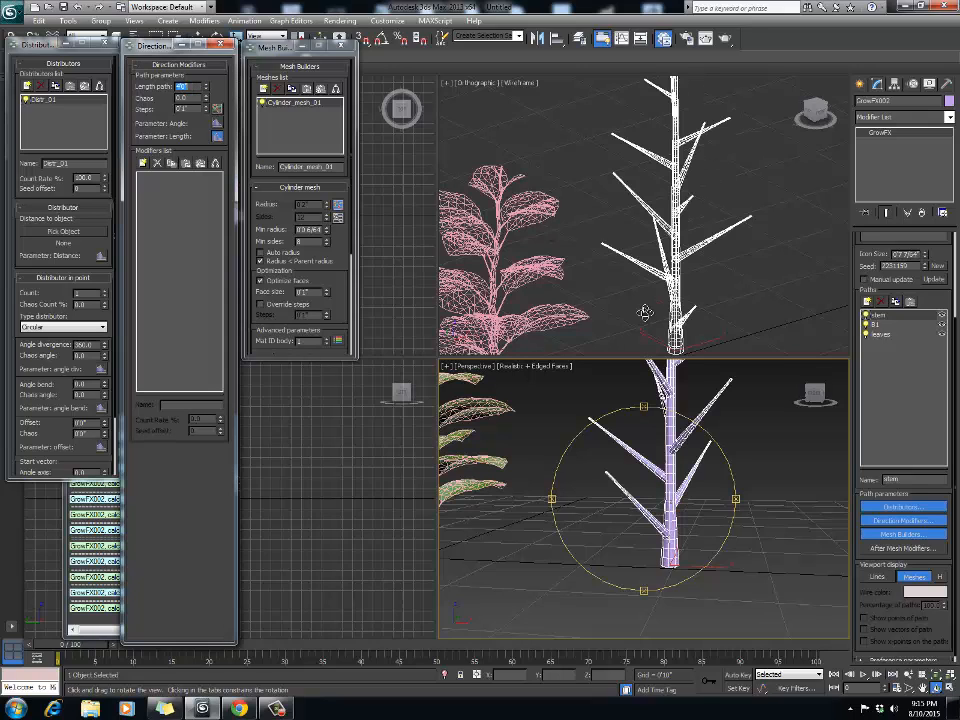
drag(691, 471, 682, 471)
scroll(682, 471, down, 3)
scroll(660, 440, up, 2)
middle_drag(652, 395, 646, 472)
right_click(646, 472)
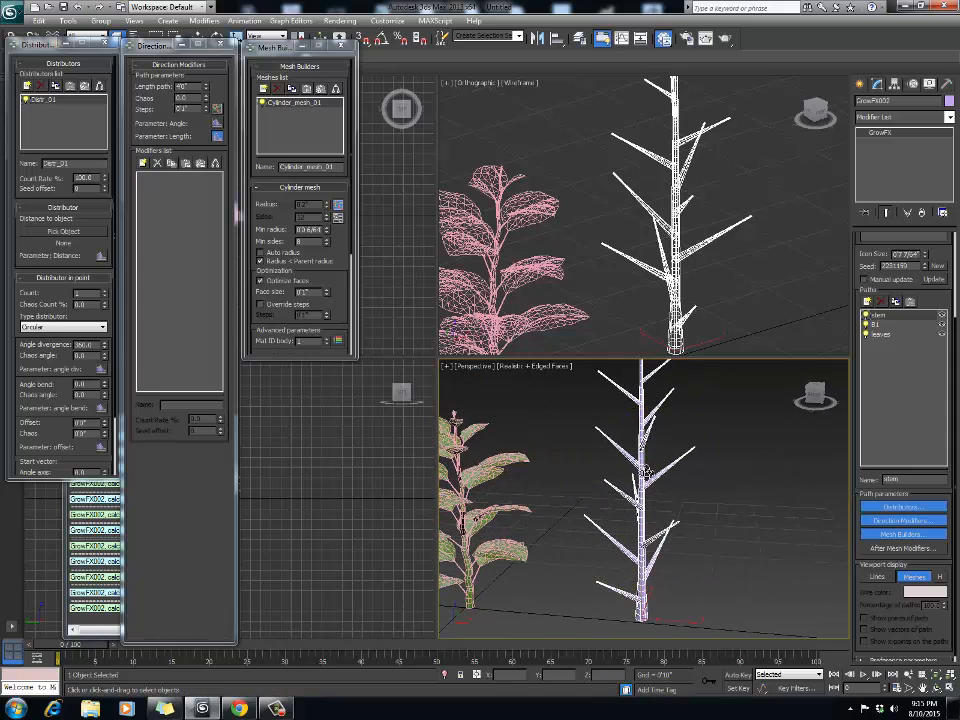
scroll(648, 471, up, 5)
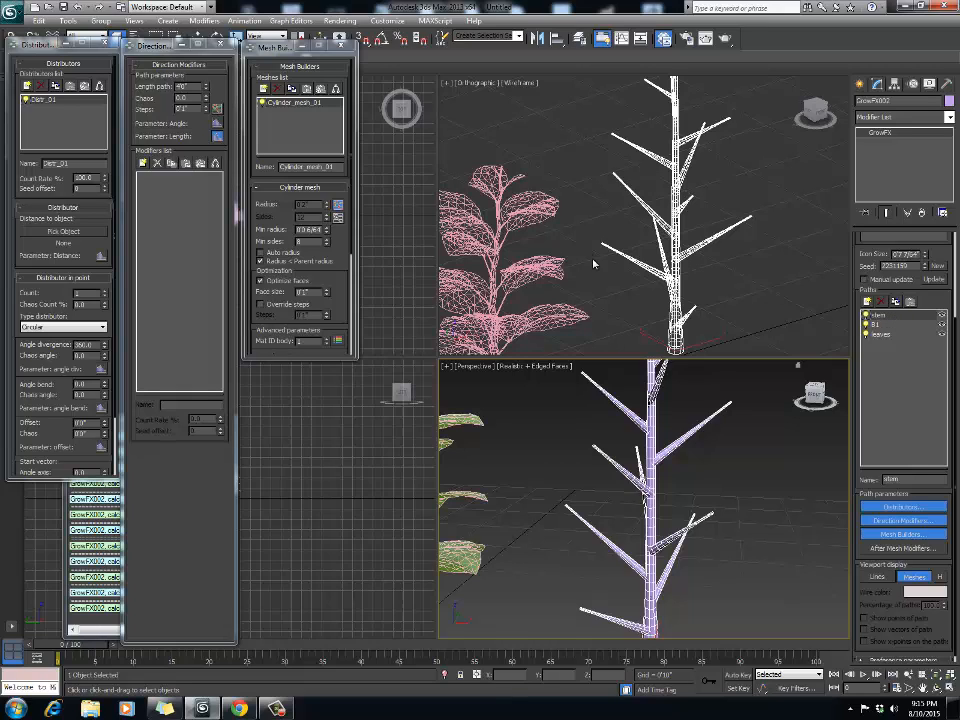
Step: Make the stem's path length also affect the Radius parameter of the stem's Cylinder_mesh_01
click(217, 138)
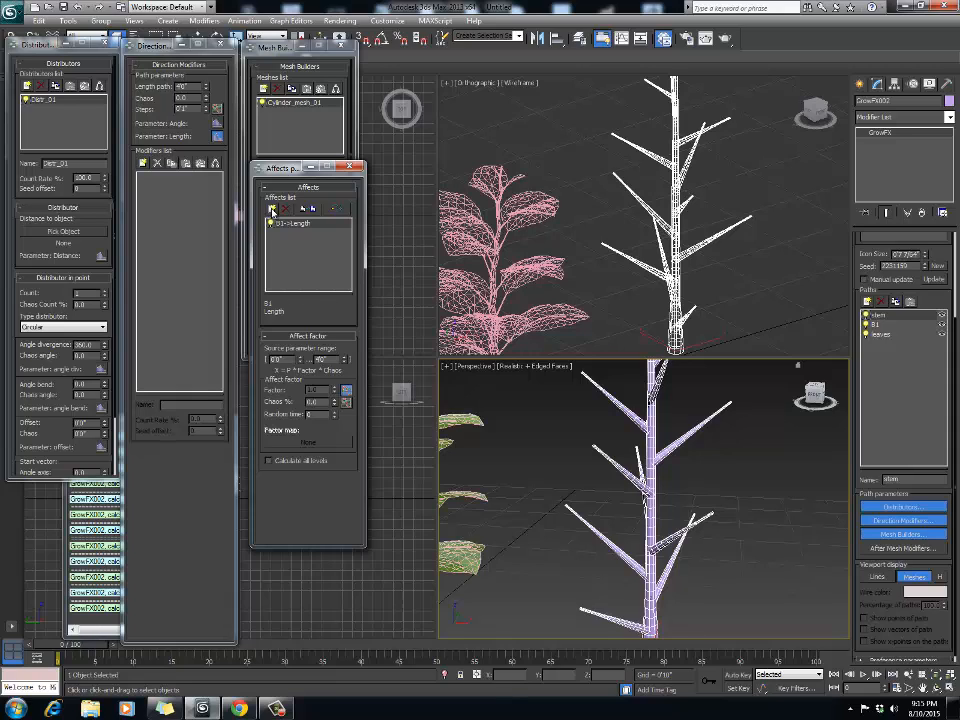
click(272, 211)
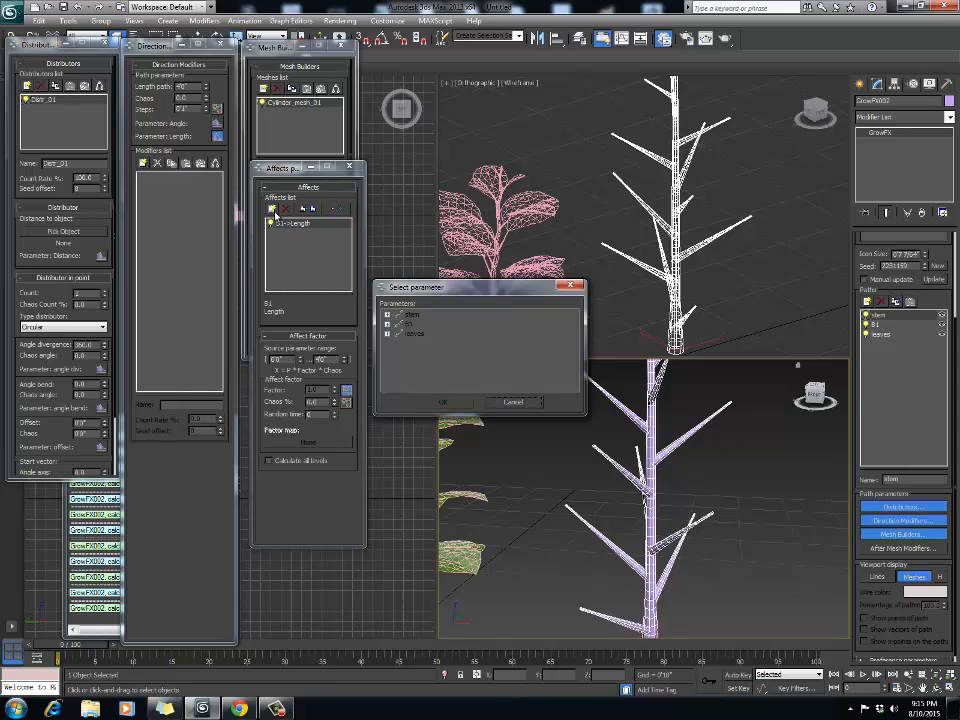
click(405, 316)
click(387, 316)
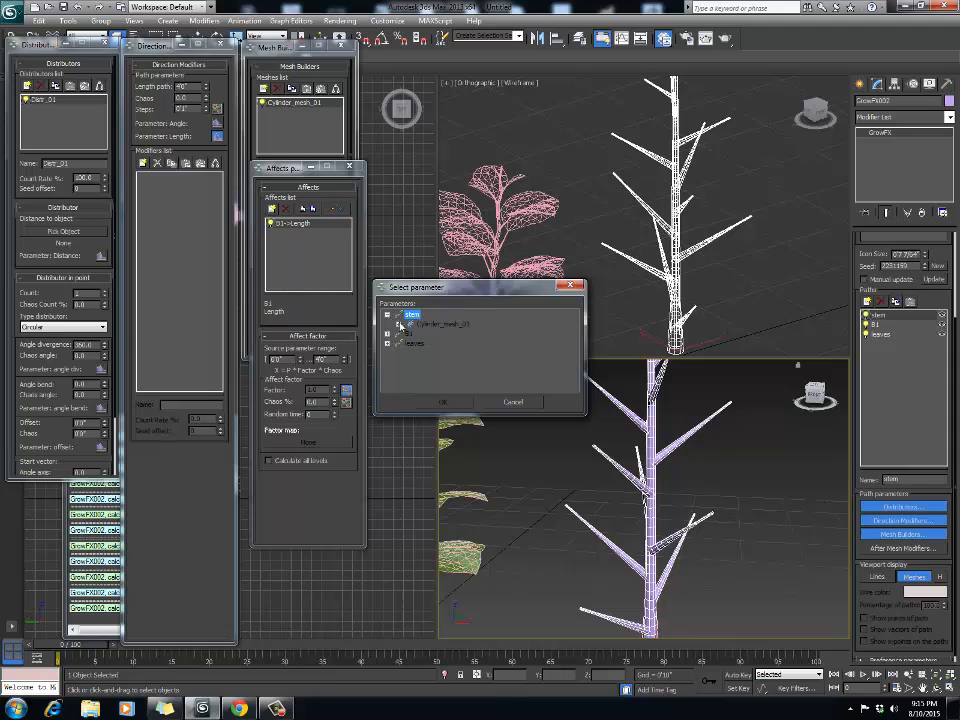
click(423, 325)
click(399, 324)
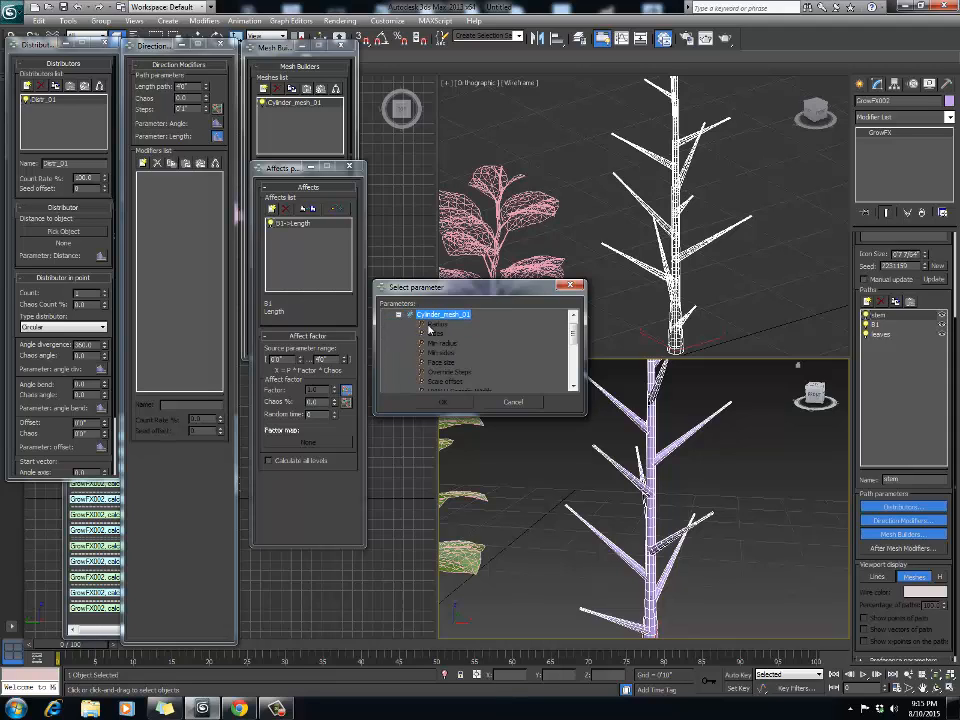
click(437, 324)
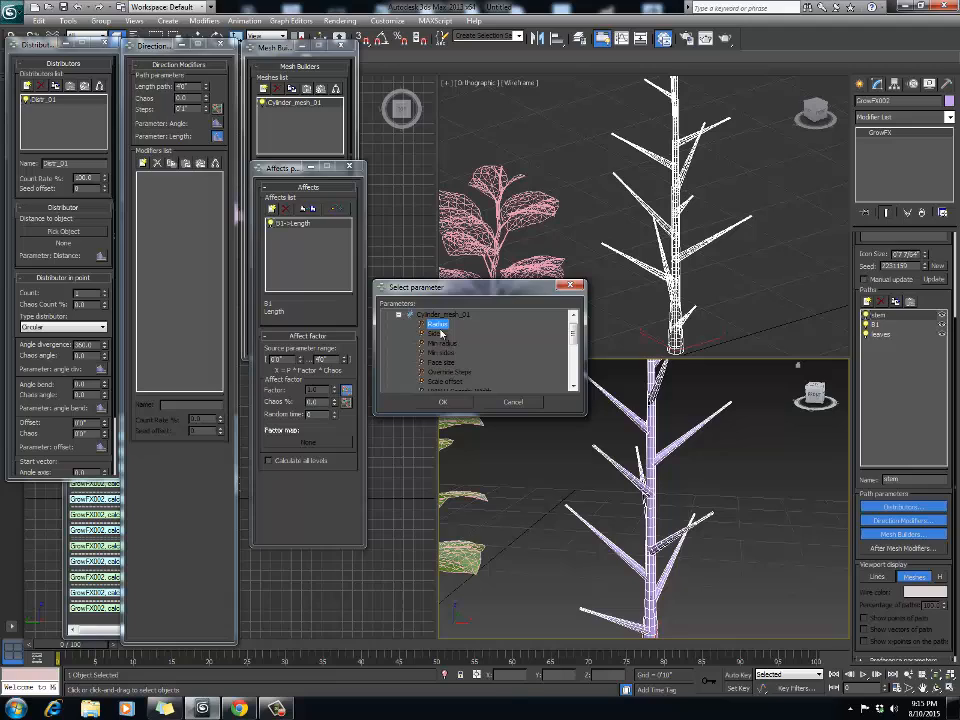
click(443, 402)
scroll(680, 480, down, 3)
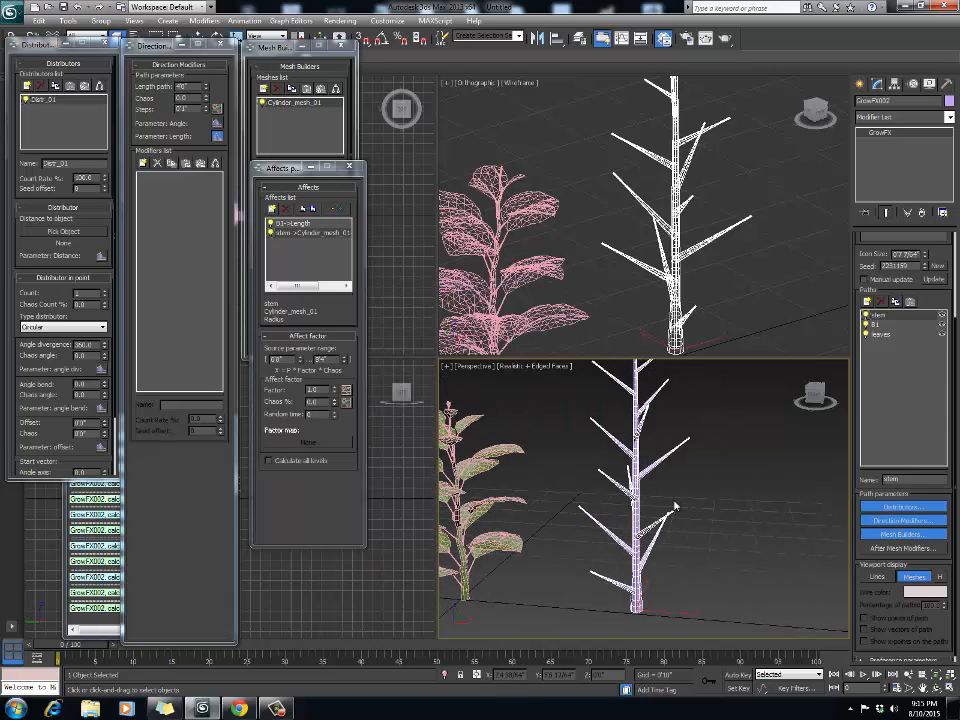
scroll(675, 508, up, 2)
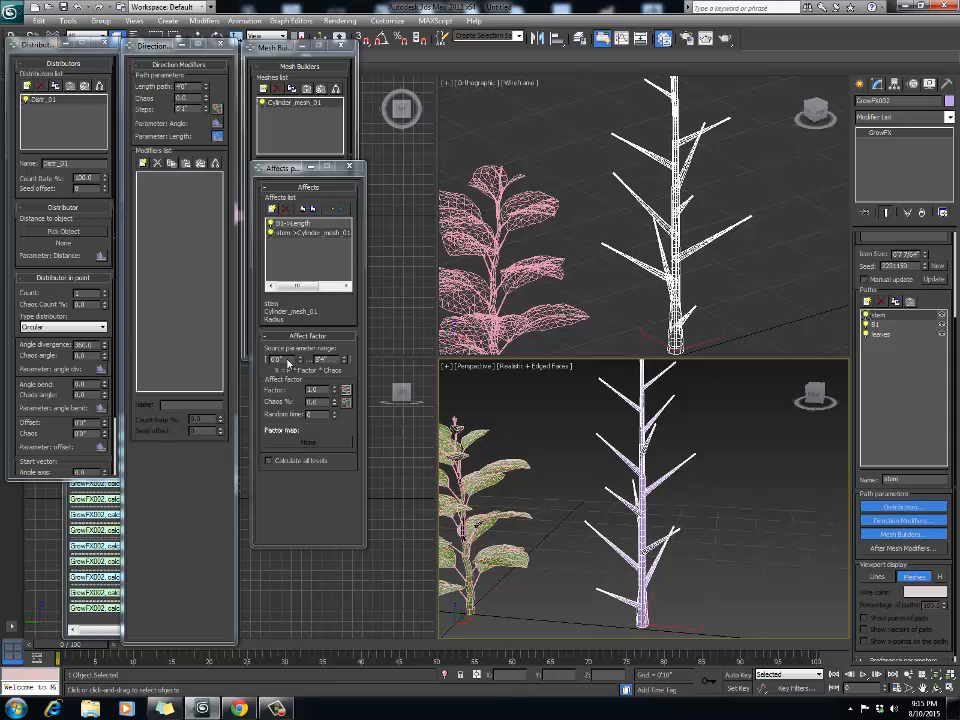
Step: Set the upper limit of the stem radius affect's source parameter range to 4'0"
double_click(322, 358)
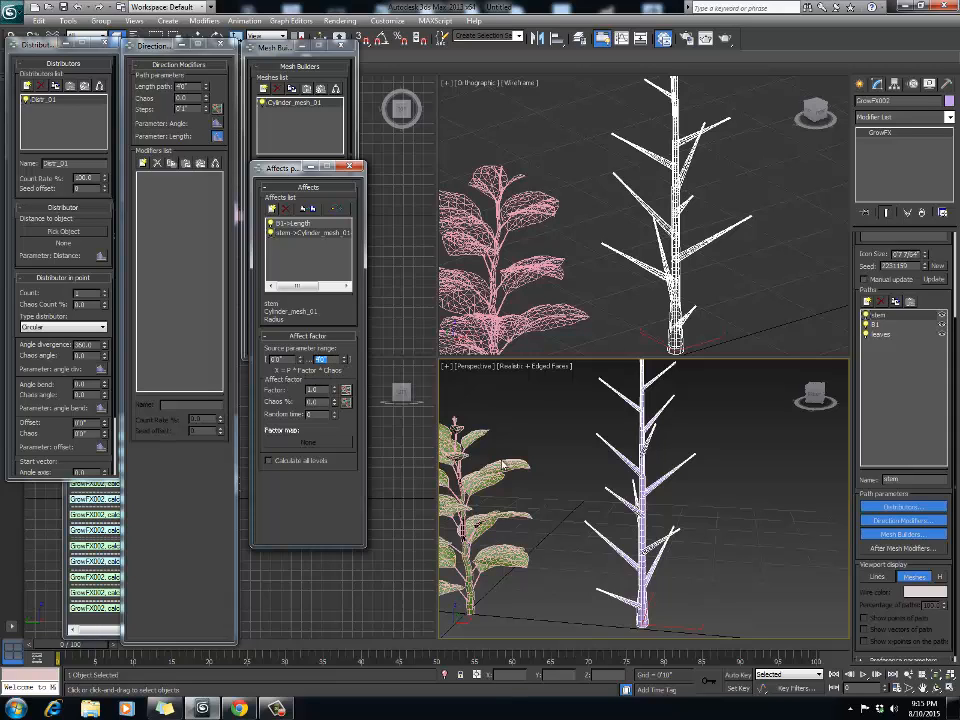
click(656, 496)
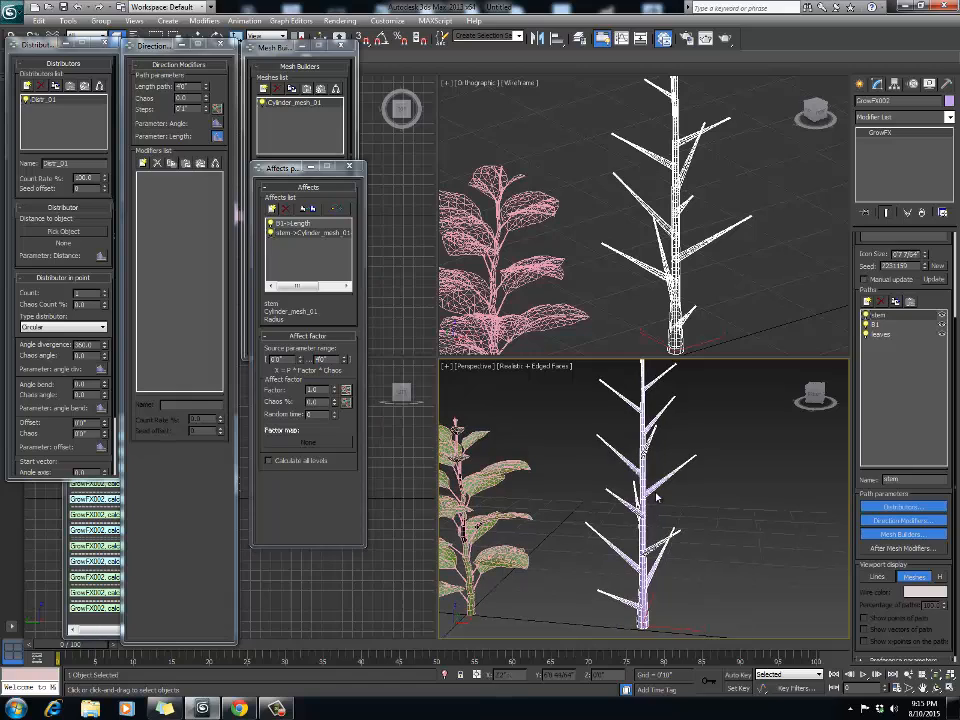
click(289, 382)
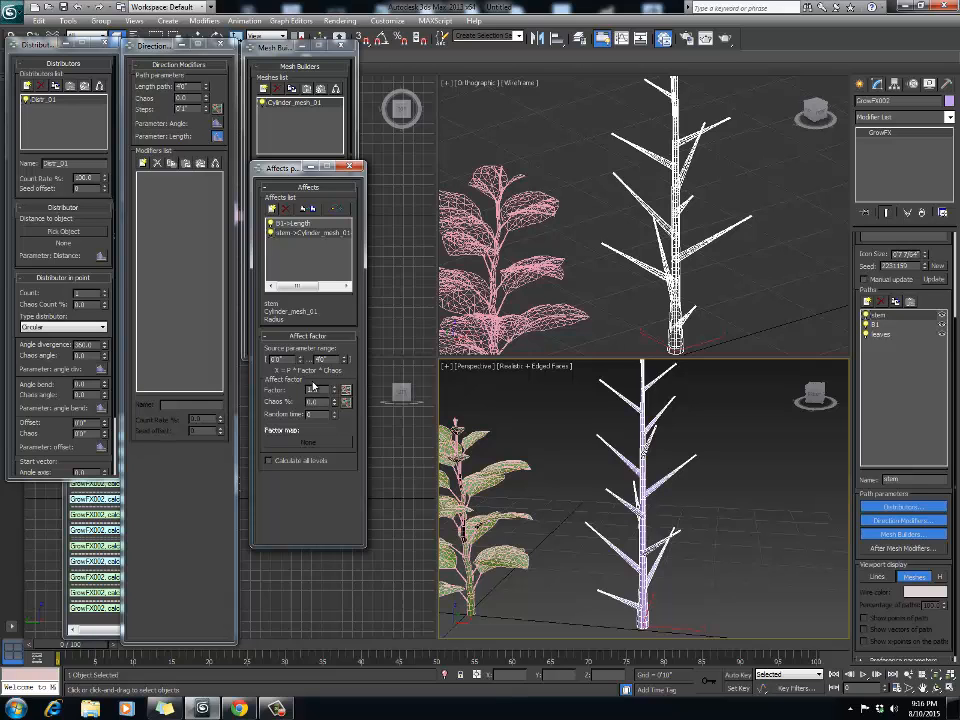
Step: Drive the stem radius affect factor with a graph rising linearly from 0 to 1
click(346, 391)
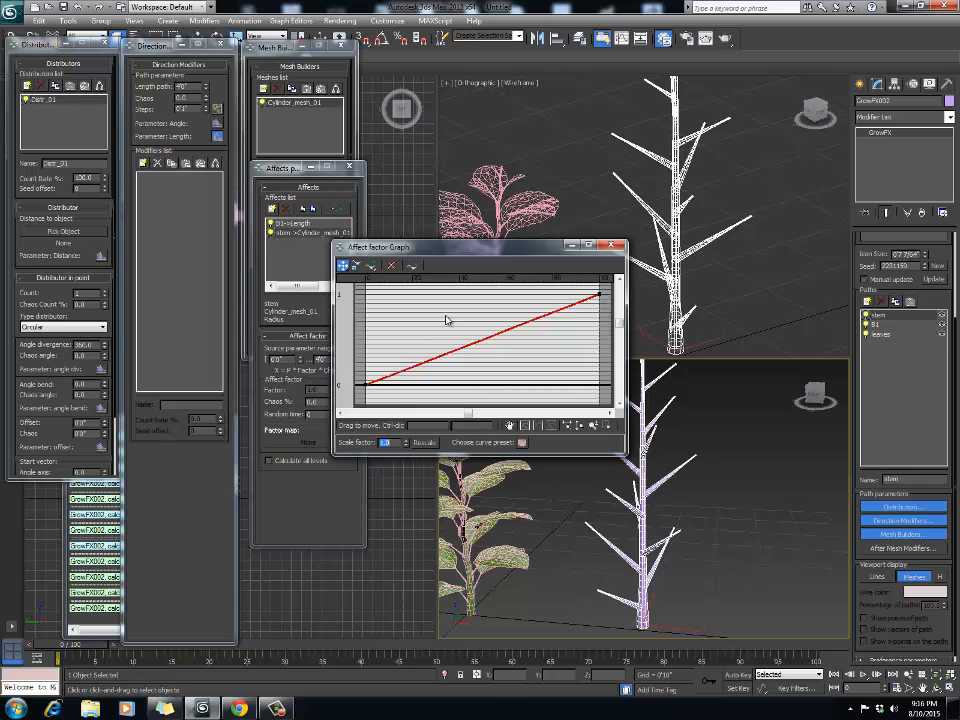
drag(505, 256, 394, 430)
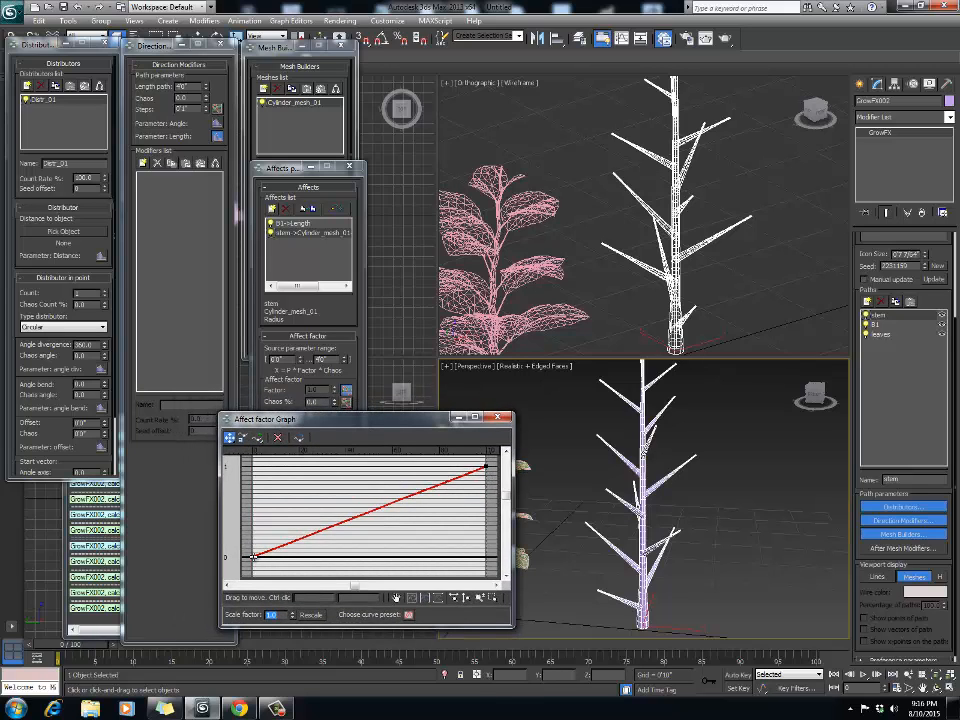
drag(255, 556, 250, 556)
drag(434, 417, 403, 386)
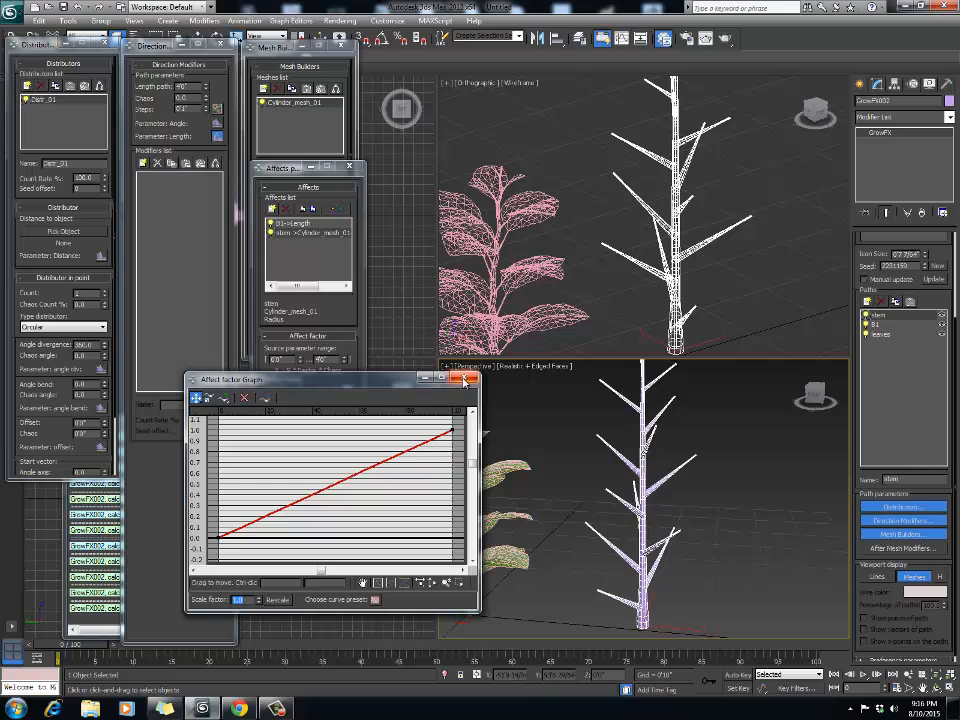
Step: Vary the stem's path length to test how the stem radius scales, restore it to 4'0", and inspect the plant
click(464, 380)
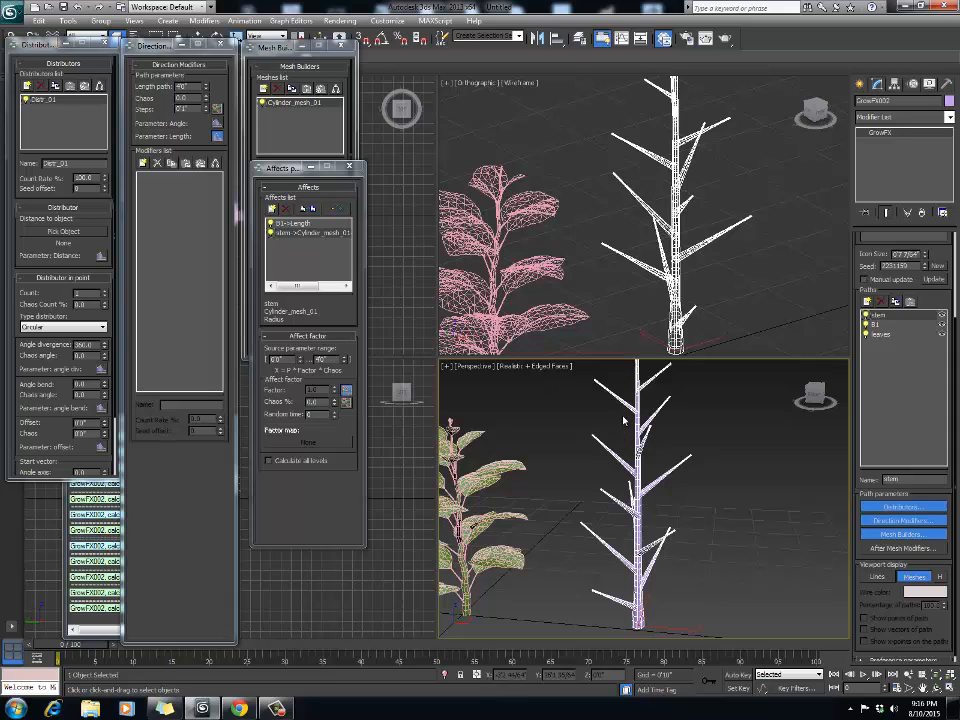
mouse_move(207, 88)
mouse_down()
mouse_move(221, 144)
mouse_move(218, 72)
mouse_up()
scroll(630, 496, down, 4)
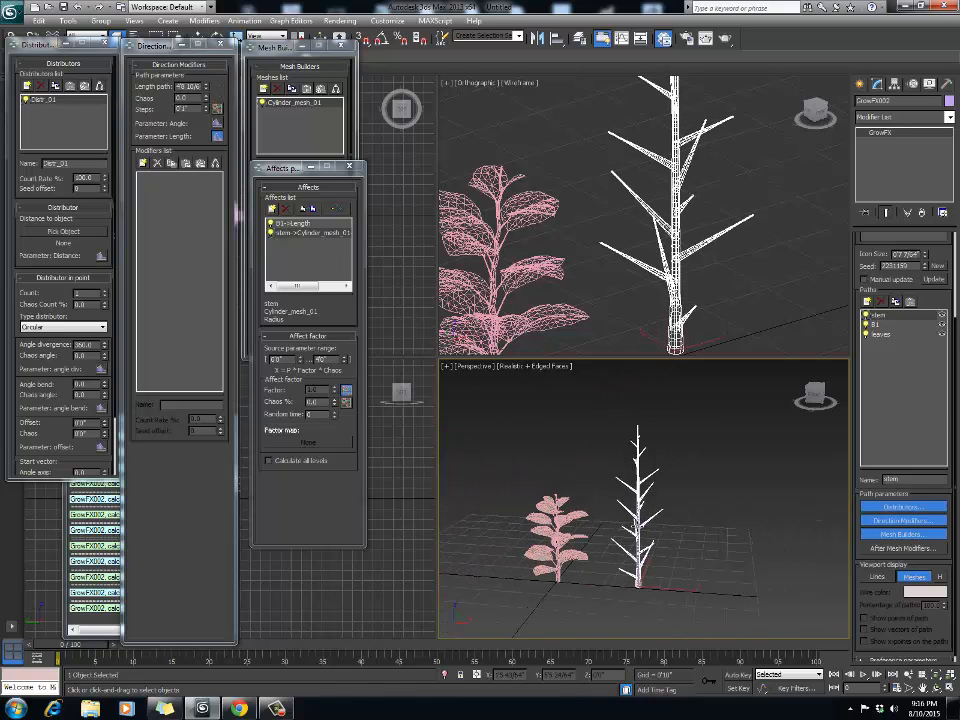
click(162, 90)
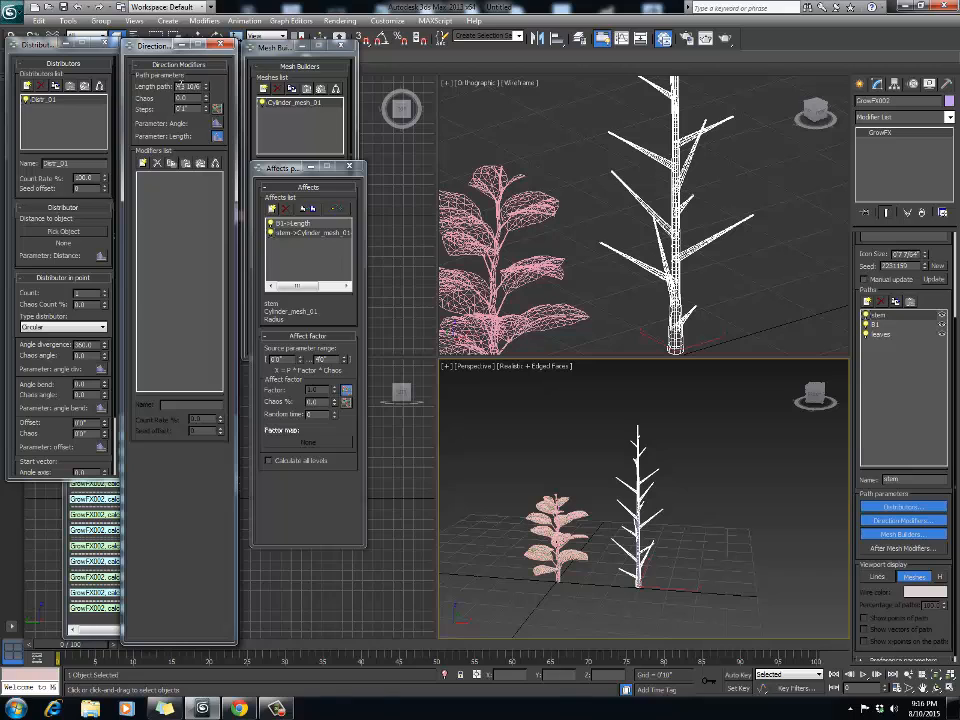
drag(180, 85, 331, 125)
text(4')
key(Return)
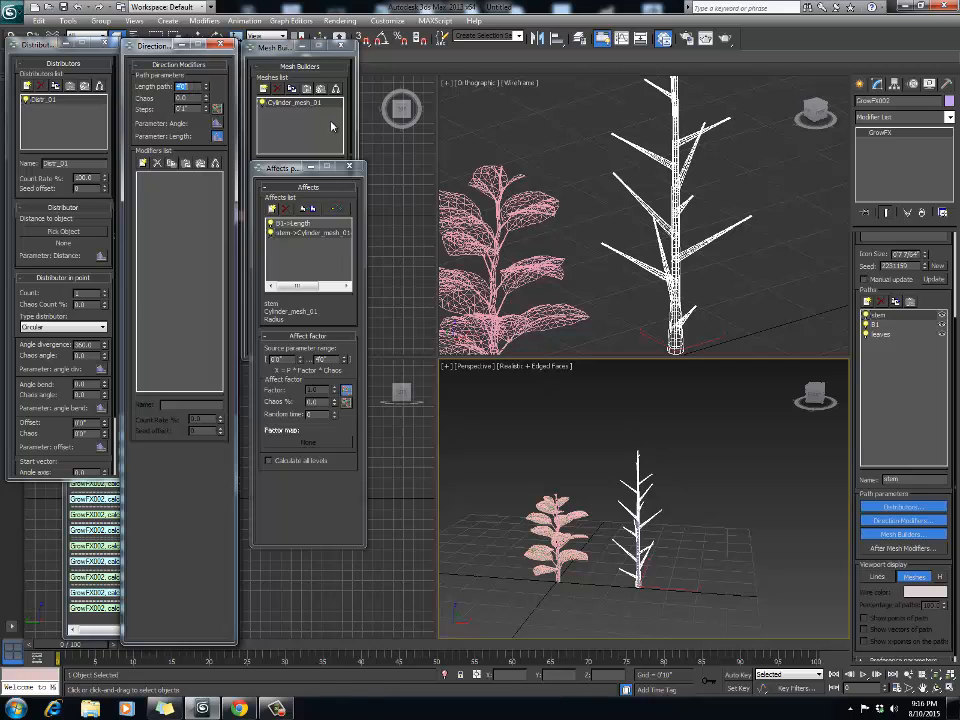
scroll(660, 490, up, 5)
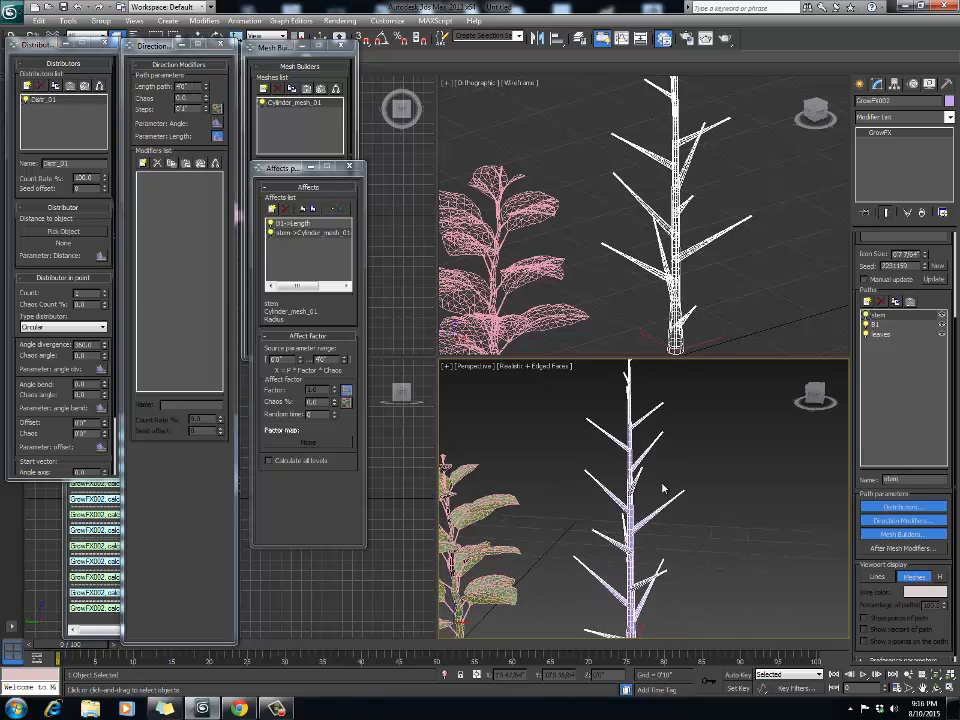
scroll(664, 460, down, 2)
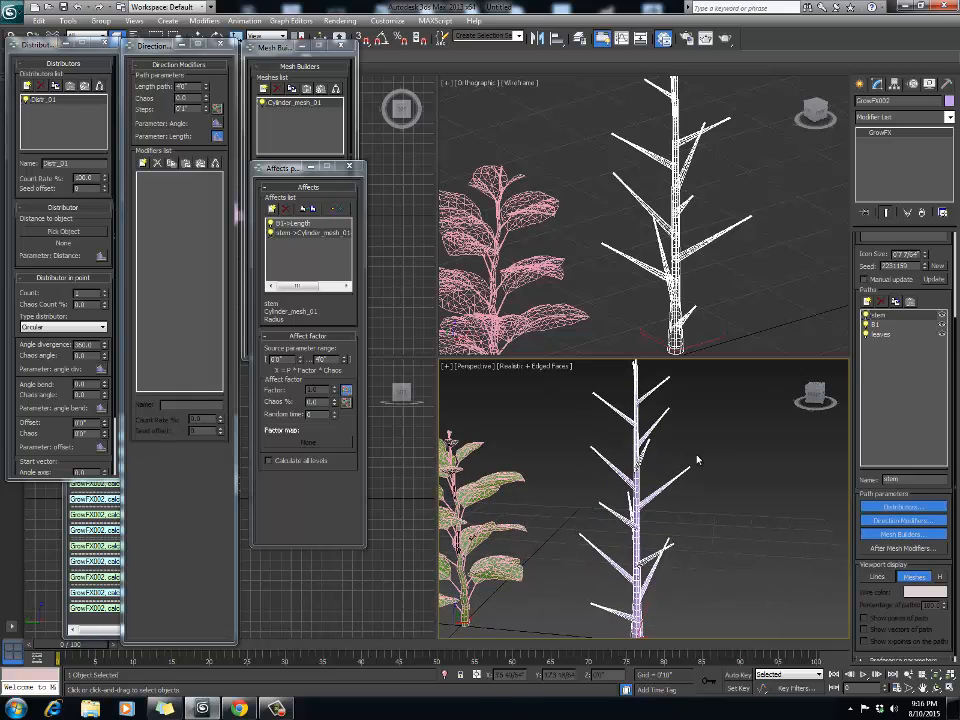
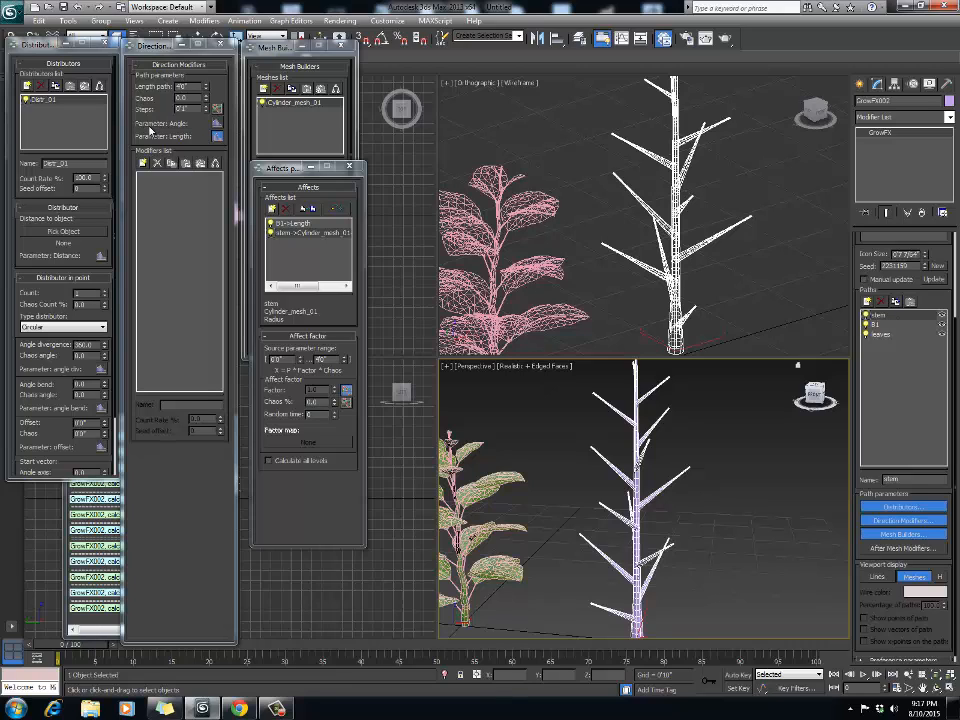
Step: Make the stem's path length also affect the Radius parameter of B1's Cylinder_mesh_01
click(217, 136)
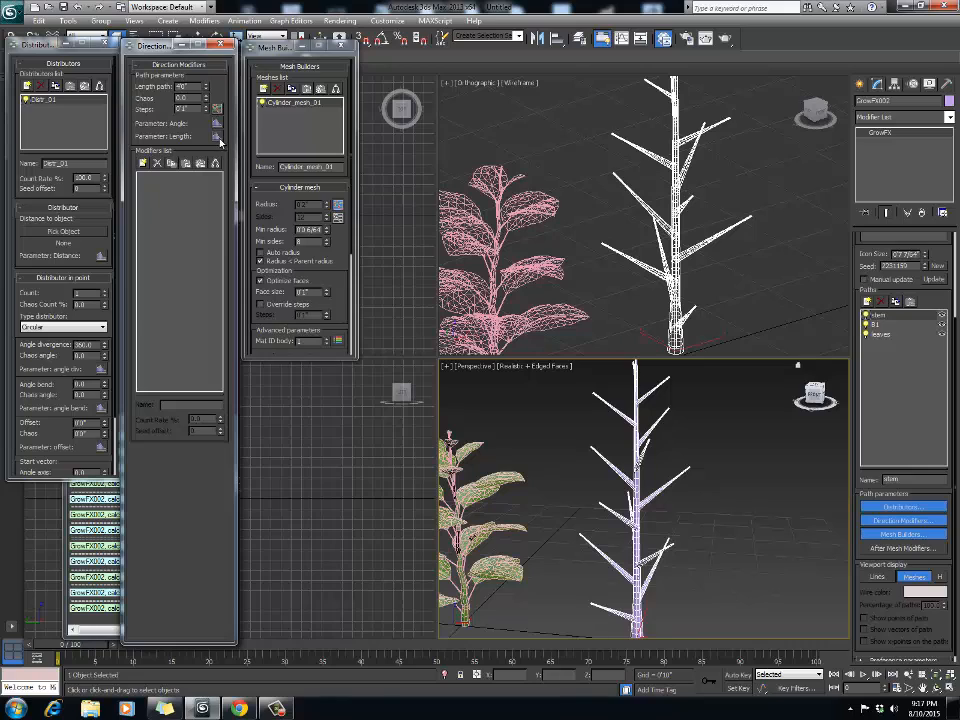
click(217, 137)
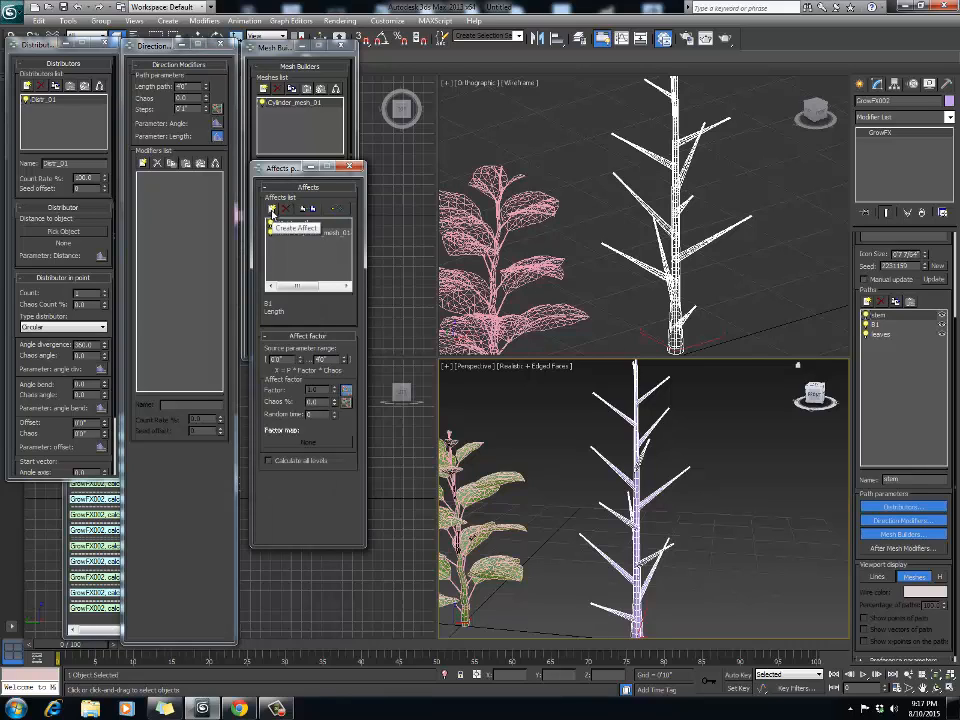
click(272, 210)
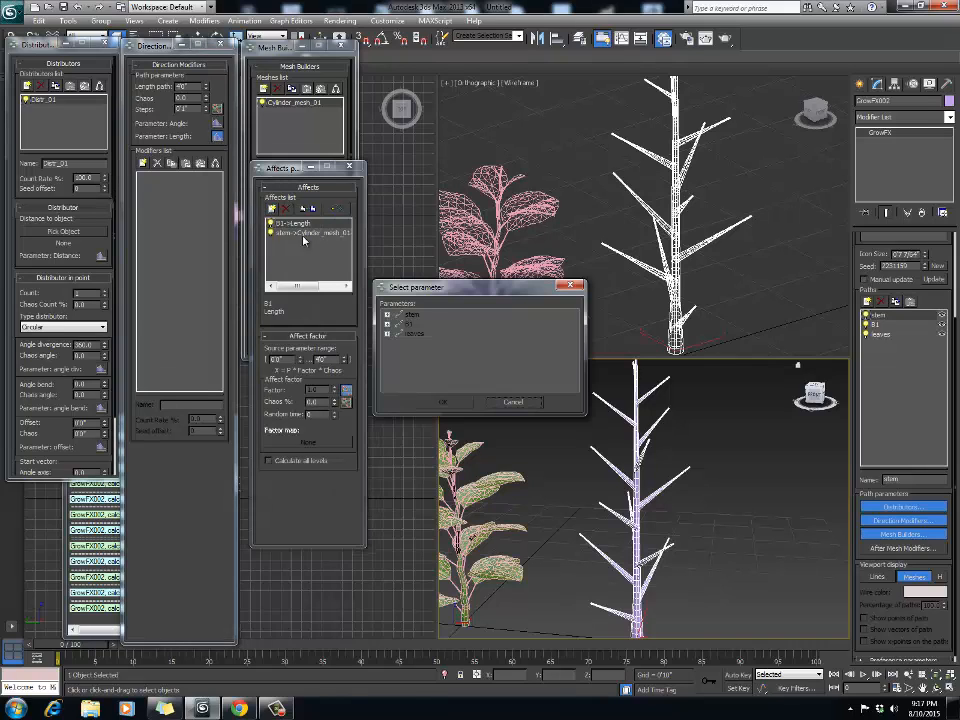
click(403, 325)
click(387, 324)
click(419, 344)
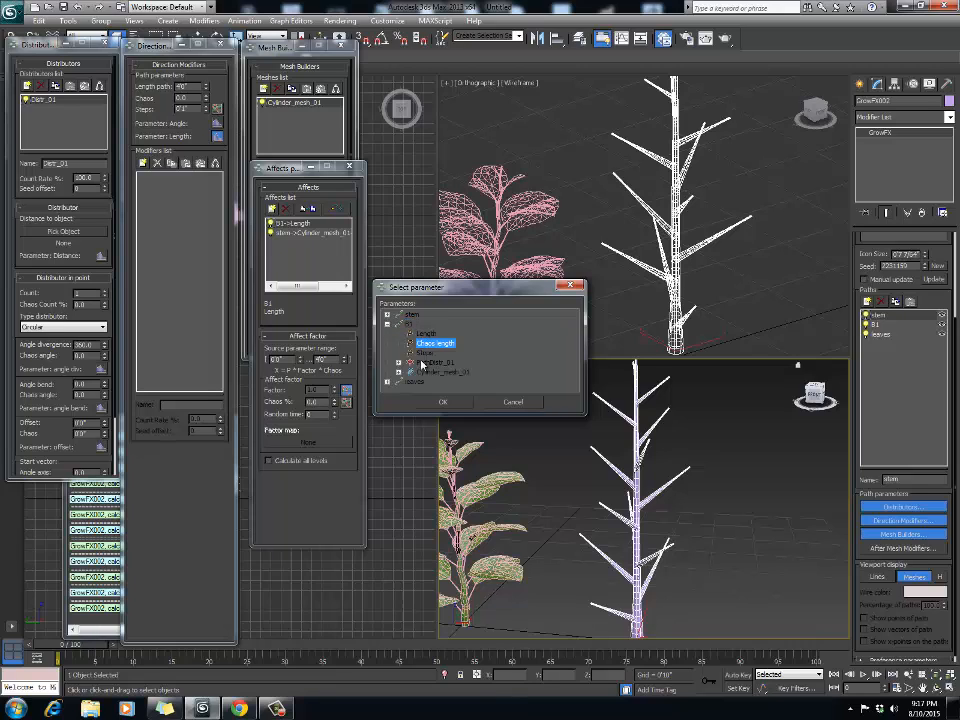
click(421, 362)
click(399, 363)
click(437, 382)
scroll(443, 377, down, 1)
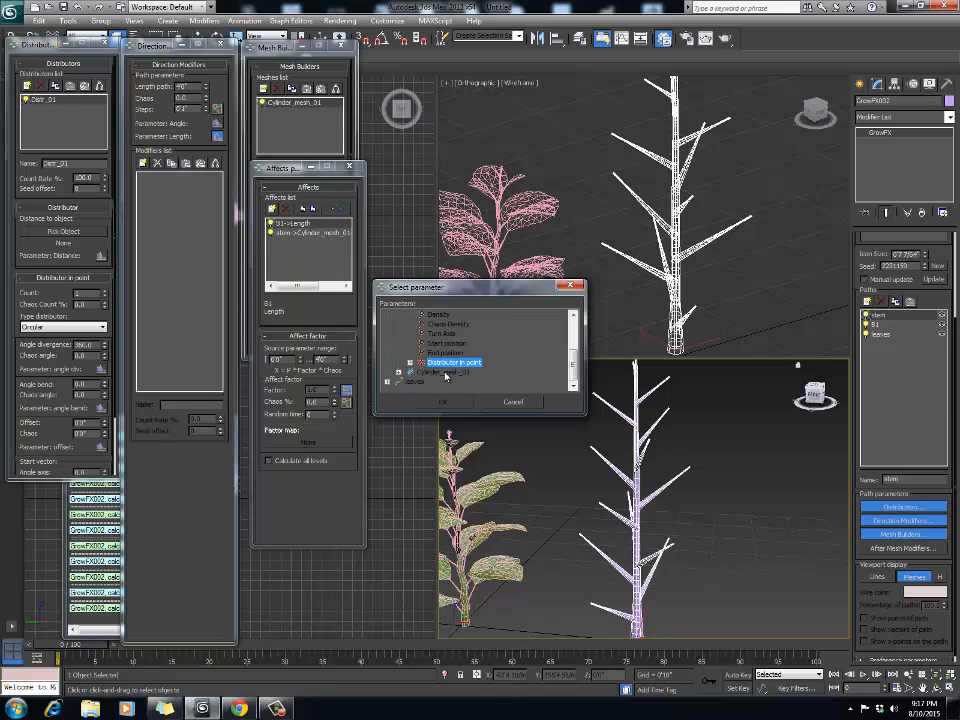
click(436, 373)
click(399, 372)
click(433, 324)
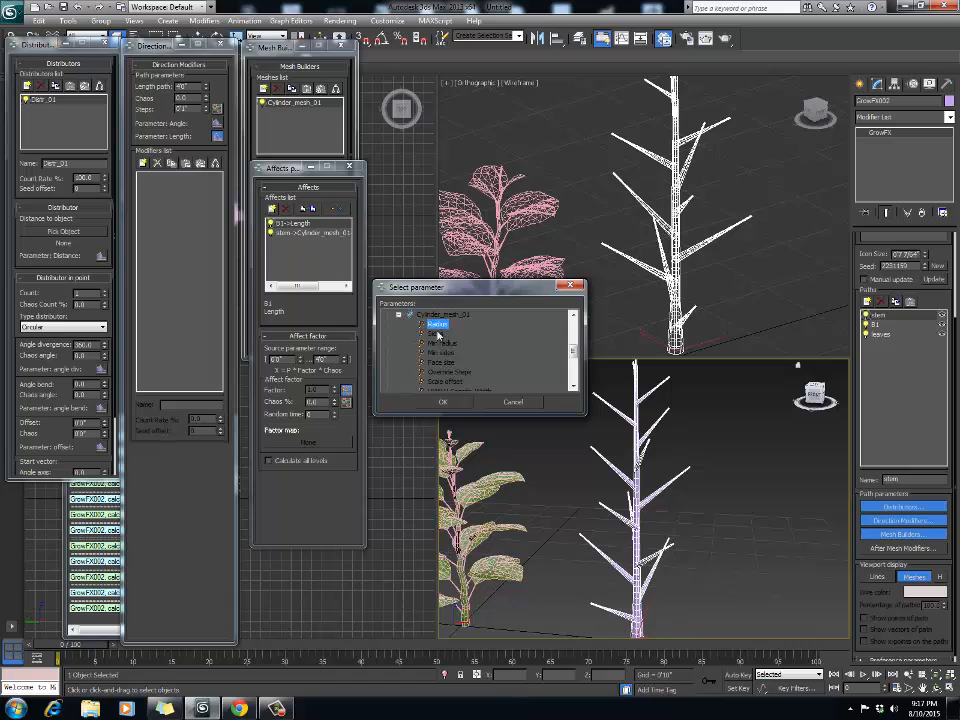
click(443, 401)
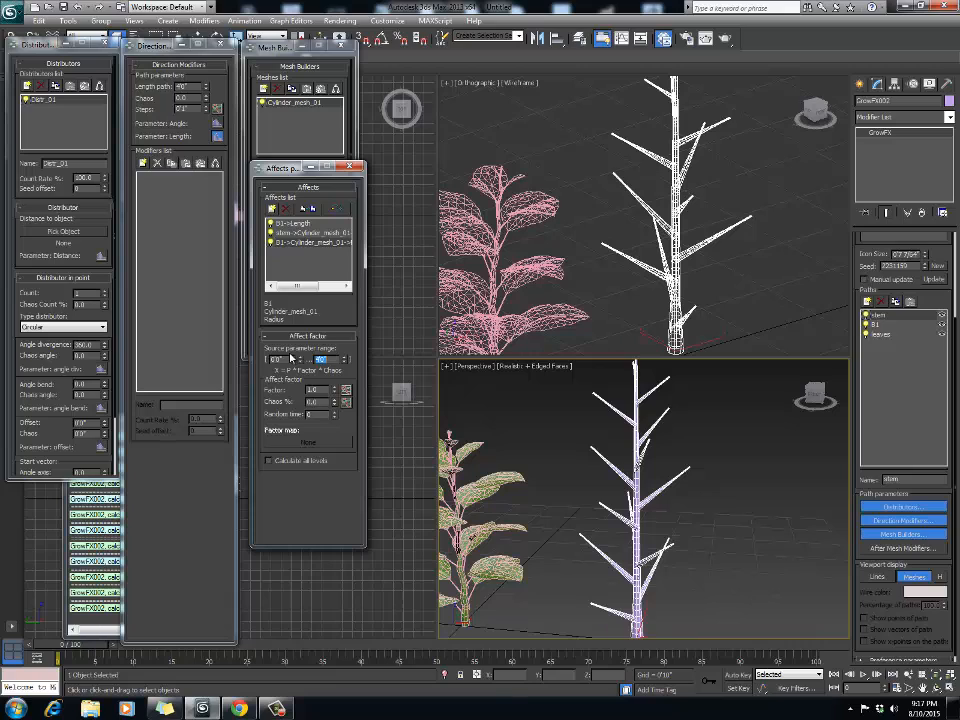
Step: With the B1 radius affect's source range limit at 4'0", drive its factor with a graph rising linearly from 0 to 1
click(345, 389)
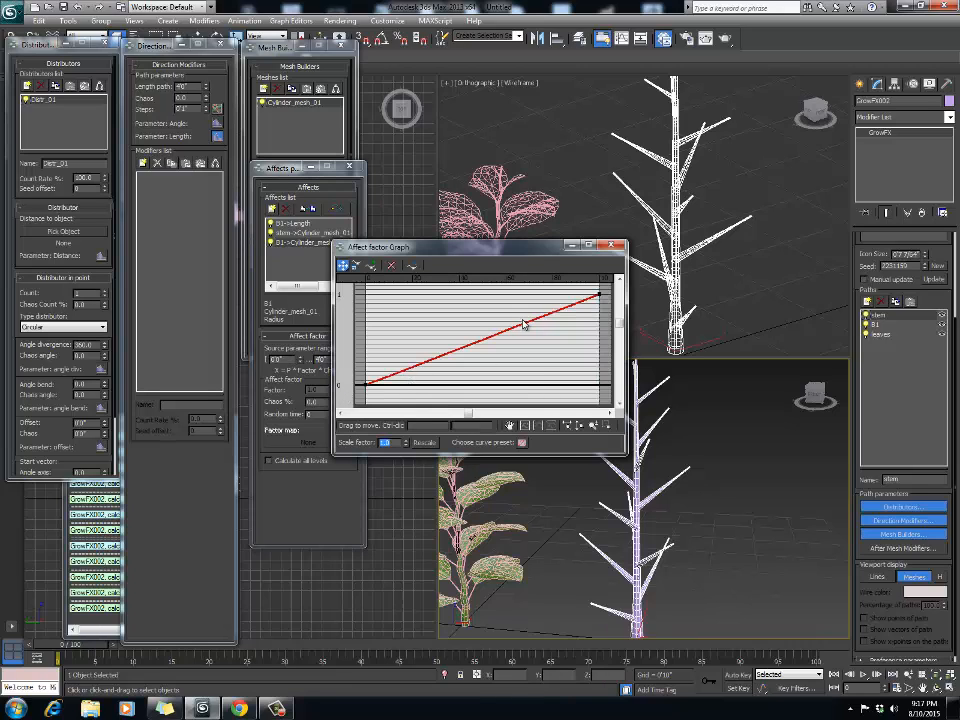
drag(520, 249, 342, 352)
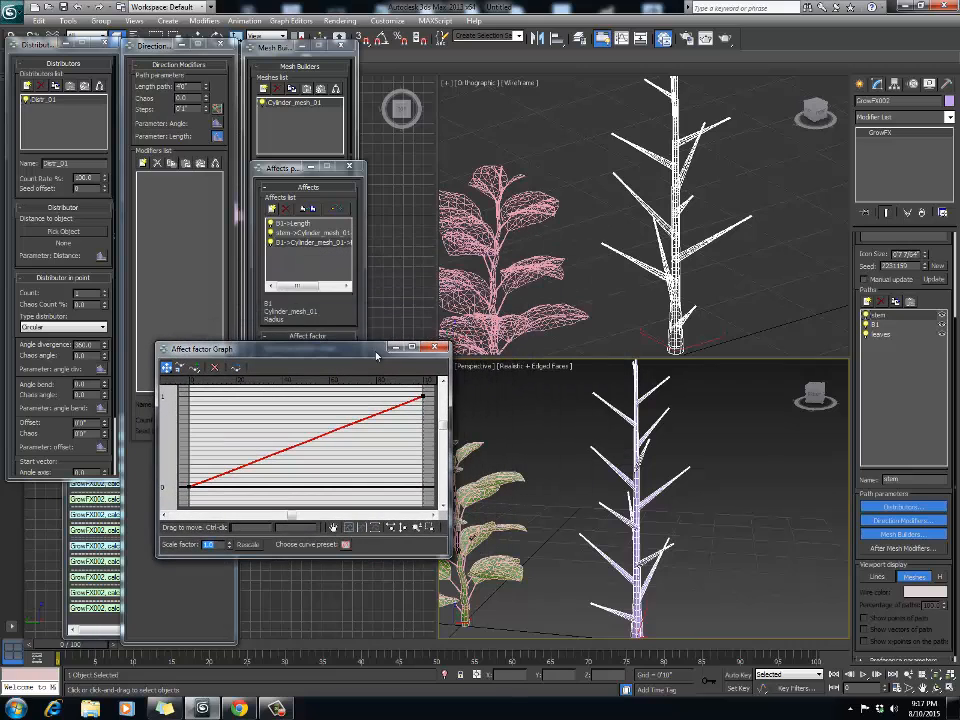
click(435, 348)
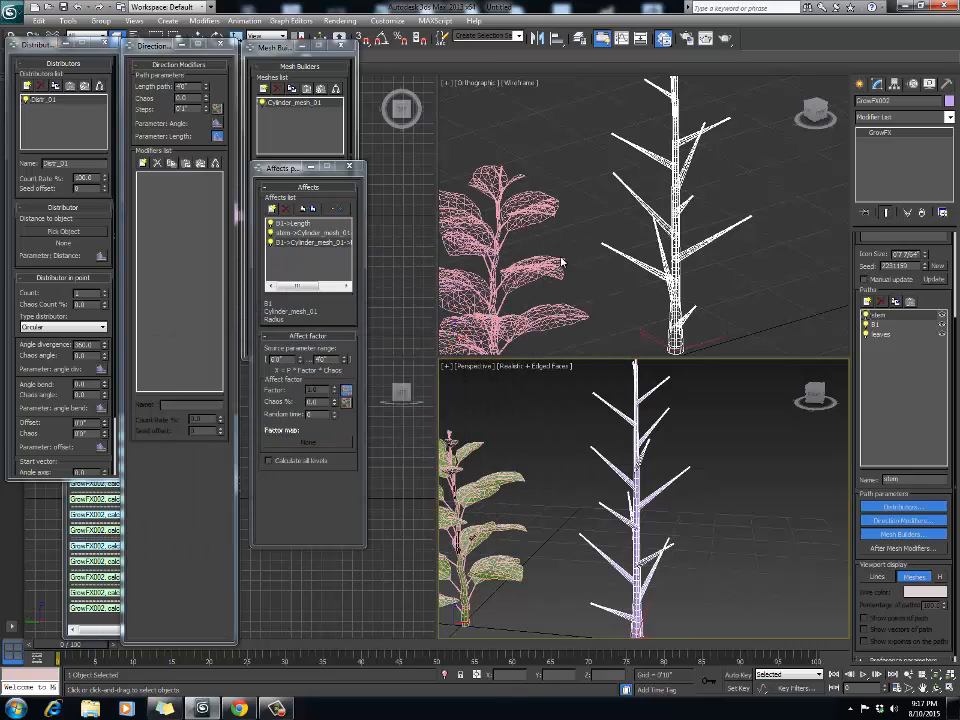
Step: Vary the stem's path length to test the branch radius scaling, restore it to 4'0", and view the plant unselected
mouse_move(209, 88)
mouse_down()
mouse_move(209, 136)
mouse_move(203, 75)
mouse_move(205, 106)
mouse_move(205, 84)
mouse_move(206, 106)
mouse_move(206, 96)
mouse_up()
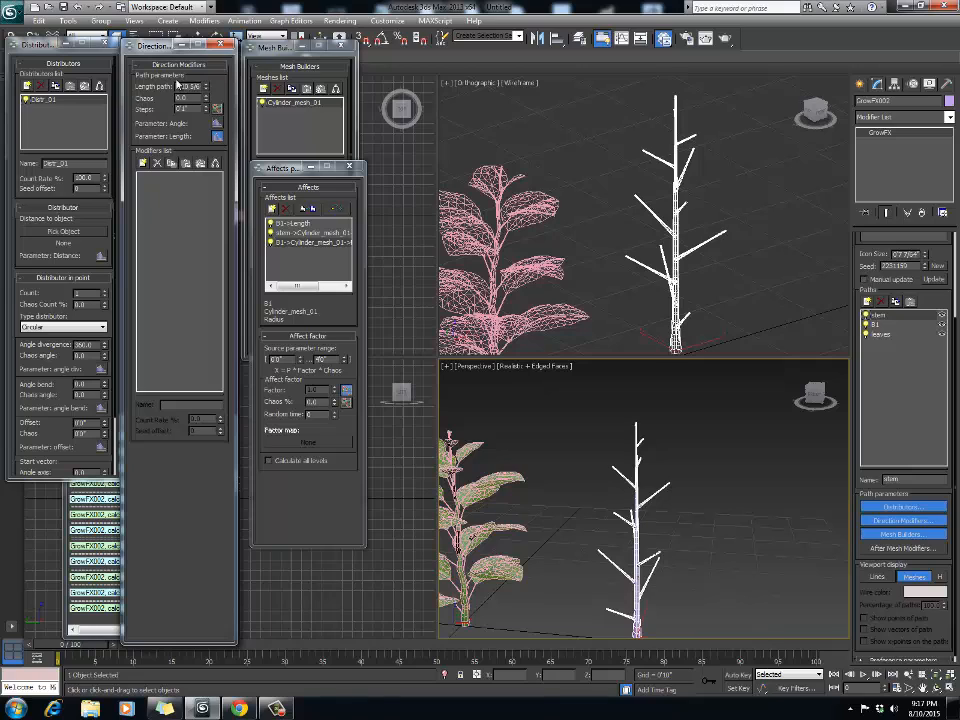
double_click(183, 86)
text(4)
key(Return)
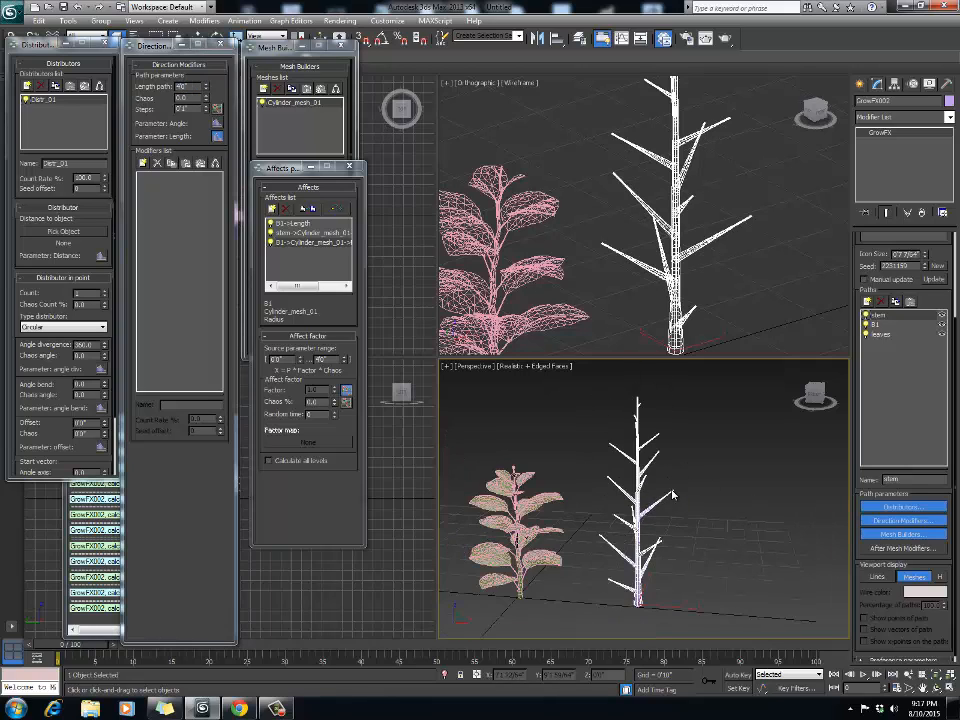
click(692, 462)
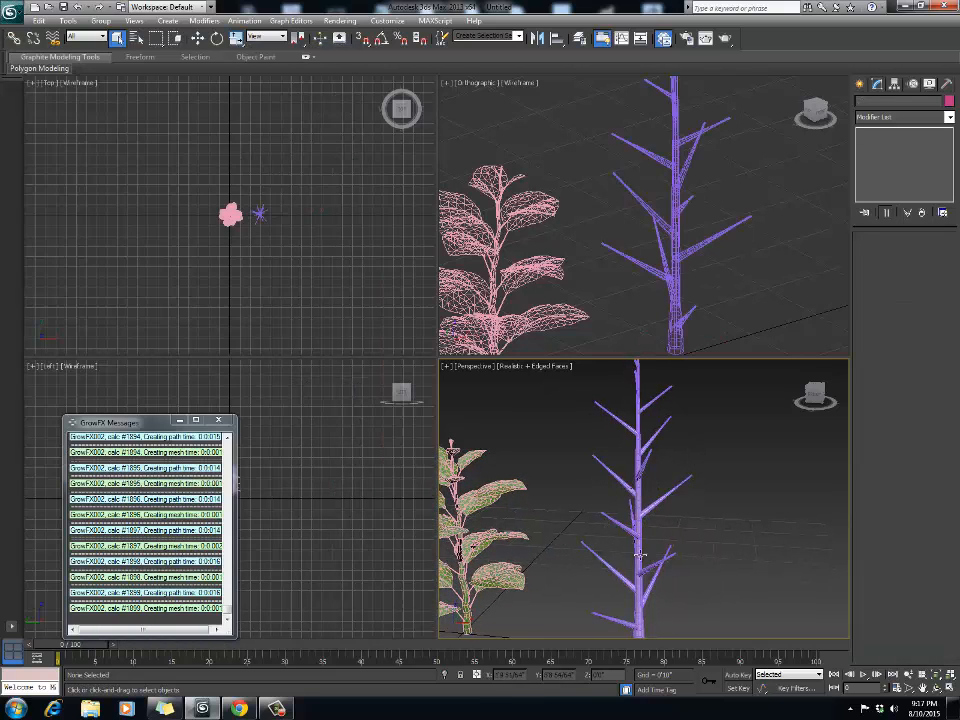
click(664, 514)
Step: Add a Leaves mesh builder to the leaves path and inspect the leaves on the branches
click(903, 336)
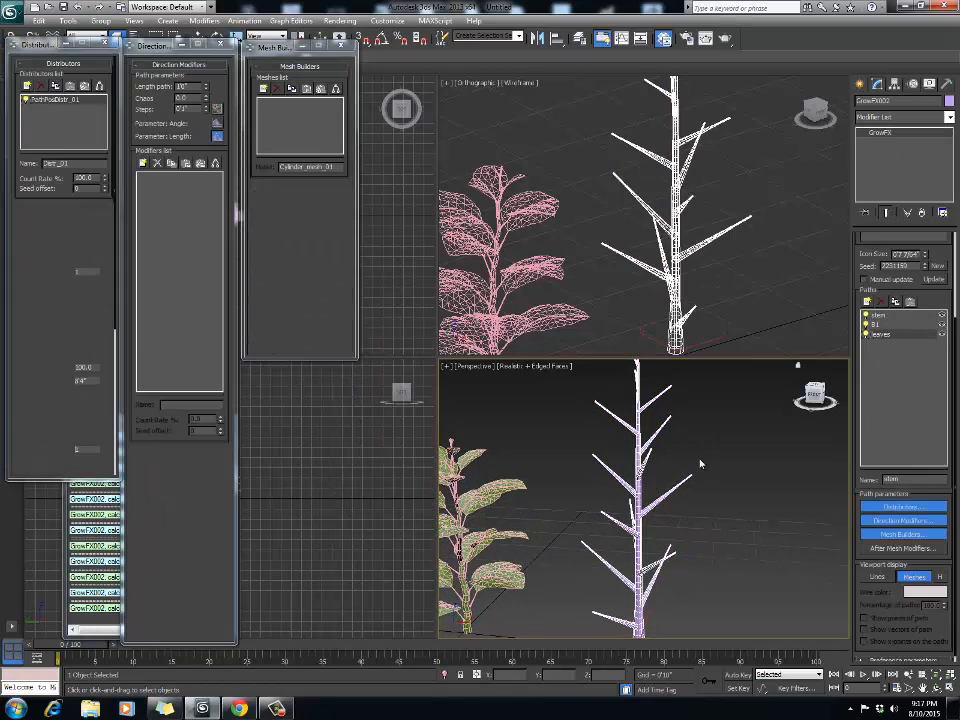
scroll(674, 472, down, 4)
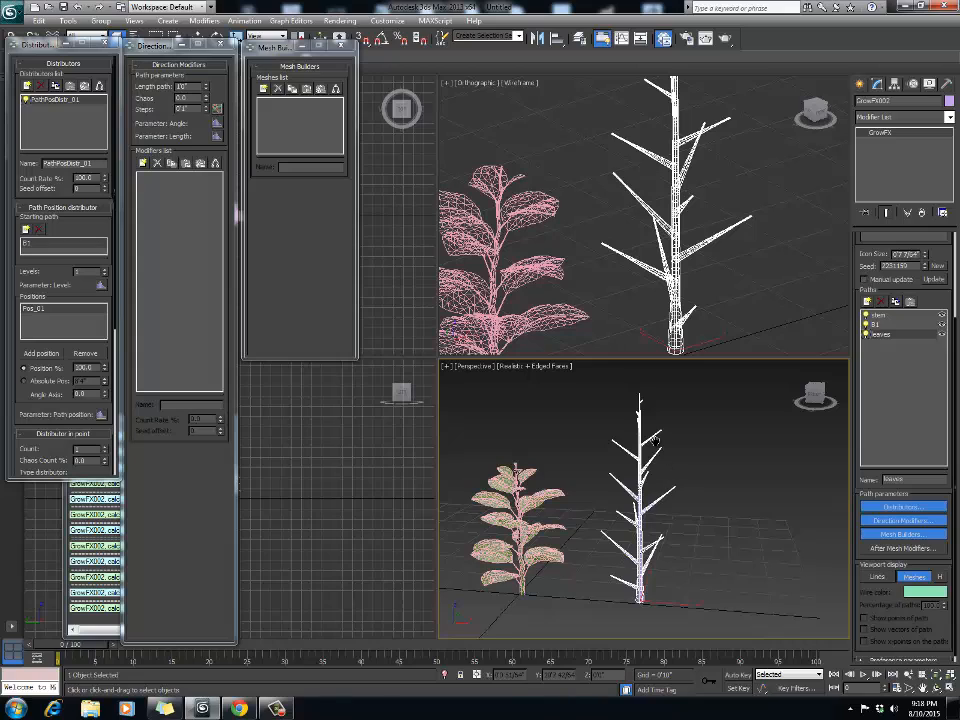
middle_drag(657, 439, 650, 442)
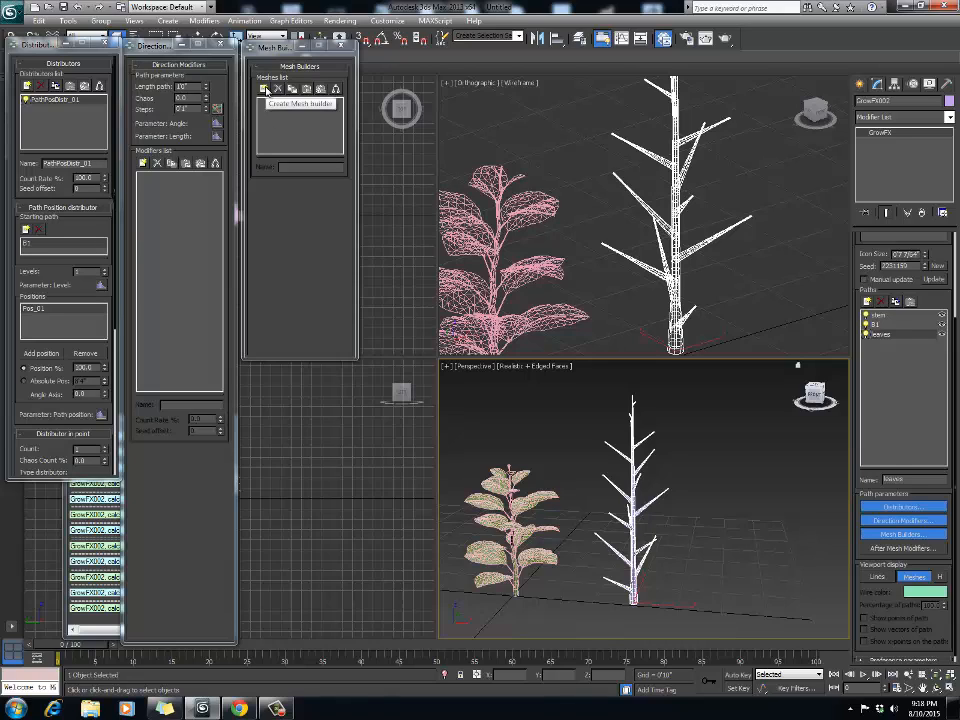
click(265, 89)
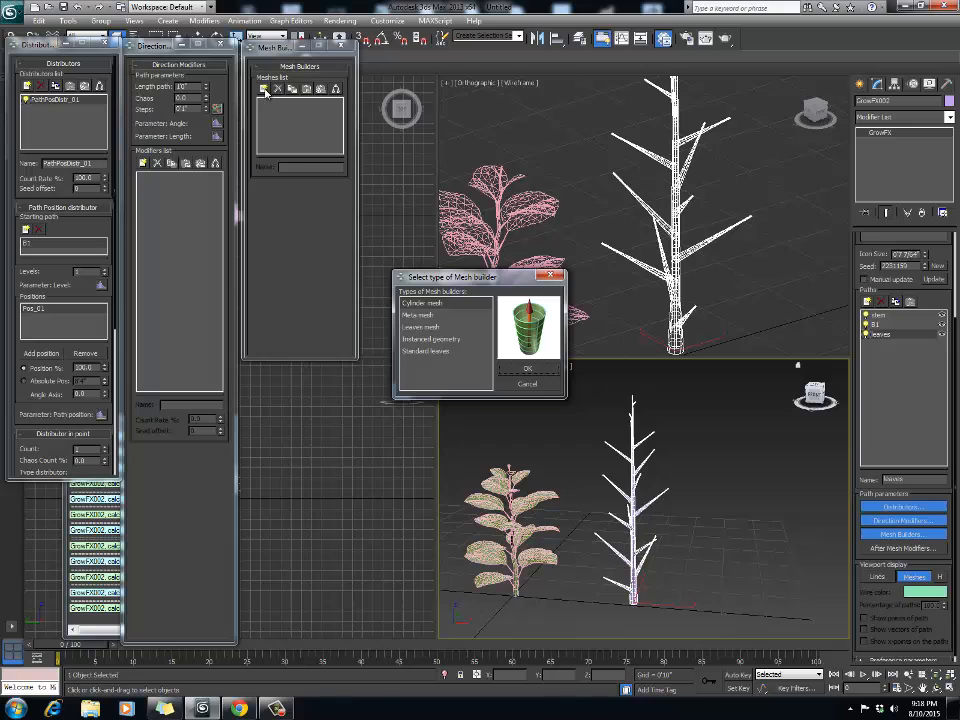
click(440, 327)
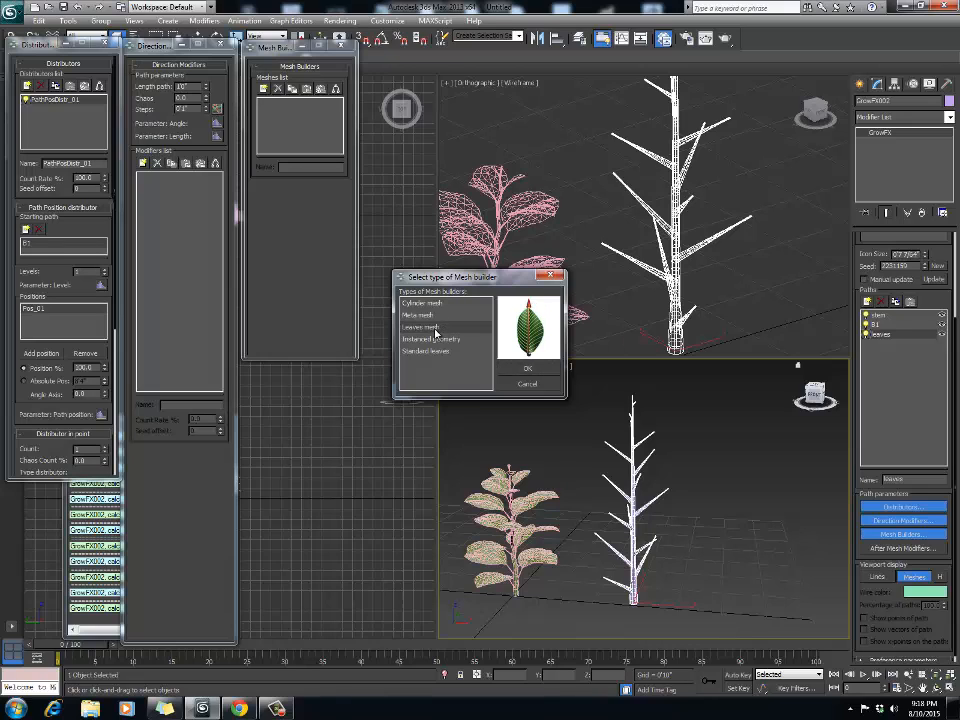
click(535, 368)
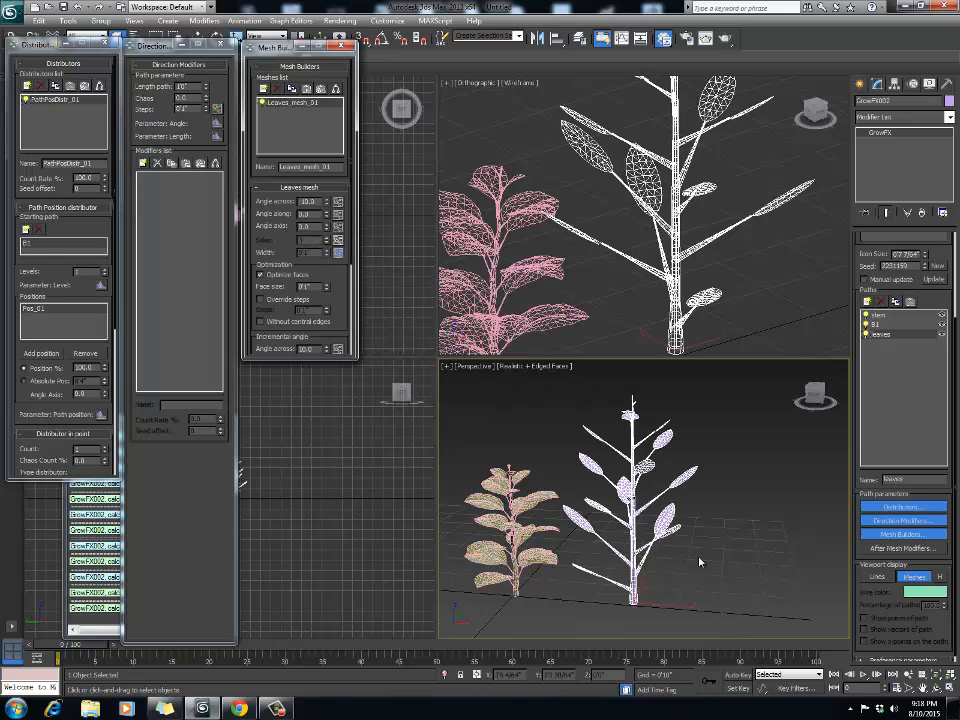
scroll(645, 537, up, 6)
scroll(645, 537, down, 5)
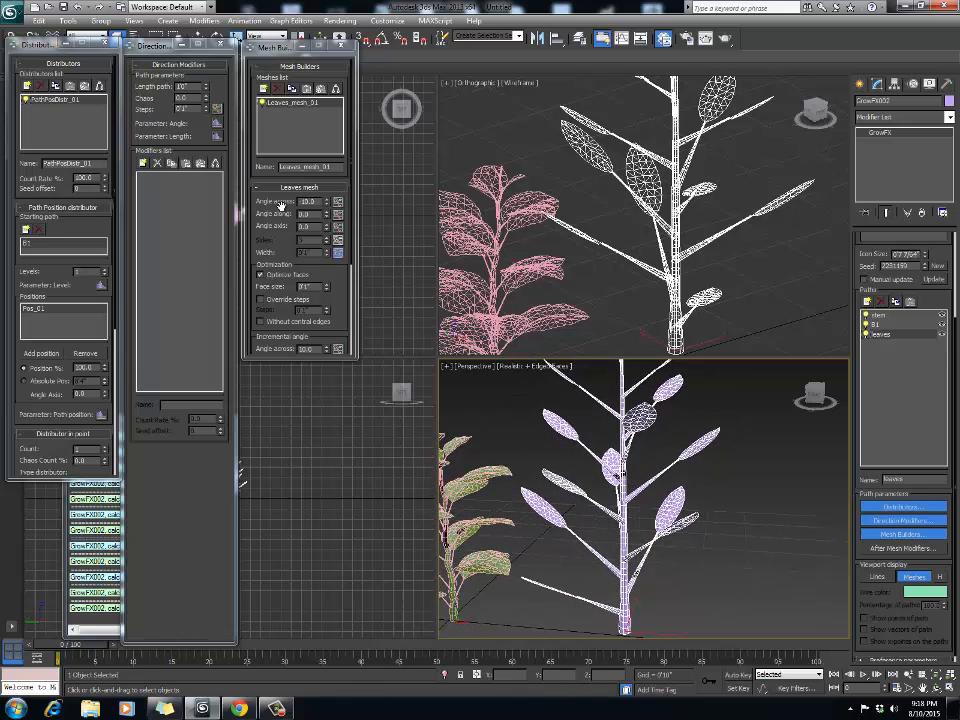
Step: Widen the leaves by raising the scale factor of the leaf mesh's width graph to 2.74
click(183, 86)
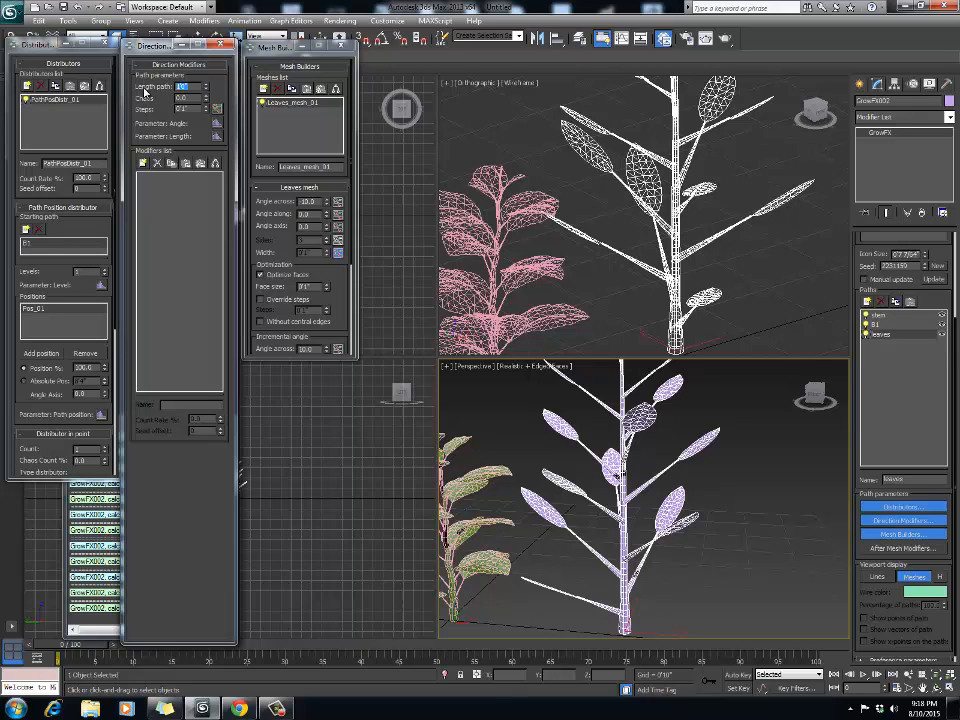
mouse_move(646, 480)
middle_down()
mouse_move(643, 525)
mouse_move(630, 506)
mouse_move(648, 477)
mouse_move(633, 476)
middle_up()
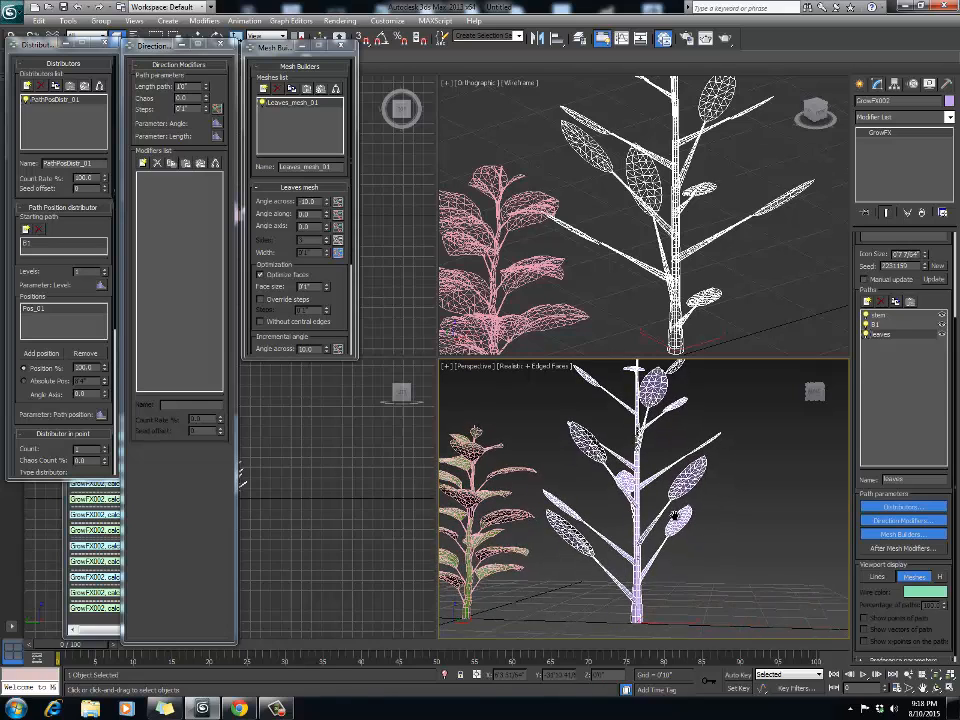
middle_drag(677, 516, 665, 522)
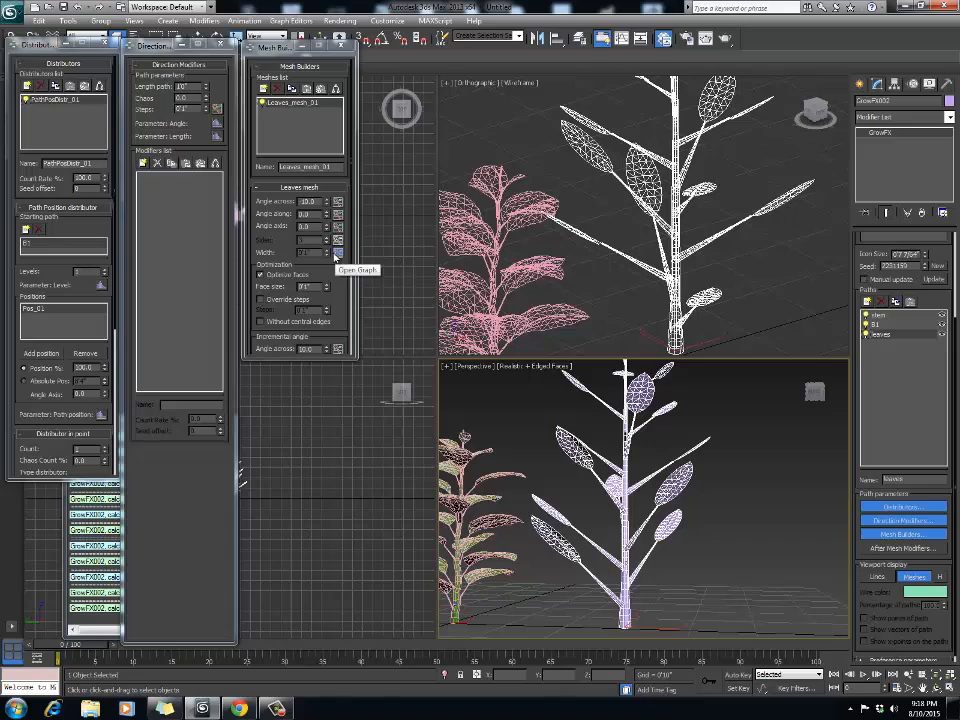
click(339, 255)
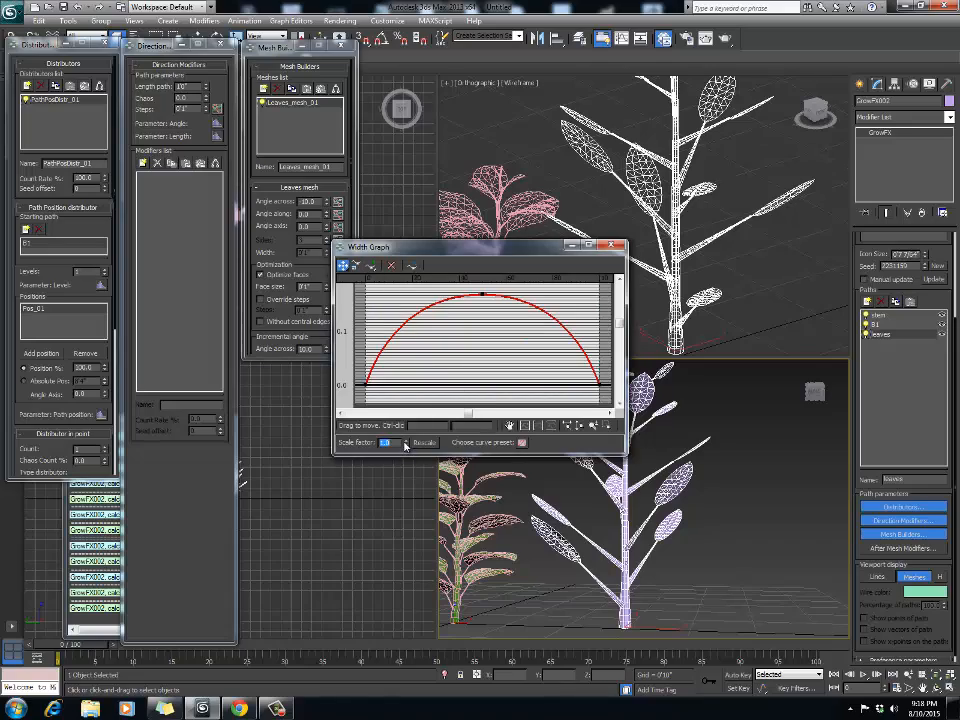
drag(405, 443, 396, 340)
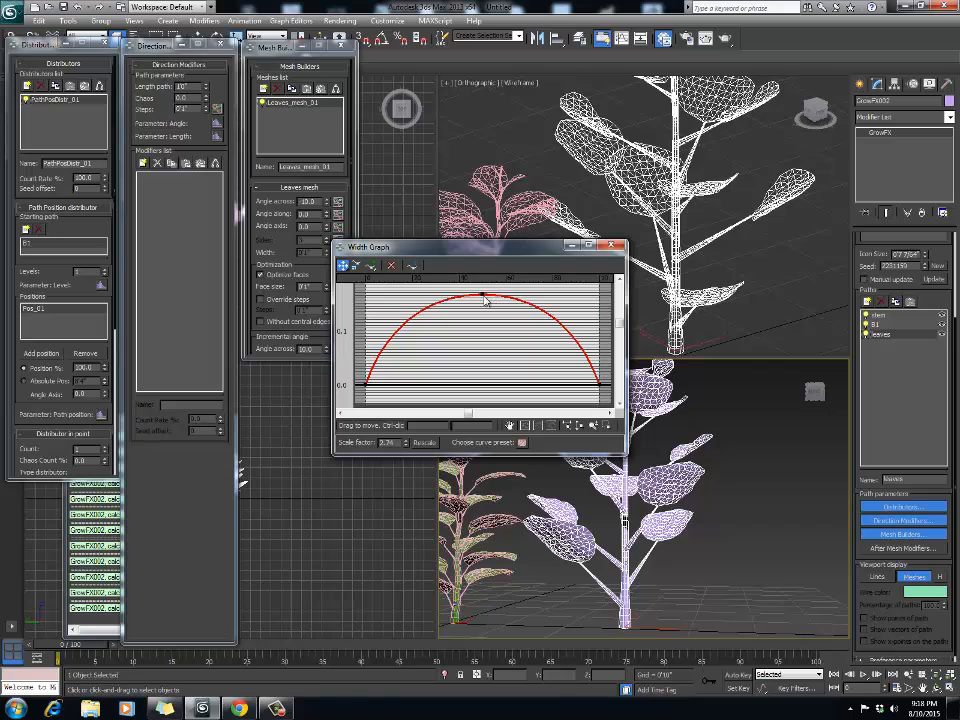
Step: Reshape the leaf width curve by moving its peak to about 38% along at 0.14 and lowering the end point's tangent handle
drag(484, 296, 458, 314)
click(598, 383)
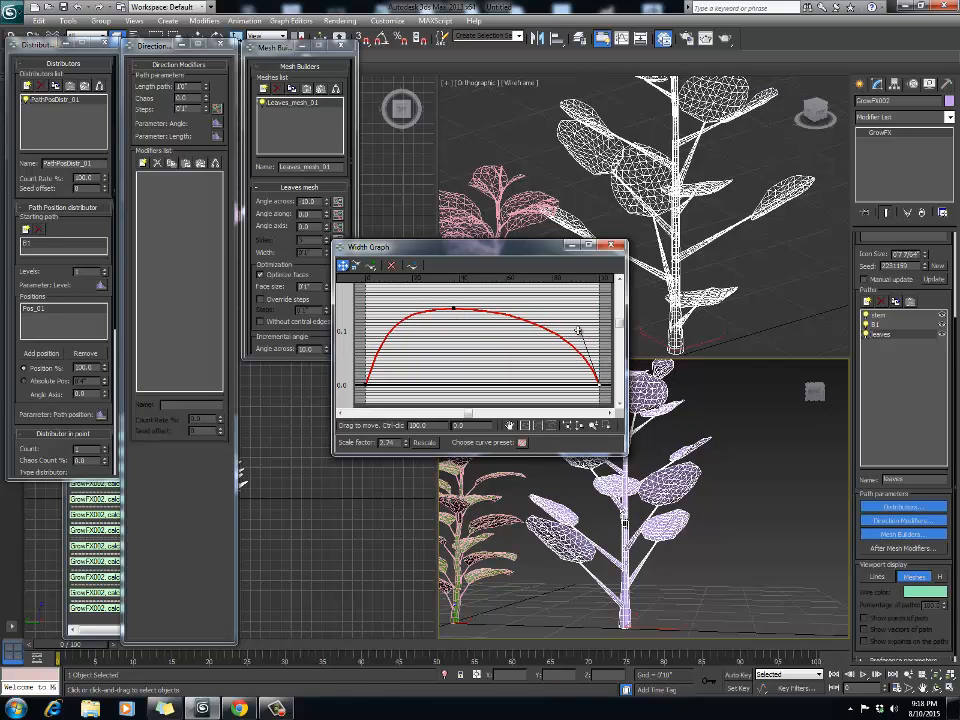
drag(578, 331, 583, 342)
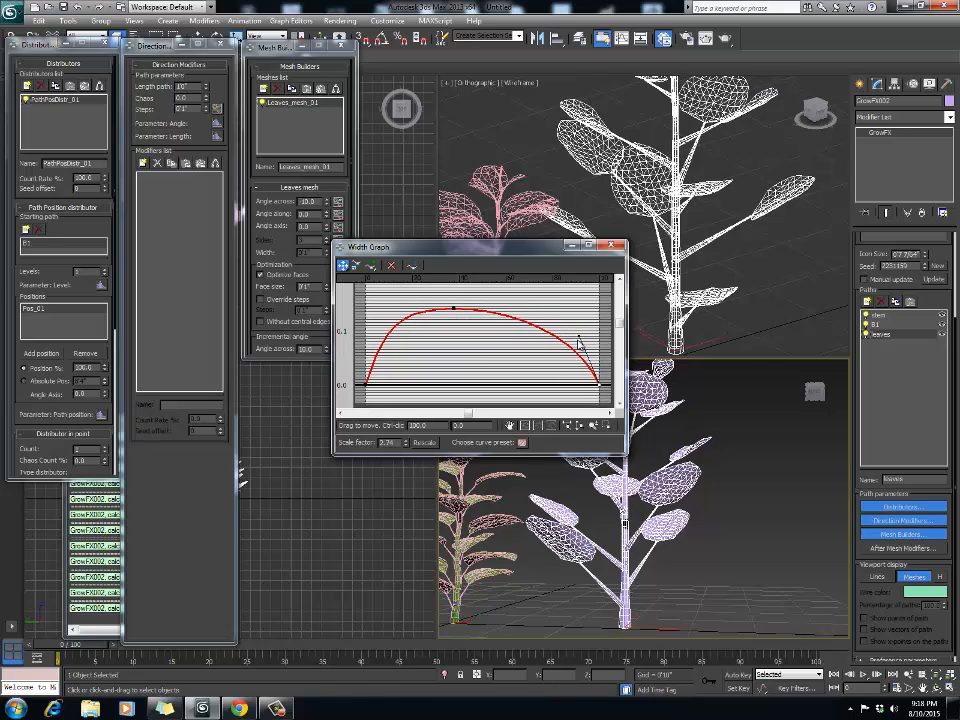
click(611, 244)
alt+middle_drag(618, 526, 634, 480)
scroll(600, 512, up, 3)
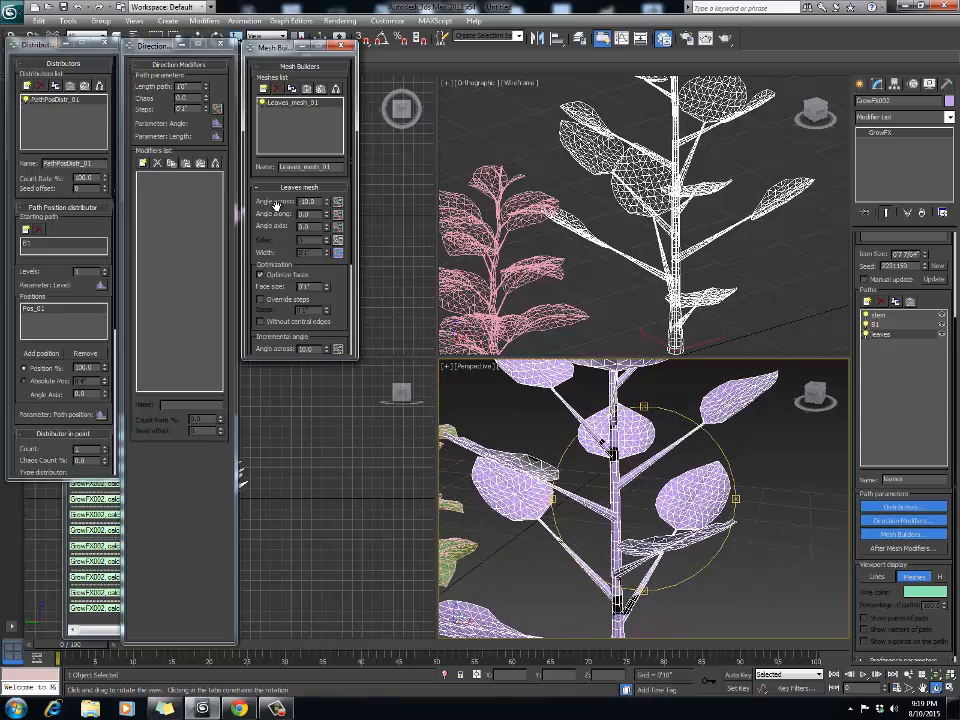
Step: Set the leaf mesh's main Angle across value to 13 and check the fold on a single leaf
scroll(684, 496, up, 6)
scroll(684, 496, up, 2)
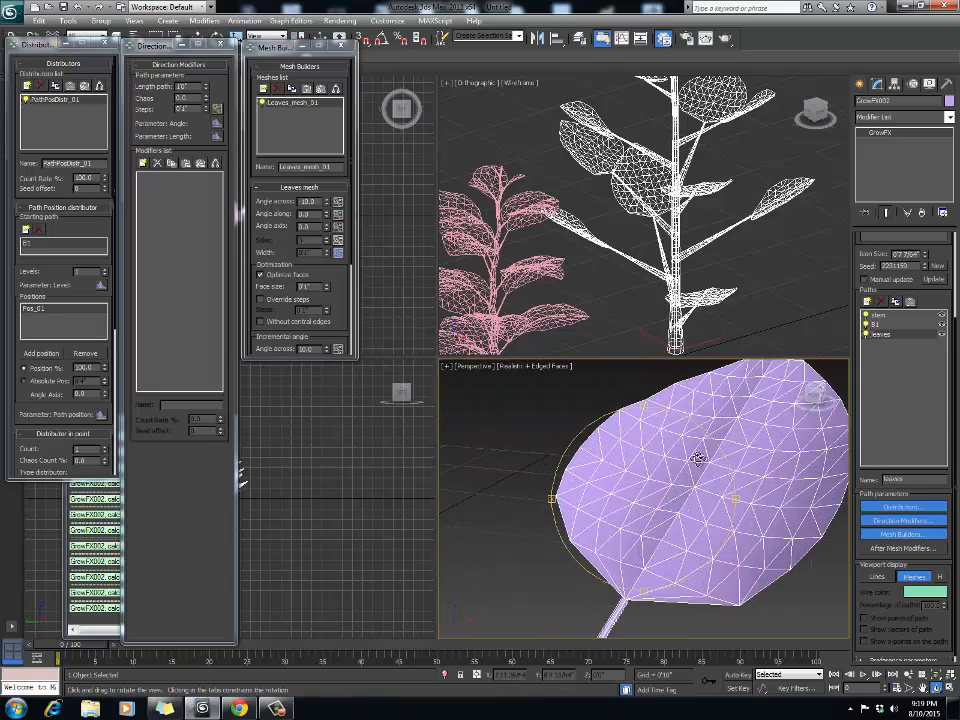
drag(328, 207, 321, 188)
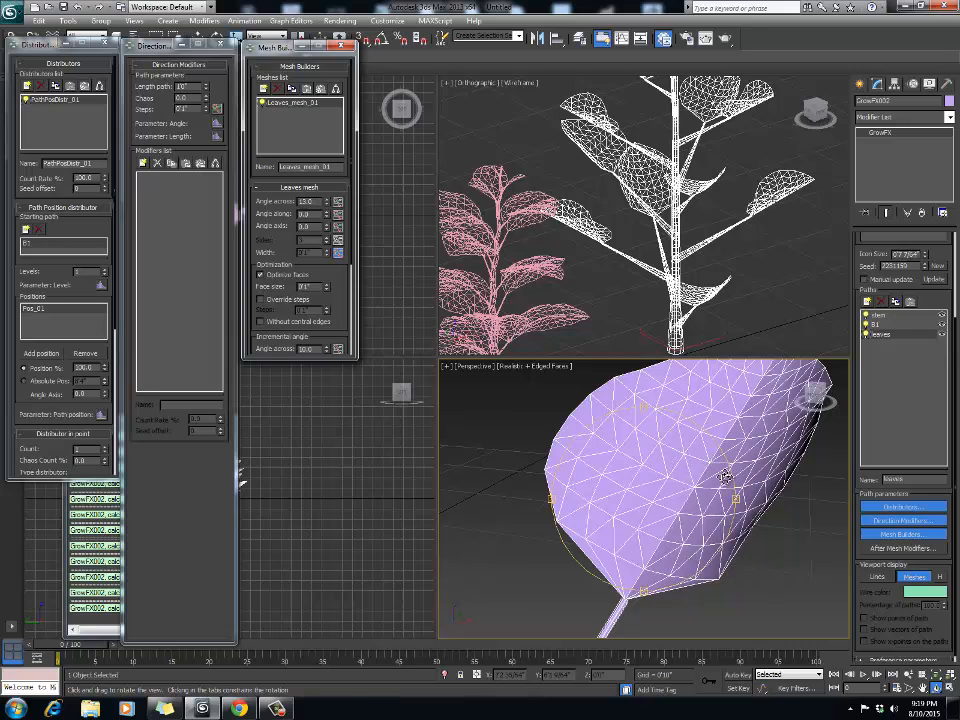
drag(725, 477, 678, 488)
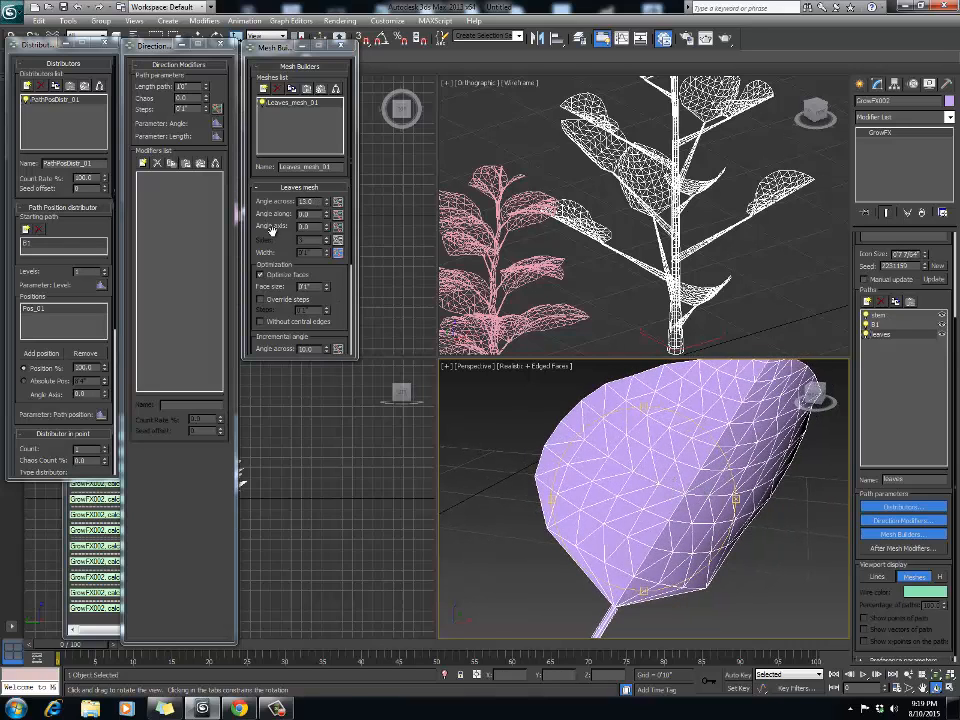
Step: Curve the leaf surface the opposite way by setting the leaf mesh's incremental Angle across to -8
scroll(267, 215, down, 1)
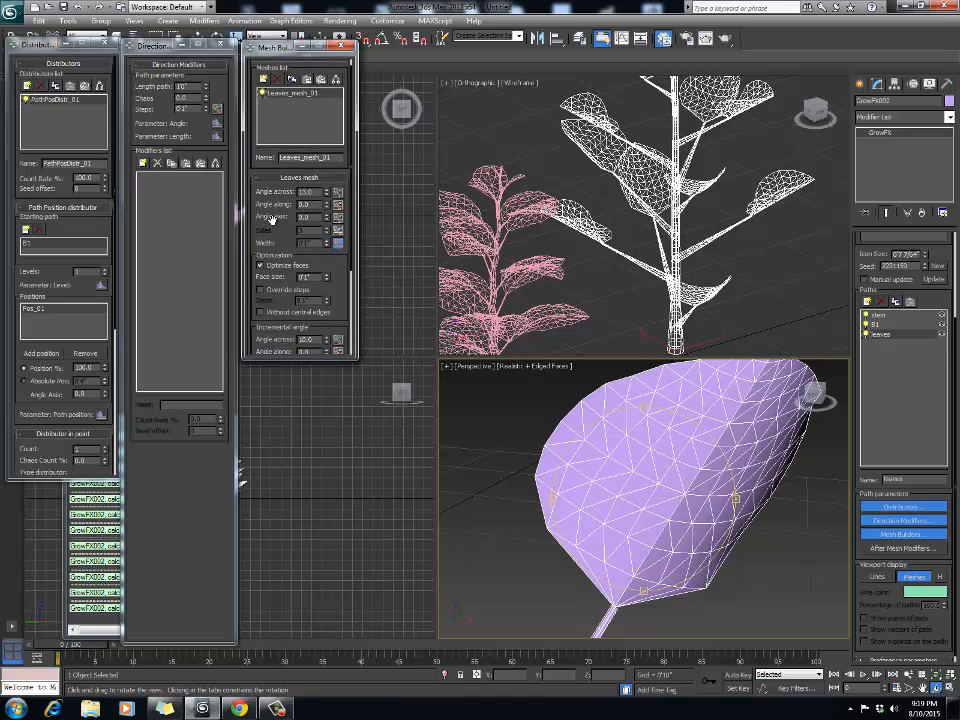
scroll(276, 220, down, 4)
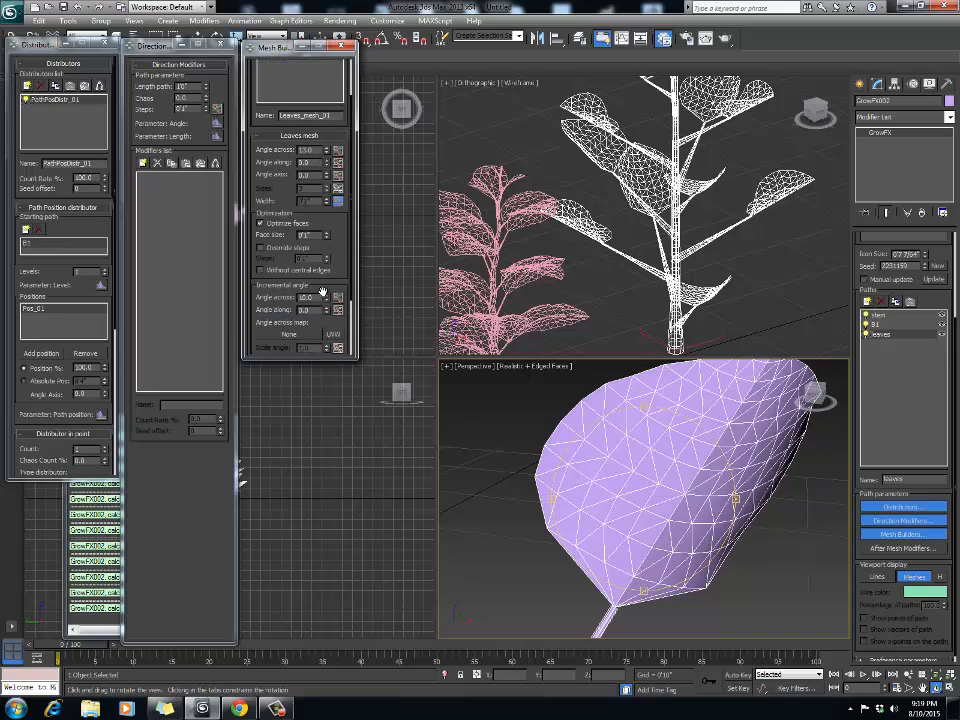
scroll(327, 265, down, 4)
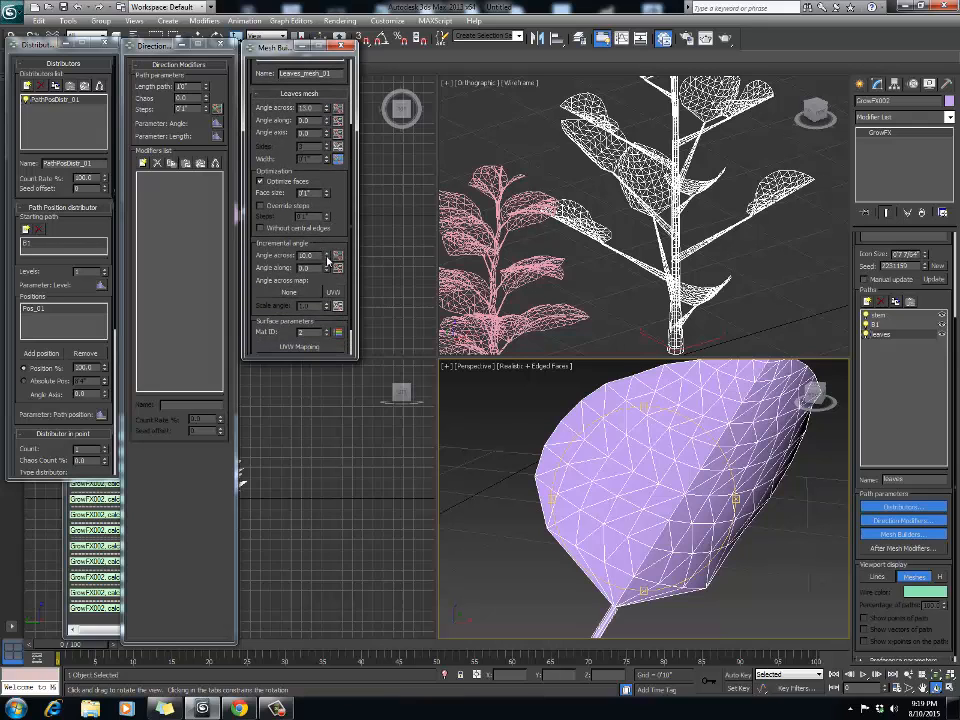
drag(606, 467, 690, 497)
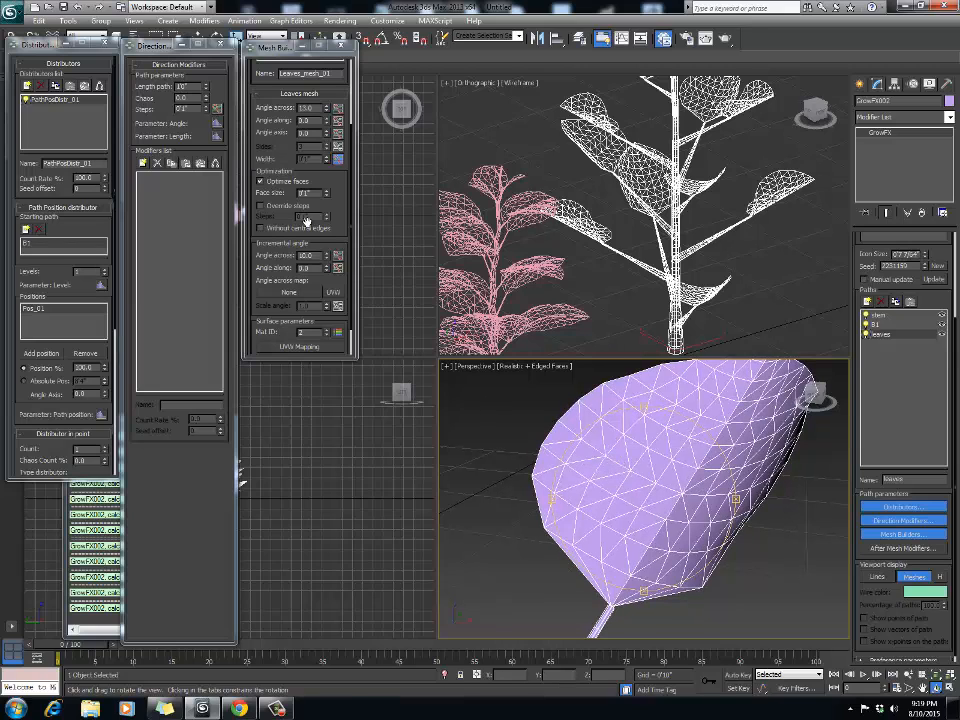
drag(333, 181, 336, 168)
drag(692, 514, 658, 508)
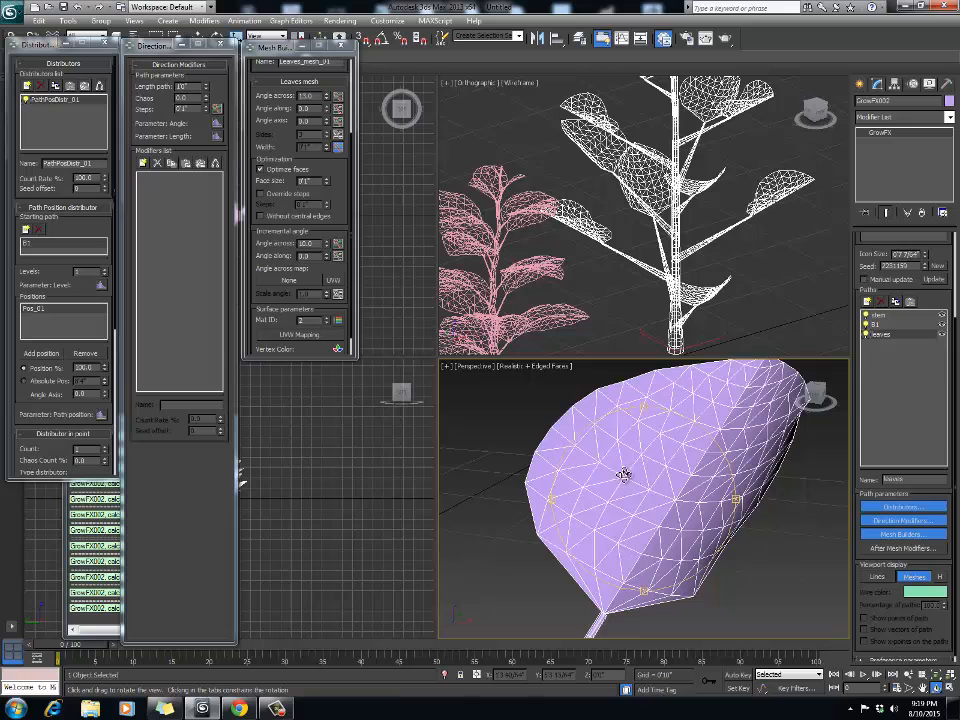
drag(645, 495, 641, 497)
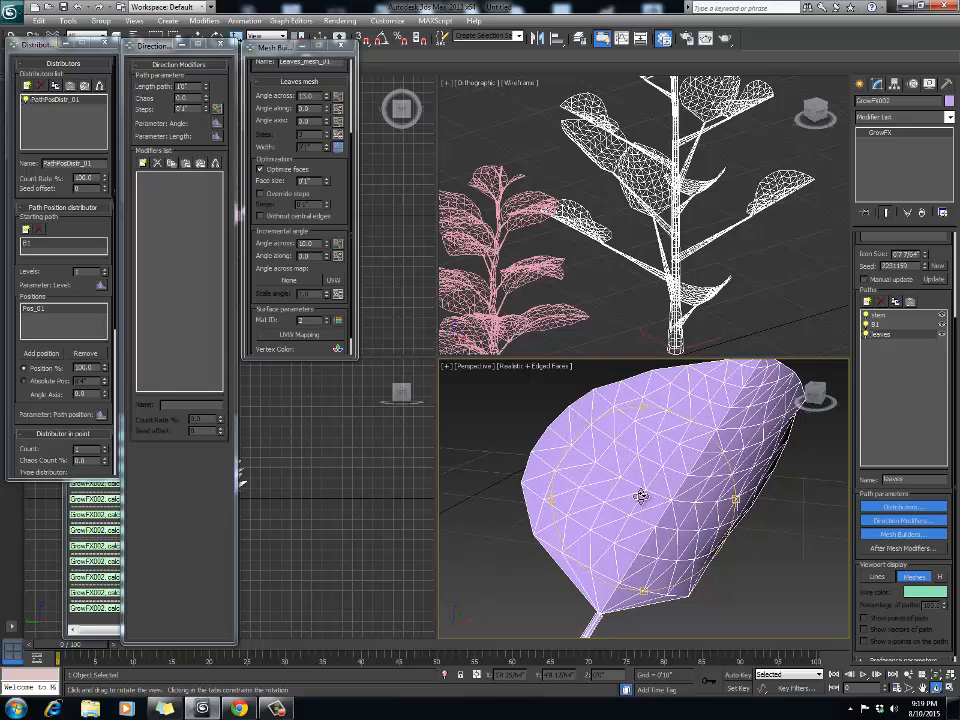
click(337, 221)
drag(325, 245, 329, 250)
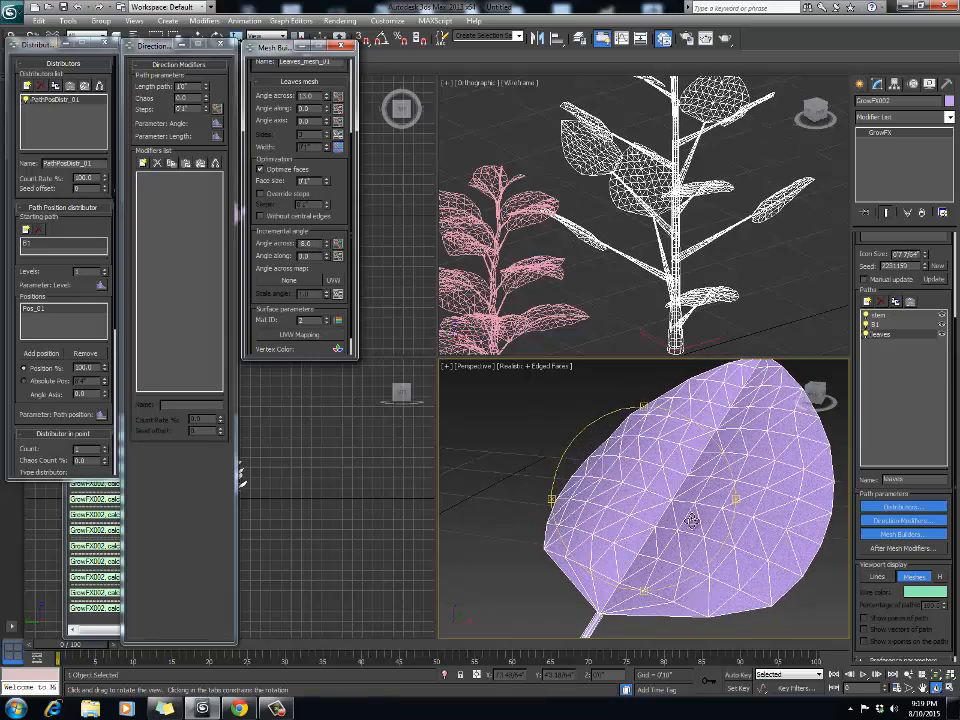
Step: Examine the reshaped leaves on the whole plant from several angles and distances
scroll(664, 495, down, 4)
drag(664, 495, 605, 478)
scroll(650, 470, down, 5)
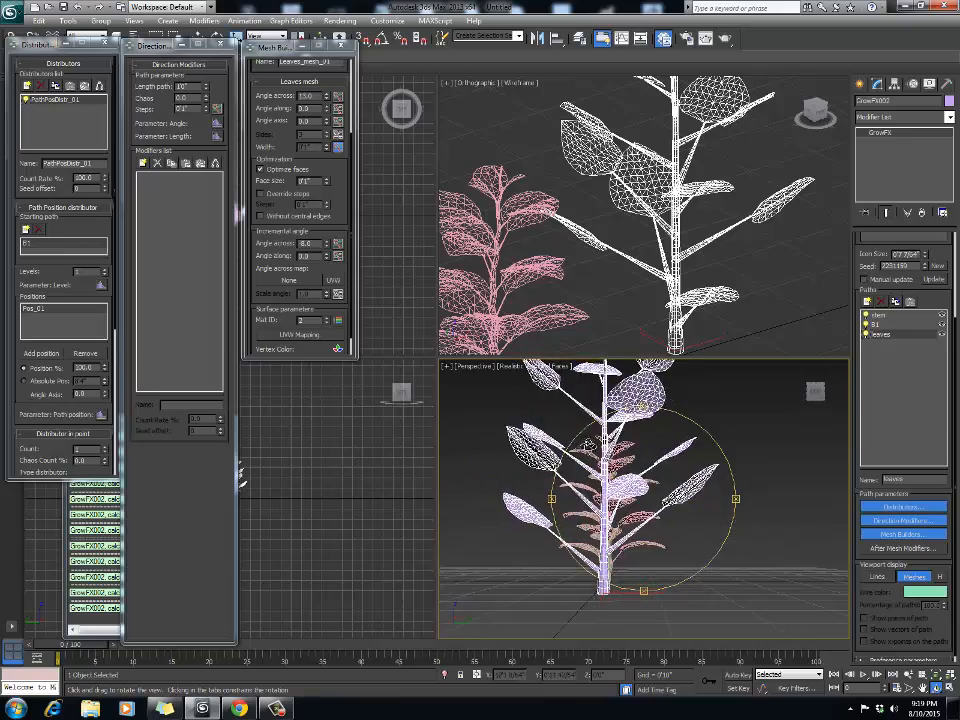
scroll(605, 478, down, 2)
middle_drag(605, 478, 634, 505)
drag(634, 505, 718, 523)
scroll(718, 523, up, 3)
middle_drag(718, 523, 710, 499)
drag(710, 499, 637, 455)
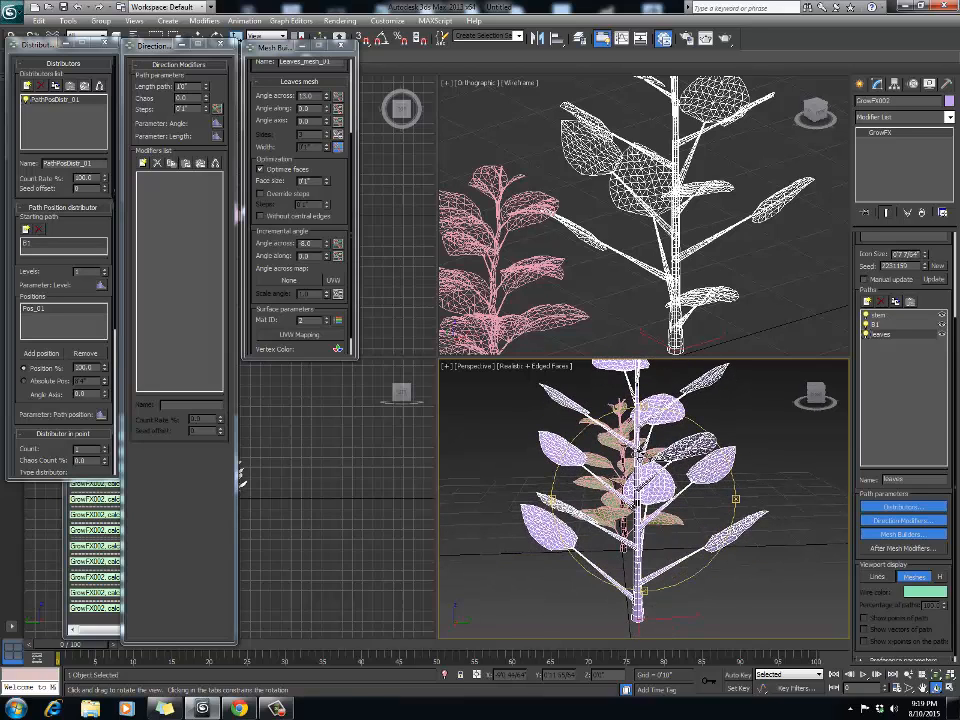
Step: Add a Vector direction modifier to the leaves path and set its strength to about -103 so the leaves droop
click(143, 164)
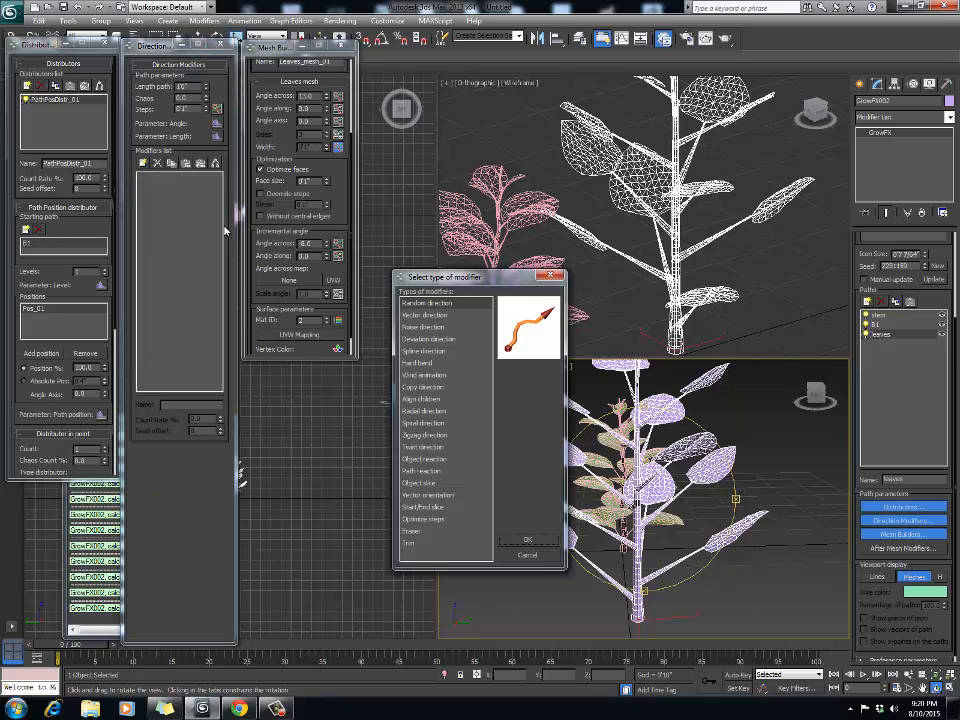
click(421, 316)
click(529, 539)
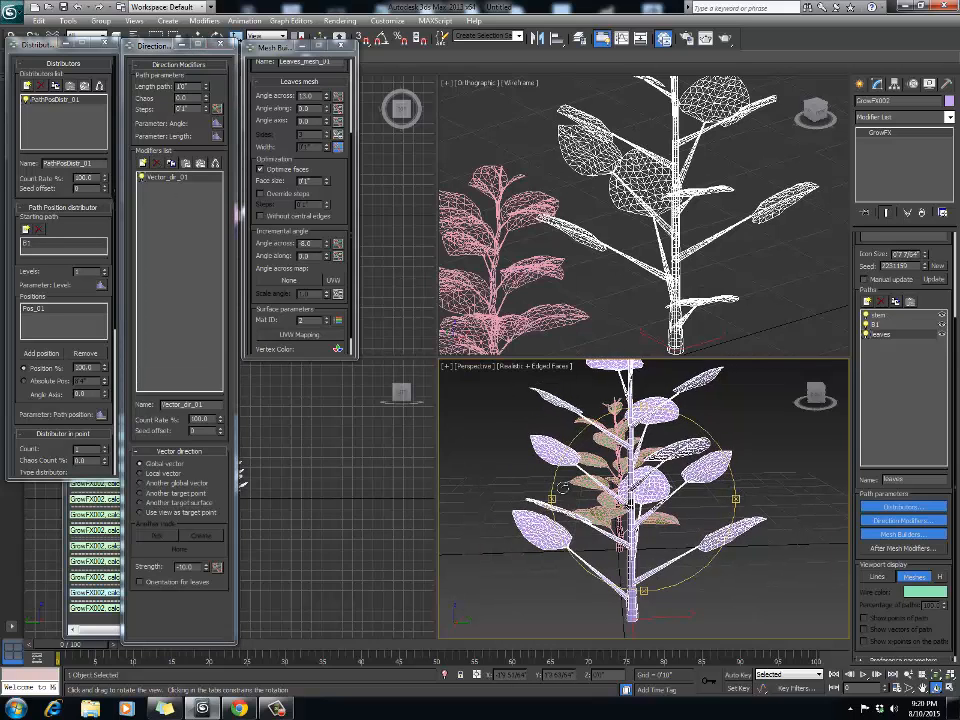
drag(207, 567, 262, 400)
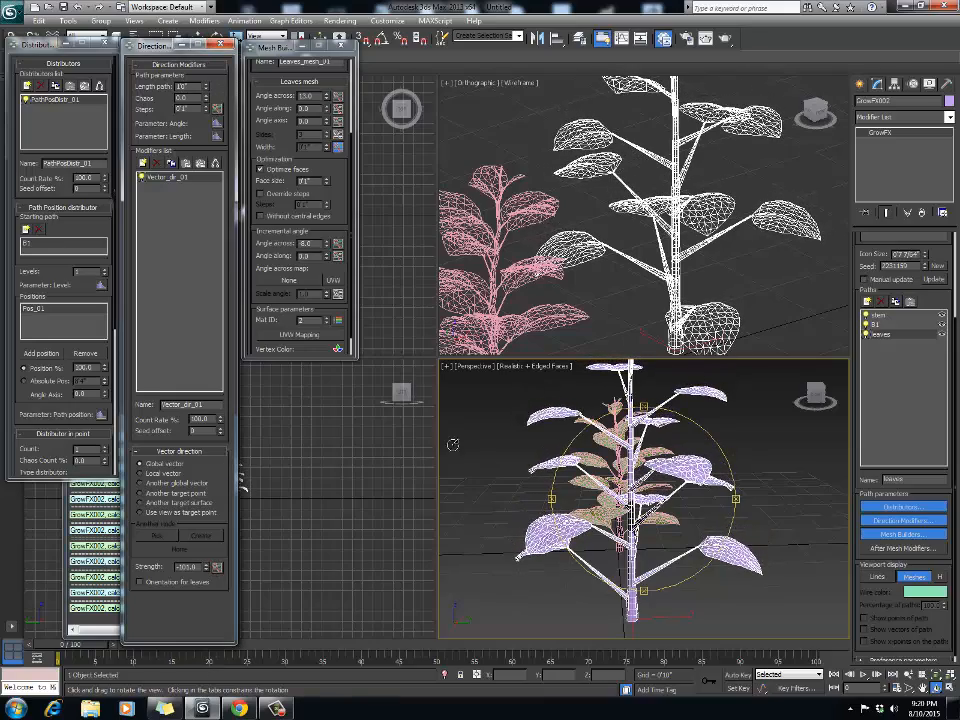
drag(590, 508, 653, 495)
scroll(625, 540, down, 2)
scroll(600, 520, up, 2)
scroll(608, 510, down, 2)
scroll(602, 536, up, 3)
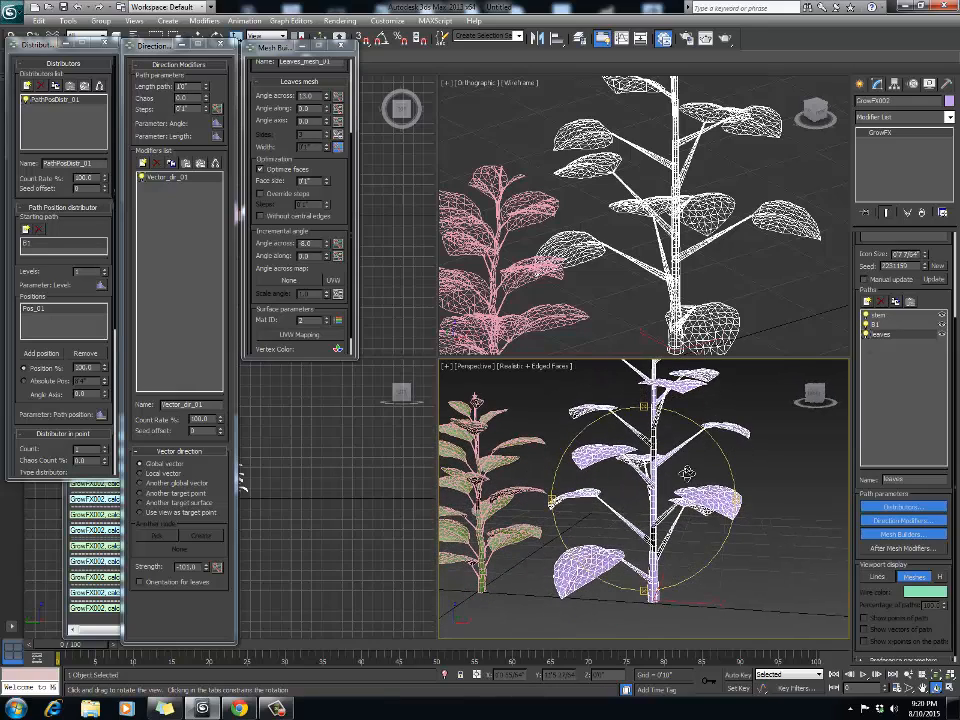
Step: Shorten the B1 branches by setting their path length to 0'6" and check how the leaves respond
click(893, 325)
middle_drag(653, 494, 661, 505)
click(136, 91)
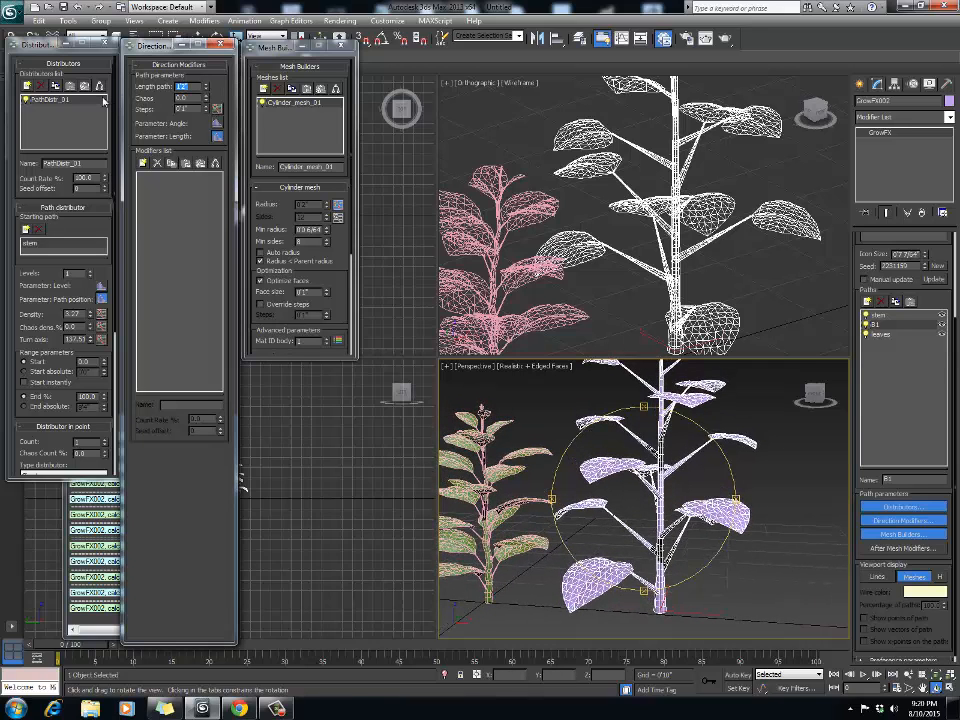
text(8)
key(Return)
key(Return)
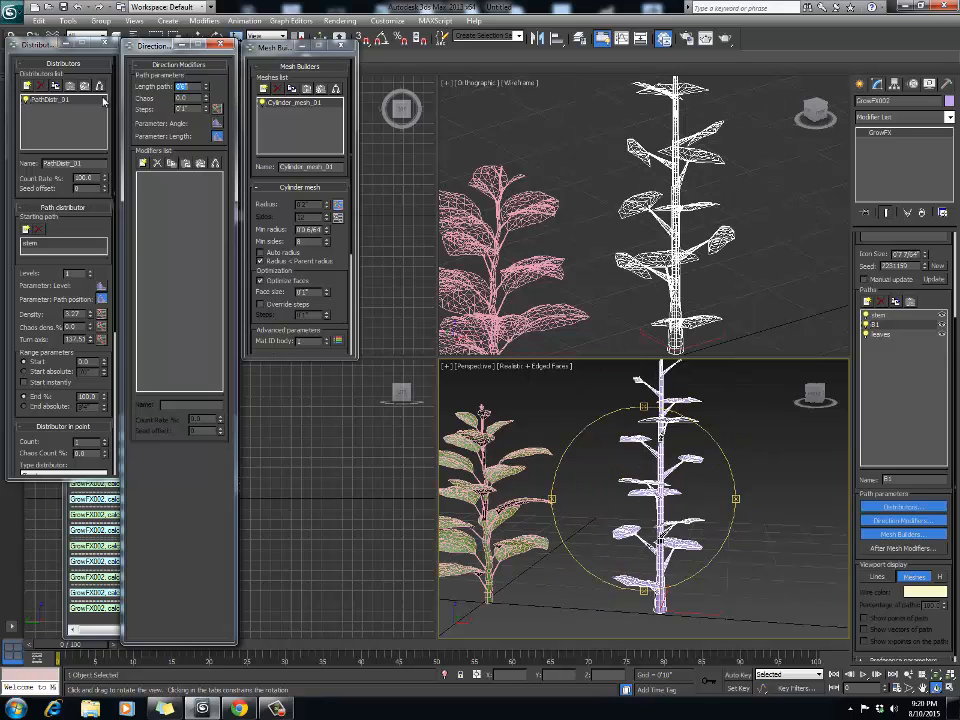
scroll(621, 525, up, 6)
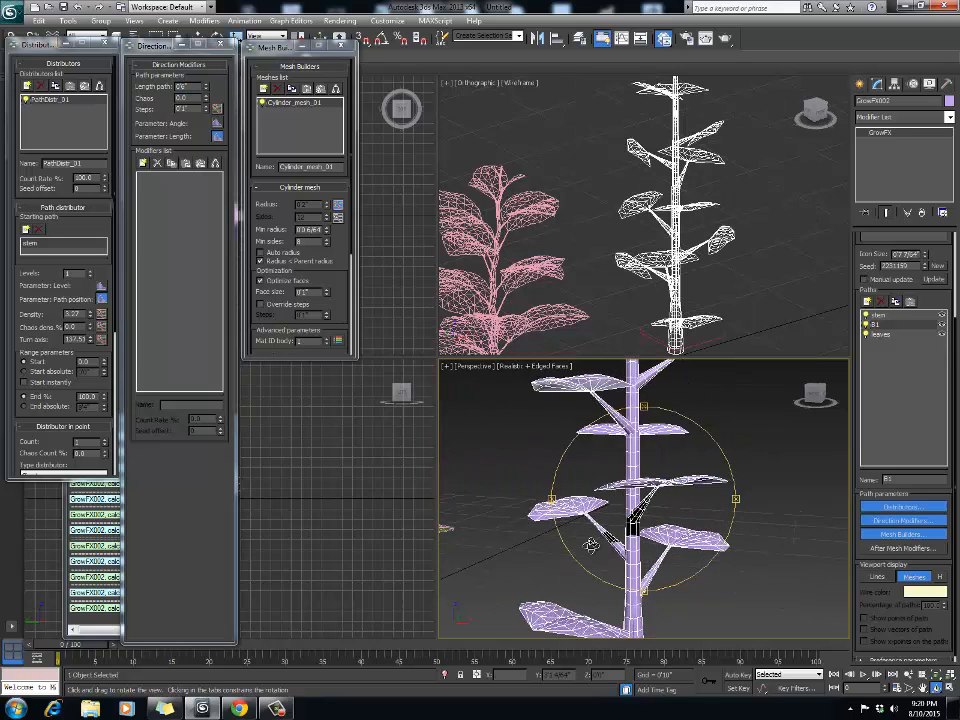
drag(596, 539, 636, 508)
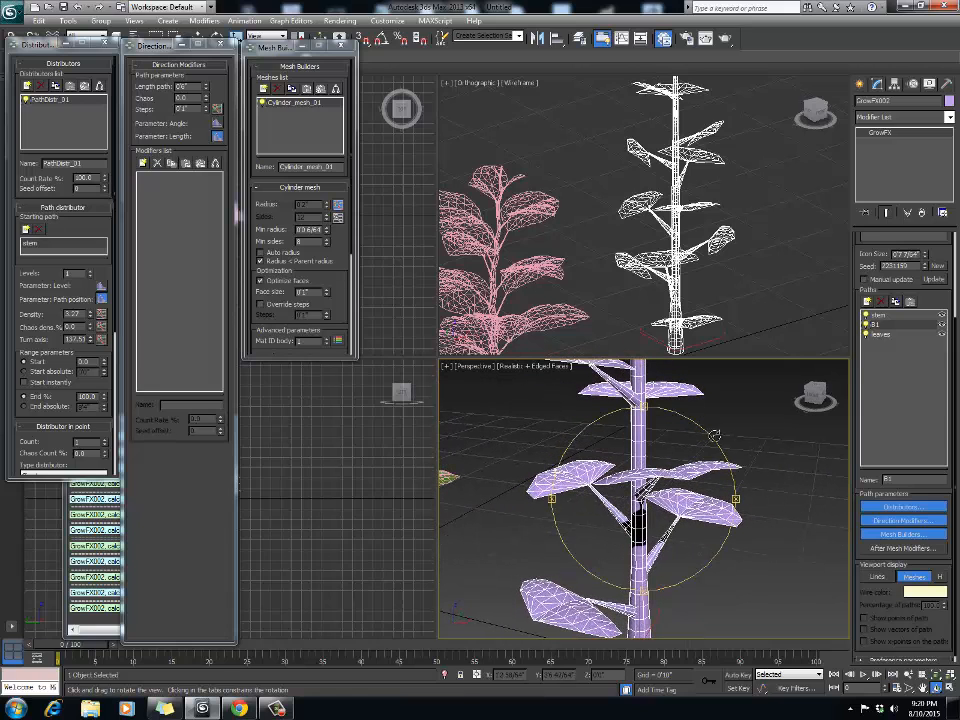
Step: In B1's length affect on the leaves' length, set the upper limit of the source parameter range to 0'6" and check the leaf sizes
click(883, 335)
click(878, 325)
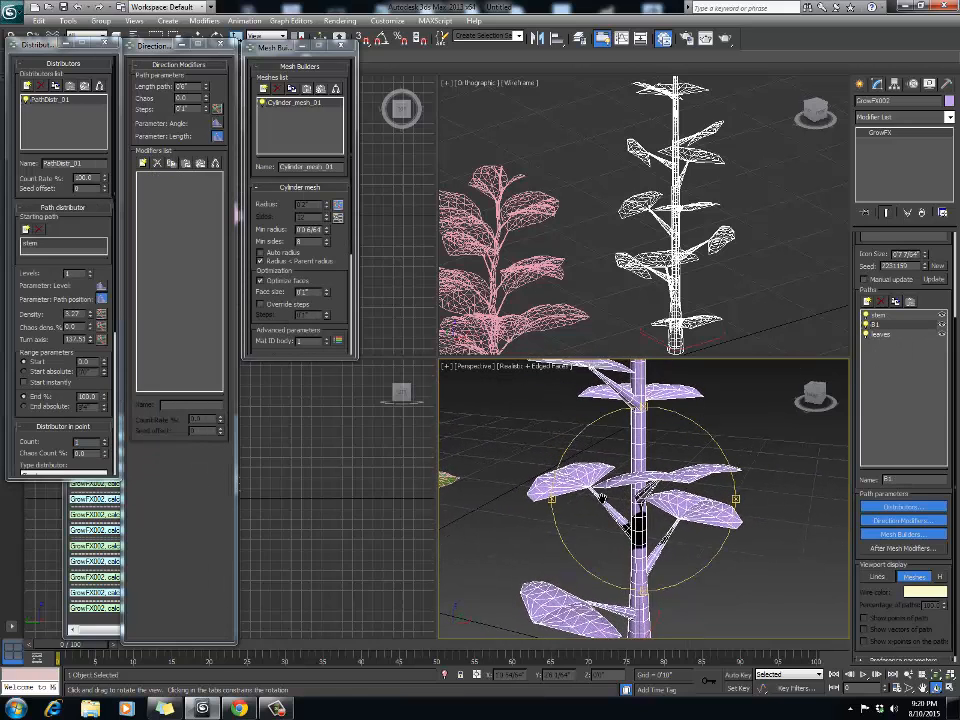
drag(606, 442, 663, 447)
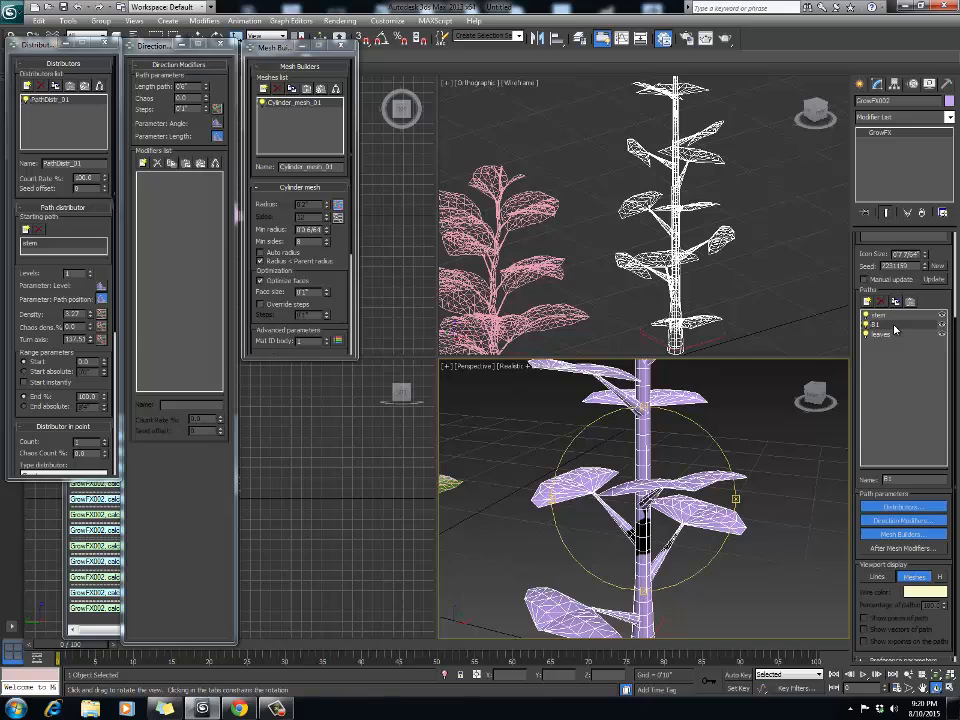
click(170, 118)
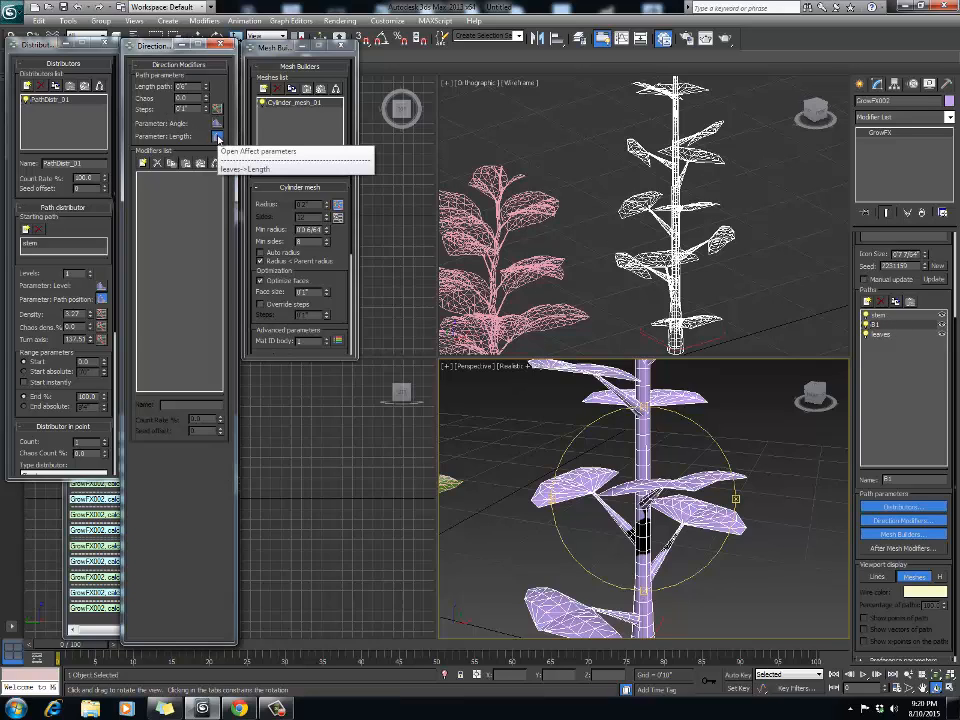
click(218, 137)
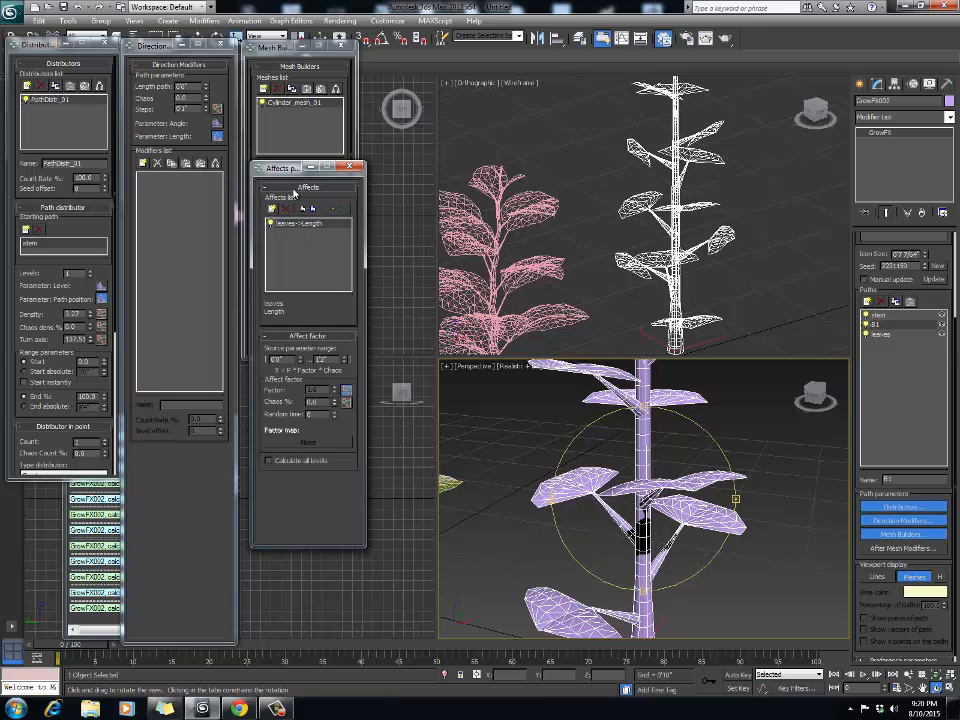
drag(284, 172, 288, 97)
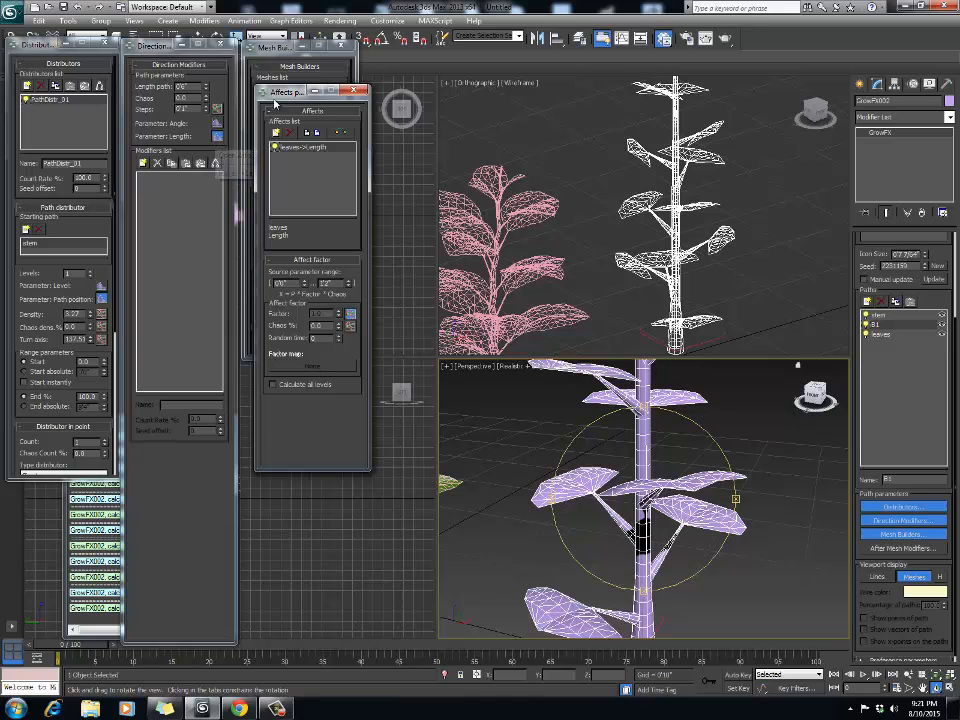
click(217, 140)
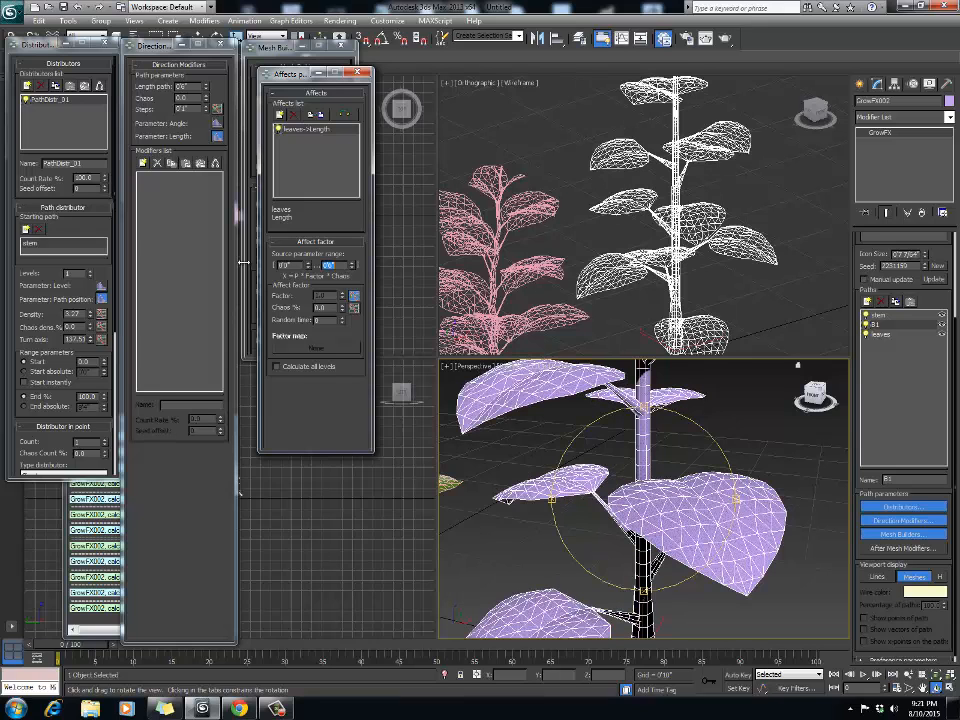
scroll(577, 443, down, 10)
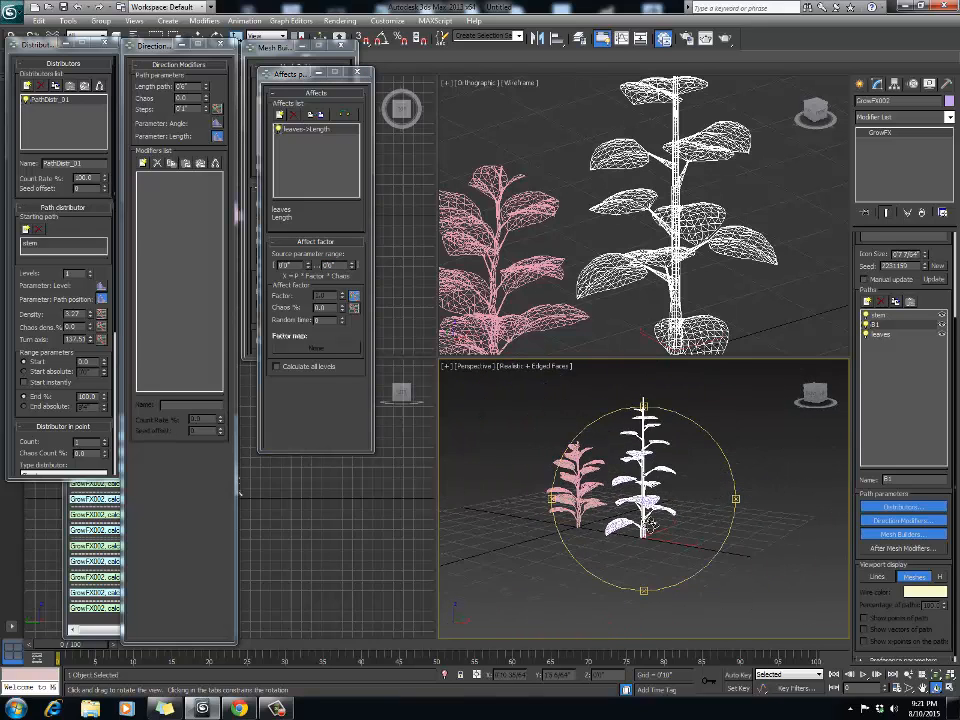
scroll(660, 512, up, 3)
drag(660, 512, 610, 524)
scroll(610, 524, up, 10)
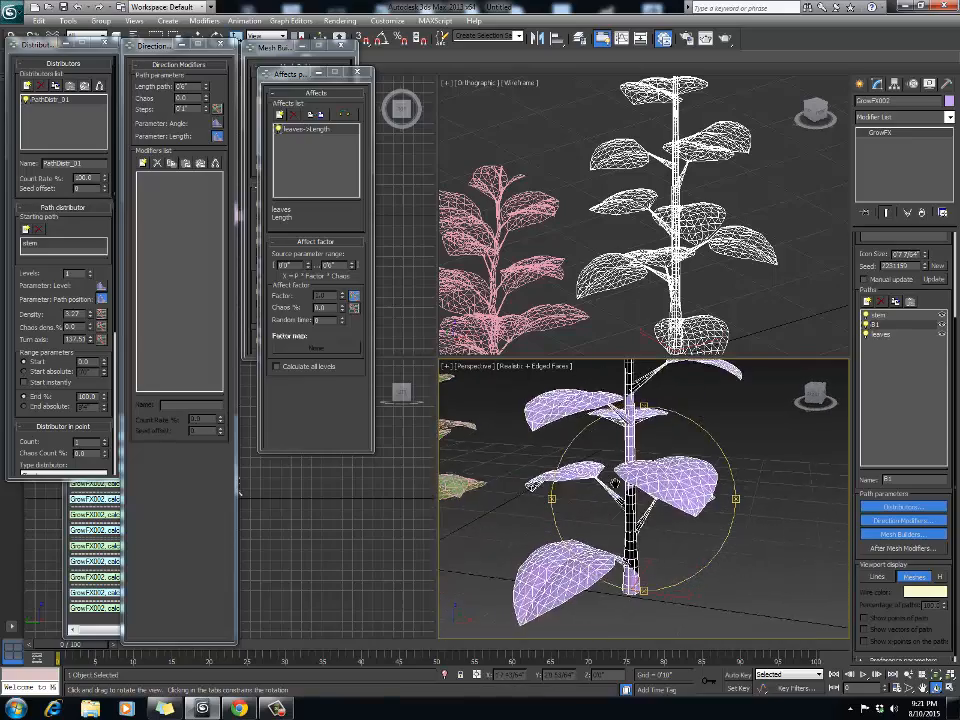
scroll(624, 445, down, 5)
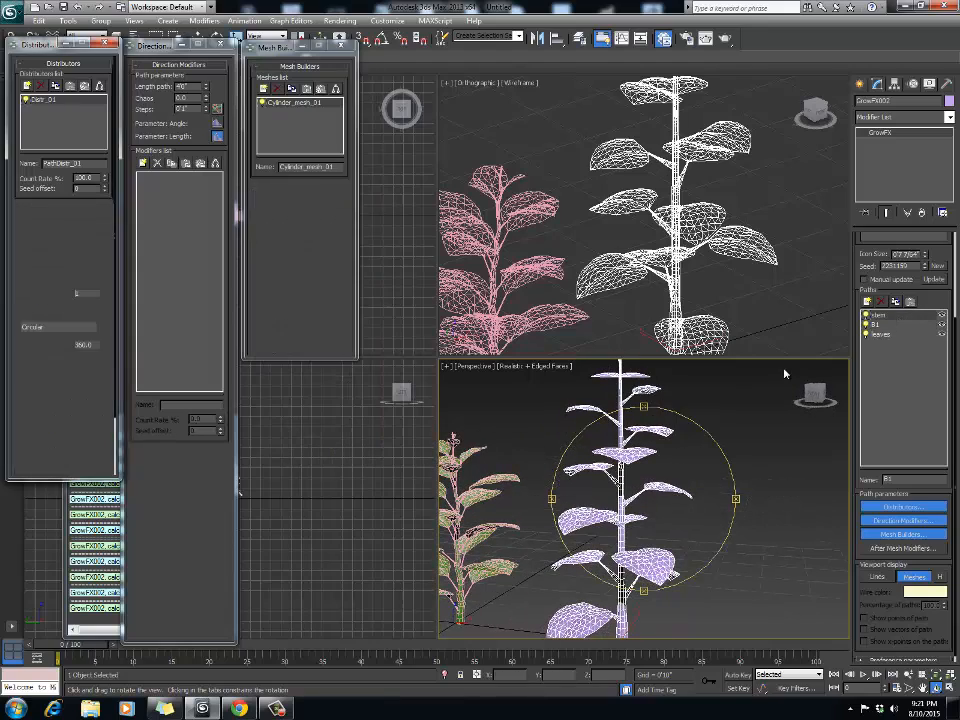
Step: Increase the stem's path length to about 4'5 48/64" and examine how the branches and leaves scale
scroll(676, 440, down, 3)
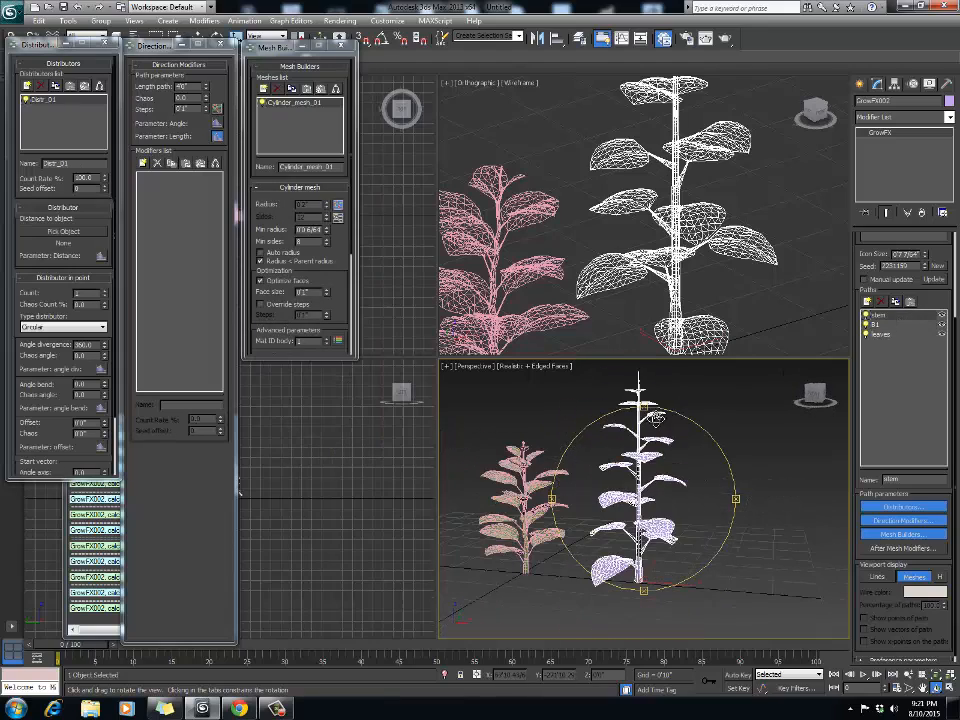
drag(672, 420, 679, 480)
scroll(679, 480, up, 5)
scroll(679, 480, down, 3)
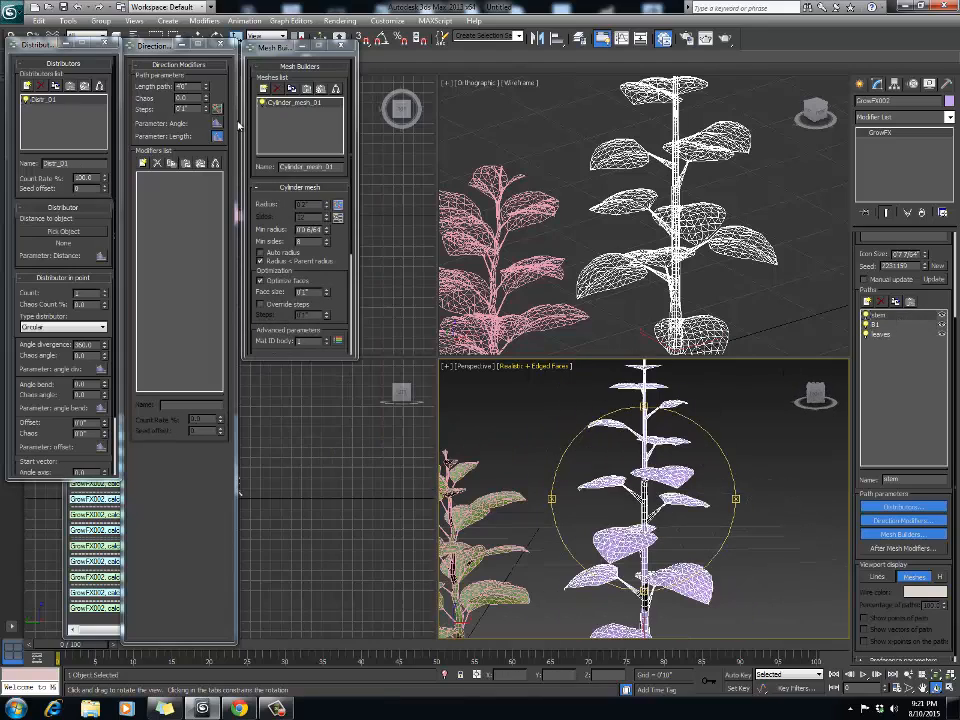
mouse_move(207, 88)
mouse_down()
mouse_move(203, 150)
mouse_move(191, 80)
mouse_up()
scroll(651, 480, down, 5)
drag(651, 480, 641, 519)
scroll(641, 519, up, 5)
middle_drag(641, 519, 646, 492)
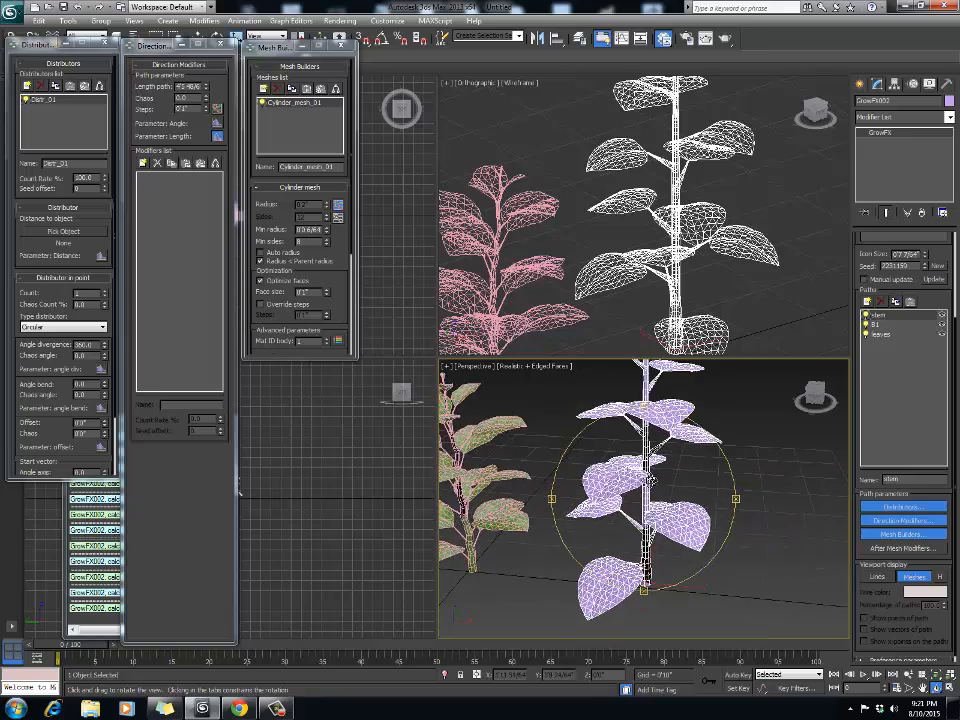
drag(646, 492, 647, 465)
scroll(624, 484, up, 4)
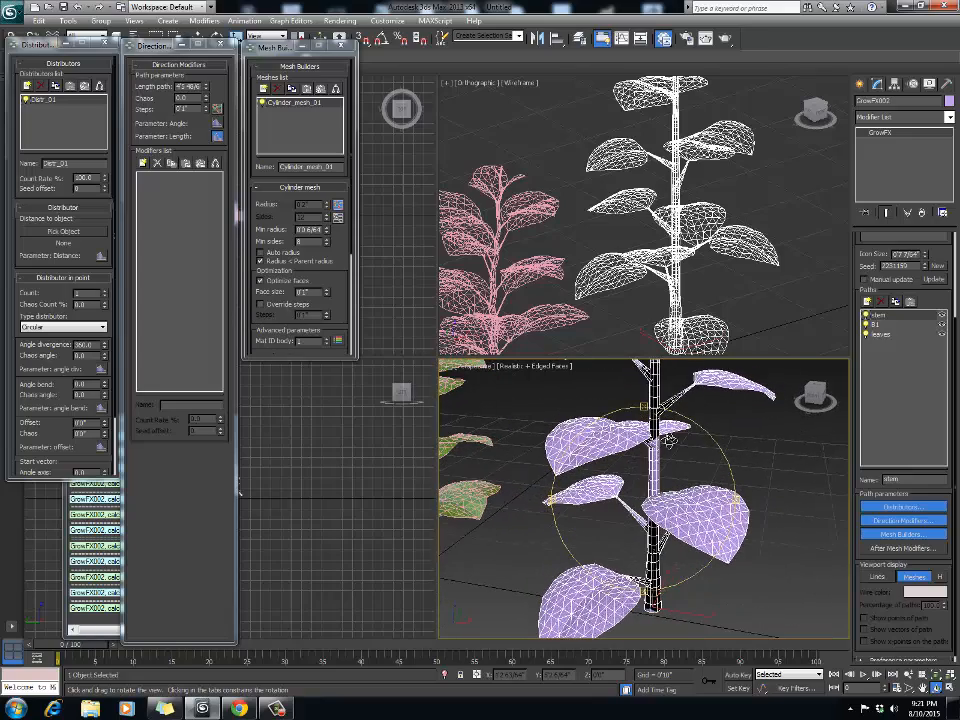
Step: Add an affect to the leaves path's length parameter that drives the Width of Leaves_mesh_01
click(881, 335)
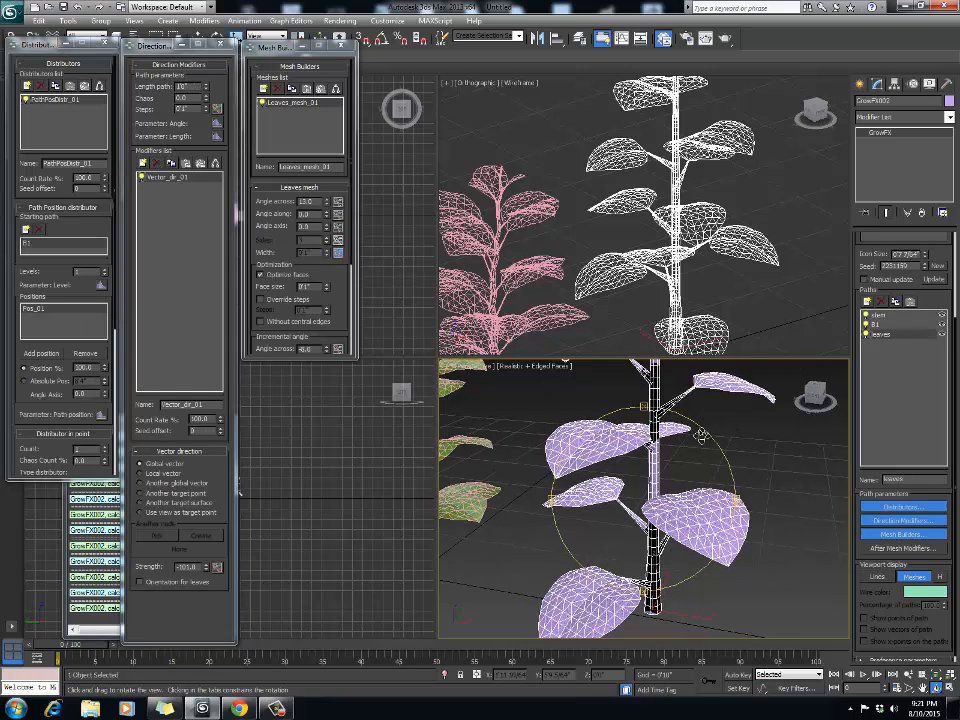
click(217, 137)
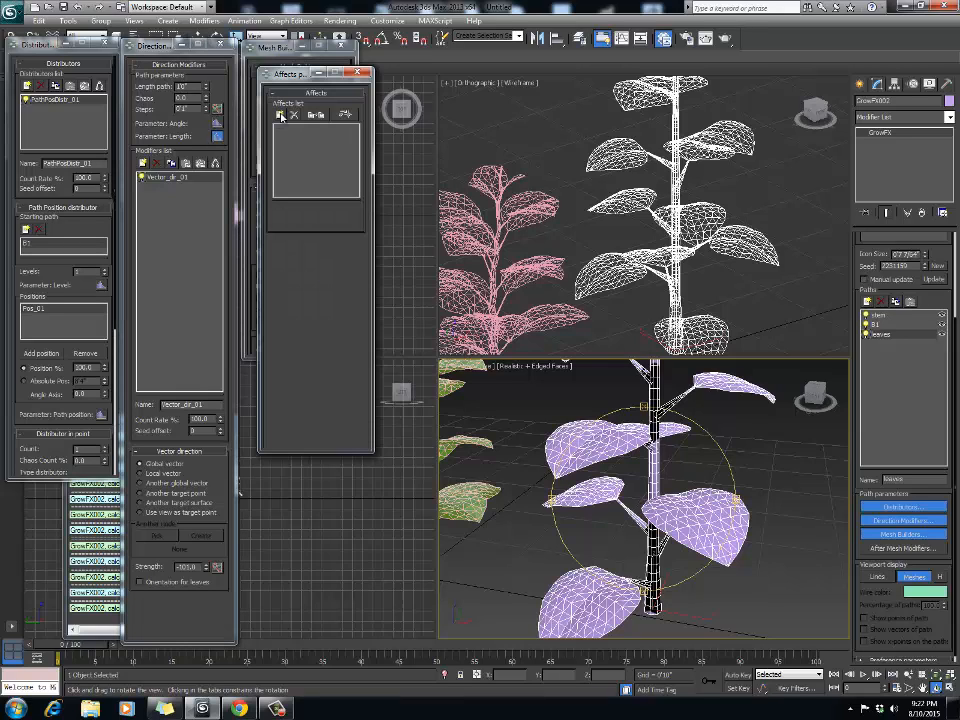
click(282, 116)
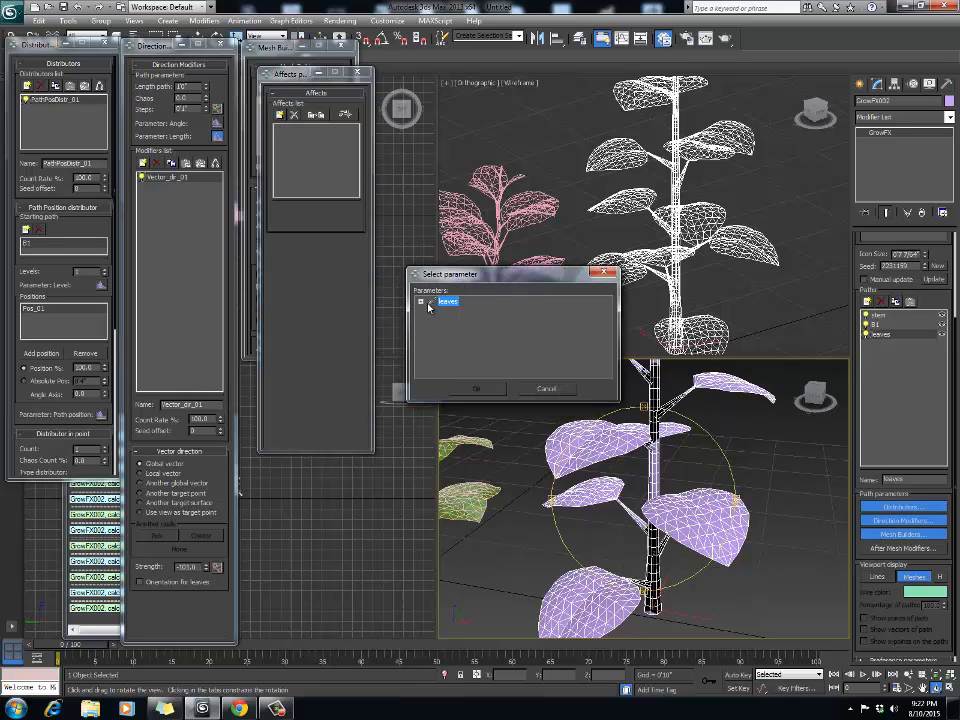
click(421, 302)
click(452, 321)
click(432, 321)
click(468, 349)
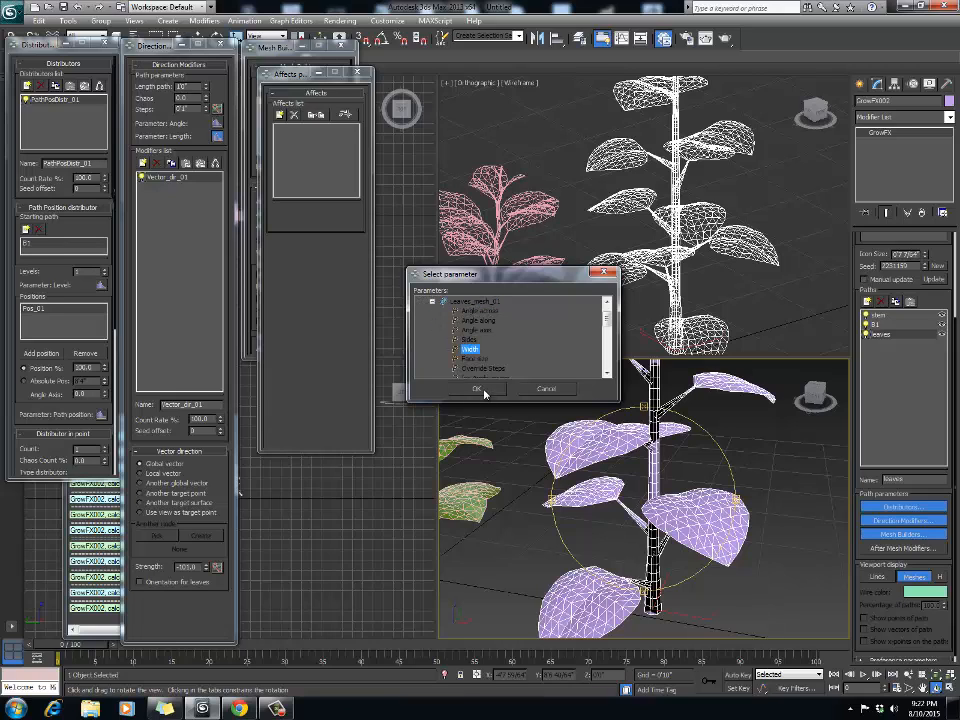
click(477, 389)
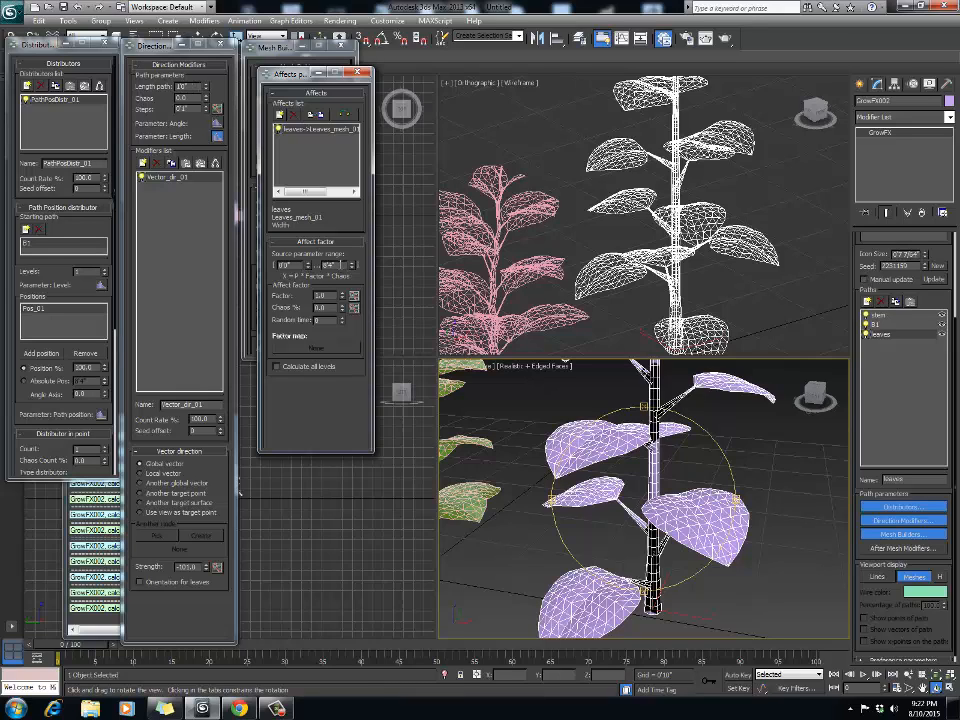
Step: Set the width affect's upper source parameter range limit to 1'0" and enable its factor graph with a linear rise from 0 to 1
drag(342, 265, 272, 265)
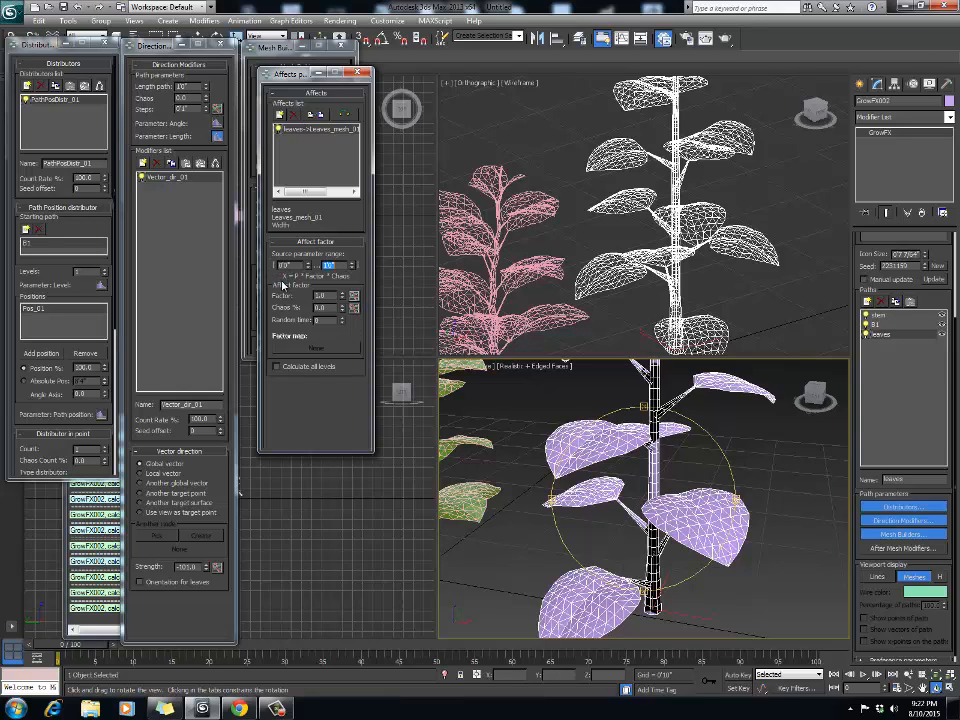
click(354, 298)
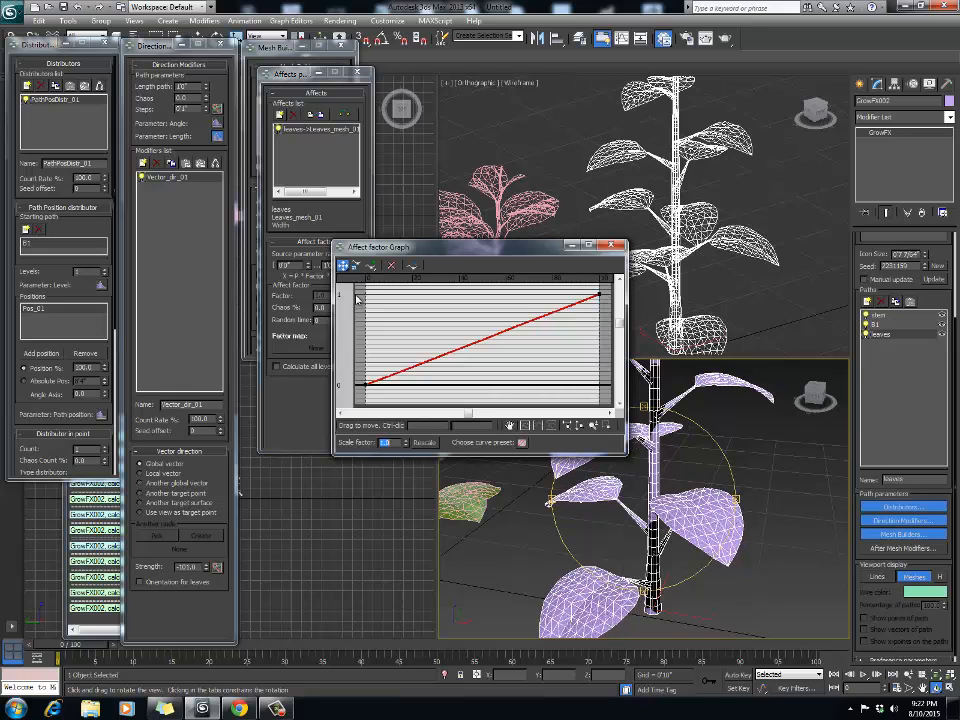
drag(471, 249, 262, 269)
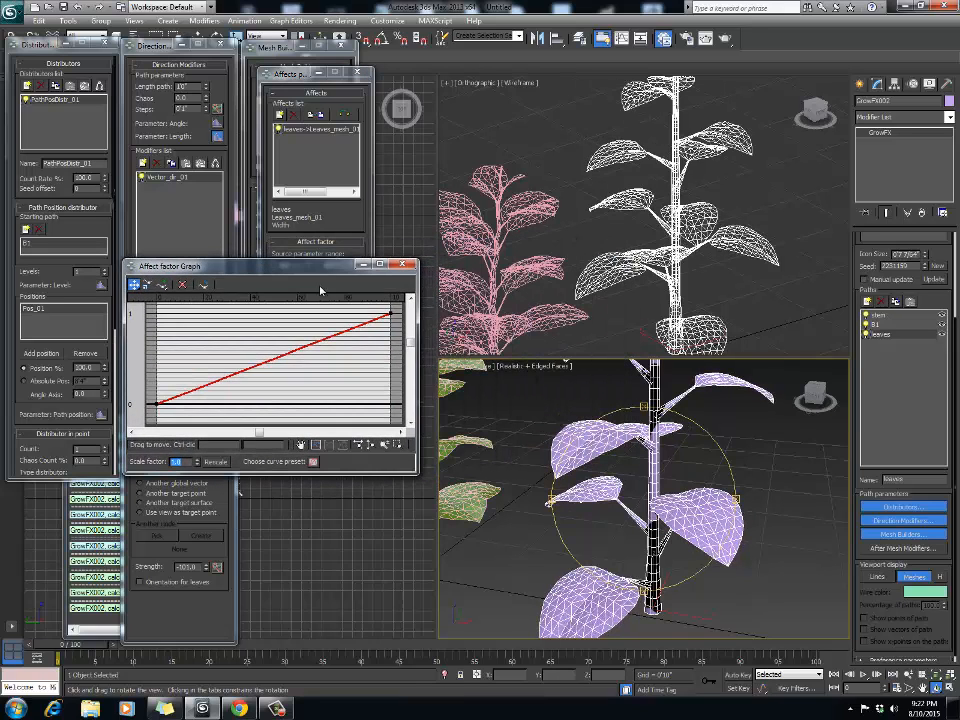
click(402, 265)
Step: Shorten the stem's path length to about 1'6 17/64" and examine the branches and leaf widths
drag(700, 525, 675, 529)
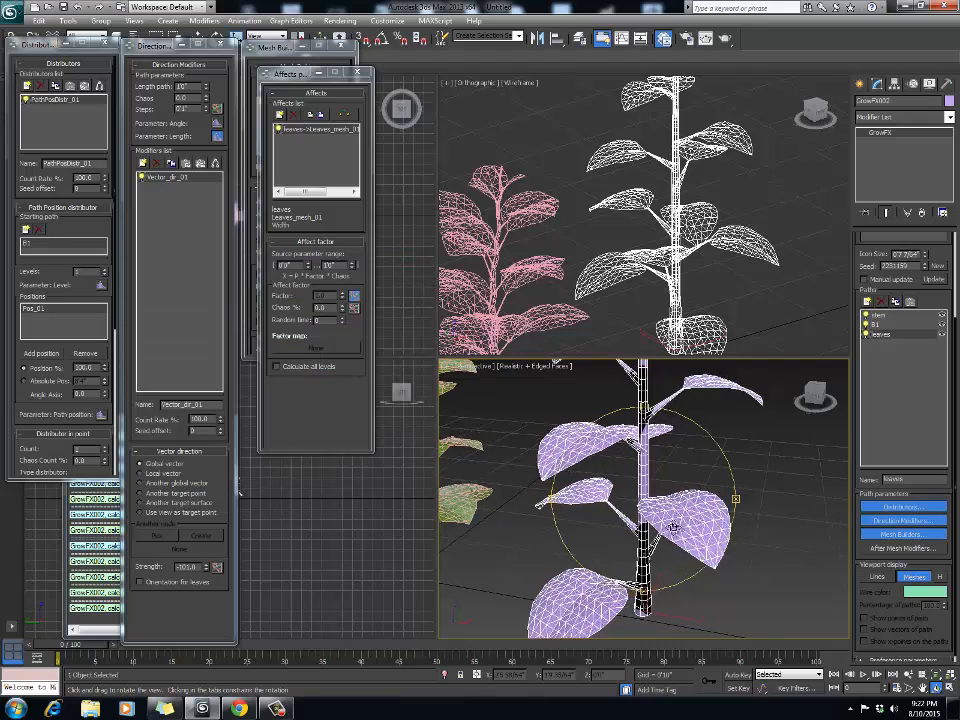
scroll(675, 529, down, 4)
scroll(655, 470, up, 2)
middle_drag(655, 470, 635, 516)
drag(635, 516, 650, 502)
scroll(630, 477, down, 2)
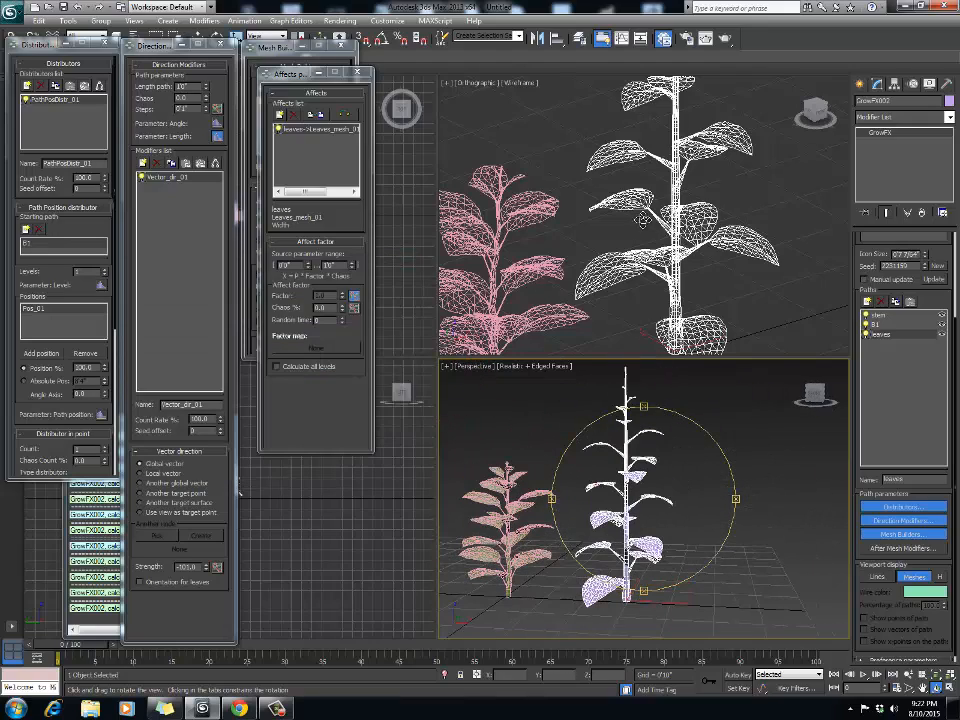
middle_drag(649, 229, 663, 246)
click(878, 317)
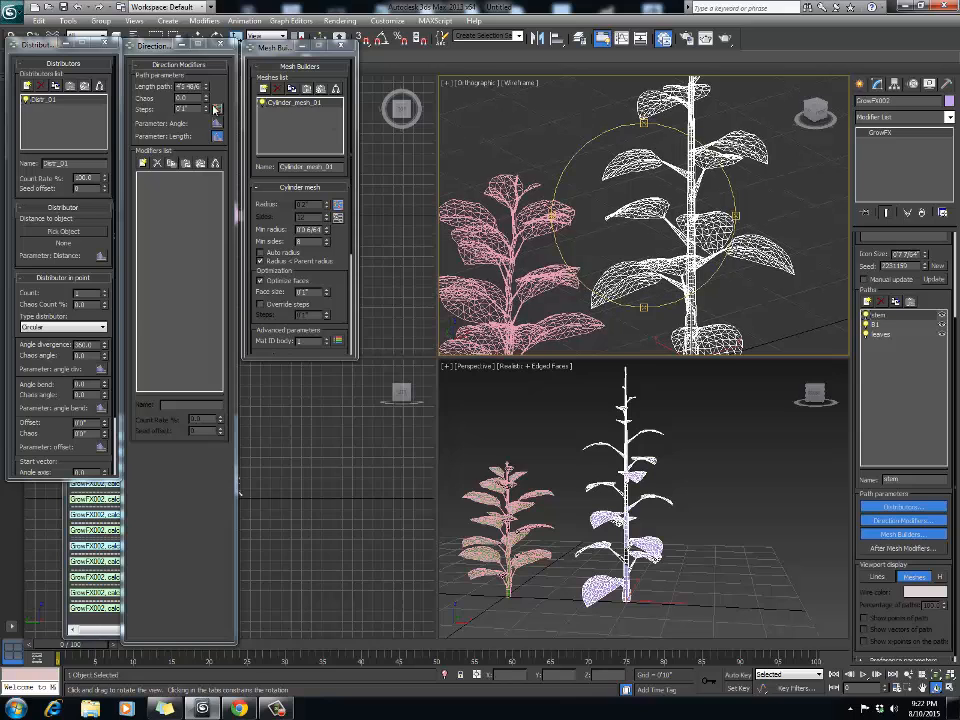
drag(207, 87, 206, 123)
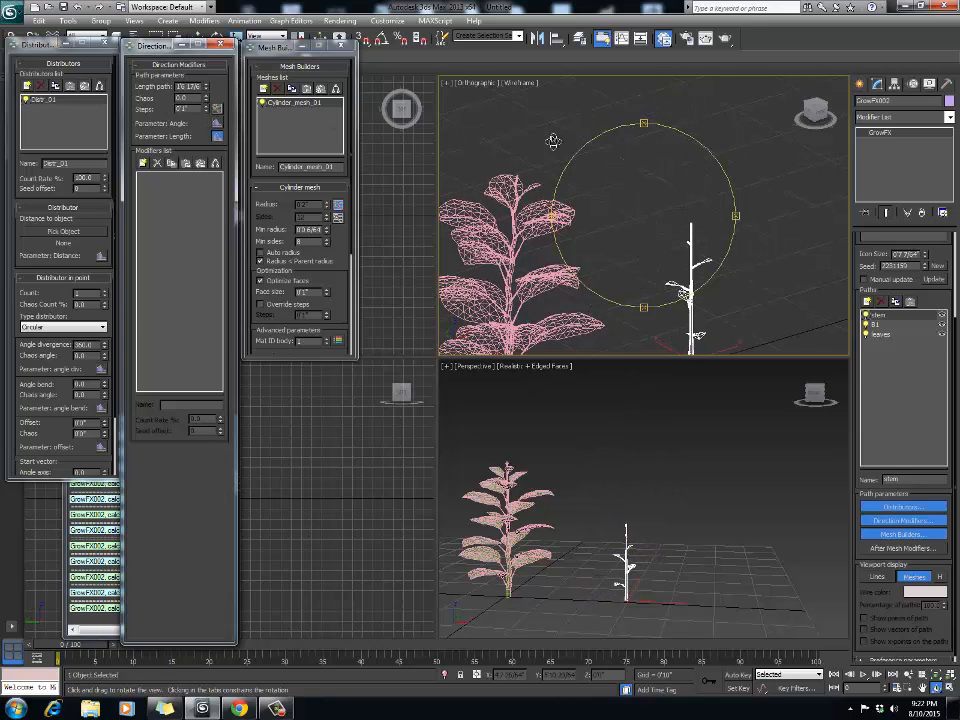
middle_drag(654, 570, 666, 496)
scroll(666, 496, up, 3)
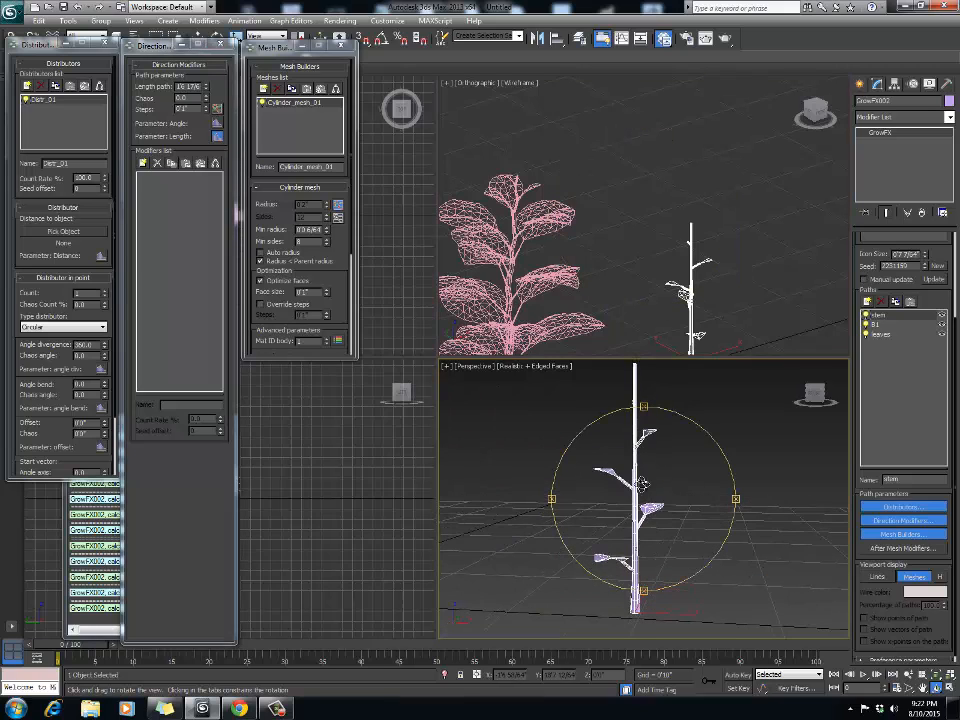
Step: Vary the stem's path length down to about 0'8 61/64" and up to about 8'5 16/64", examining how the plant scales
drag(206, 88, 206, 99)
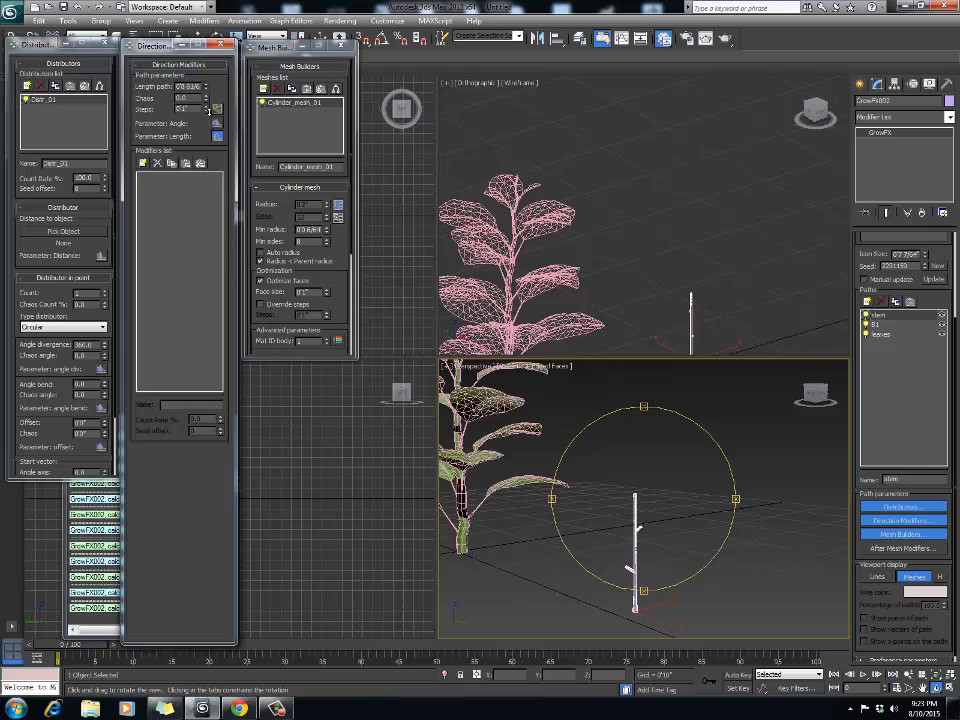
drag(203, 91, 210, 533)
scroll(652, 515, down, 5)
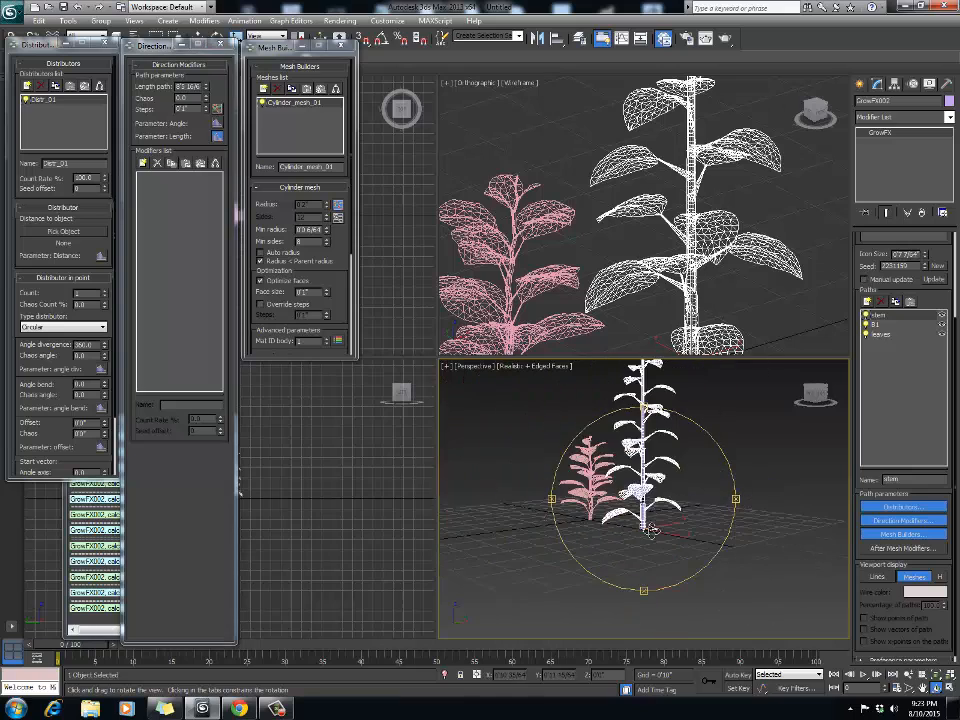
drag(654, 529, 681, 503)
scroll(670, 503, down, 2)
middle_drag(660, 503, 647, 569)
scroll(647, 569, up, 3)
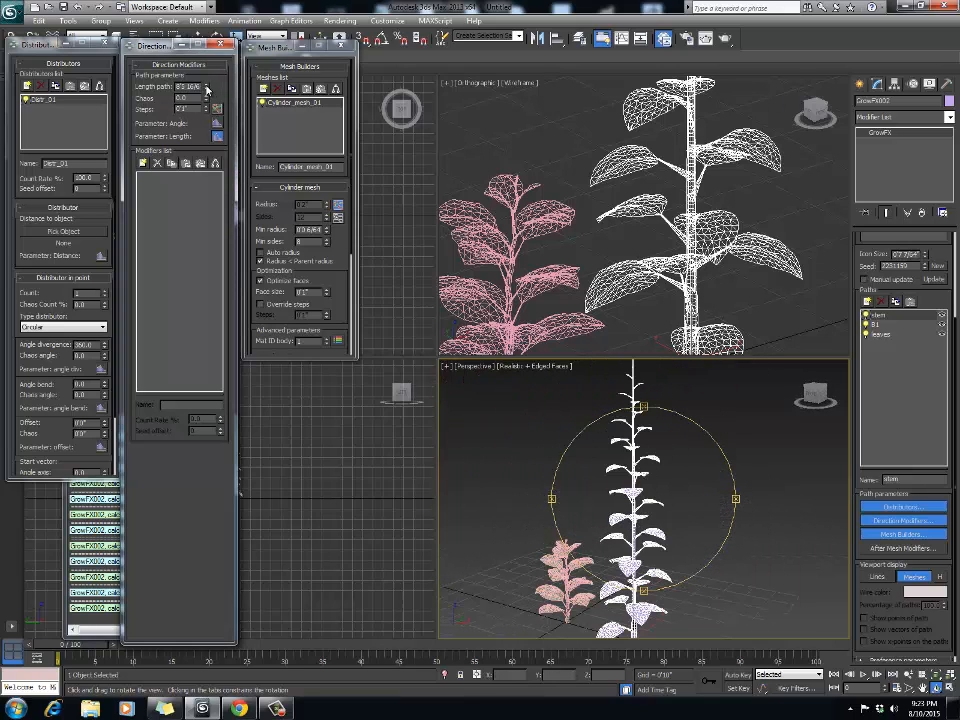
Step: Reset the stem's path length to 0'0" and regrow it to about 2'7 4/64", comparing it with the neighbouring plant
right_click(207, 90)
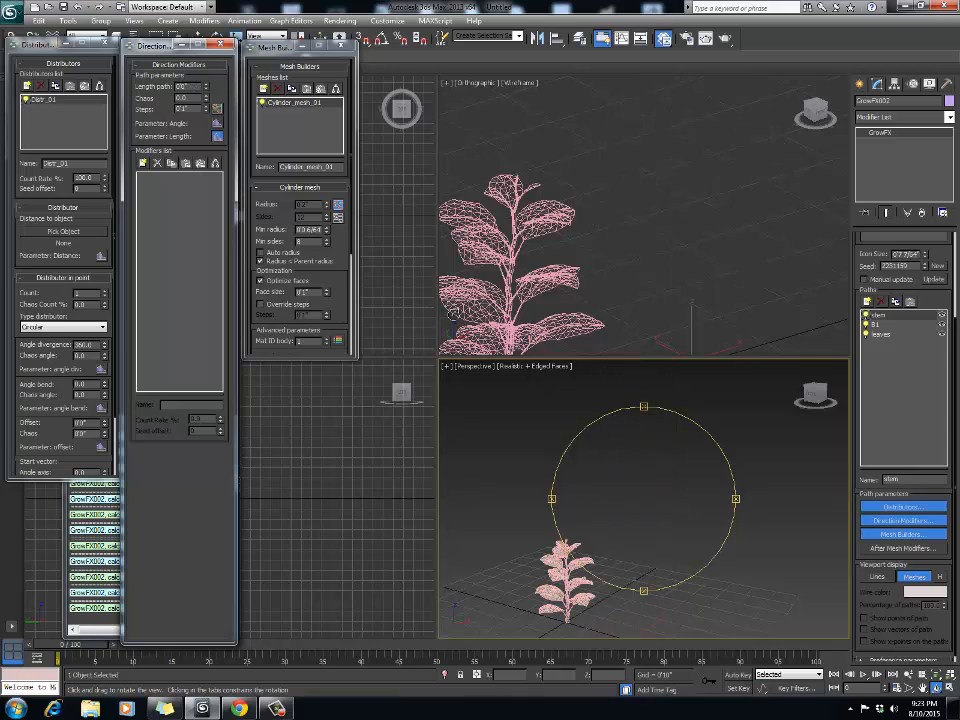
drag(660, 529, 682, 470)
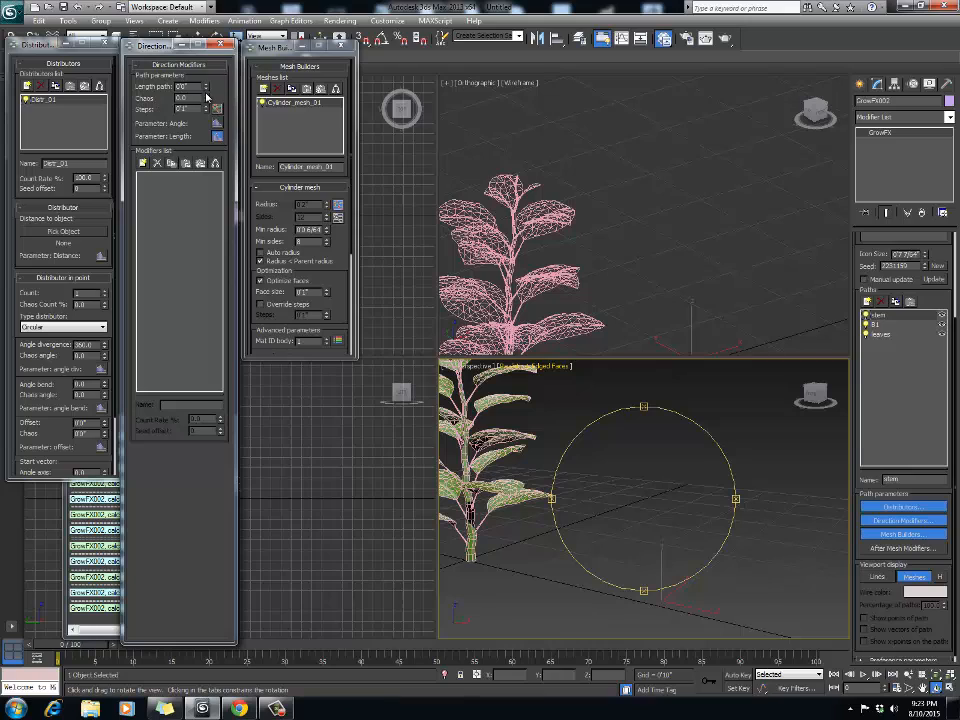
drag(206, 88, 225, 590)
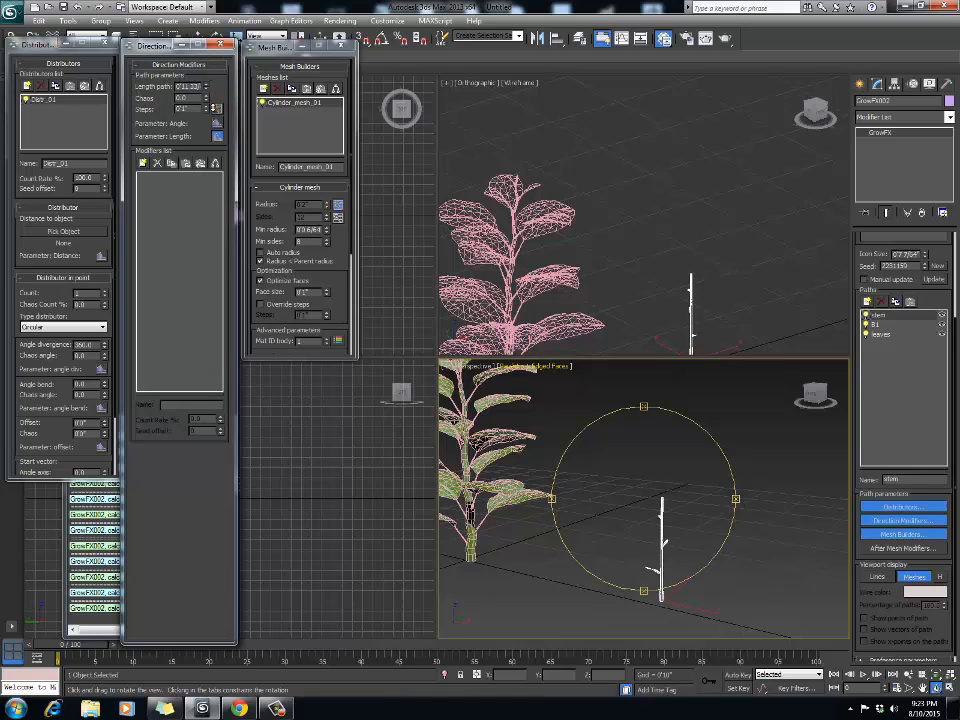
drag(239, 630, 446, 405)
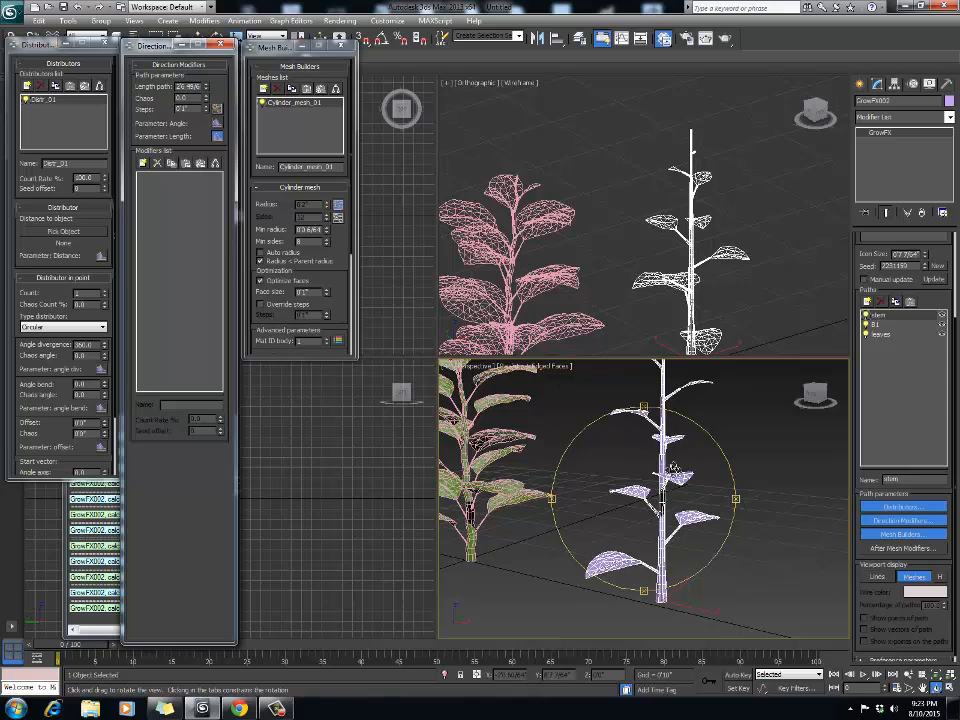
scroll(672, 468, down, 5)
drag(632, 480, 644, 514)
alt+middle_drag(644, 514, 638, 505)
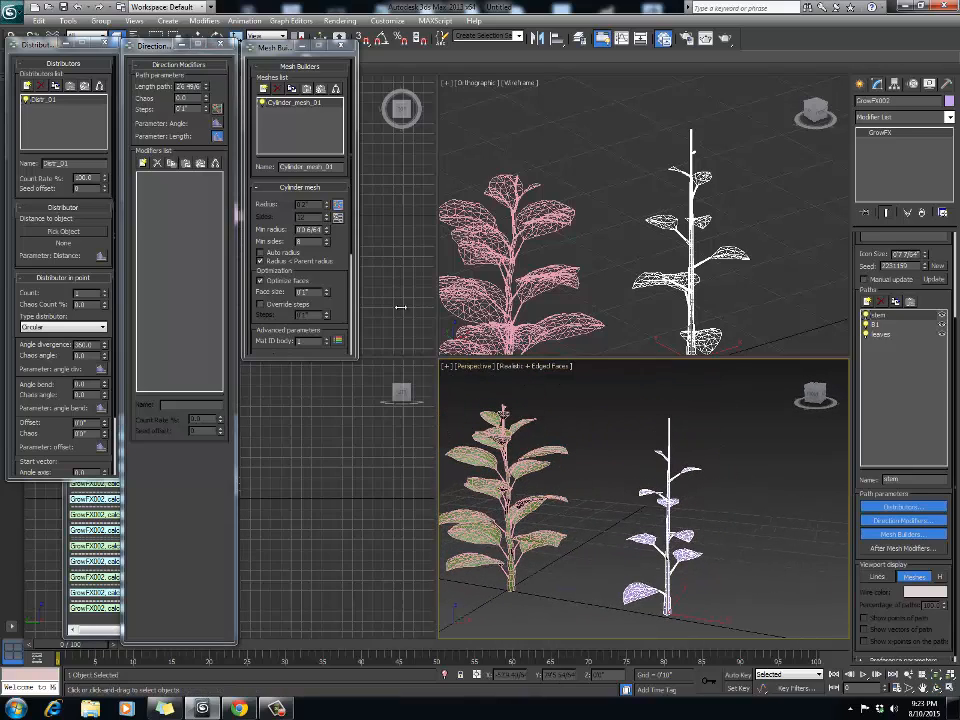
mouse_move(206, 88)
mouse_down()
mouse_move(205, 64)
mouse_move(206, 96)
mouse_move(206, 76)
mouse_up()
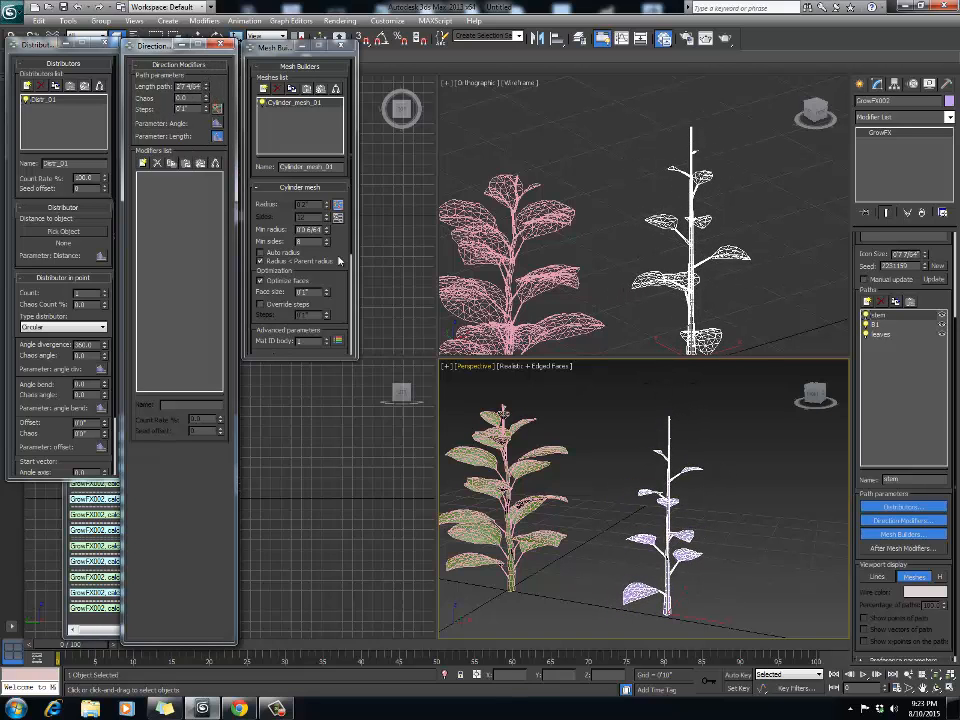
Step: Raise the density of the B1 branches' path distributor to about 11.87 and check the fuller plant
click(876, 324)
middle_drag(680, 504, 685, 495)
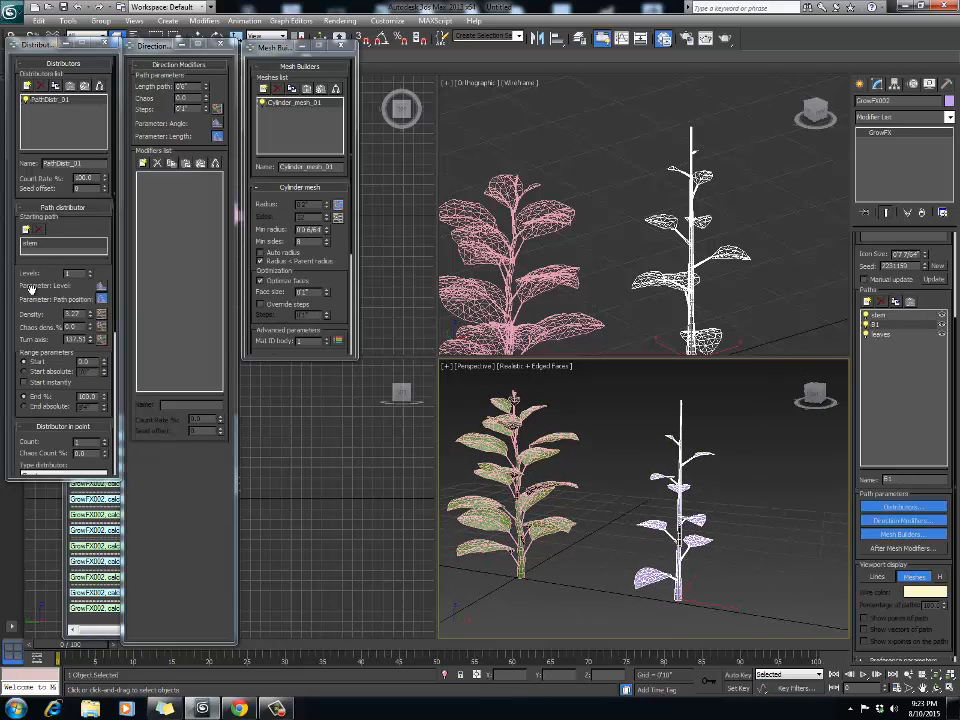
drag(91, 318, 77, 158)
scroll(626, 550, up, 3)
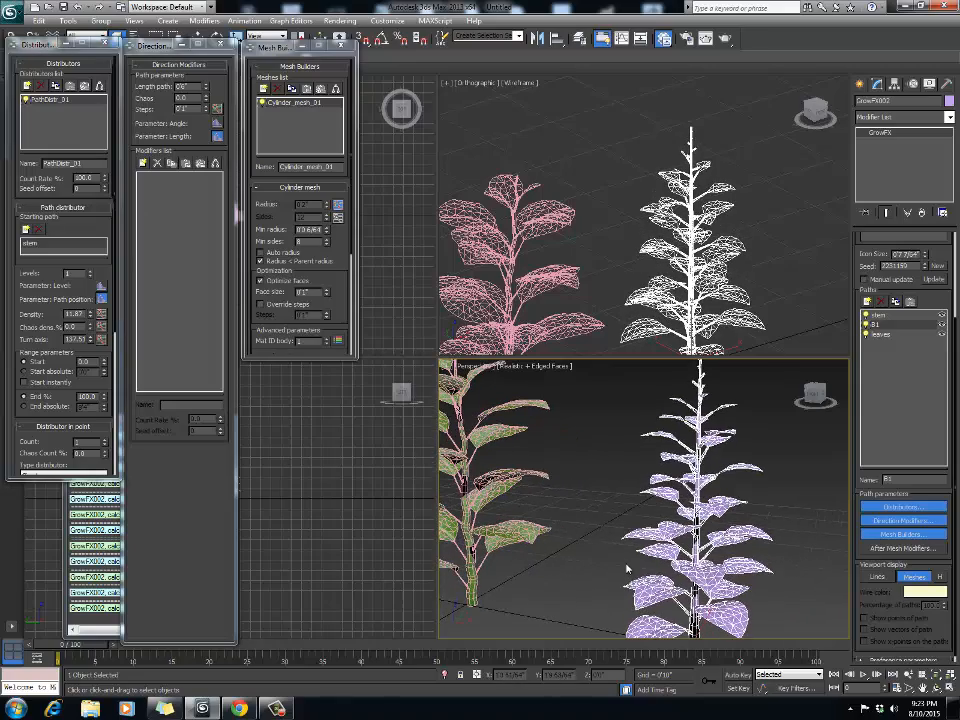
alt+middle_drag(628, 568, 690, 520)
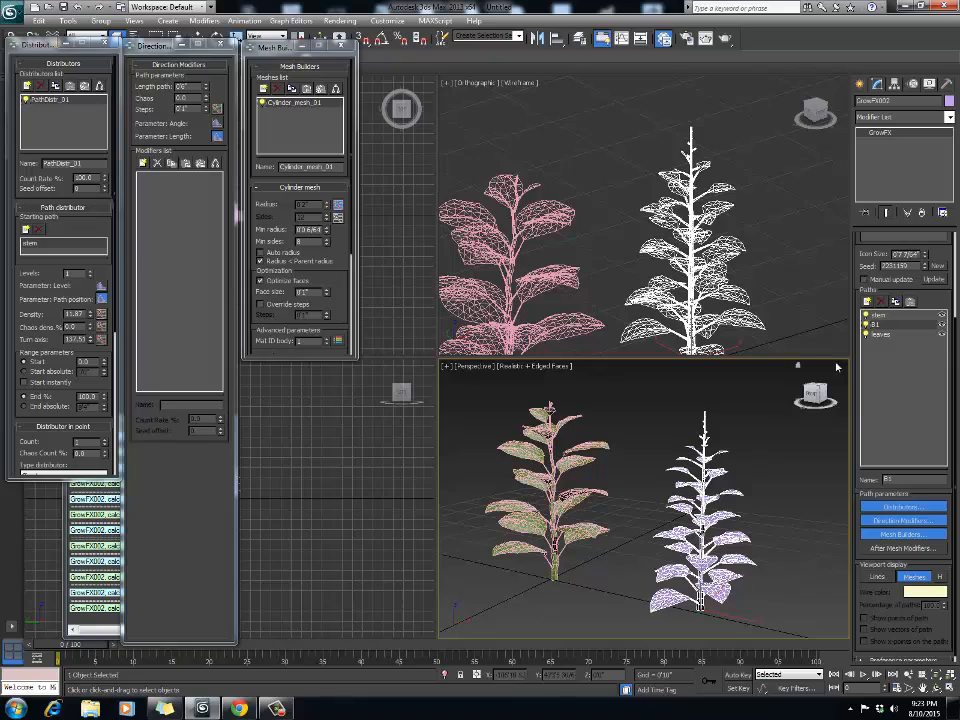
Step: Increase the stem's path length to about 2'10", undoing the first adjustment along the way
scroll(737, 470, up, 3)
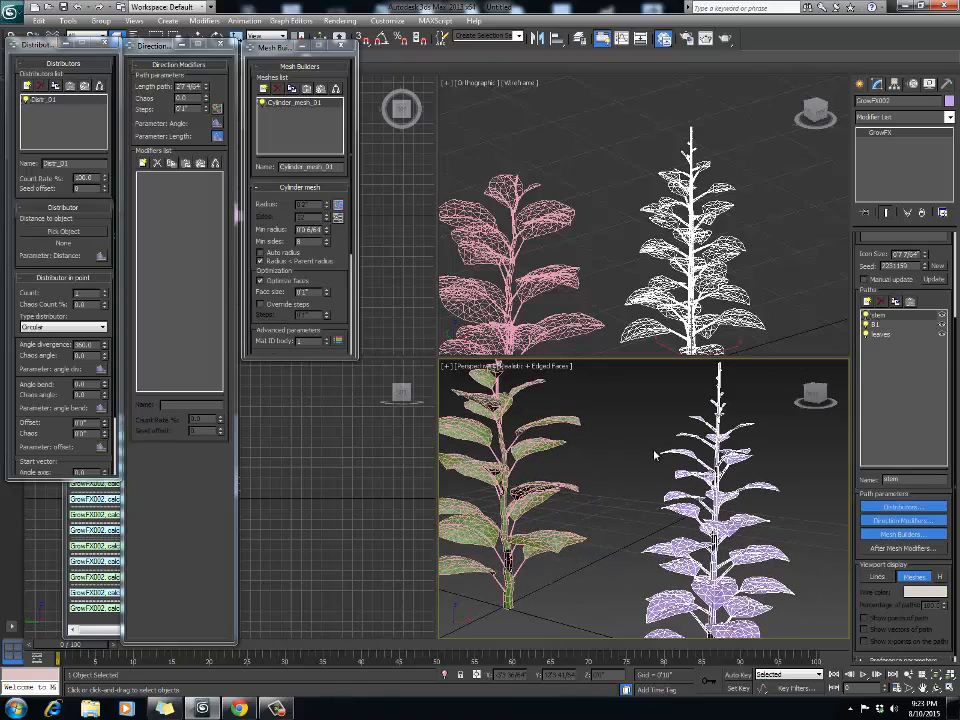
drag(208, 90, 206, 73)
key(ctrl+z)
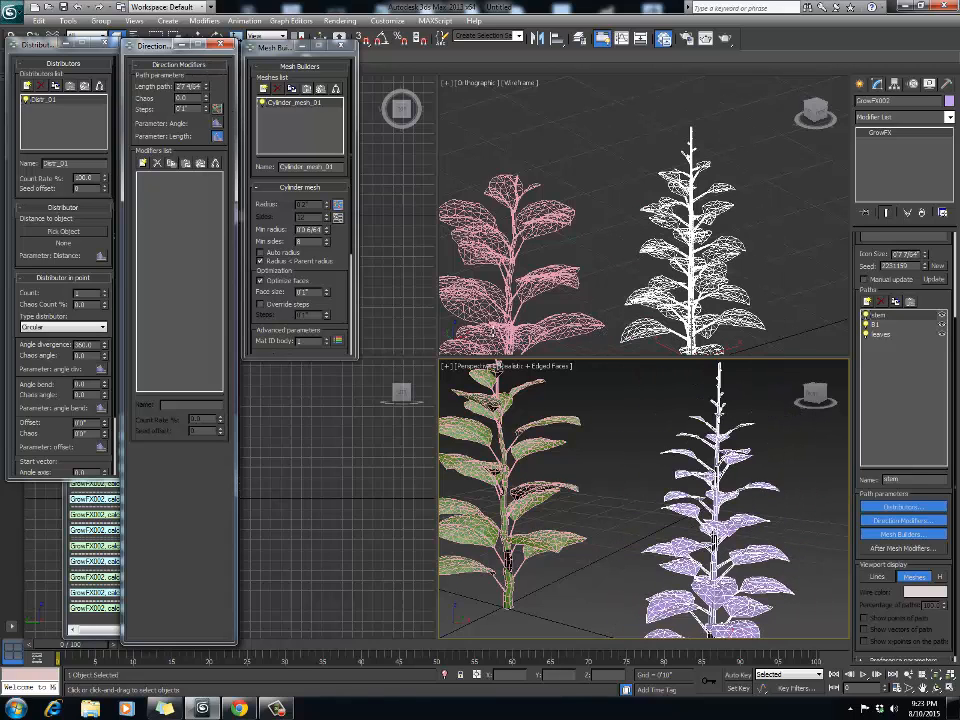
click(776, 514)
click(149, 116)
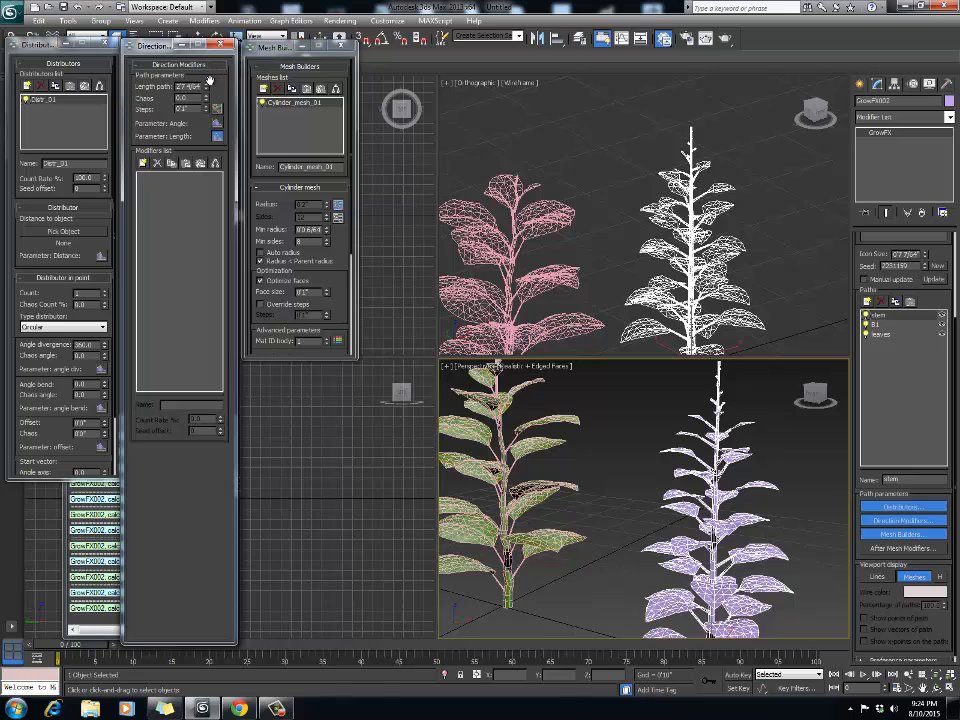
mouse_move(206, 88)
mouse_down()
mouse_move(208, 136)
mouse_move(199, 80)
mouse_up()
scroll(770, 520, down, 3)
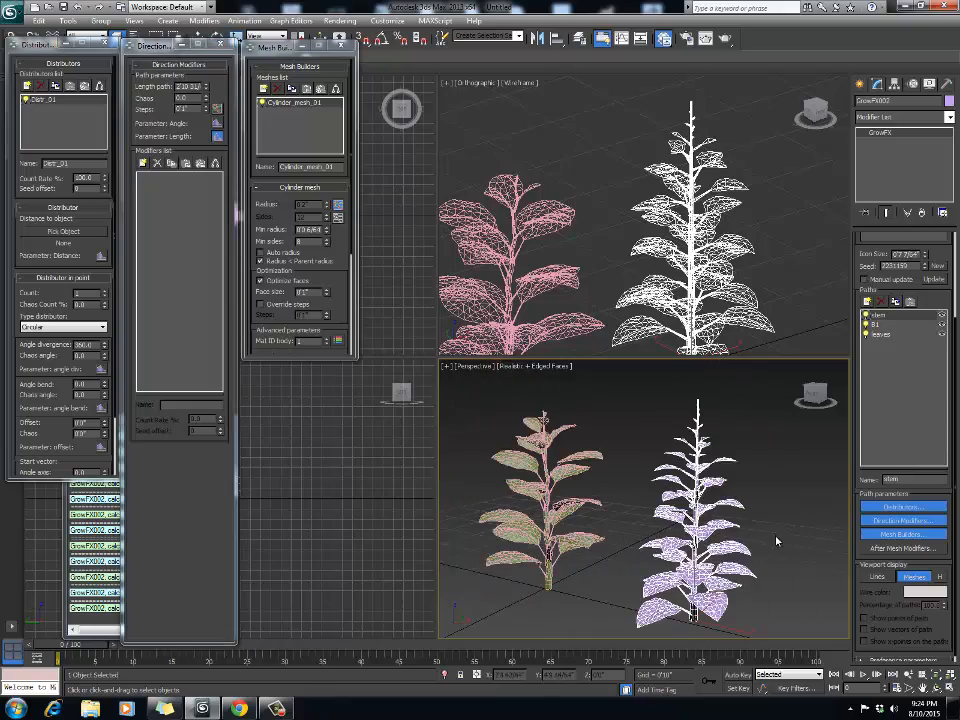
Step: Deselect the plant to examine its leaves and branches up close, and reselect it
alt+middle_drag(760, 541, 712, 506)
scroll(680, 510, up, 2)
click(778, 484)
scroll(695, 482, up, 4)
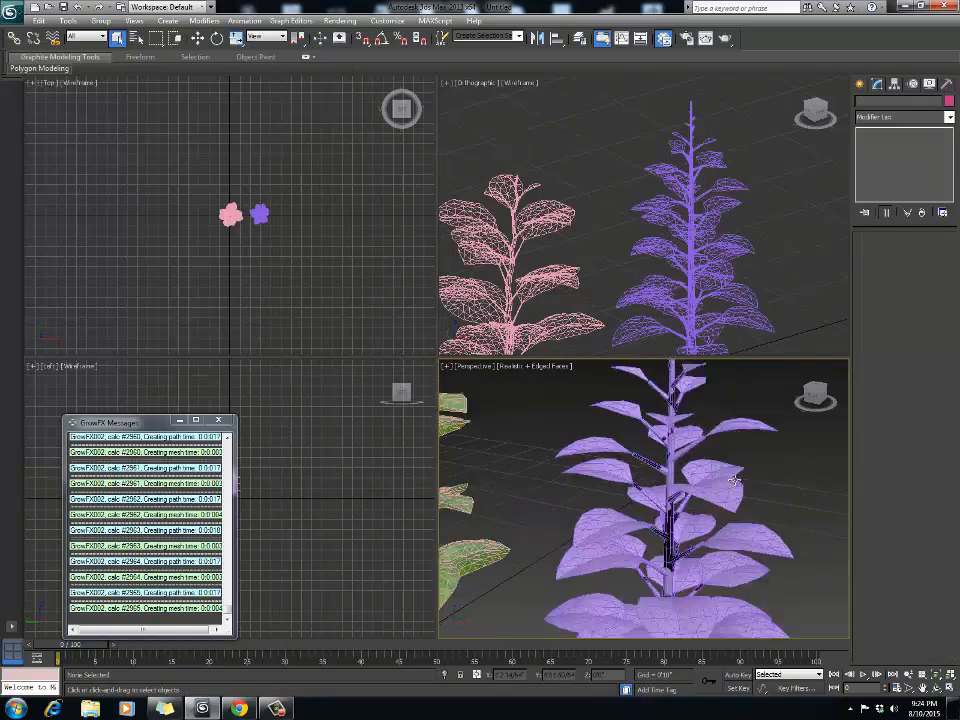
click(695, 482)
alt+middle_drag(695, 482, 657, 487)
scroll(611, 486, down, 3)
Step: Lower the start of the B1 branches' cylinder mesh radius curve to about 0.024 and set the minimum radius to 0'0 1/64"
click(876, 325)
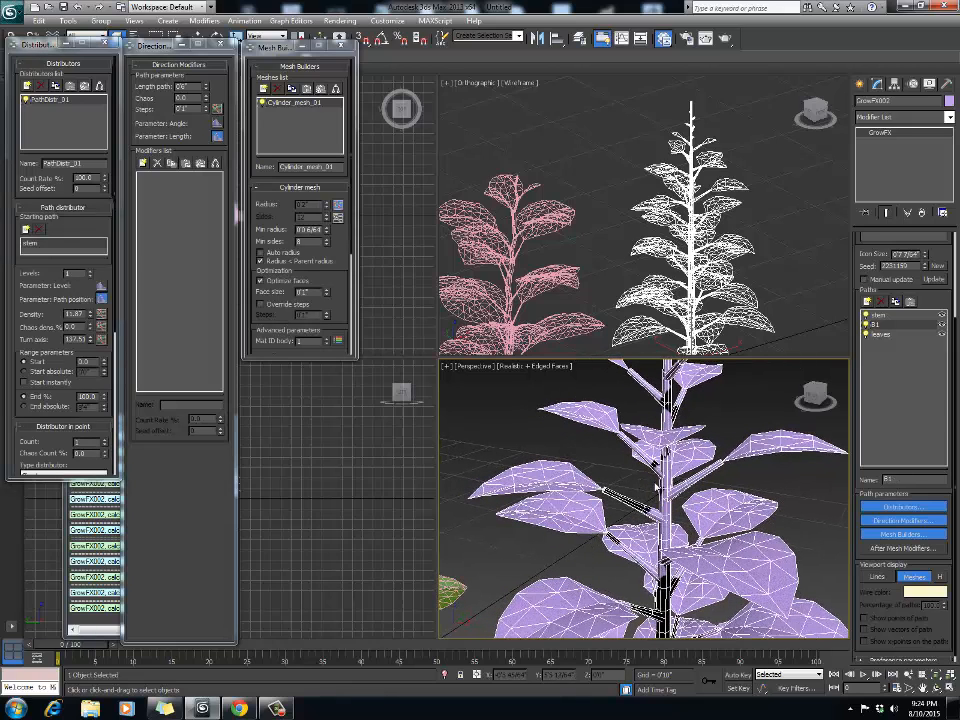
drag(47, 314, 72, 295)
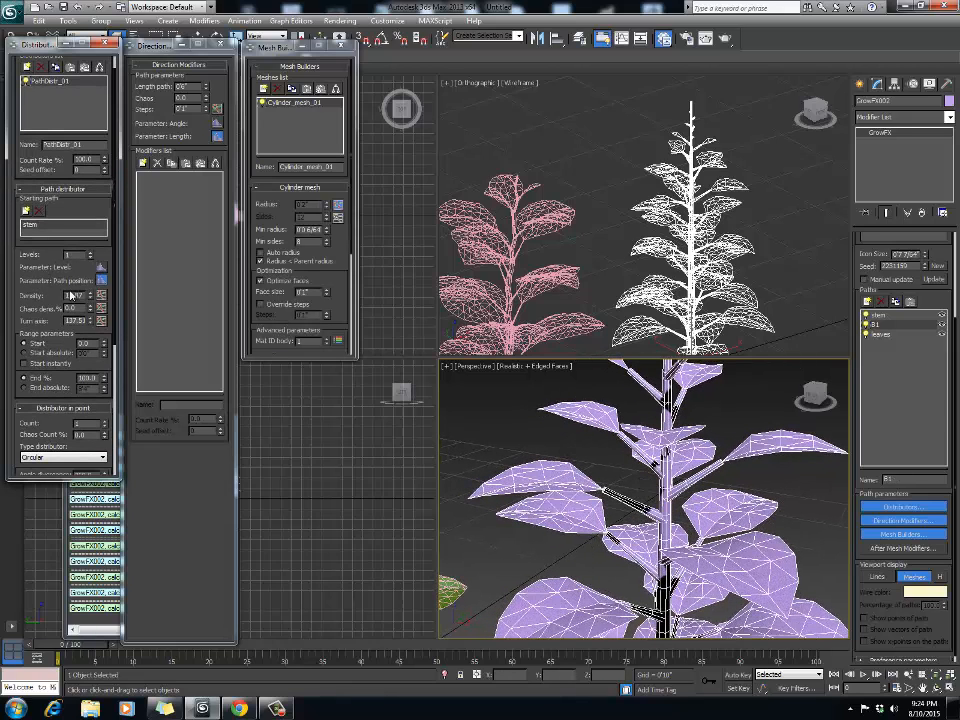
click(338, 203)
drag(547, 248, 532, 215)
drag(354, 261, 356, 297)
click(559, 213)
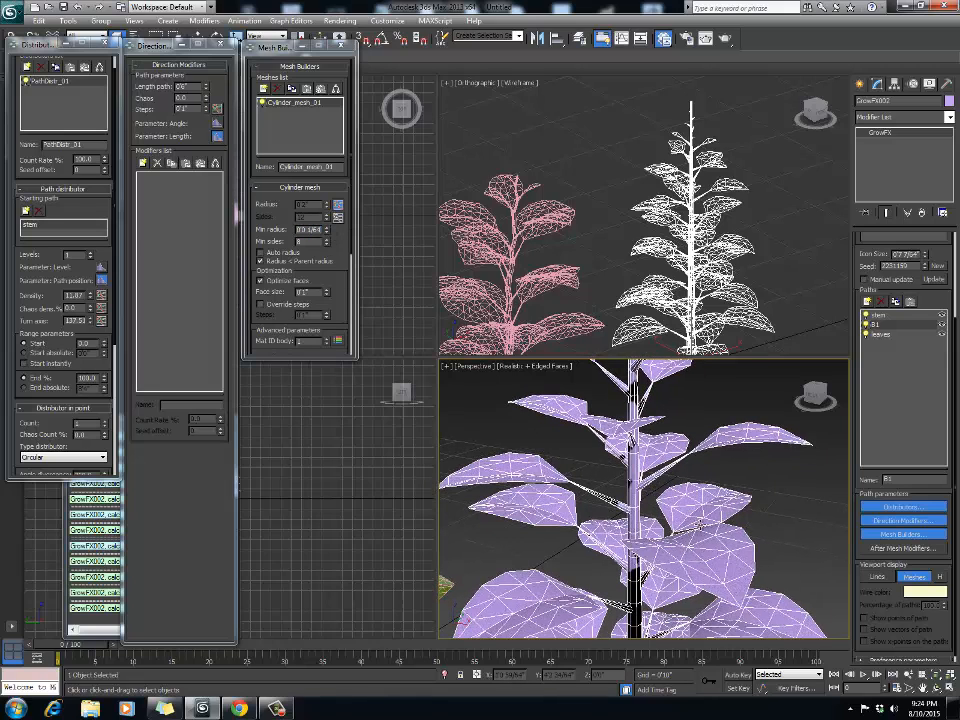
Step: Reshape the B1 branches' radius curve to about 0.017 at the start point and about 0.004 at the end point
click(338, 204)
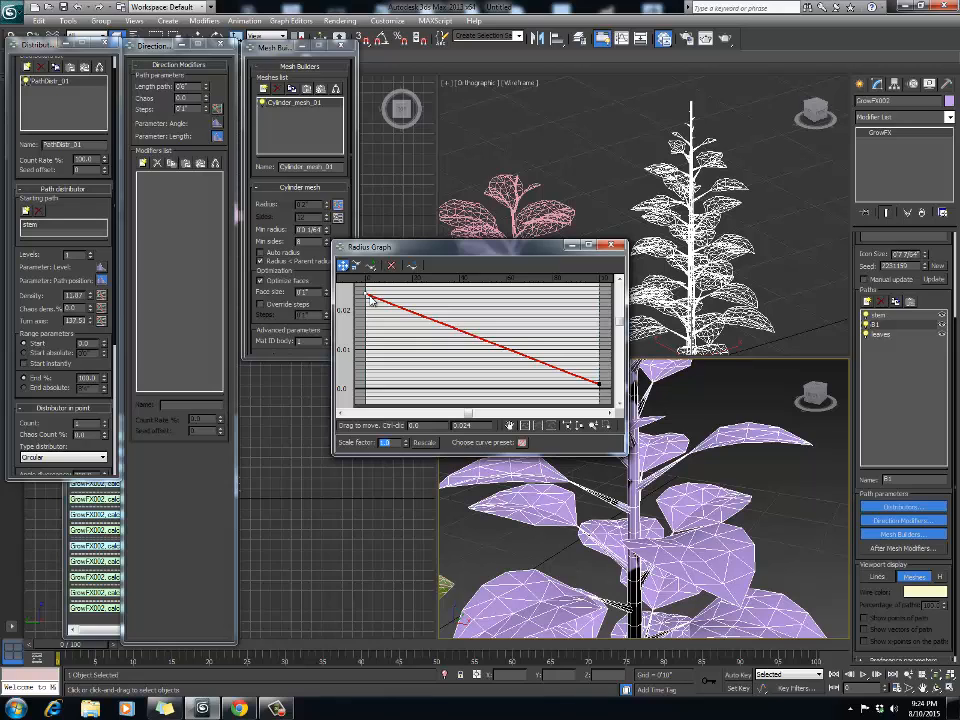
mouse_move(368, 297)
mouse_down()
mouse_move(370, 333)
mouse_move(367, 321)
mouse_up()
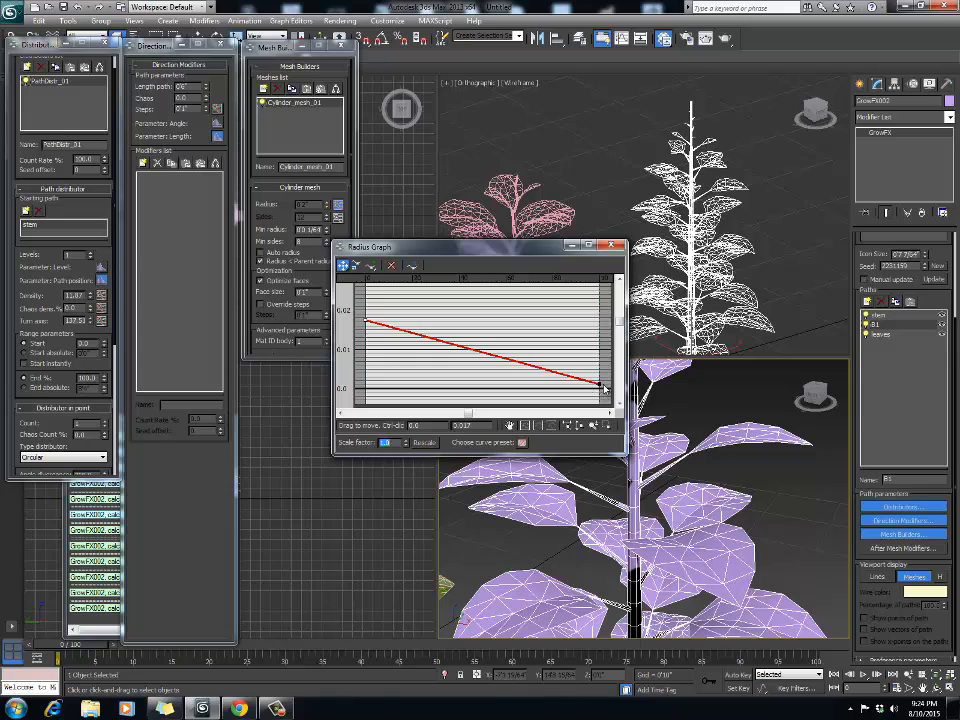
click(598, 386)
drag(480, 425, 387, 412)
text(0)
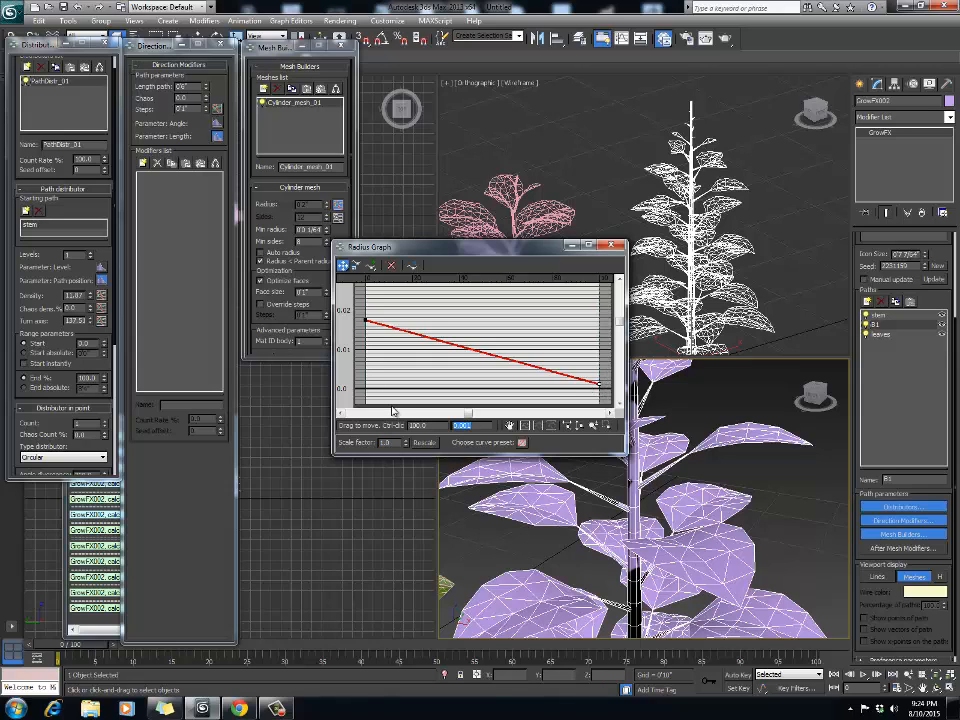
key(Return)
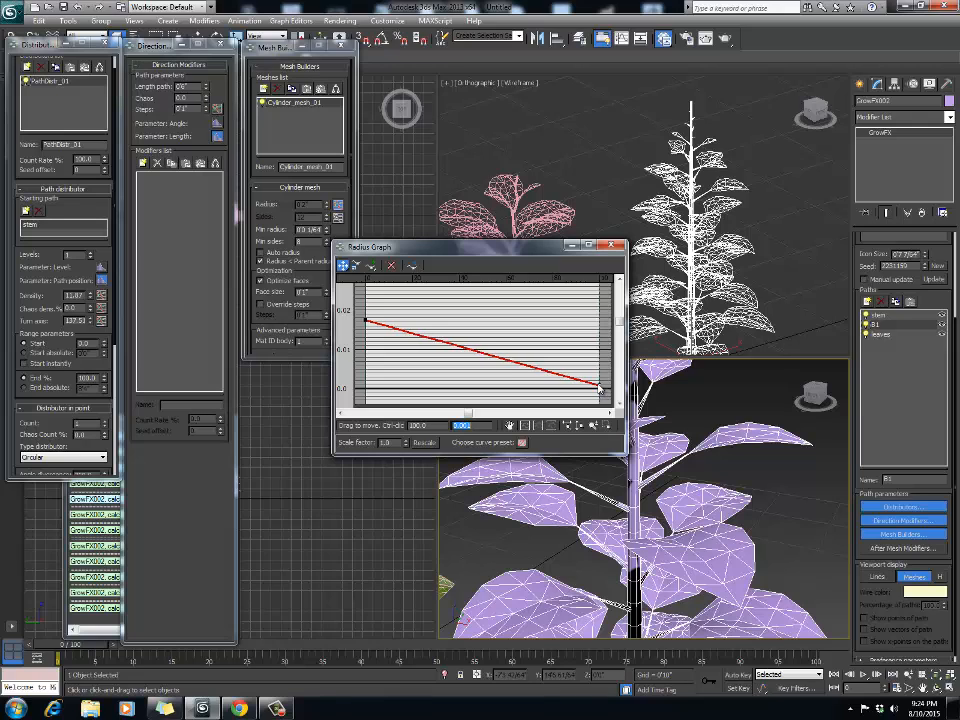
drag(598, 386, 598, 378)
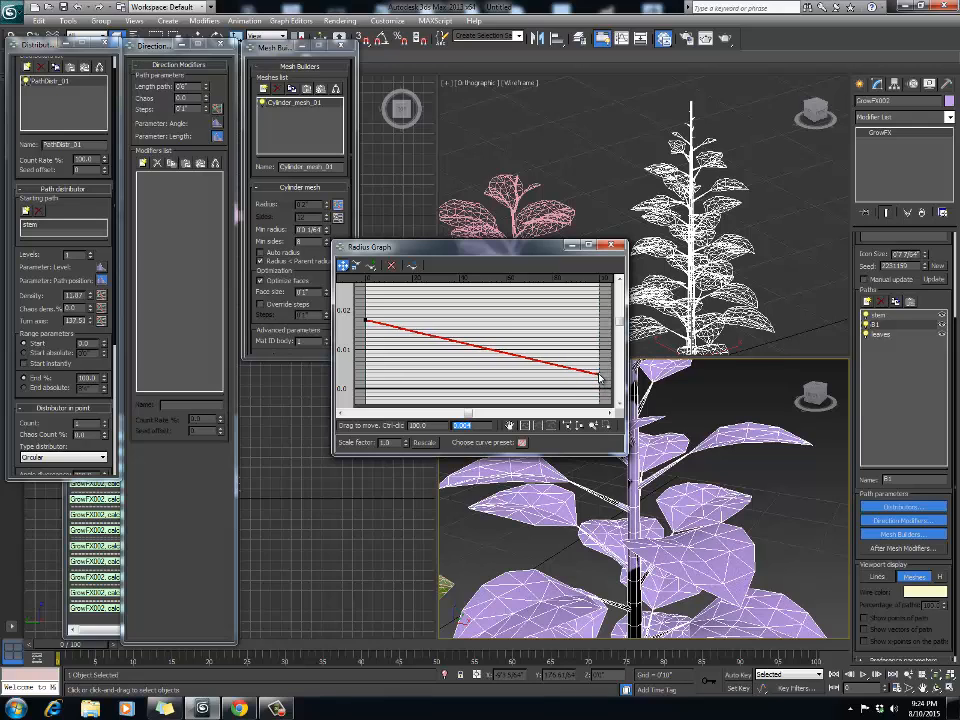
click(609, 246)
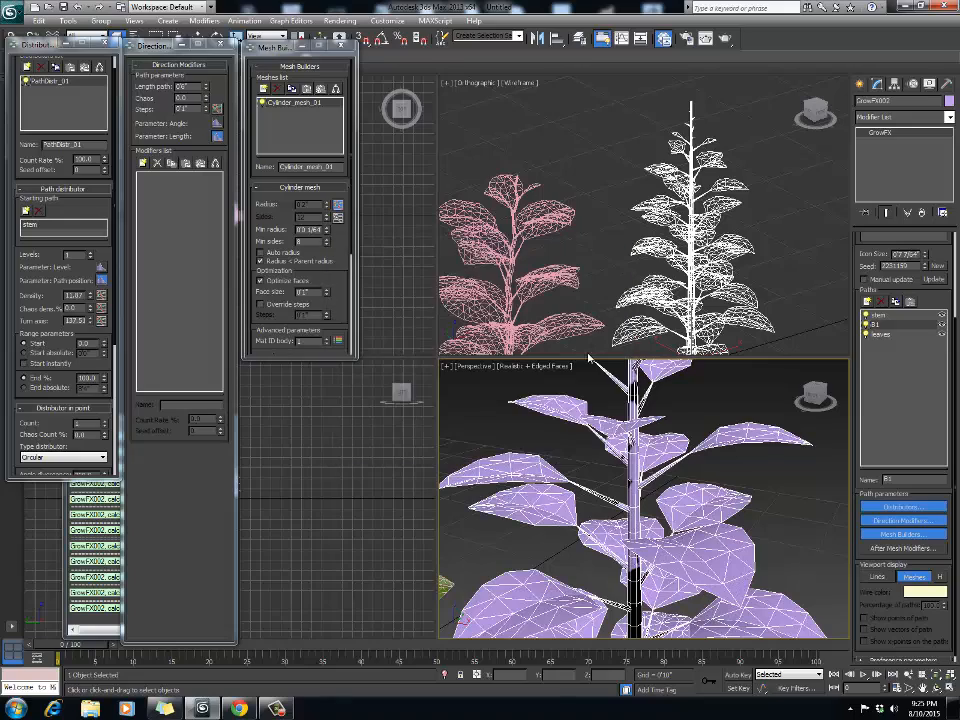
Step: Examine the whole plant from several angles to judge the thinner branches beside the neighbouring plant
scroll(677, 474, down, 5)
click(660, 518)
click(660, 518)
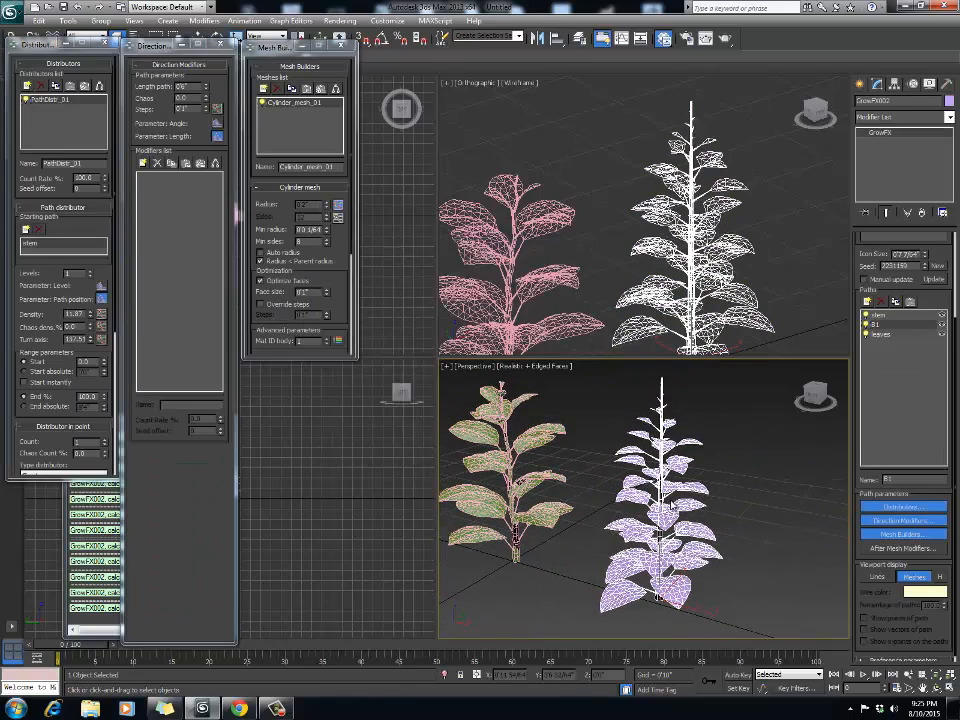
scroll(668, 525, up, 2)
scroll(668, 525, down, 1)
alt+middle_drag(655, 510, 715, 486)
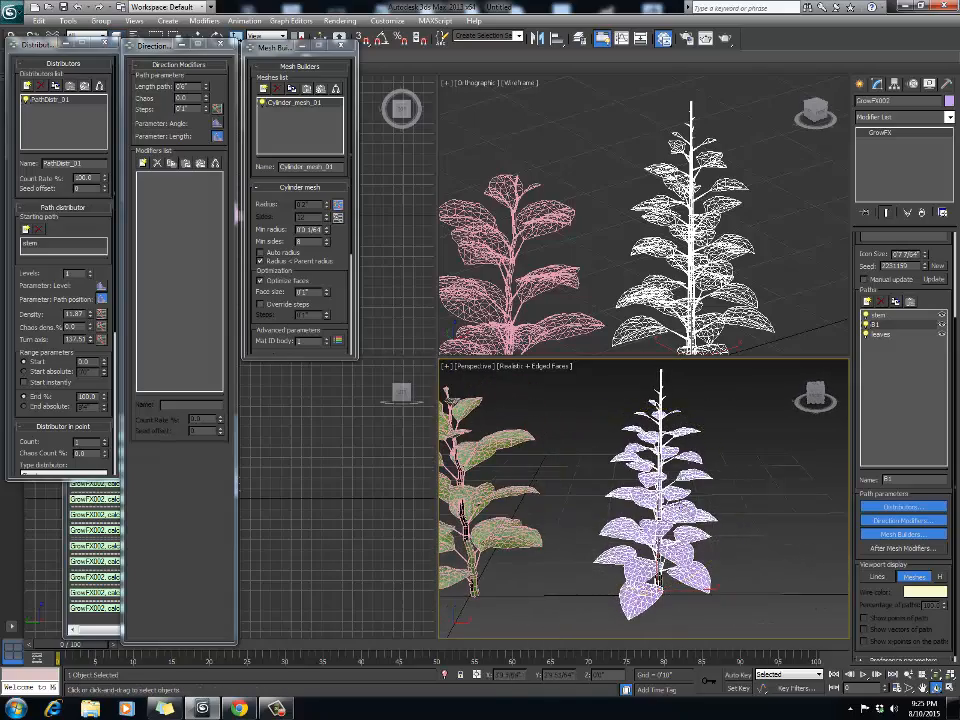
alt+middle_drag(693, 420, 705, 420)
click(731, 425)
click(672, 455)
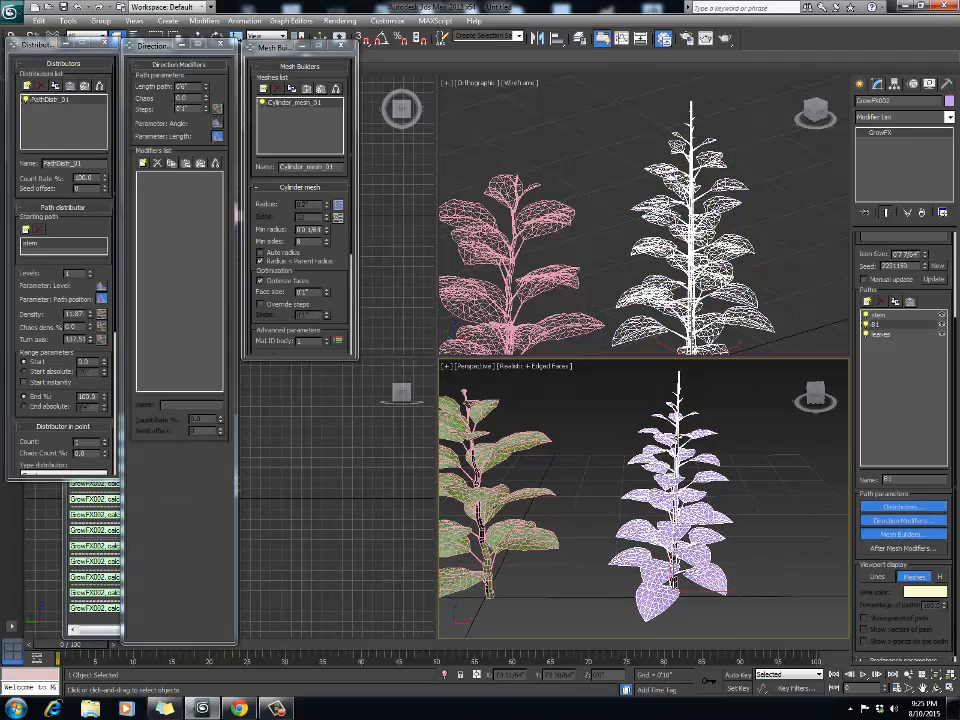
middle_drag(682, 470, 695, 424)
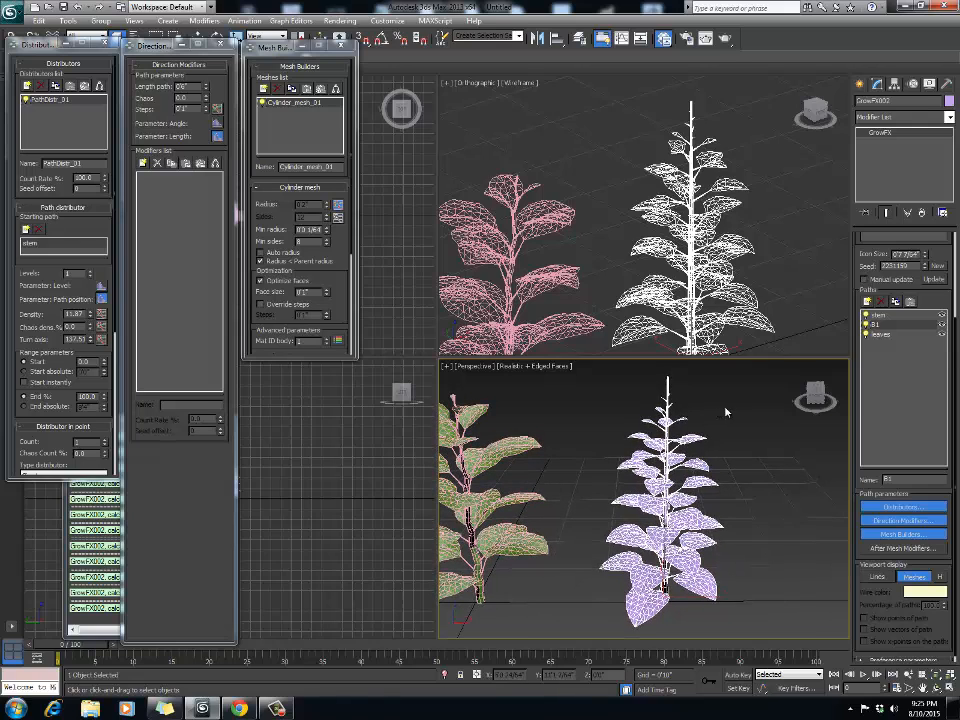
Step: Add a Vector orientation modifier to the stem path, using the global vector with Y orientation and a strength of 100
click(883, 317)
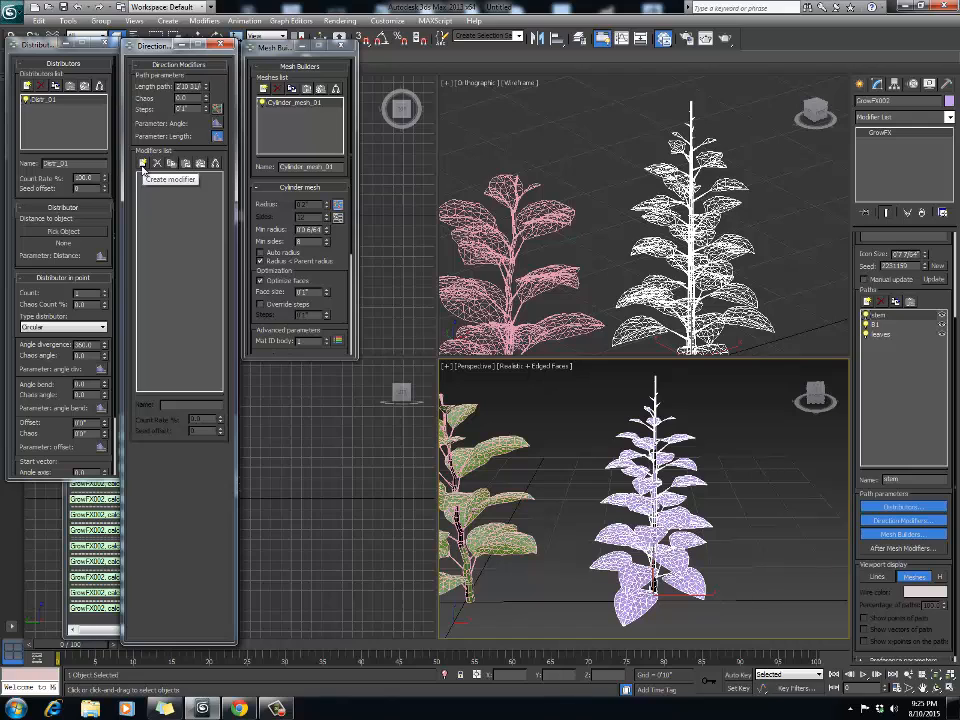
click(143, 164)
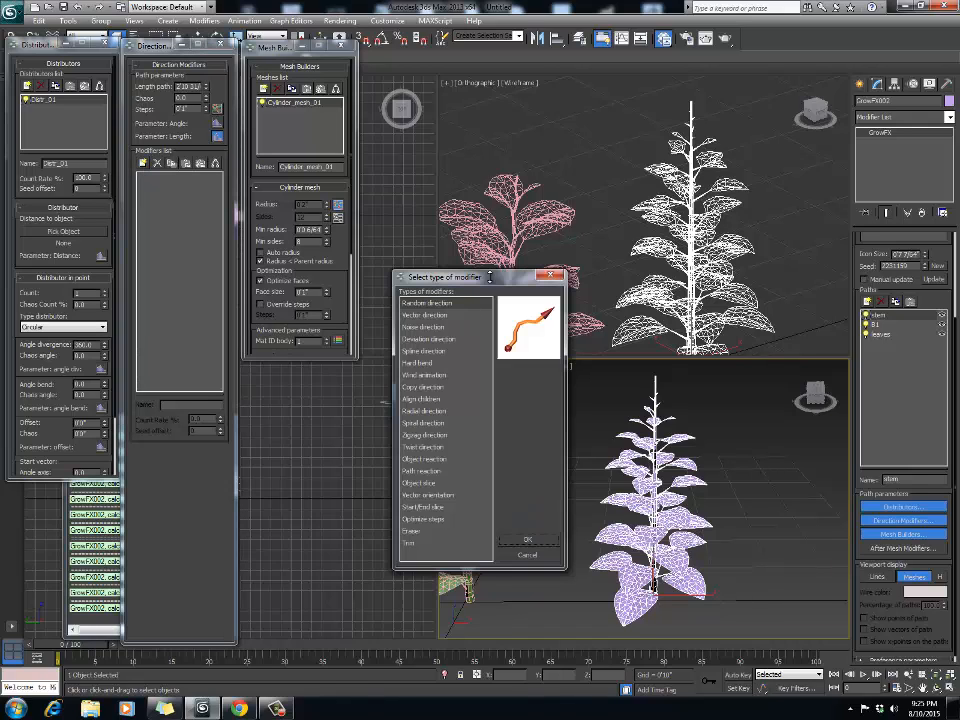
drag(489, 276, 403, 212)
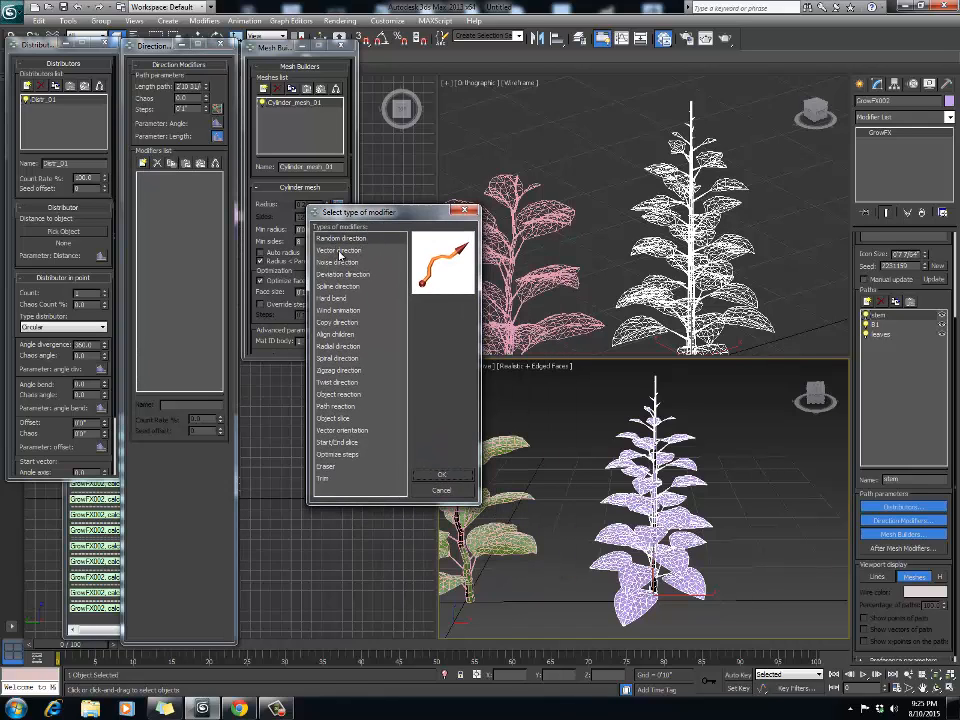
click(372, 431)
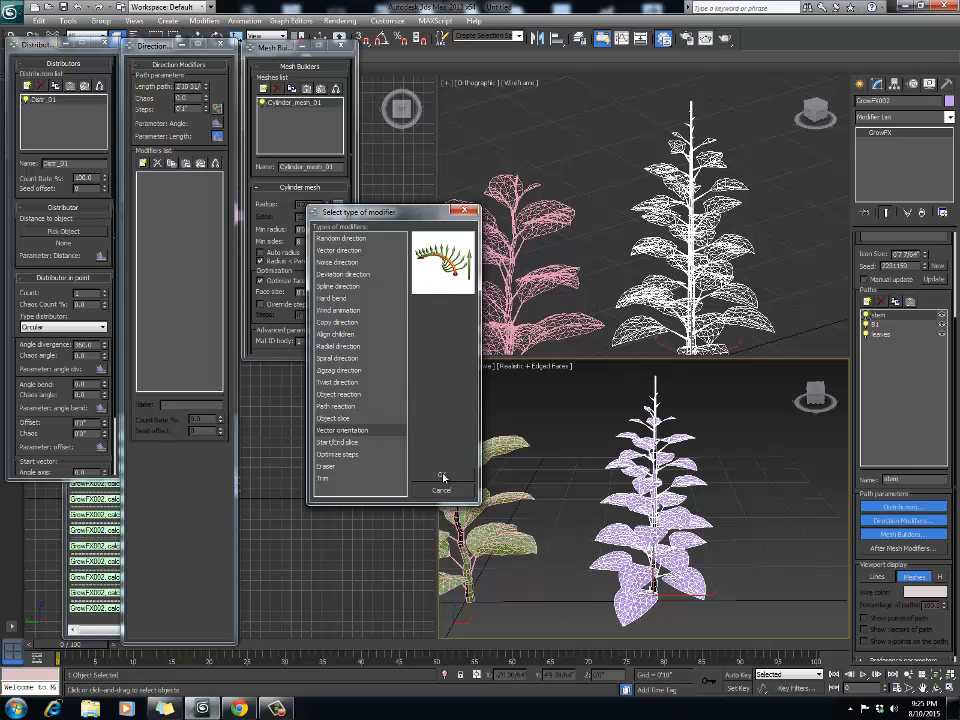
click(443, 477)
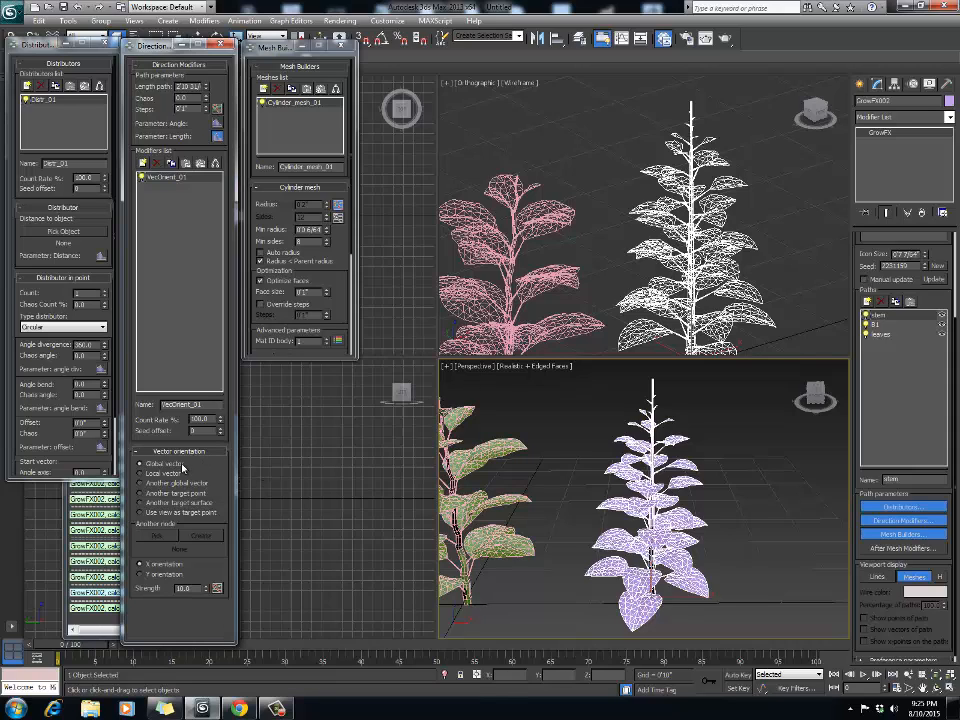
click(162, 576)
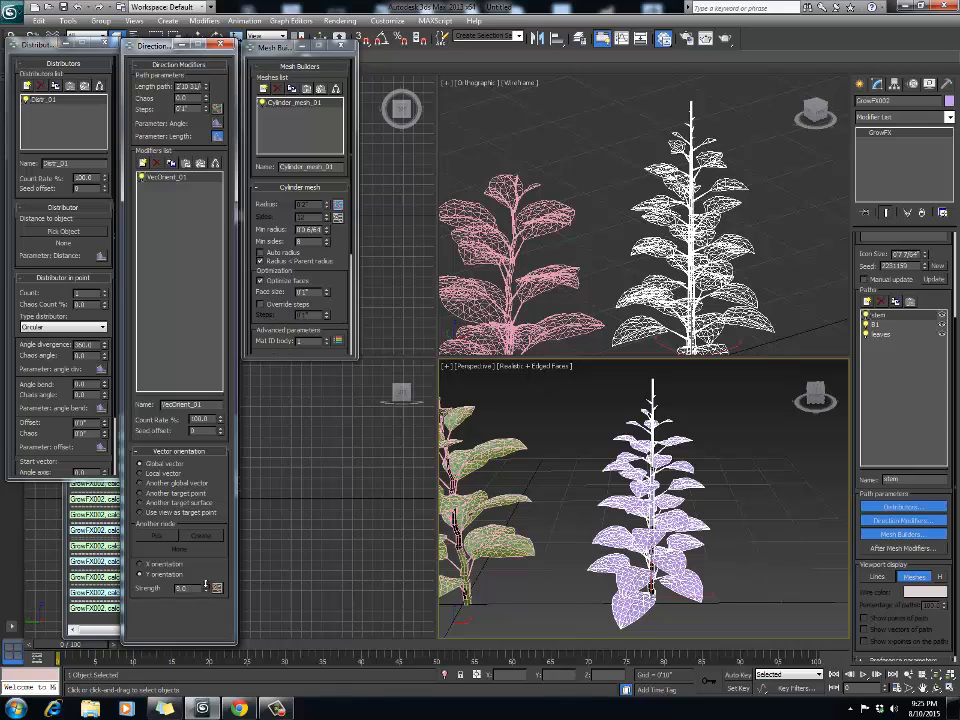
drag(205, 585, 180, 12)
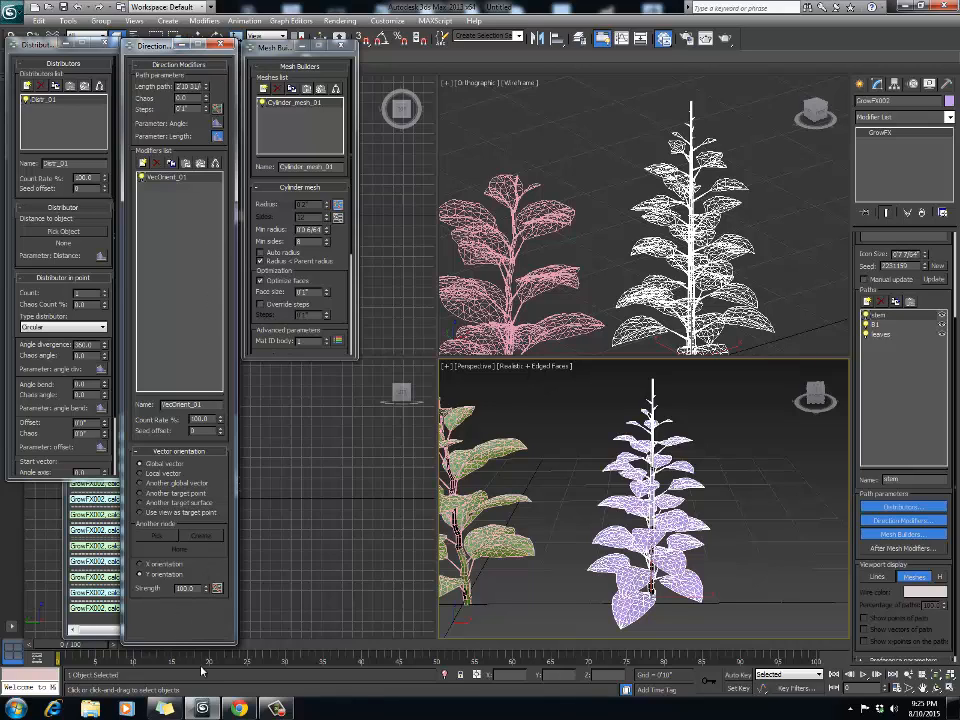
Step: Inspect the stem from base to tip to see how the branches and leaves sit along it
middle_drag(726, 456, 705, 452)
scroll(699, 463, down, 3)
scroll(697, 470, up, 3)
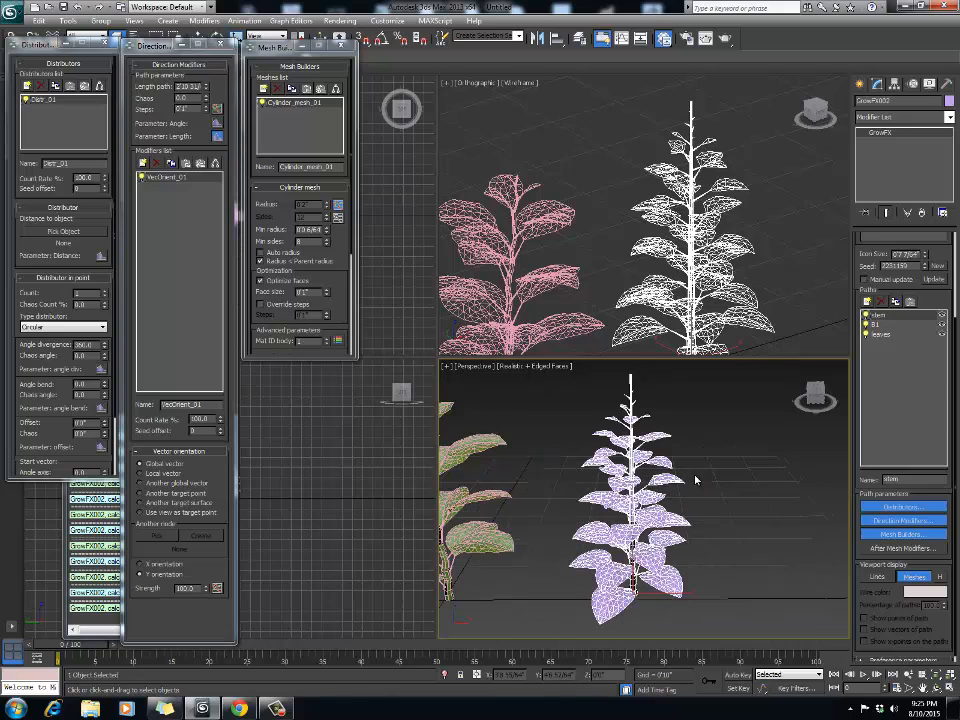
middle_drag(698, 540, 695, 532)
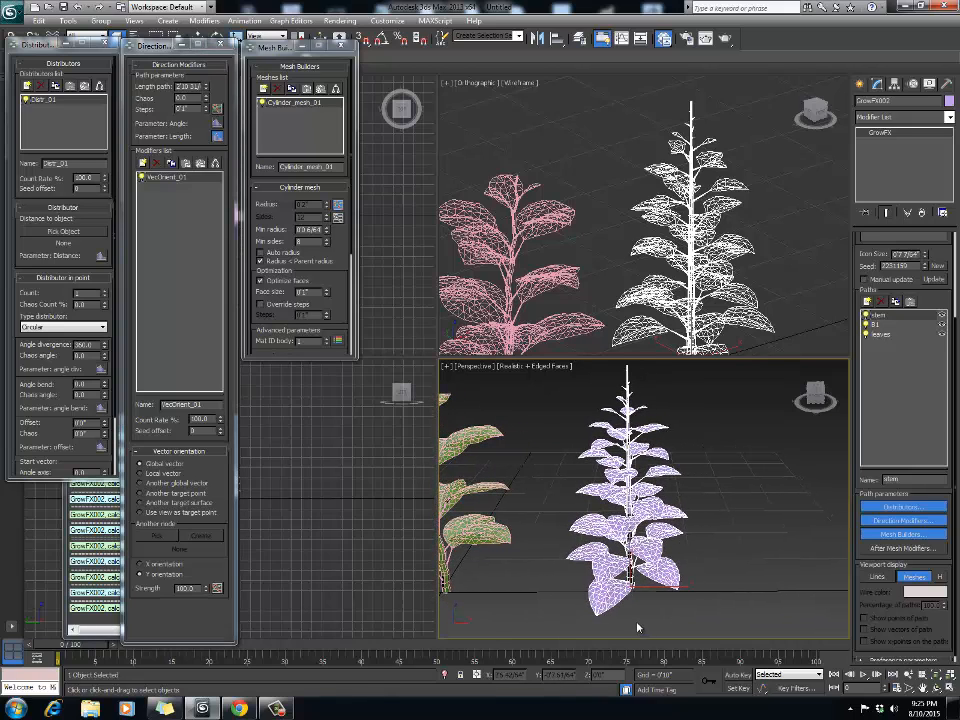
middle_drag(635, 600, 632, 613)
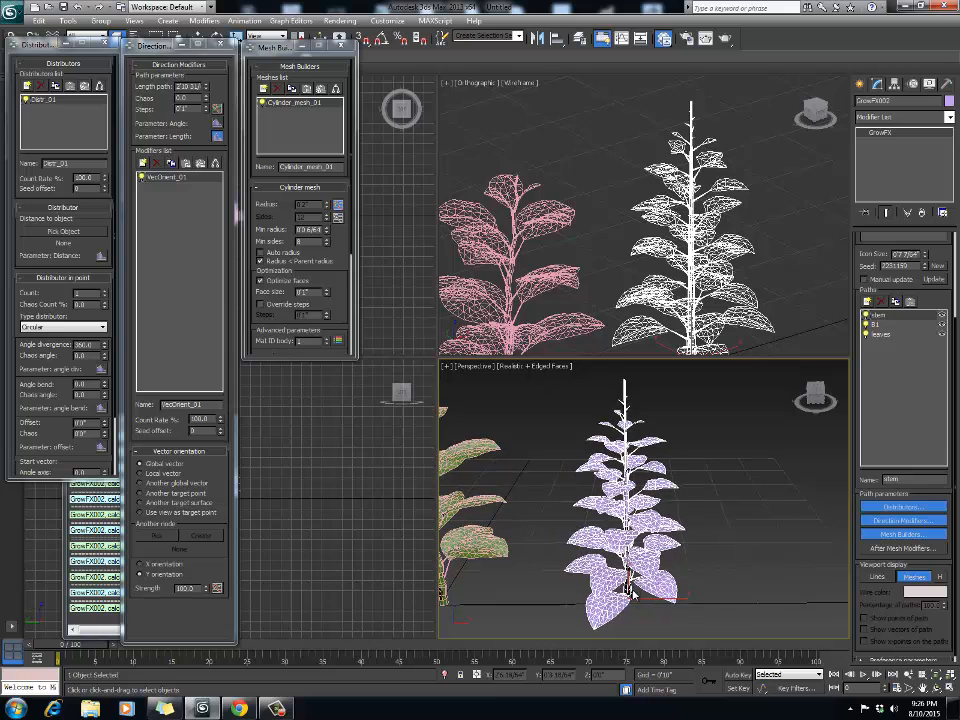
middle_drag(639, 513, 640, 520)
mouse_move(637, 457)
middle_down()
mouse_move(638, 437)
mouse_move(671, 460)
middle_up()
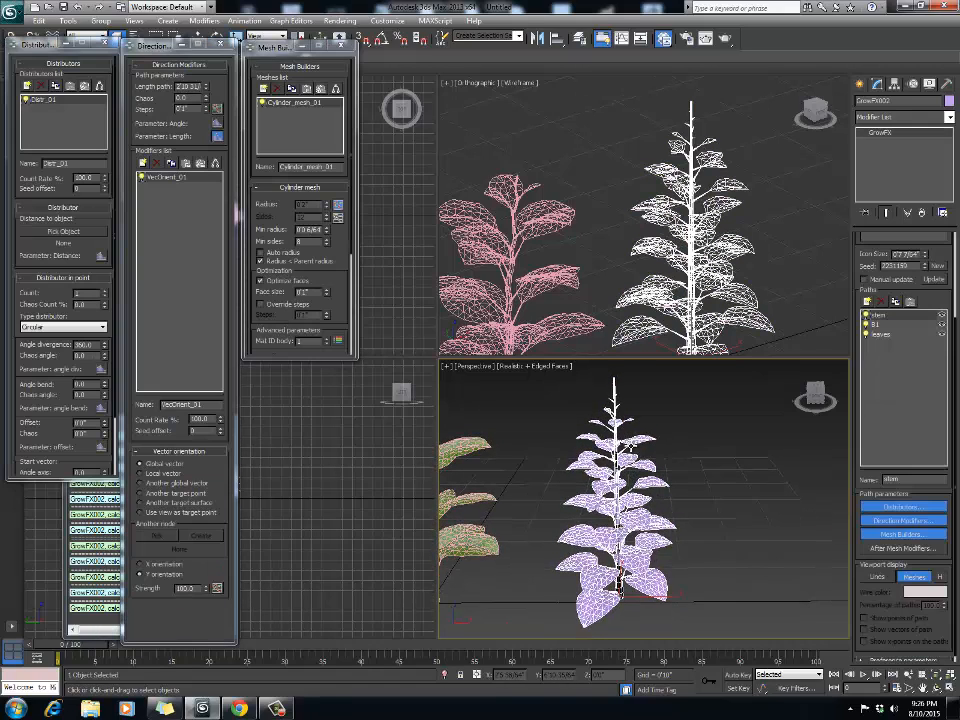
mouse_move(630, 439)
middle_down()
mouse_move(666, 431)
mouse_move(679, 413)
middle_up()
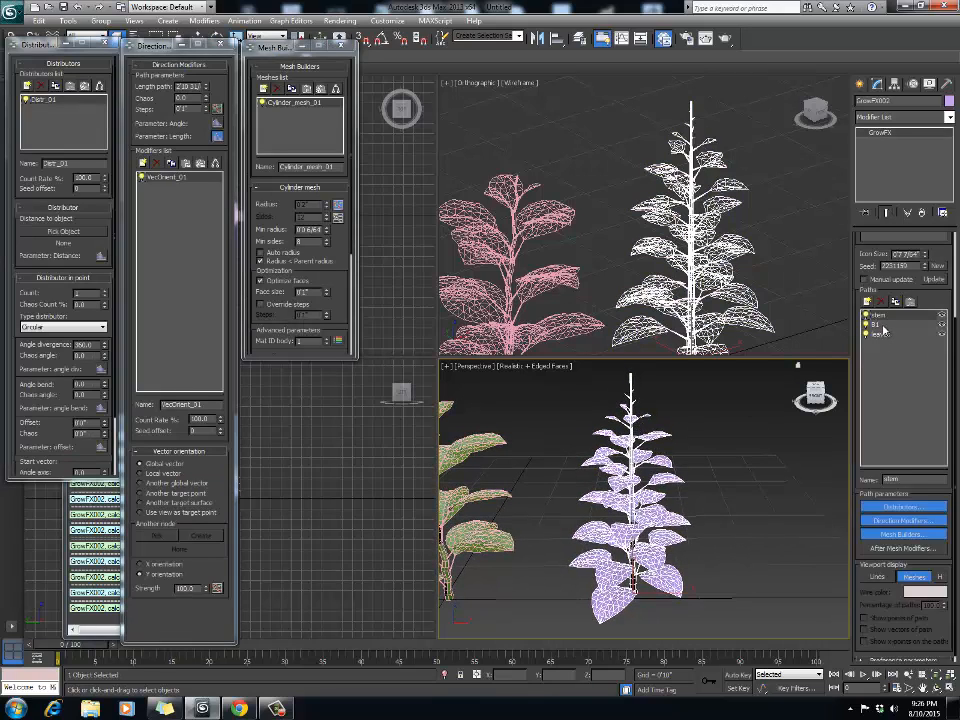
middle_drag(645, 462, 641, 464)
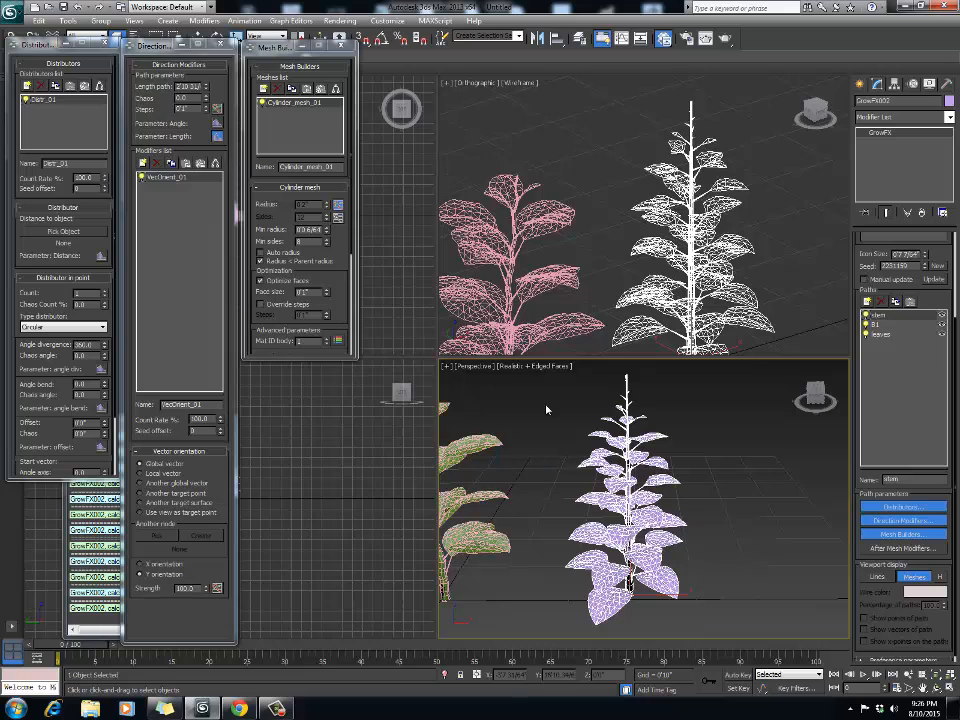
middle_drag(719, 462, 731, 466)
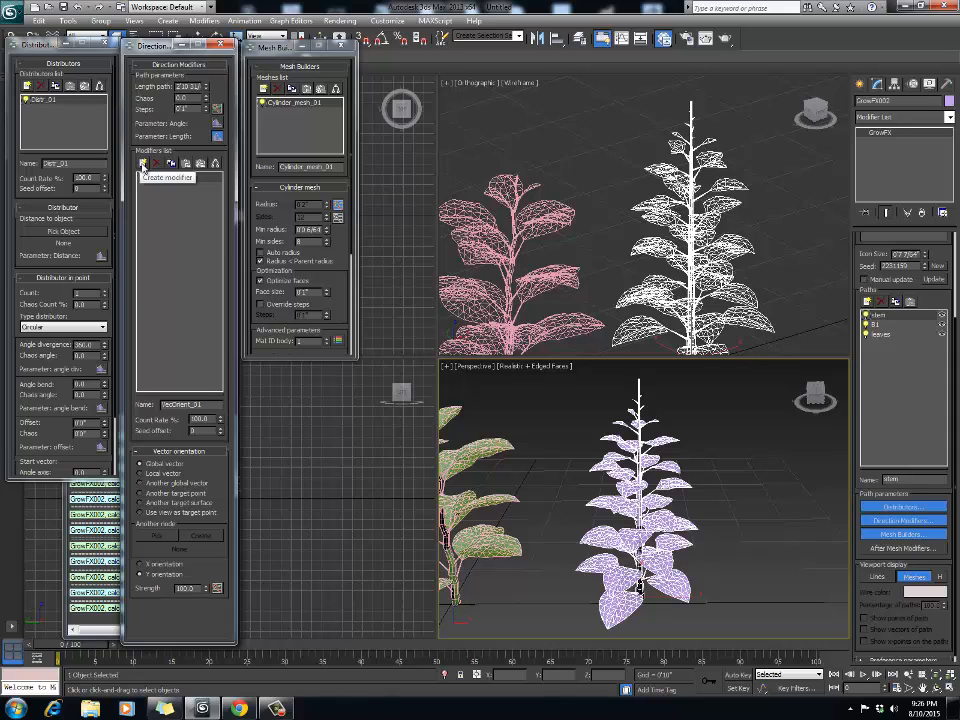
Step: Add a Deviation direction modifier to the stem path with B1 -> PathDistr_01 as its distributed paths, and inspect the plant
click(143, 165)
click(430, 316)
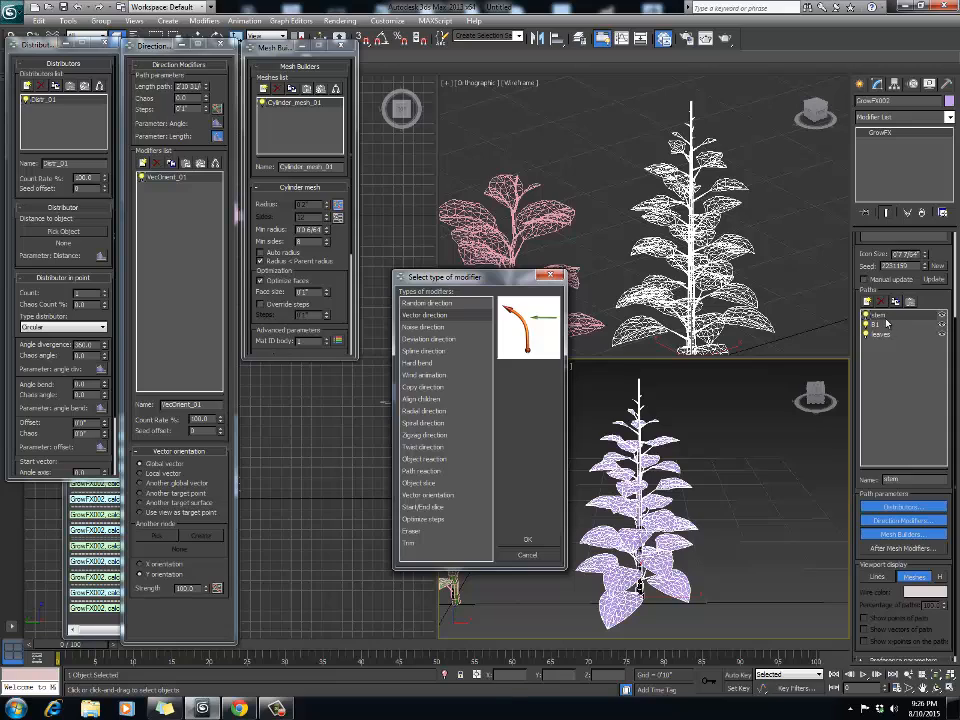
click(426, 400)
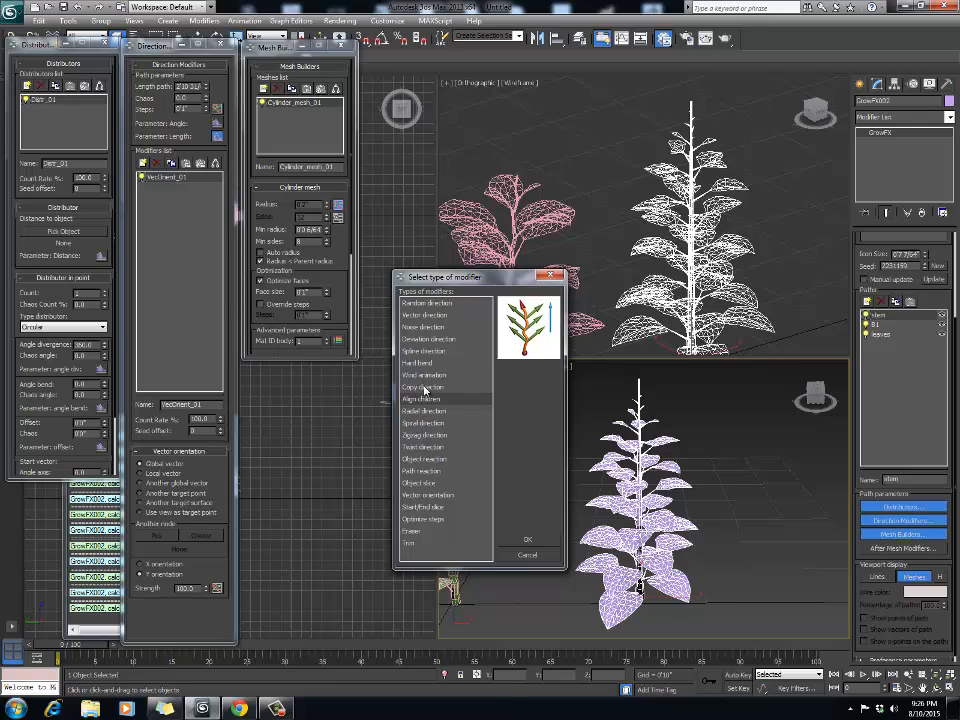
click(424, 388)
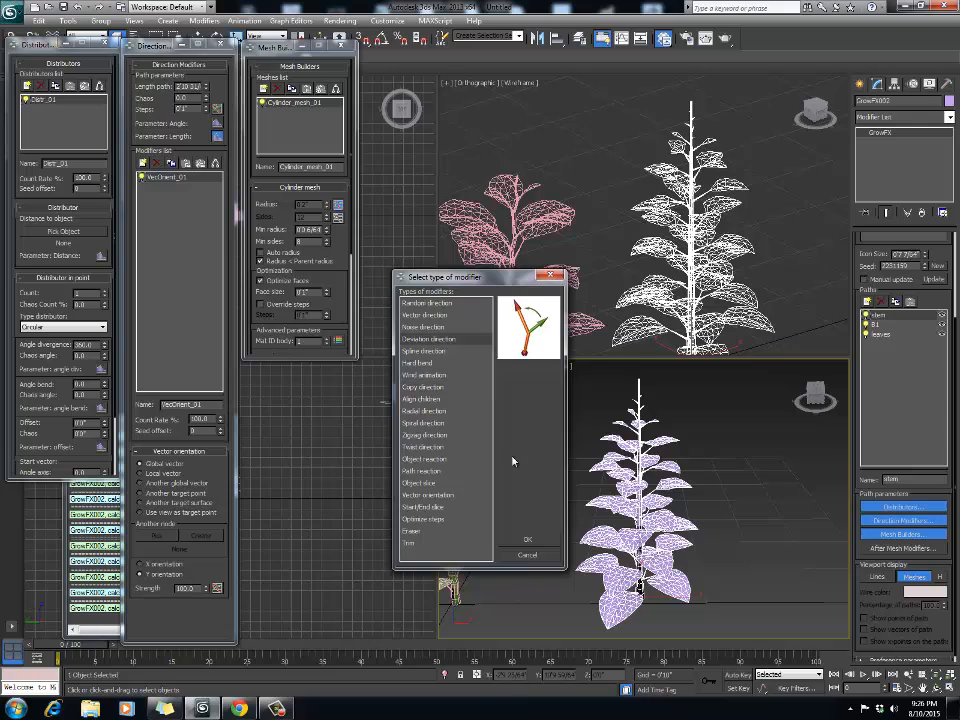
click(527, 541)
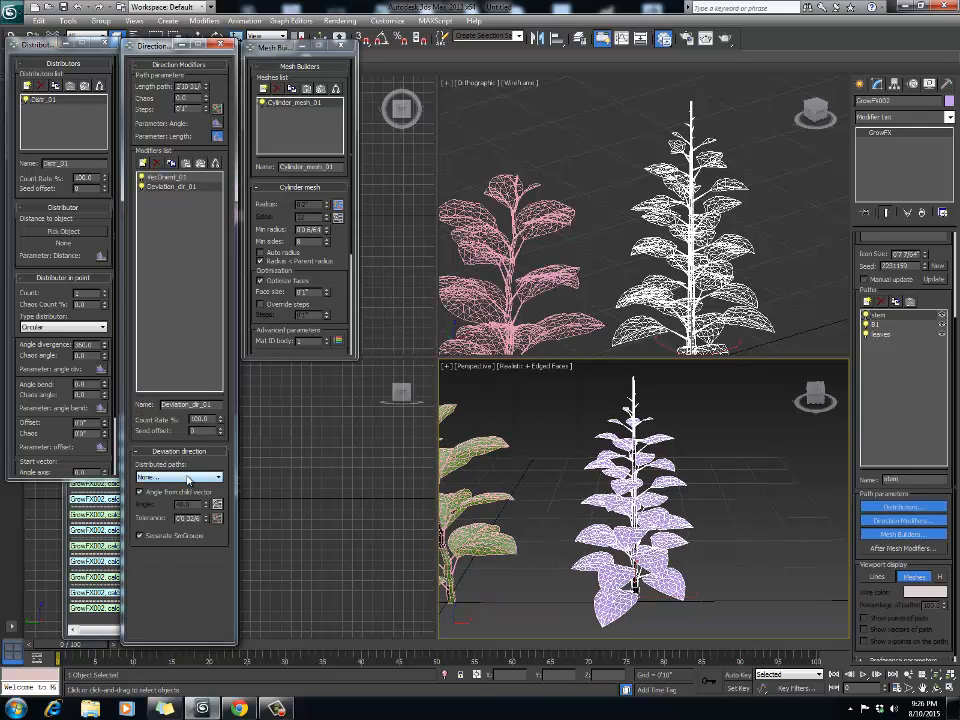
click(186, 480)
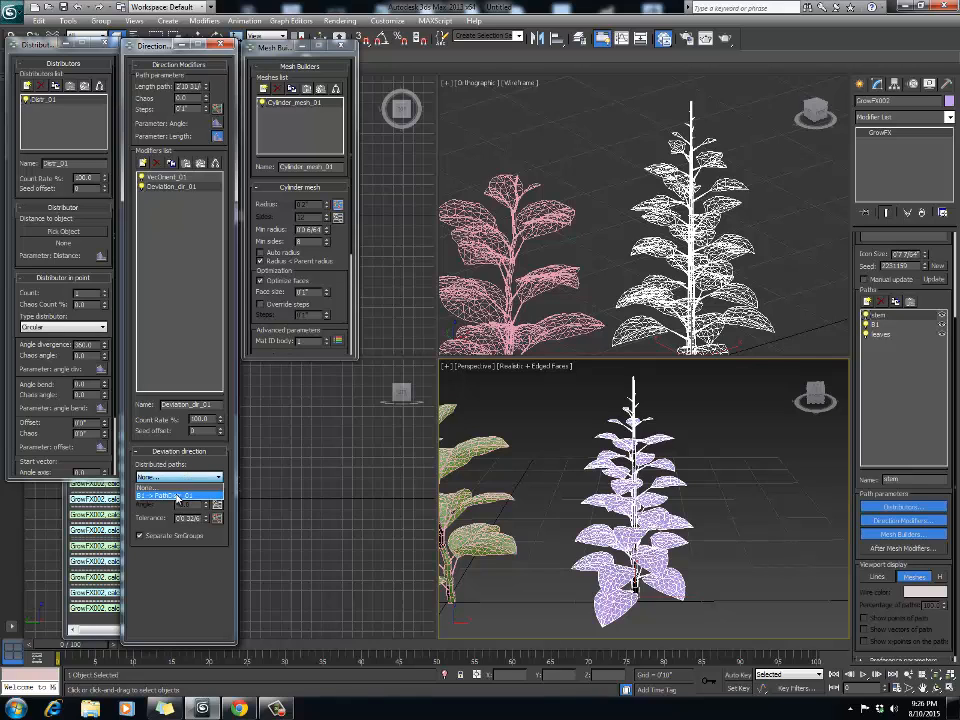
click(184, 497)
scroll(639, 467, up, 5)
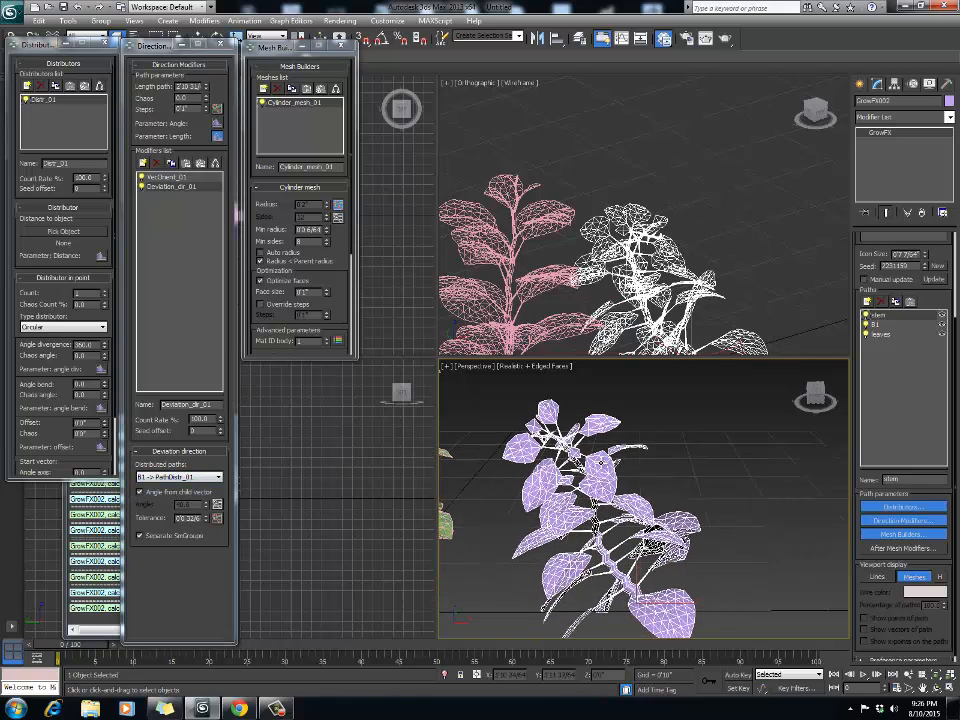
middle_drag(602, 466, 651, 433)
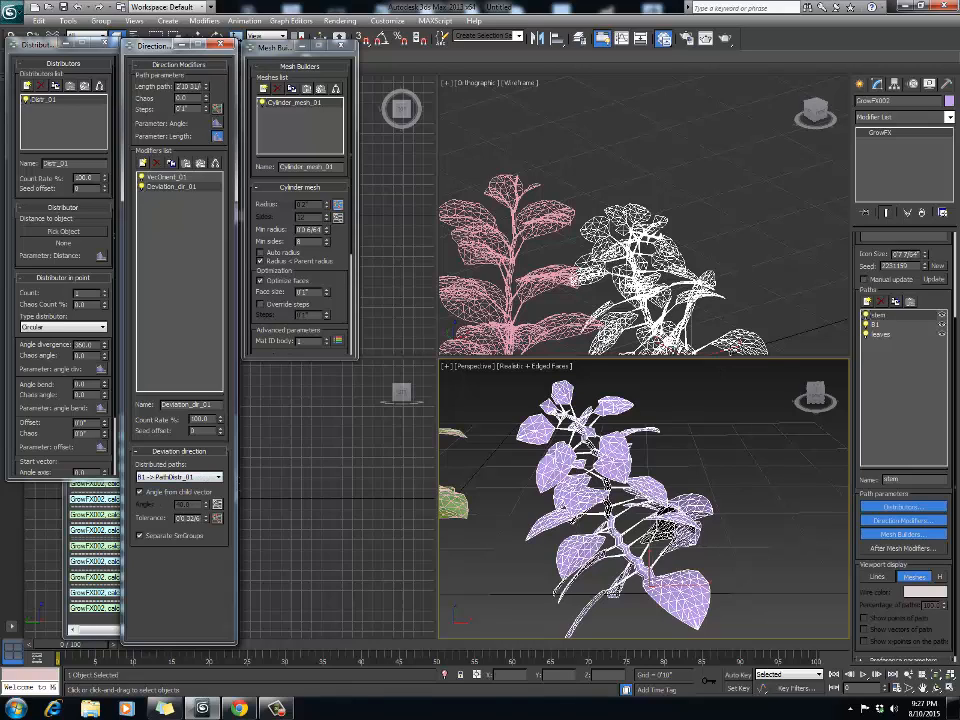
Step: Set the angle bend of the B1 path's distributor to 40
click(888, 325)
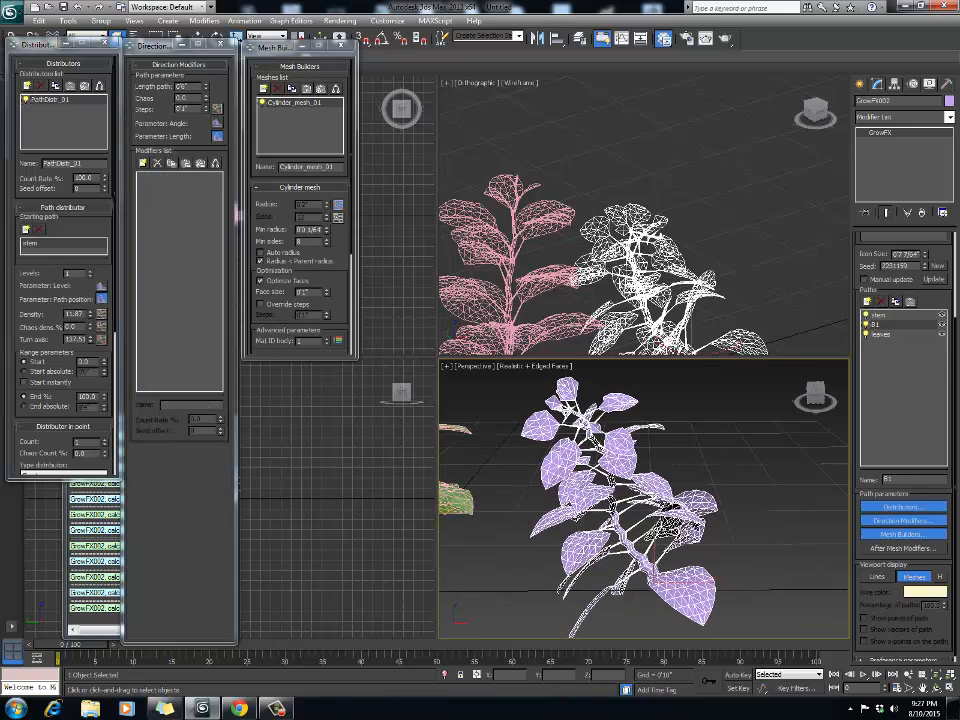
scroll(40, 240, down, 1)
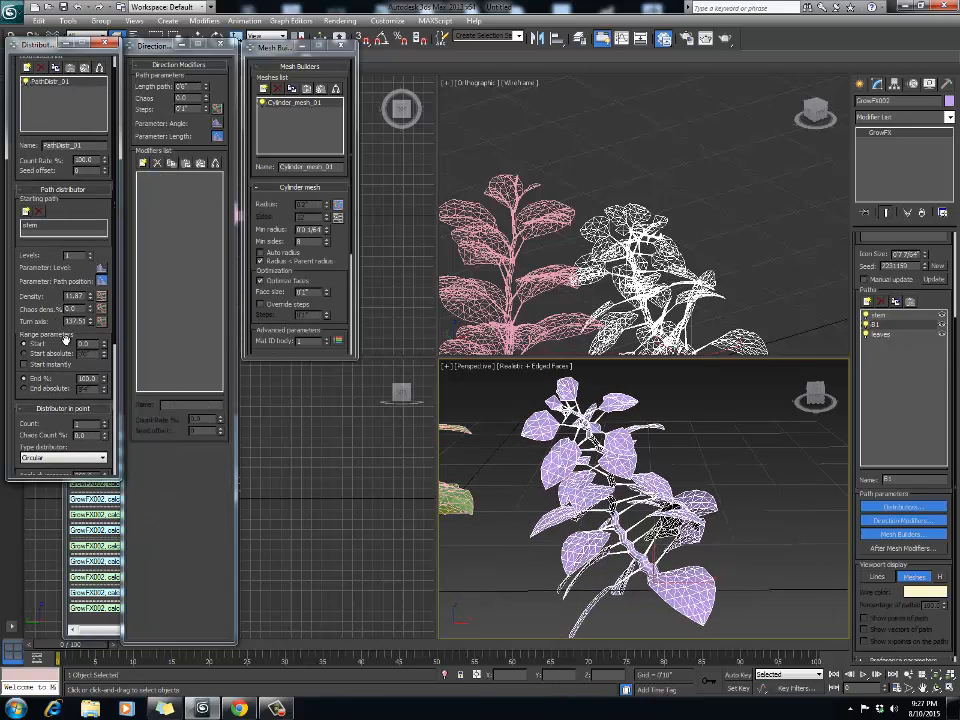
scroll(65, 340, down, 3)
scroll(57, 305, down, 1)
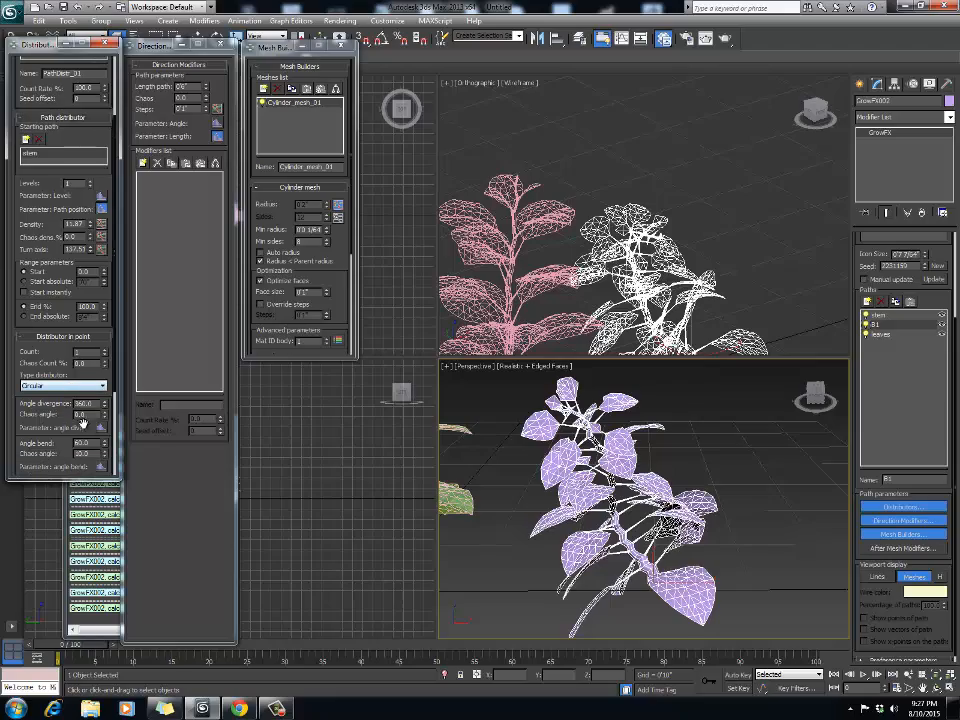
mouse_move(105, 450)
mouse_down()
mouse_move(103, 466)
mouse_move(100, 456)
mouse_up()
middle_drag(595, 574, 667, 605)
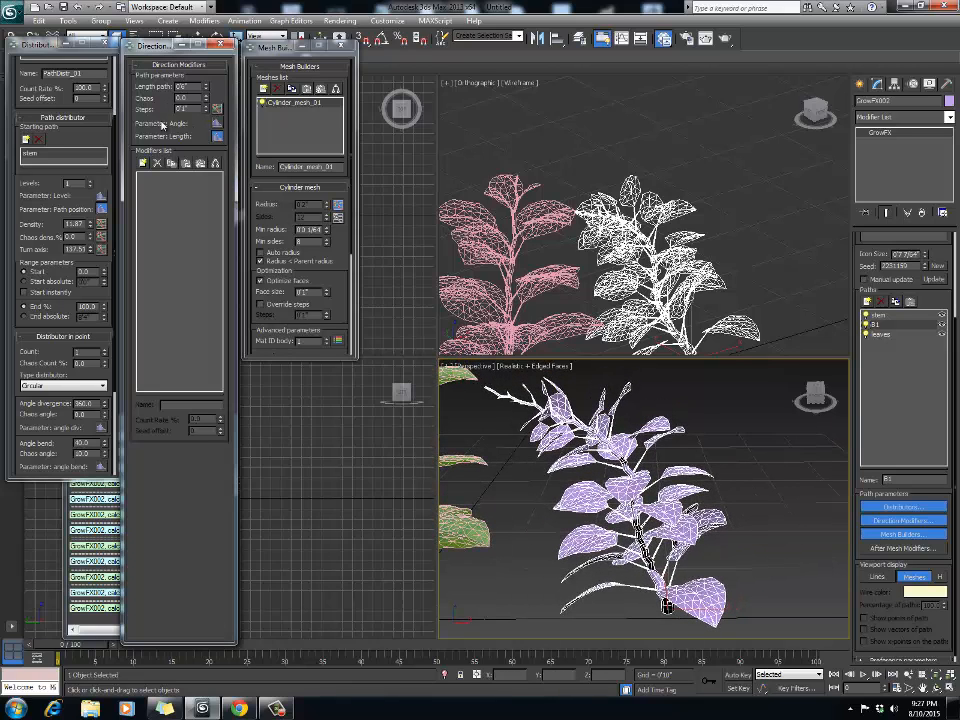
Step: Add a Vector direction modifier to the stem path, using the global vector with a strength of about 744.2
click(899, 316)
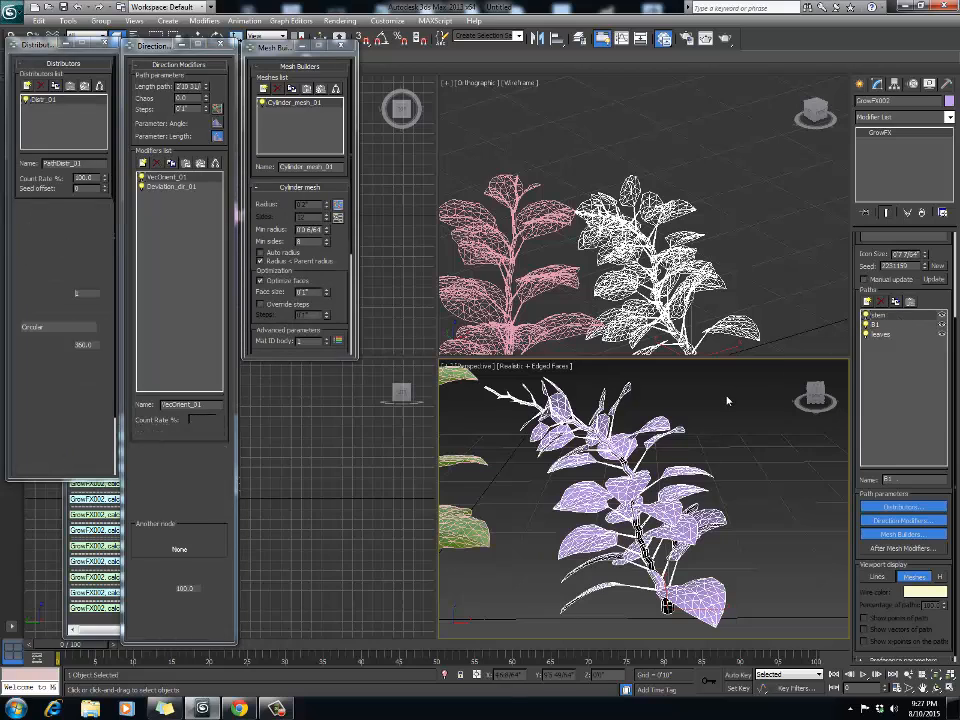
middle_drag(667, 459, 665, 448)
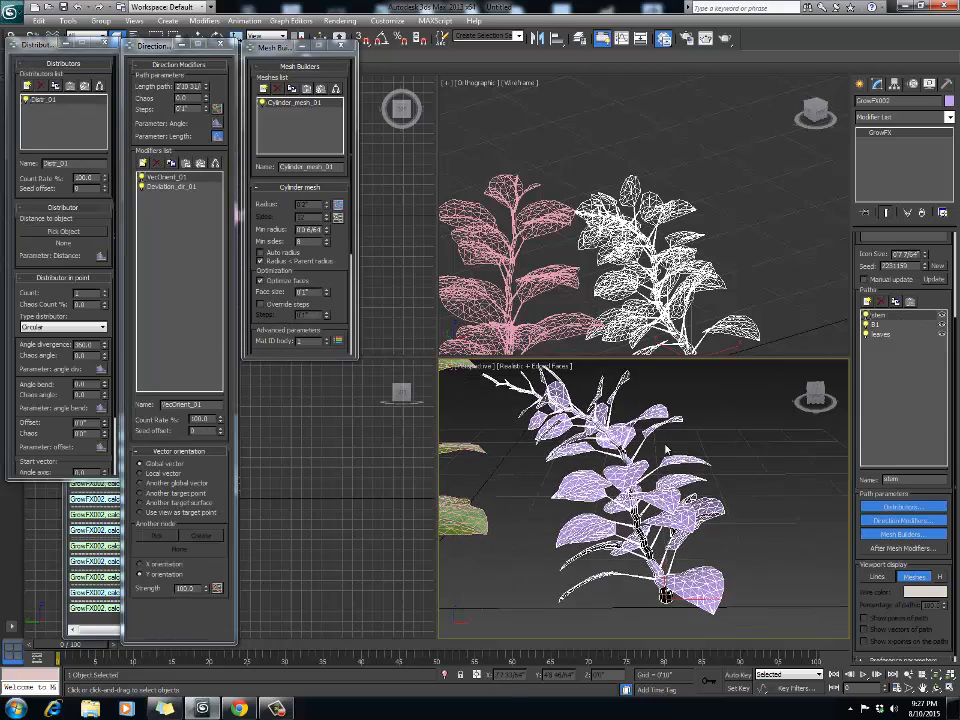
click(161, 188)
click(143, 163)
click(421, 315)
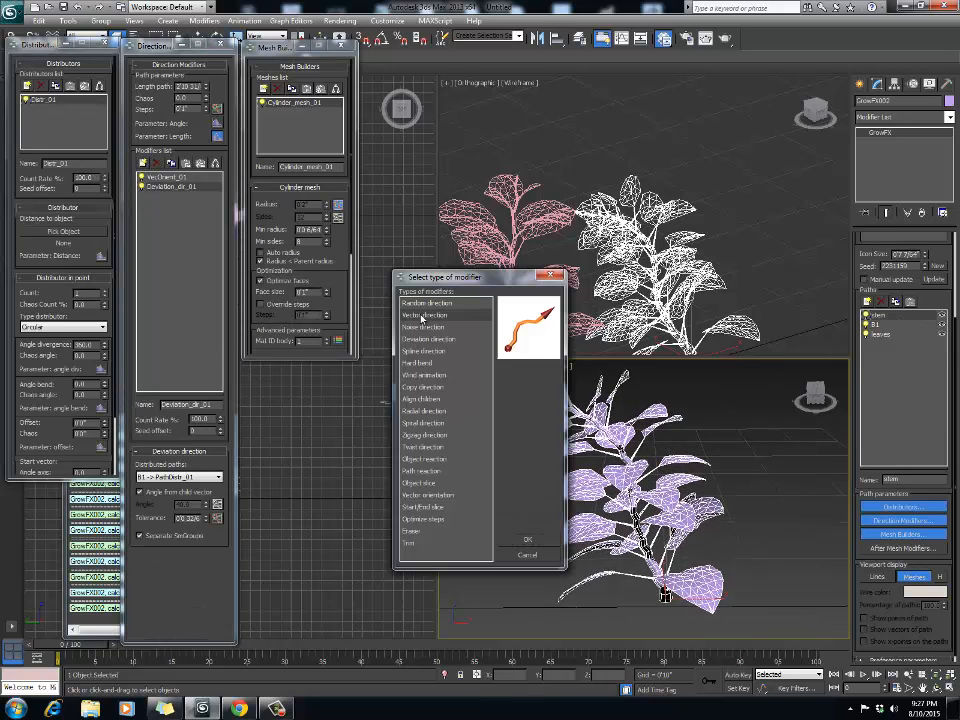
click(527, 542)
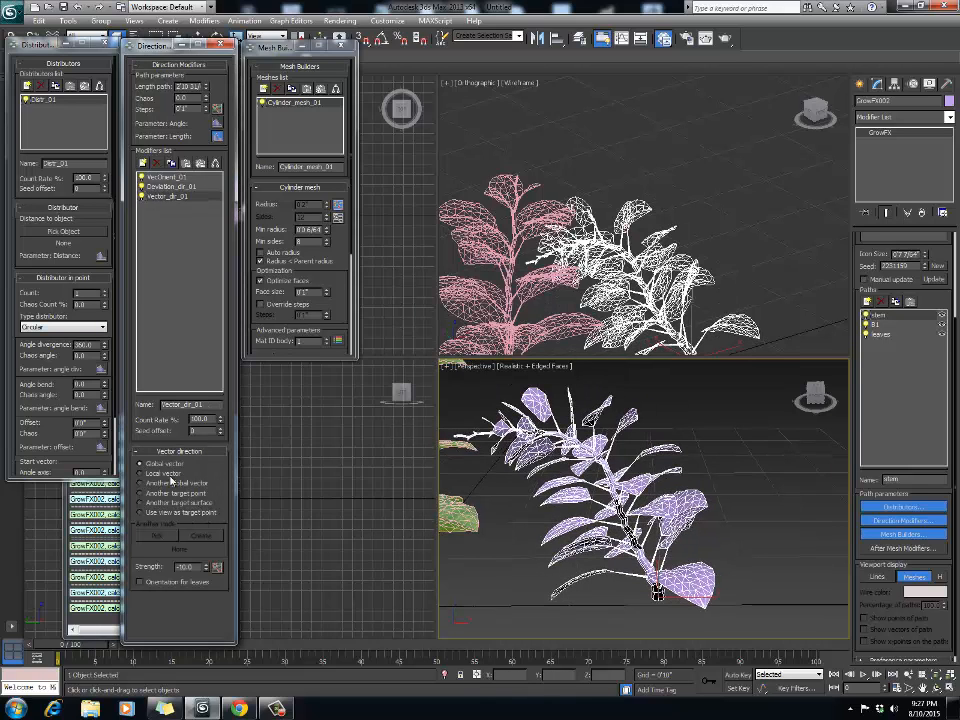
drag(217, 568, 217, 446)
drag(279, 645, 686, 492)
Step: Examine the straightened plant from several angles and compare it with the neighbouring plant
scroll(686, 495, down, 5)
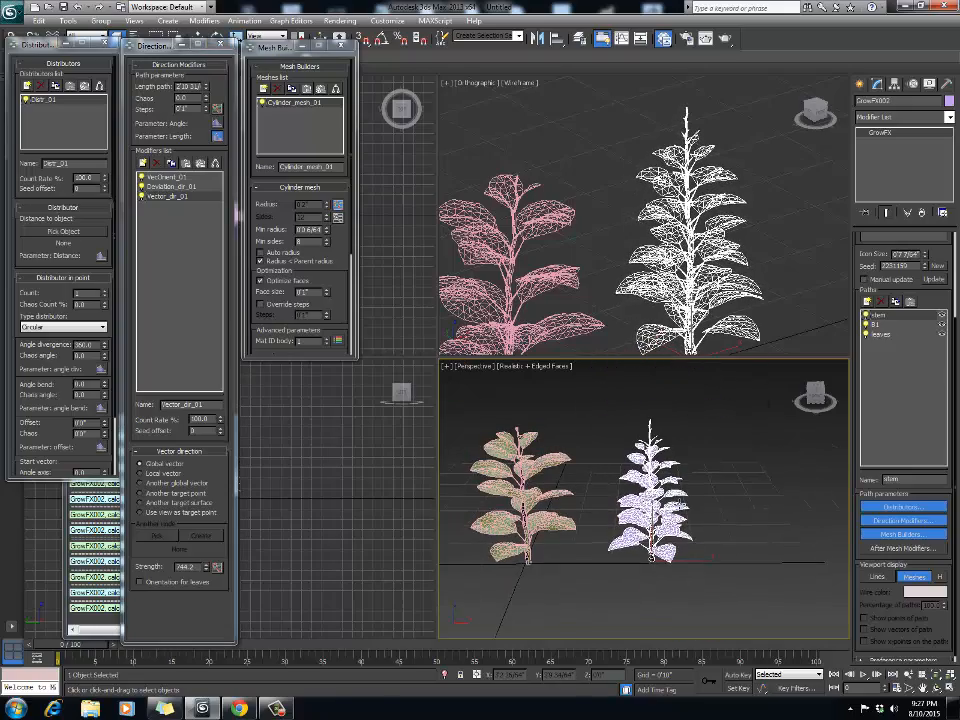
alt+middle_drag(686, 495, 726, 484)
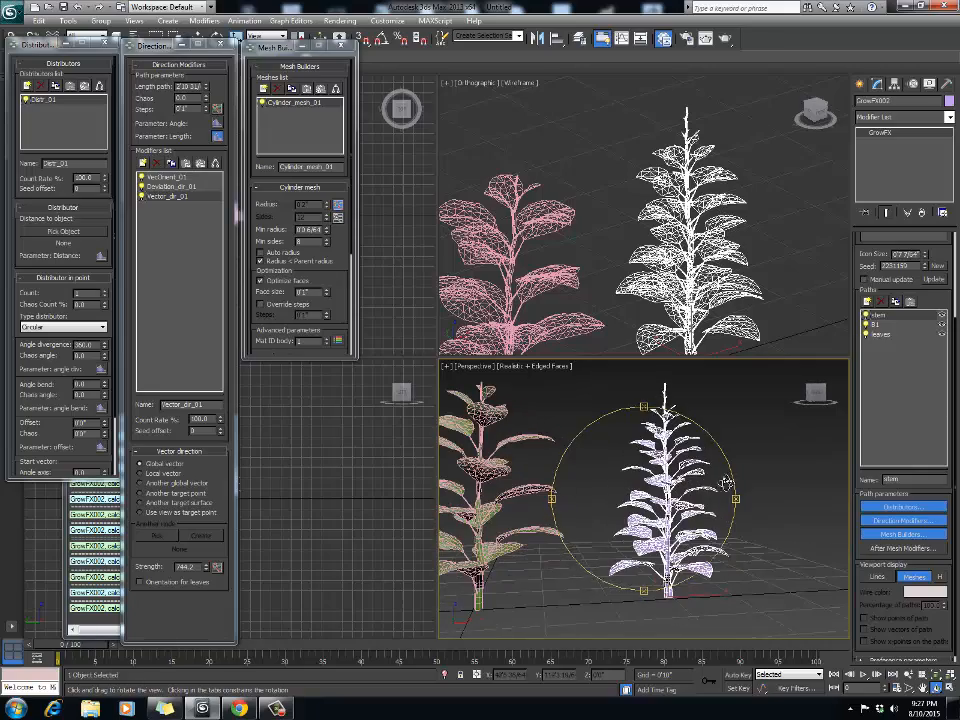
click(765, 444)
click(667, 521)
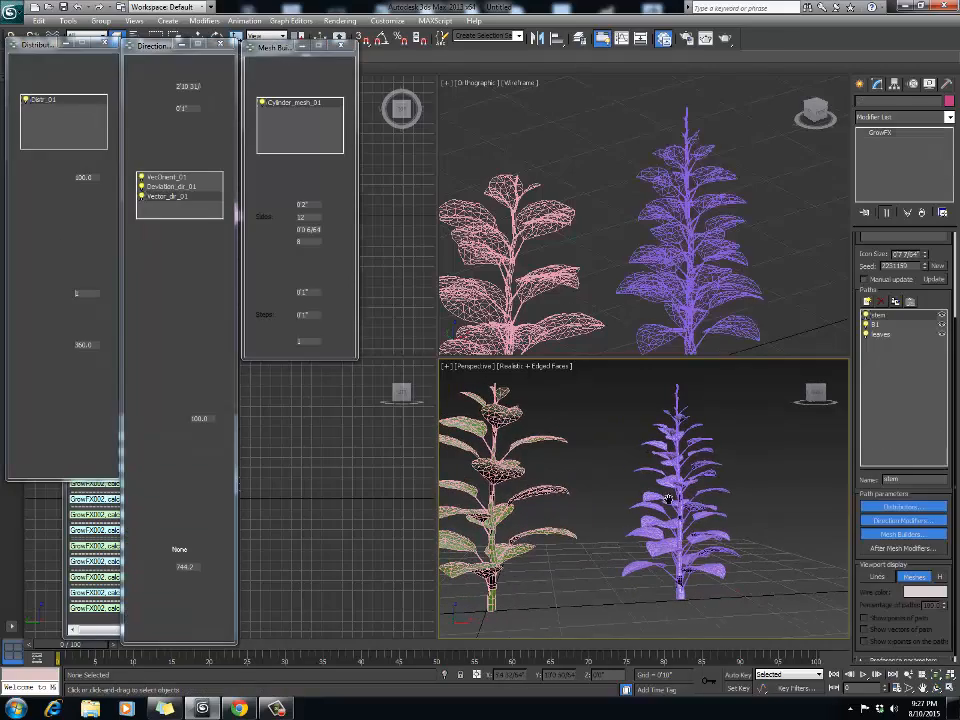
alt+middle_drag(667, 521, 690, 480)
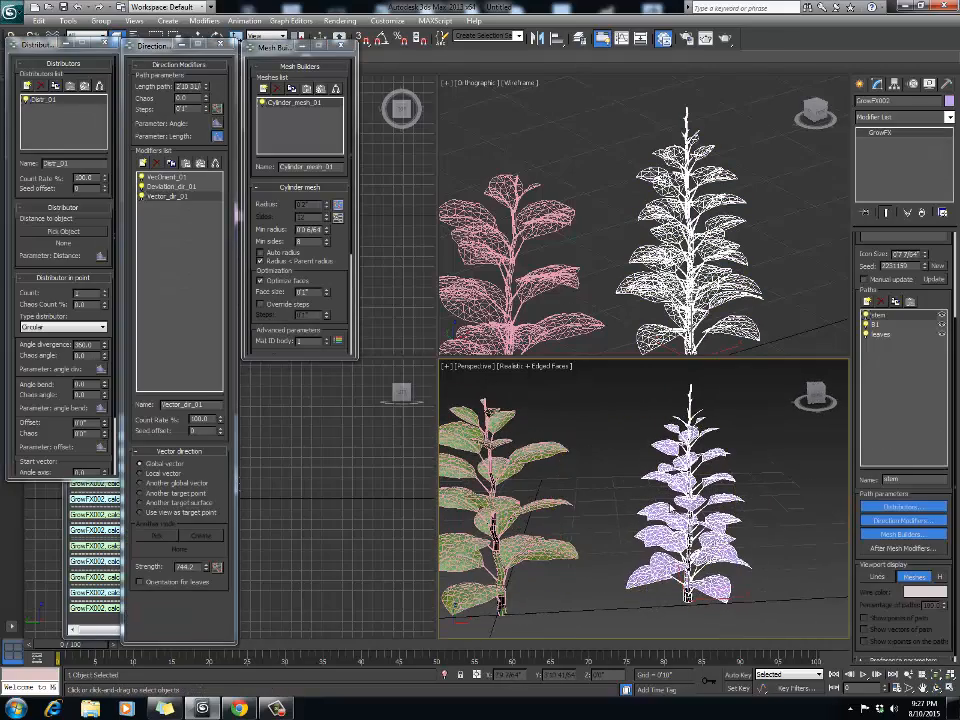
middle_drag(739, 454, 745, 457)
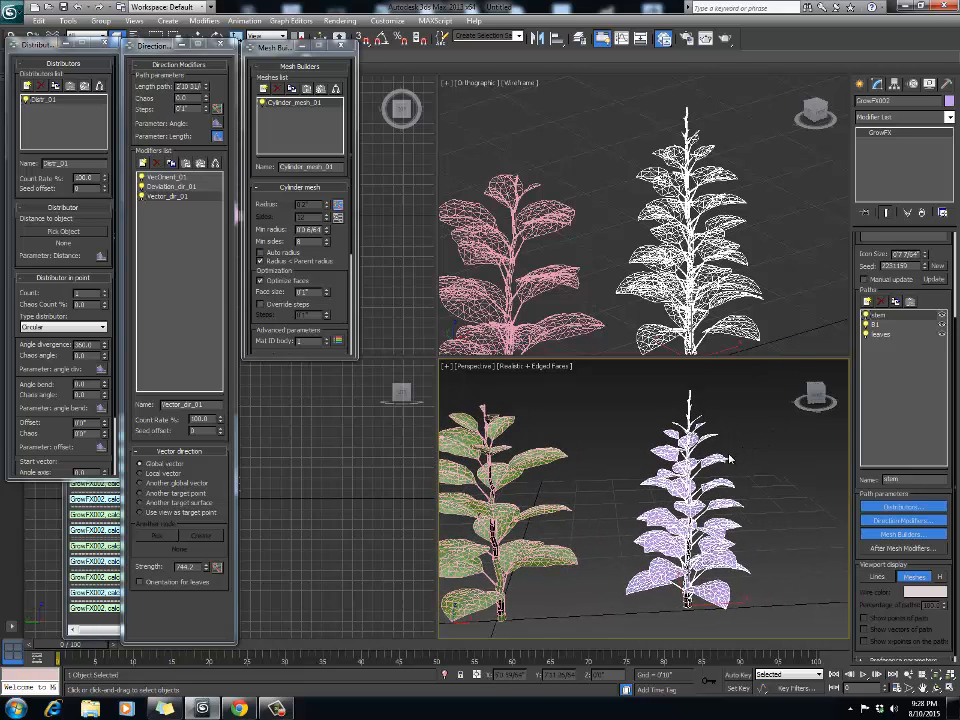
scroll(705, 461, up, 6)
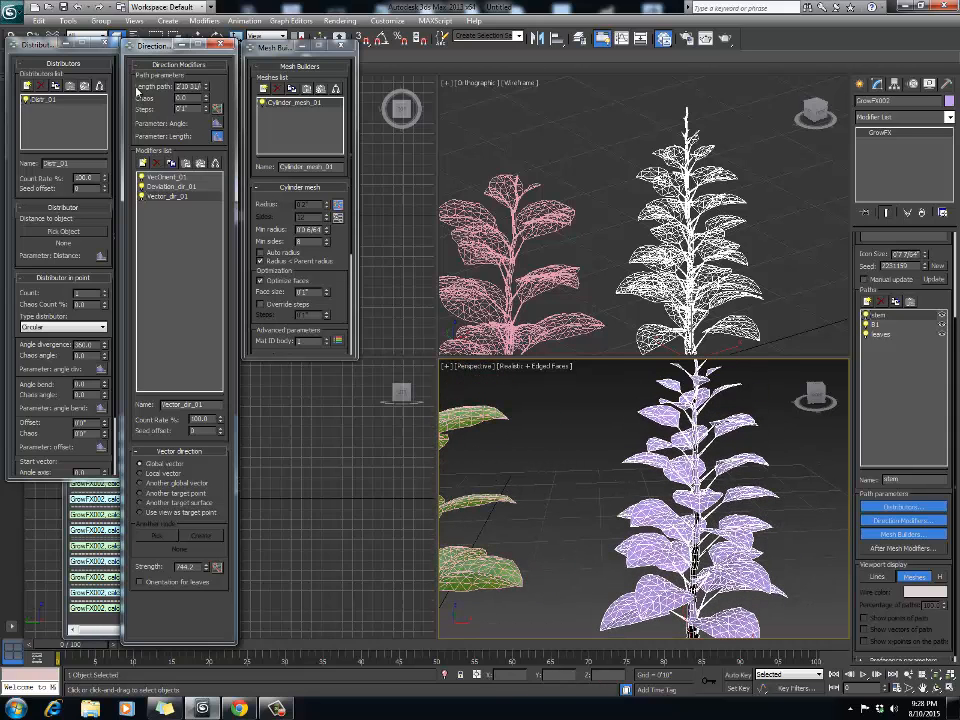
Step: Set the stem's path length to 4'0"
drag(177, 86, 262, 86)
text(40)
key(Return)
scroll(697, 462, down, 5)
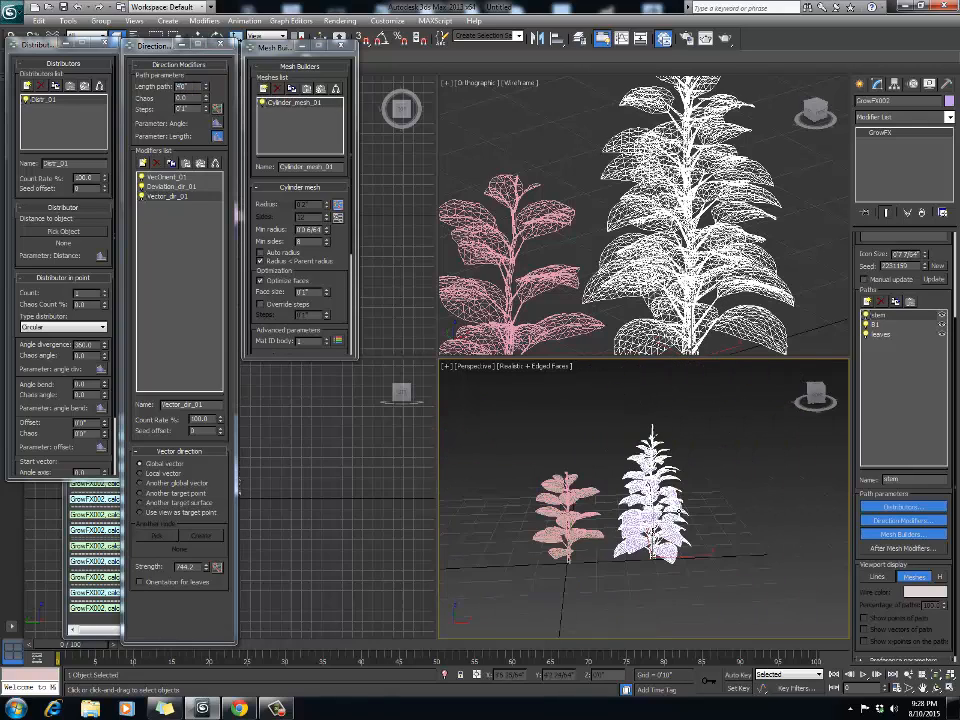
Step: Turn off edged faces in the perspective view and frame both plants
scroll(679, 513, up, 2)
key(F4)
scroll(589, 443, down, 4)
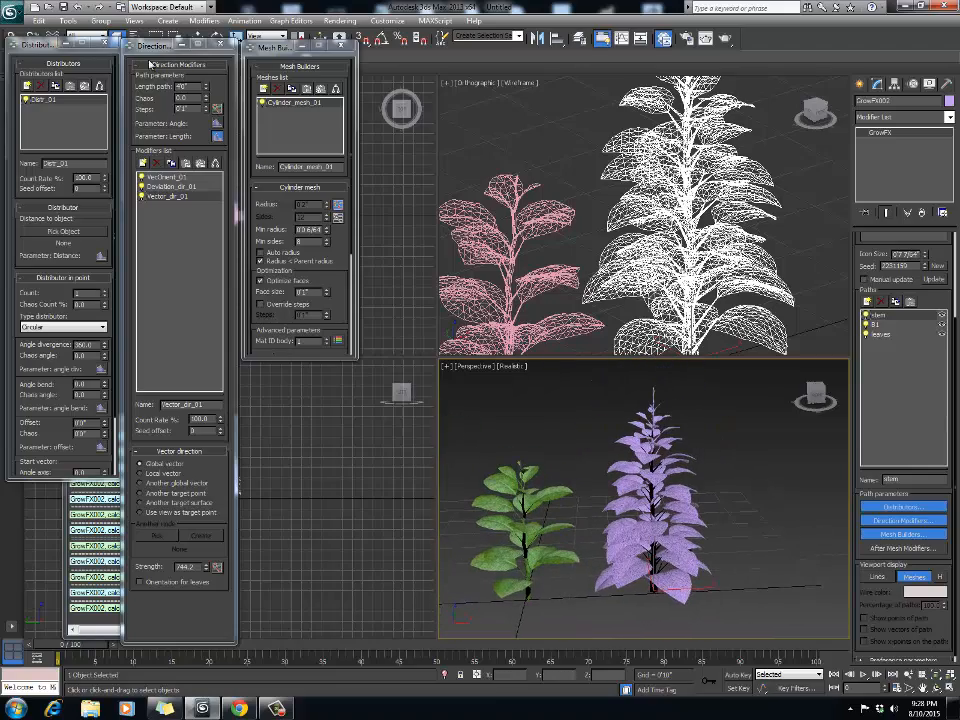
Step: Shorten the stem's path length to about 0'3" to test how the branches and leaves shrink
click(192, 86)
drag(206, 89, 184, 131)
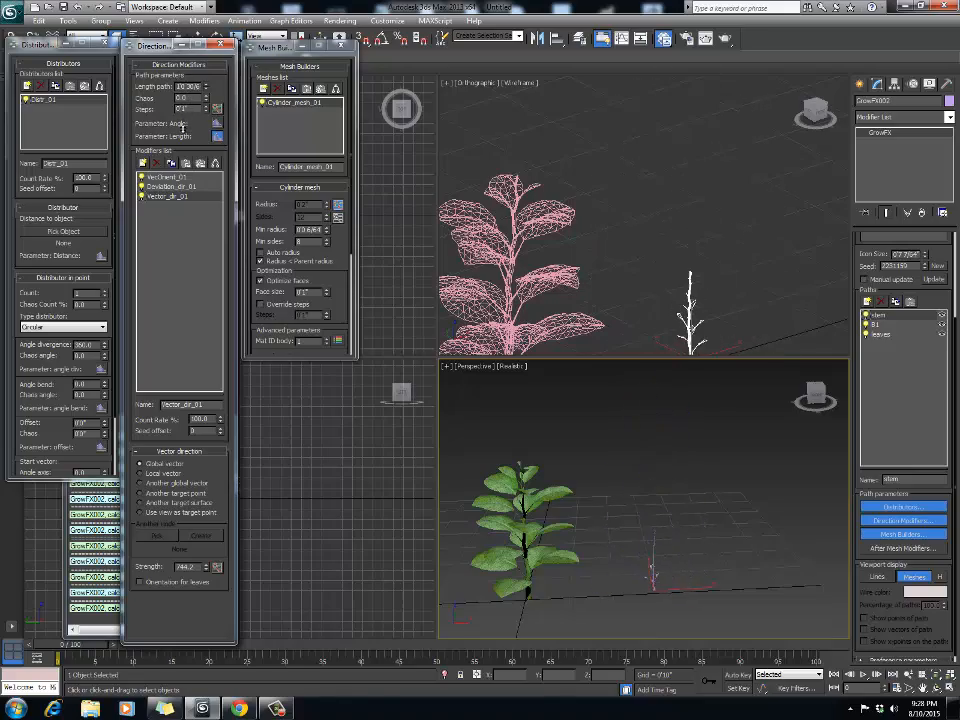
scroll(648, 570, up, 3)
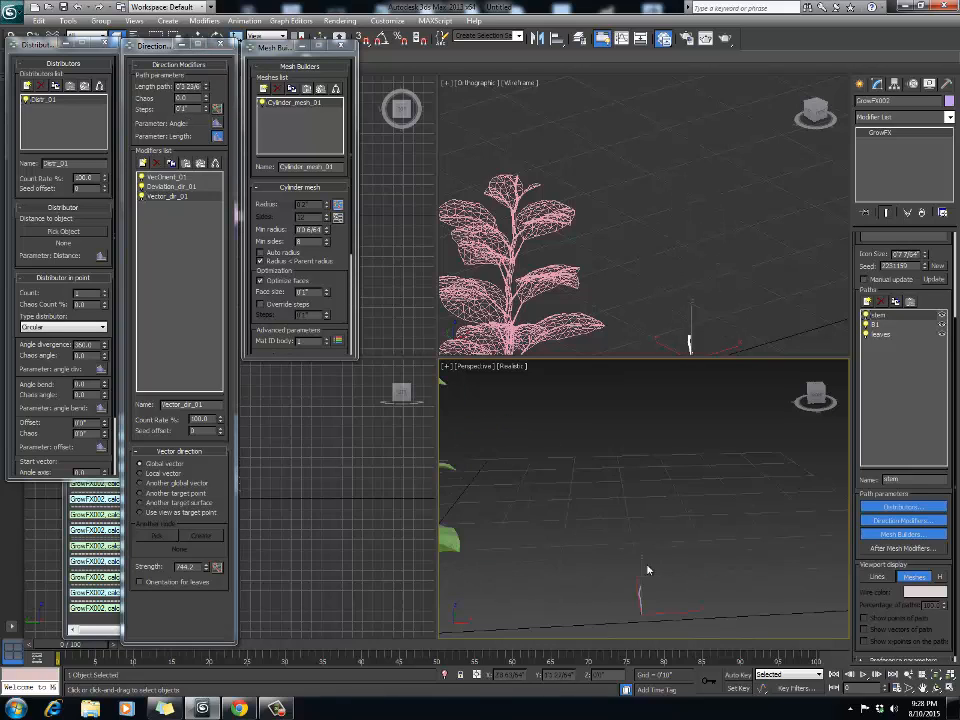
middle_drag(648, 570, 654, 517)
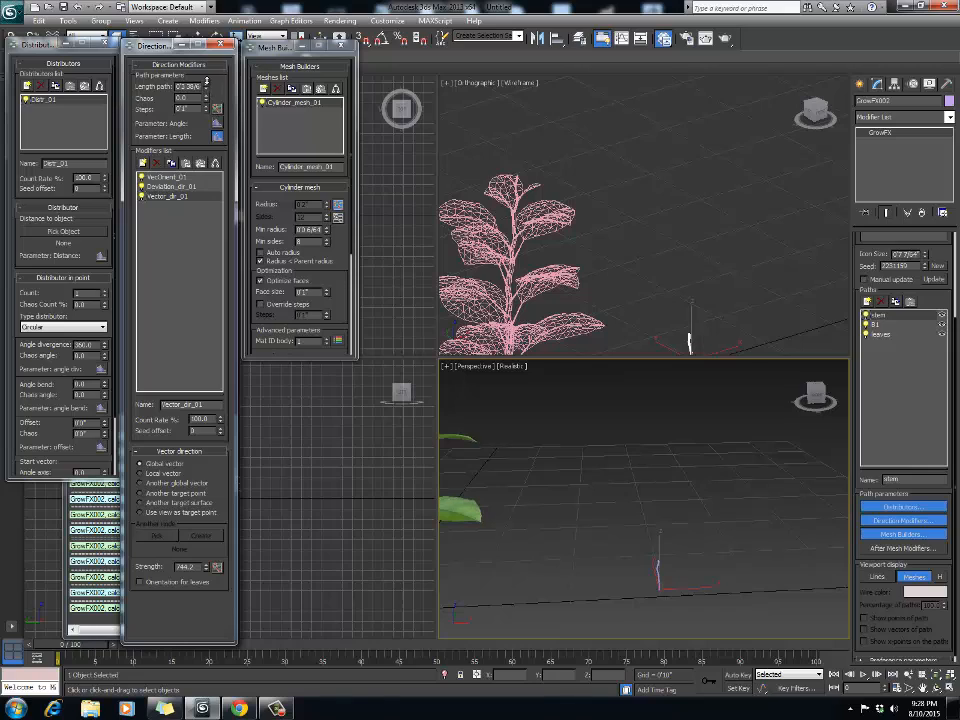
Step: Lengthen the stem path to about 3'9" and inspect the regrown plant beside the neighbouring one
drag(201, 56, 203, 39)
drag(188, 686, 128, 62)
scroll(697, 537, down, 3)
middle_drag(697, 537, 658, 486)
scroll(658, 486, down, 4)
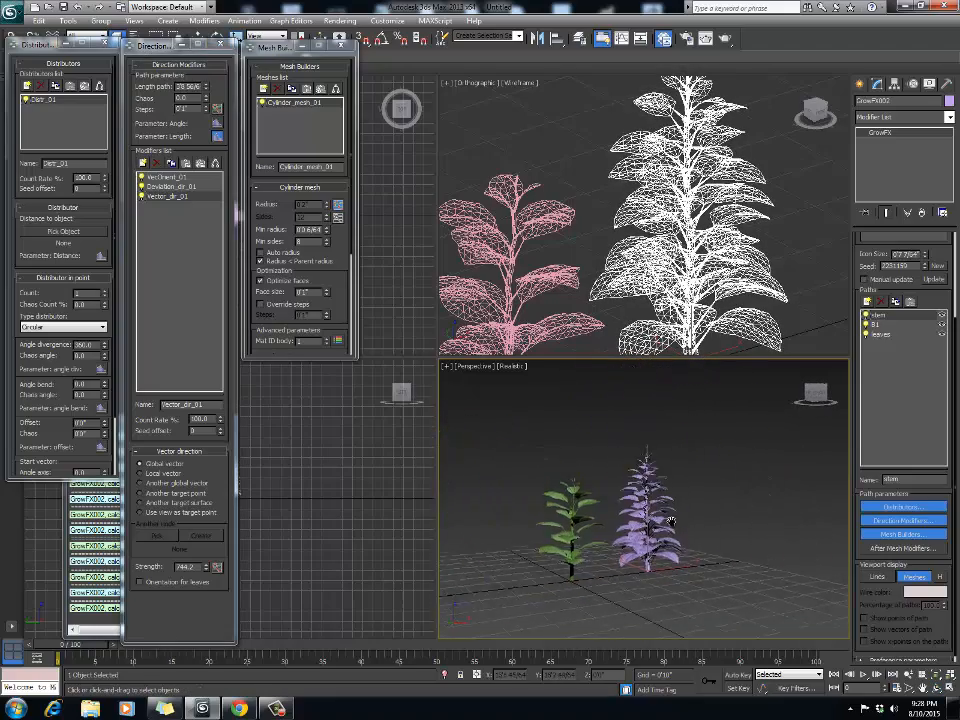
scroll(675, 506, up, 3)
click(675, 506)
scroll(660, 520, up, 3)
middle_drag(634, 550, 648, 499)
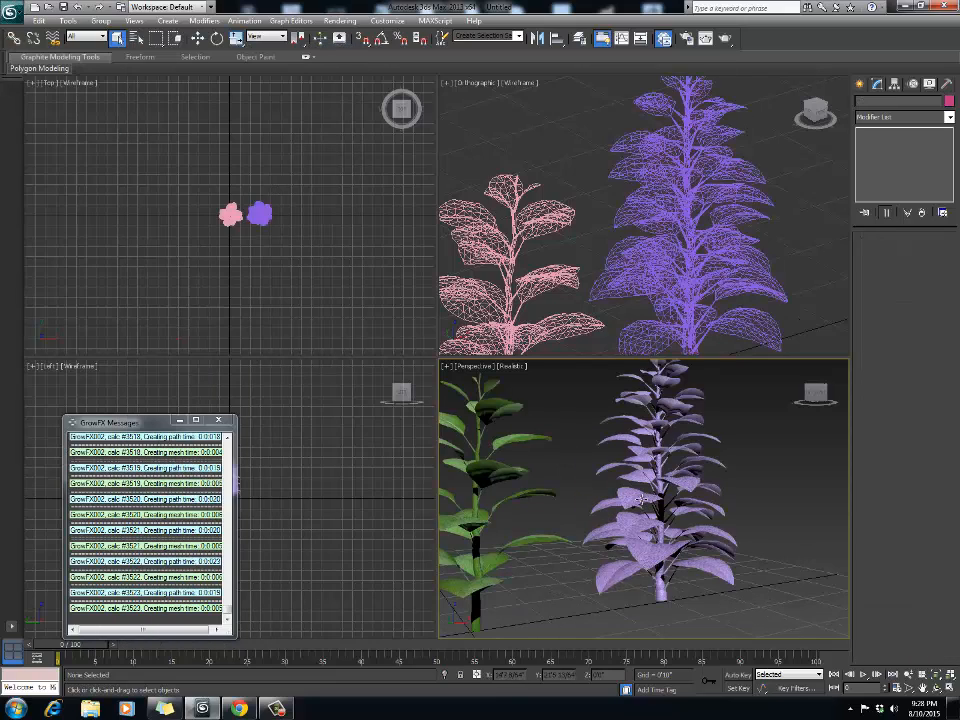
Step: Select the green plant and shorten its main path to about 2'4"
middle_drag(487, 508, 593, 462)
click(541, 487)
scroll(537, 492, down, 3)
scroll(562, 500, up, 3)
scroll(600, 465, up, 4)
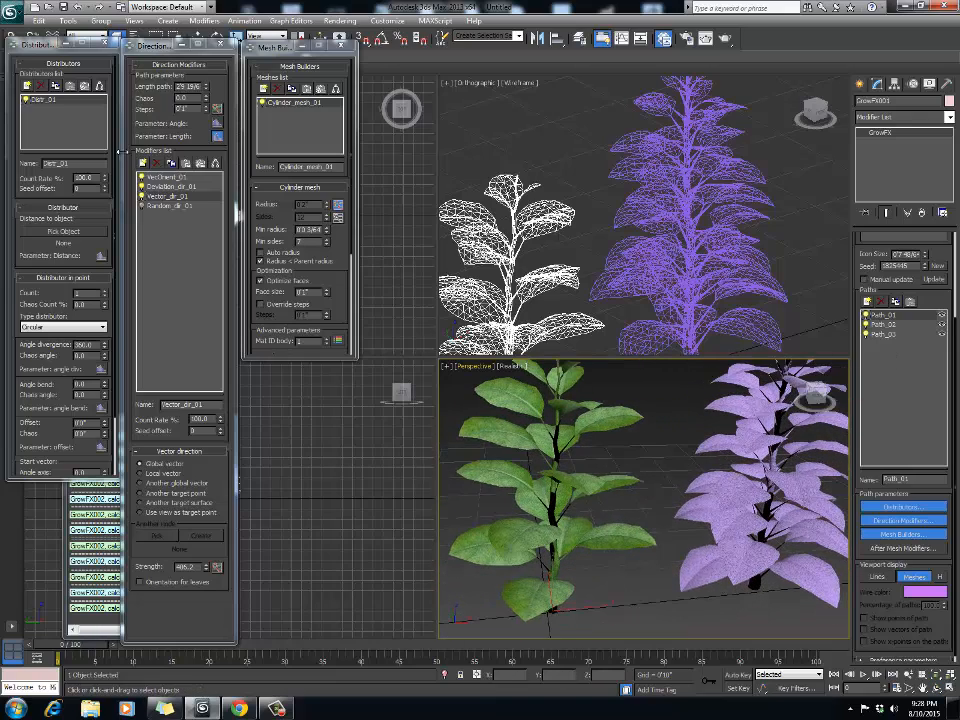
click(170, 93)
mouse_move(207, 91)
mouse_down()
mouse_move(207, 138)
mouse_move(207, 100)
mouse_up()
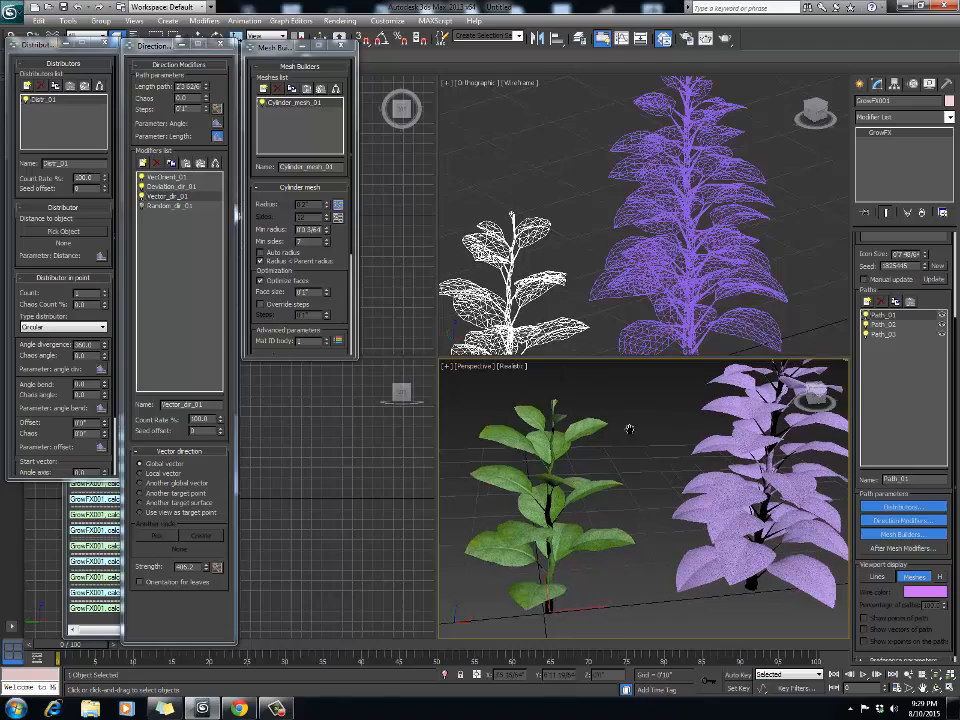
Step: Reselect the purple plant and examine its stem and leaves from several angles
middle_drag(629, 429, 577, 429)
click(727, 485)
scroll(727, 485, down, 3)
scroll(724, 484, up, 3)
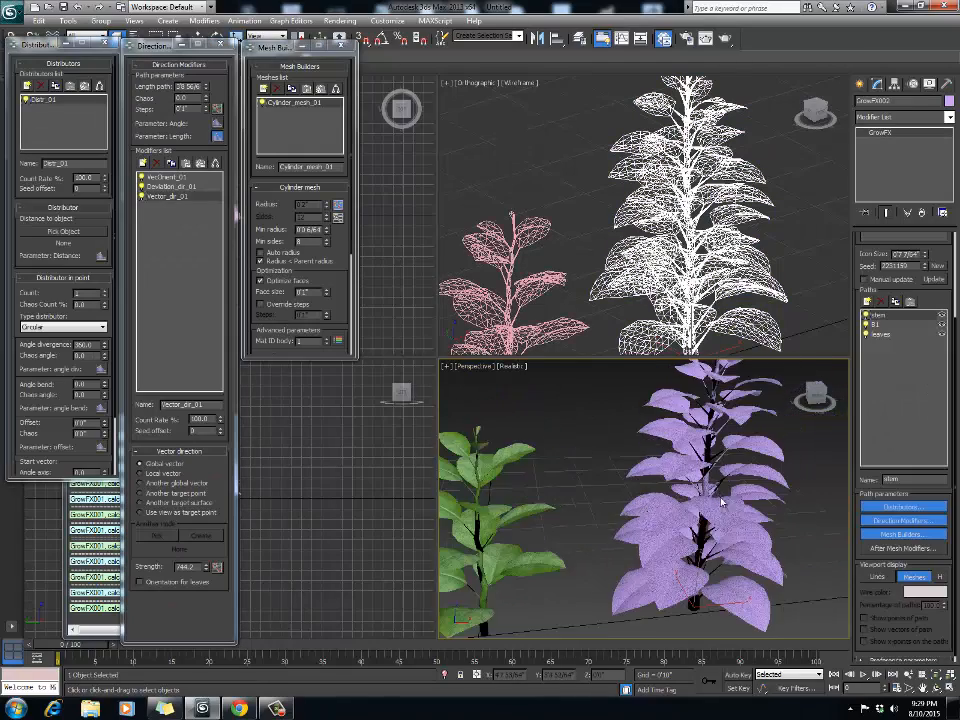
scroll(724, 484, down, 3)
alt+middle_drag(724, 484, 503, 379)
scroll(688, 468, up, 4)
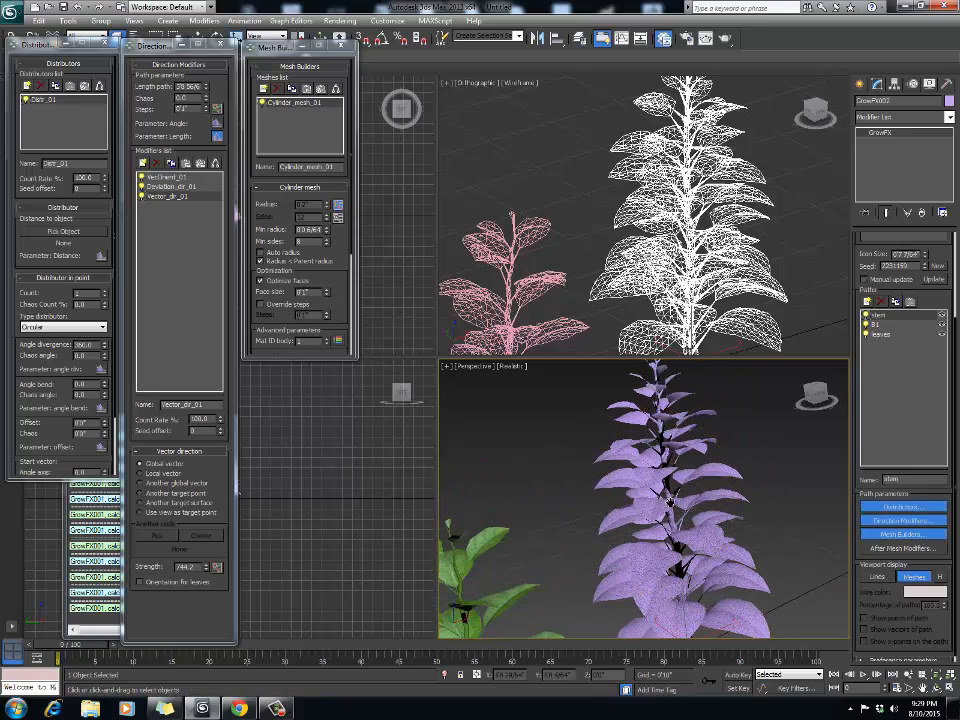
Step: Shorten the purple plant's stem path to about 1'3" and frame the small plant closely
drag(206, 89, 206, 125)
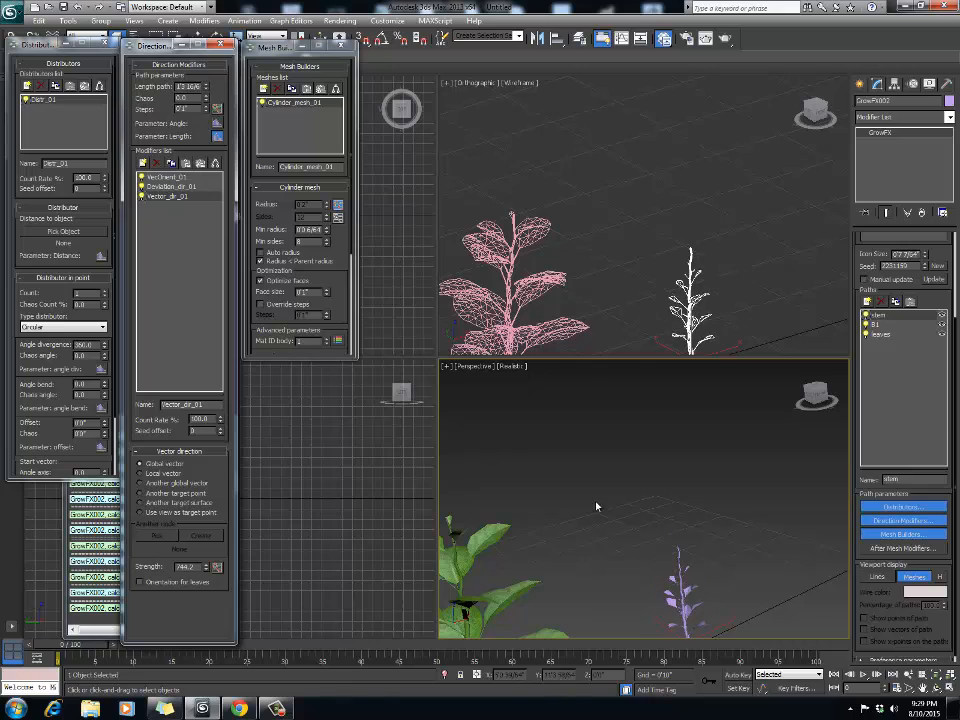
middle_drag(650, 560, 691, 477)
key(z)
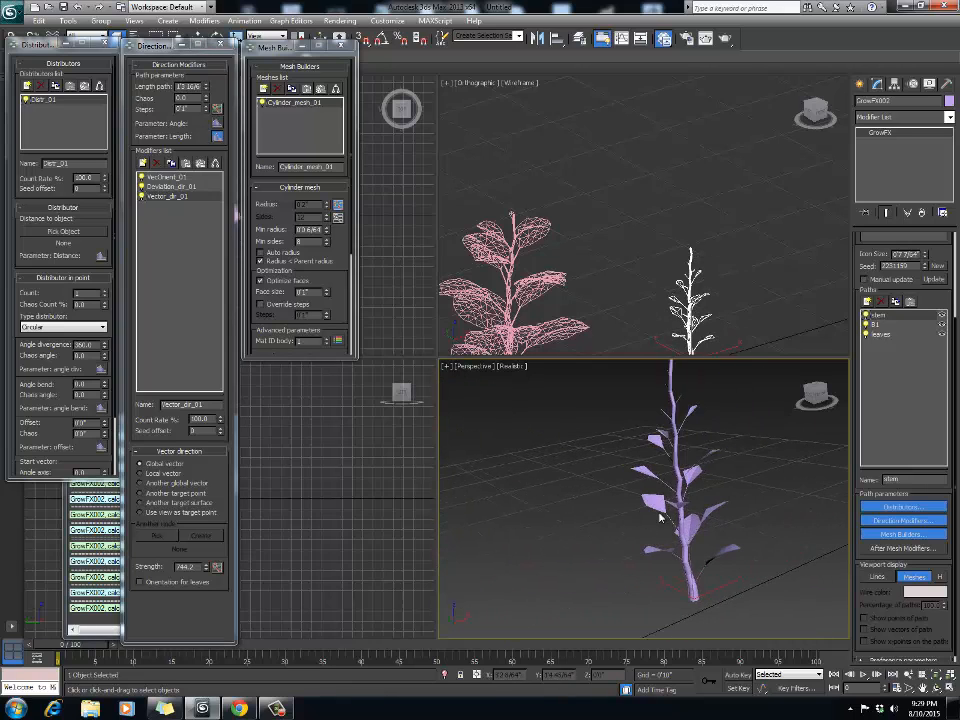
mouse_move(707, 537)
alt+middle_down()
mouse_move(677, 527)
mouse_move(698, 527)
alt+middle_up()
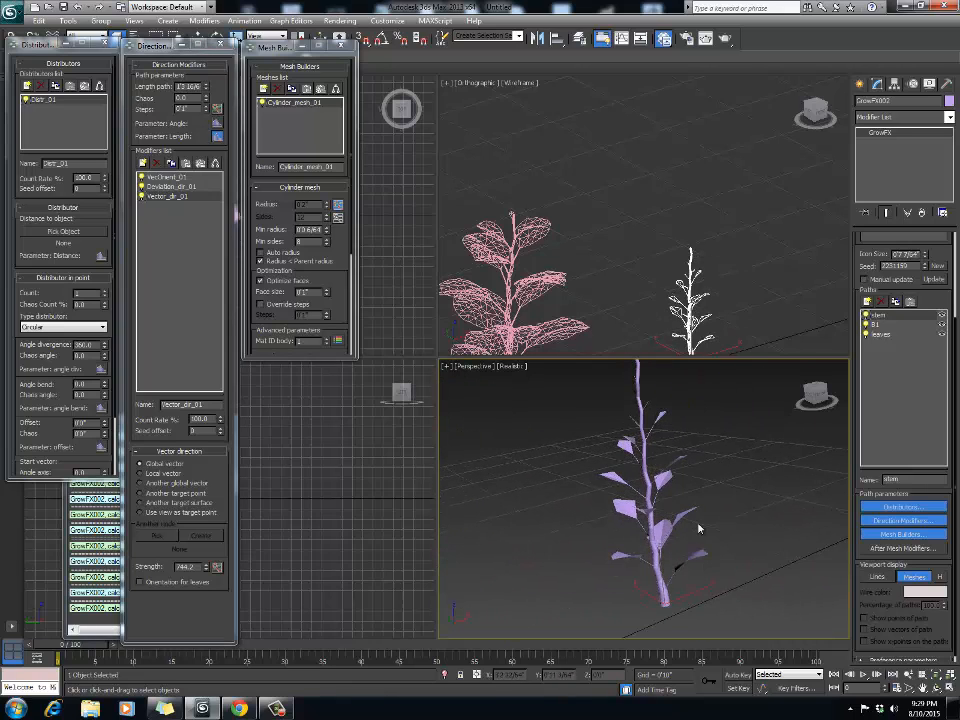
Step: In the B1 path's leaves length affect graph, raise the second curve point to about 0.11 at position 10
click(877, 324)
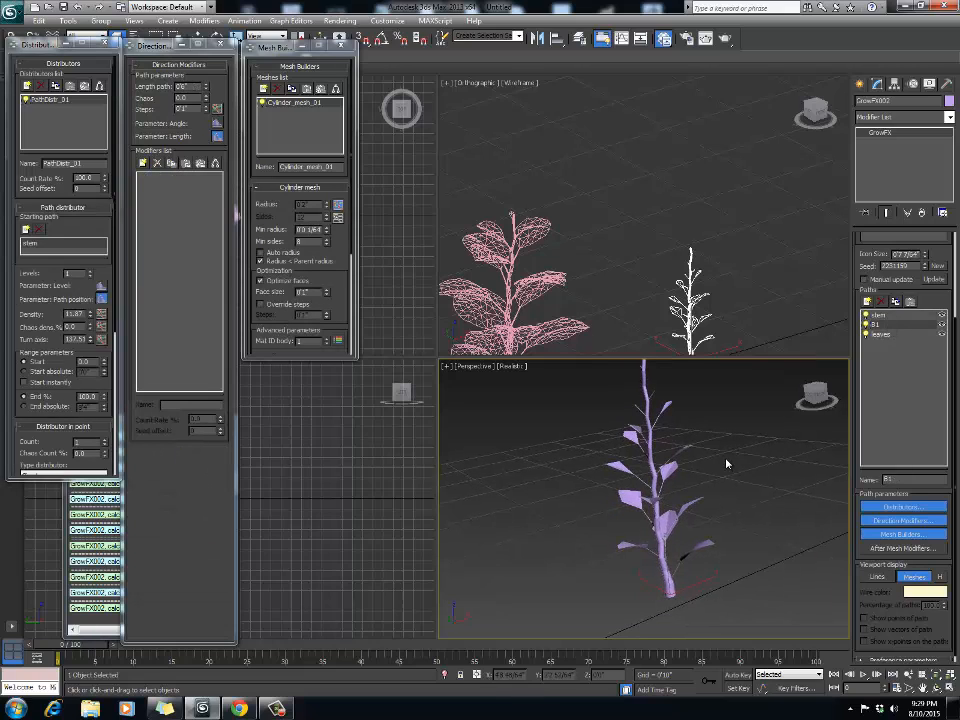
mouse_move(694, 484)
middle_down()
mouse_move(692, 466)
mouse_move(694, 475)
middle_up()
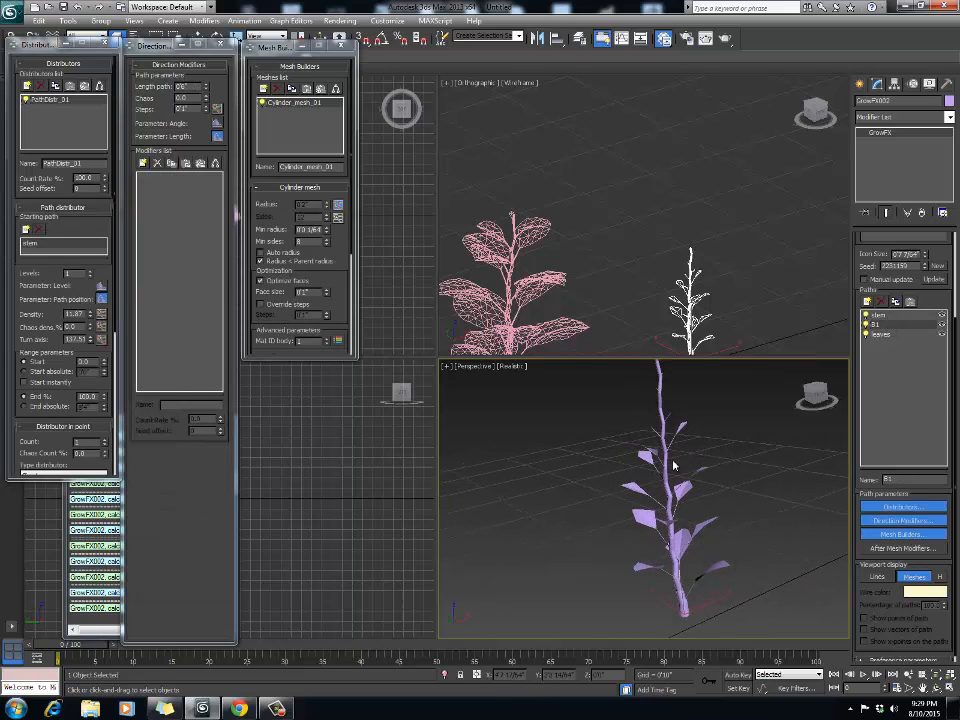
click(50, 303)
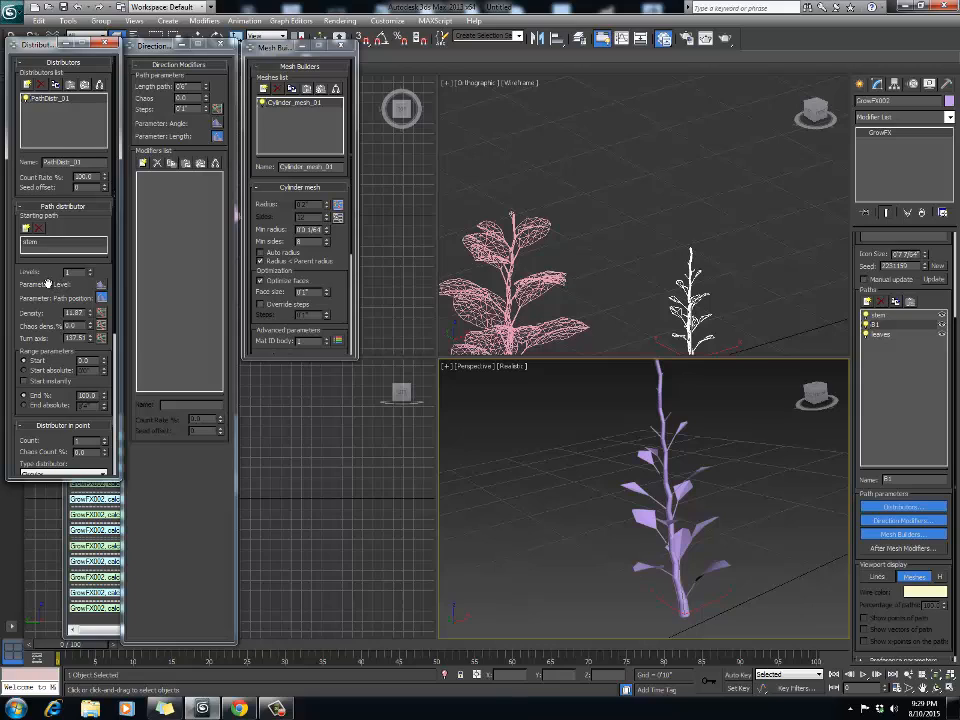
click(171, 126)
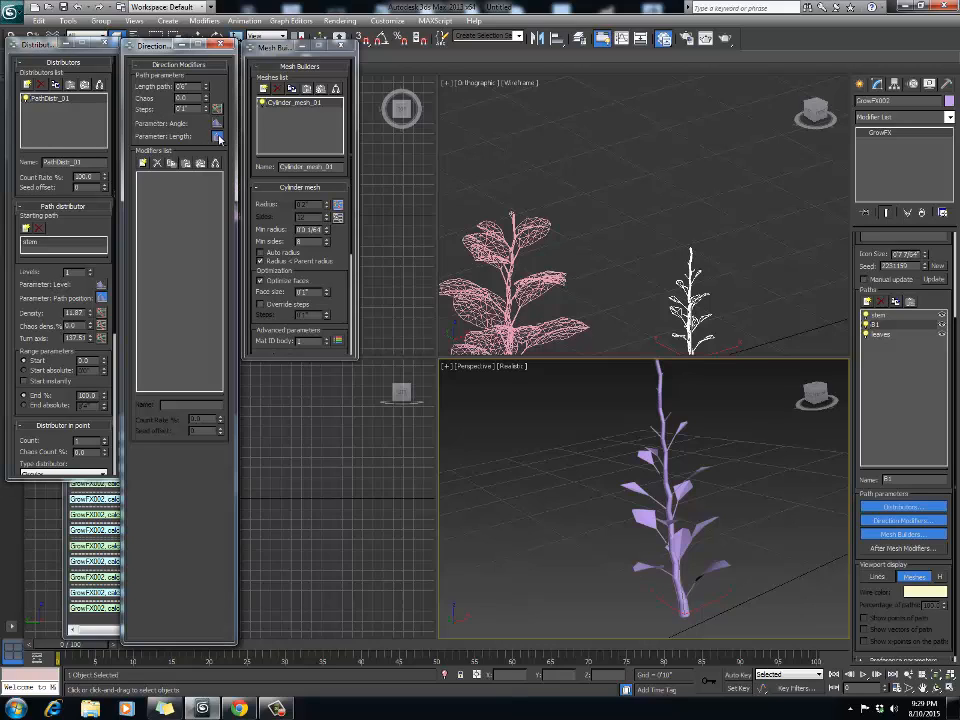
click(218, 136)
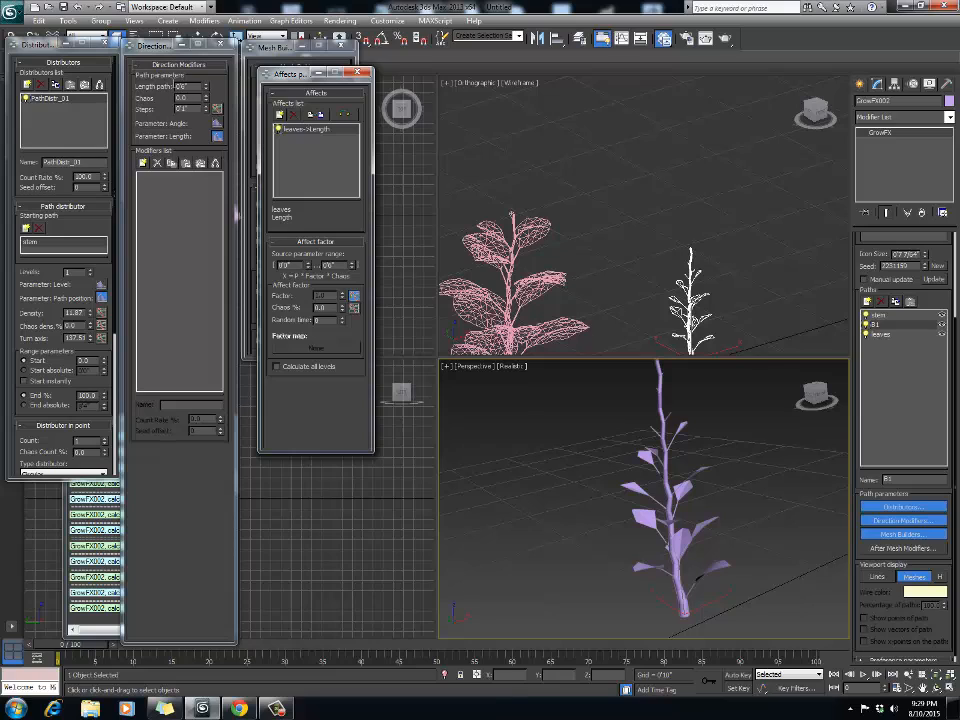
click(354, 298)
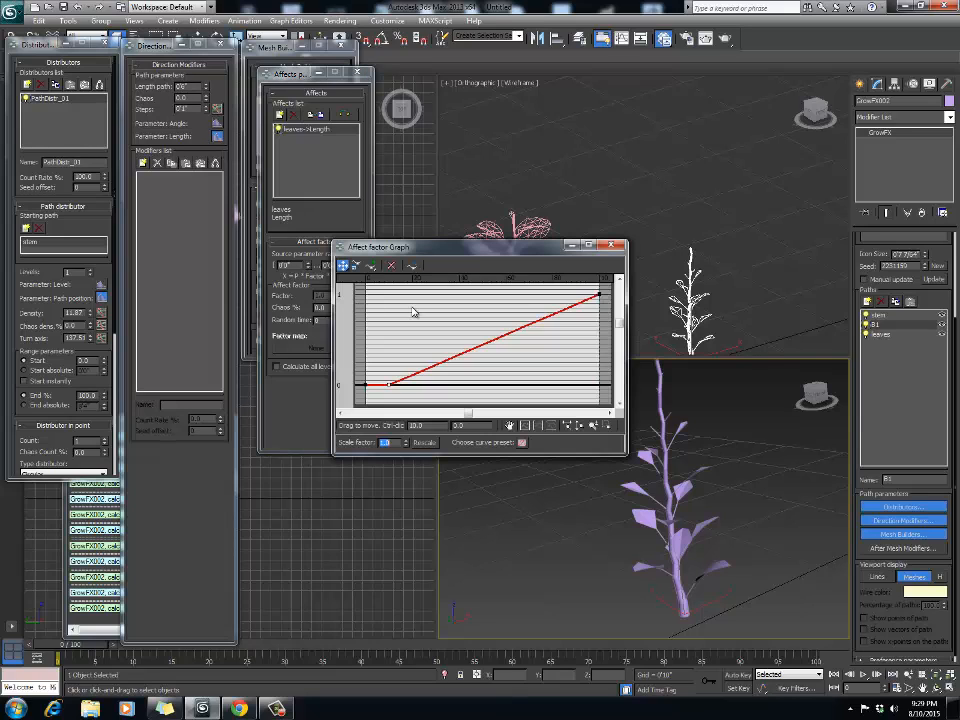
drag(463, 258, 397, 207)
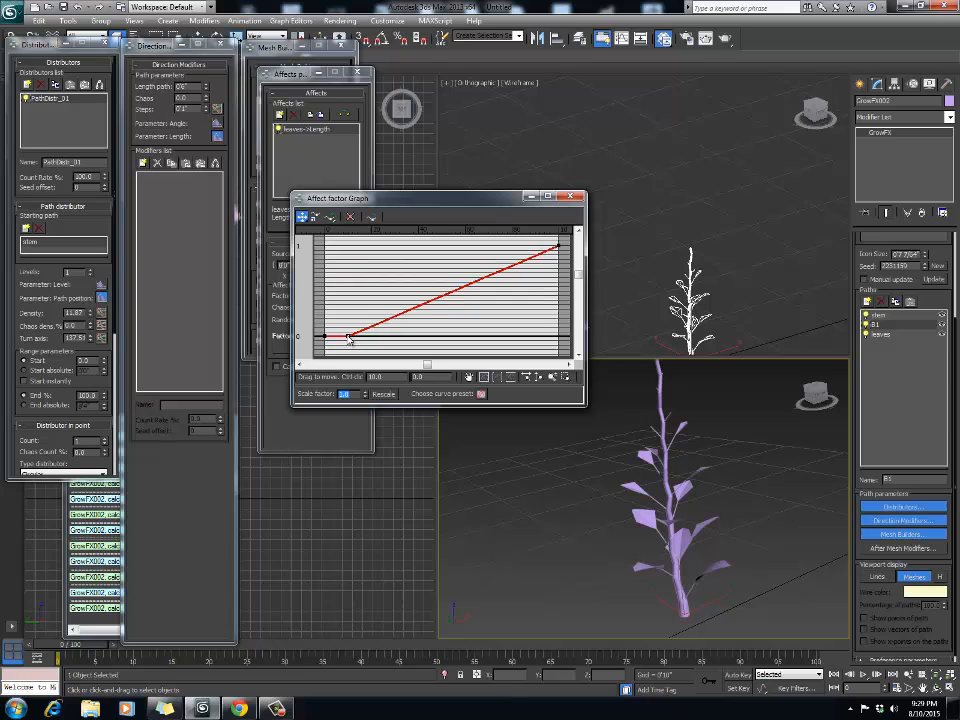
drag(348, 338, 367, 323)
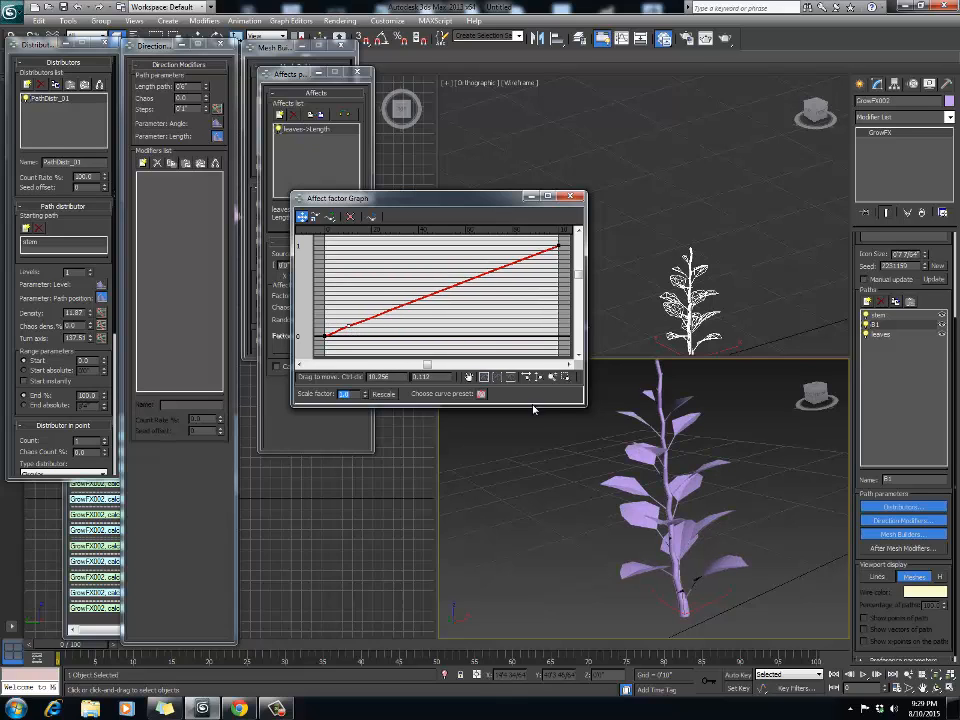
Step: Lengthen the purple plant's stem path to about 2'1" and deselect the plant to view it beside the green one
click(895, 316)
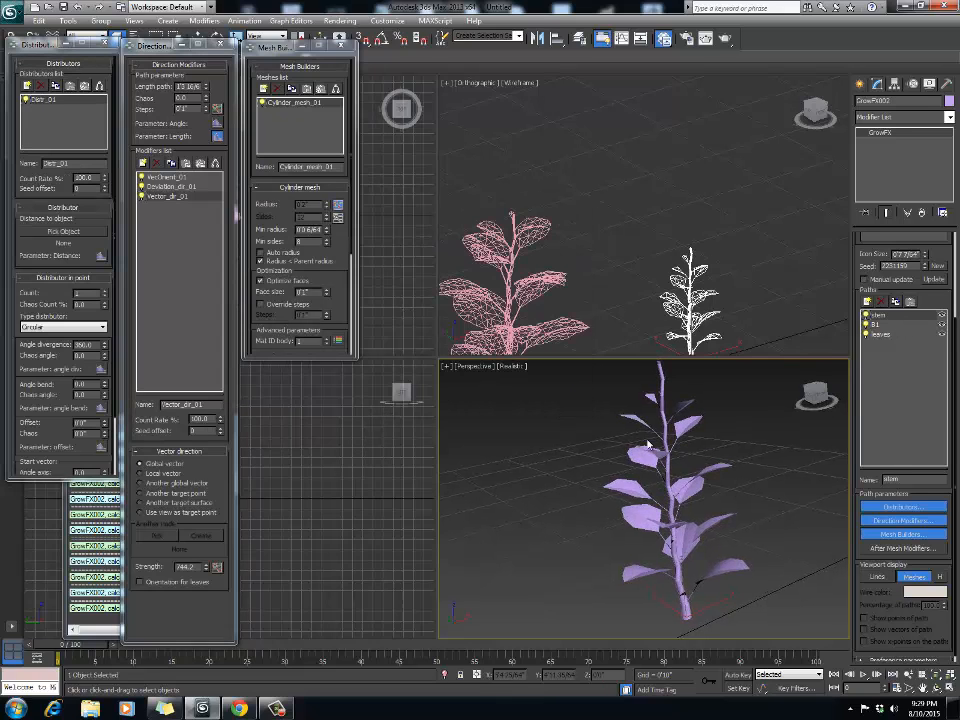
click(137, 98)
mouse_move(206, 87)
mouse_down()
mouse_move(210, 133)
mouse_move(200, 66)
mouse_move(201, 130)
mouse_move(193, 72)
mouse_up()
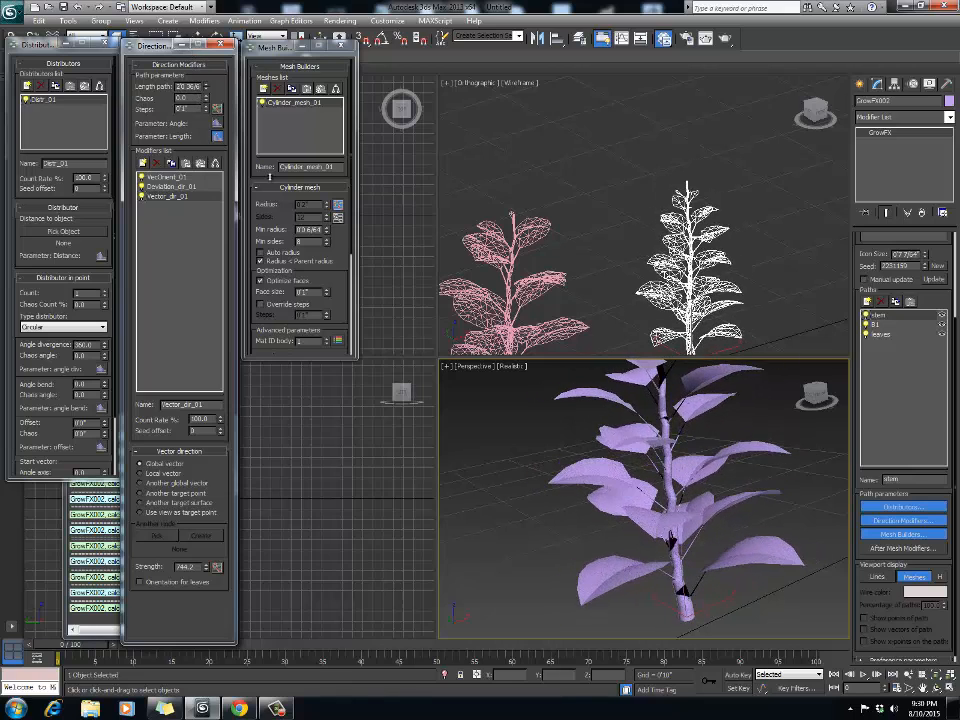
scroll(560, 473, down, 4)
mouse_move(707, 488)
alt+middle_down()
mouse_move(656, 518)
mouse_move(662, 501)
mouse_move(692, 488)
alt+middle_up()
click(746, 454)
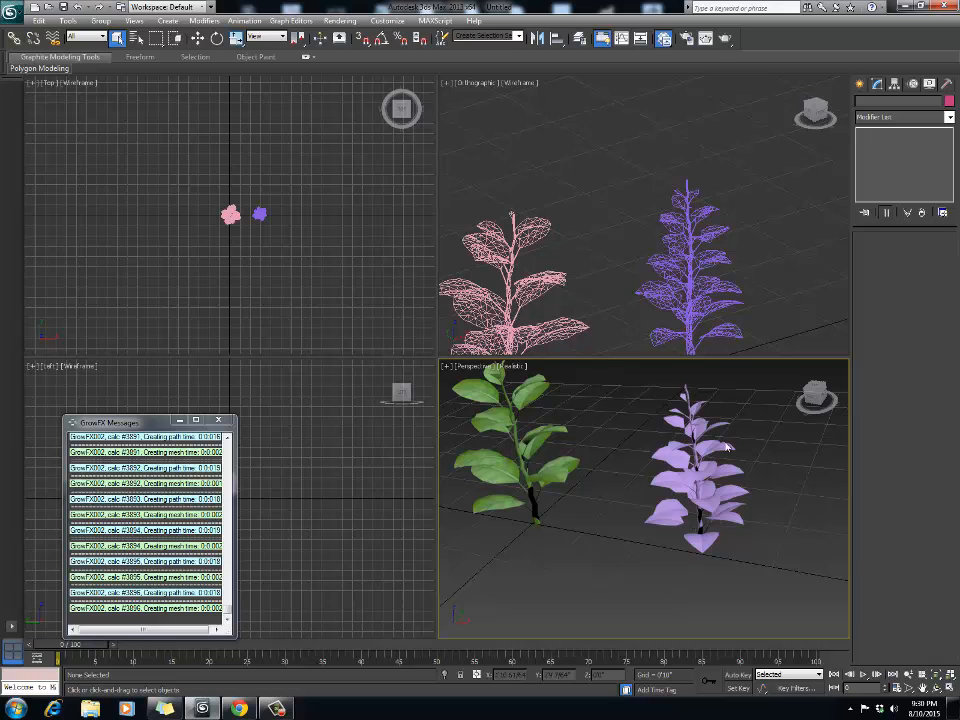
Step: Reselect the purple plant and examine its leaf sizes along the stem from several angles and distances
click(675, 483)
middle_drag(673, 480, 730, 481)
click(749, 484)
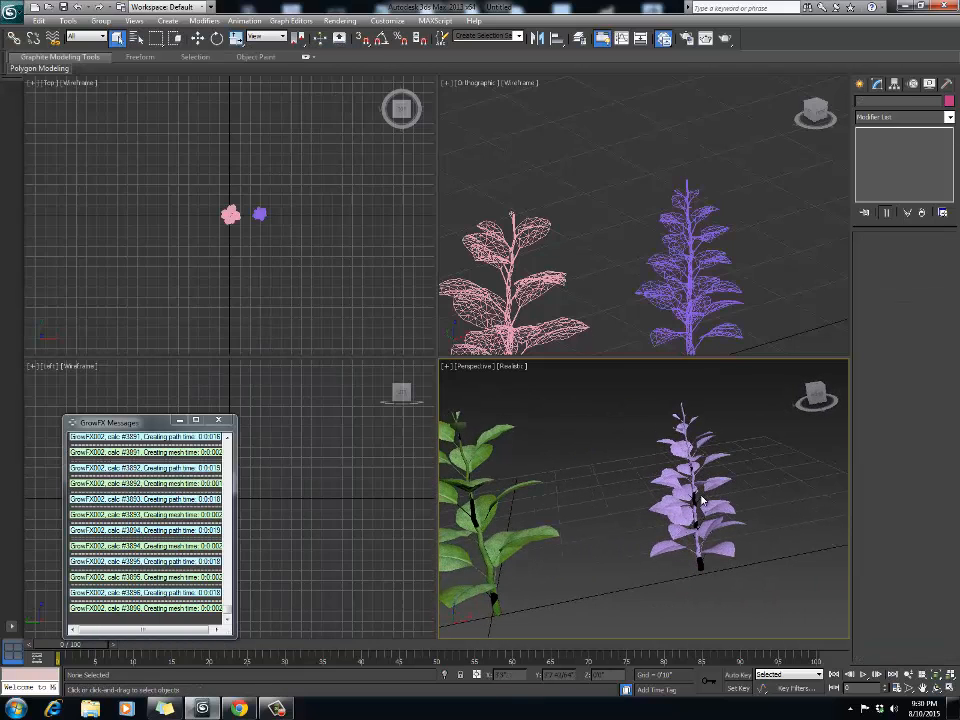
click(693, 497)
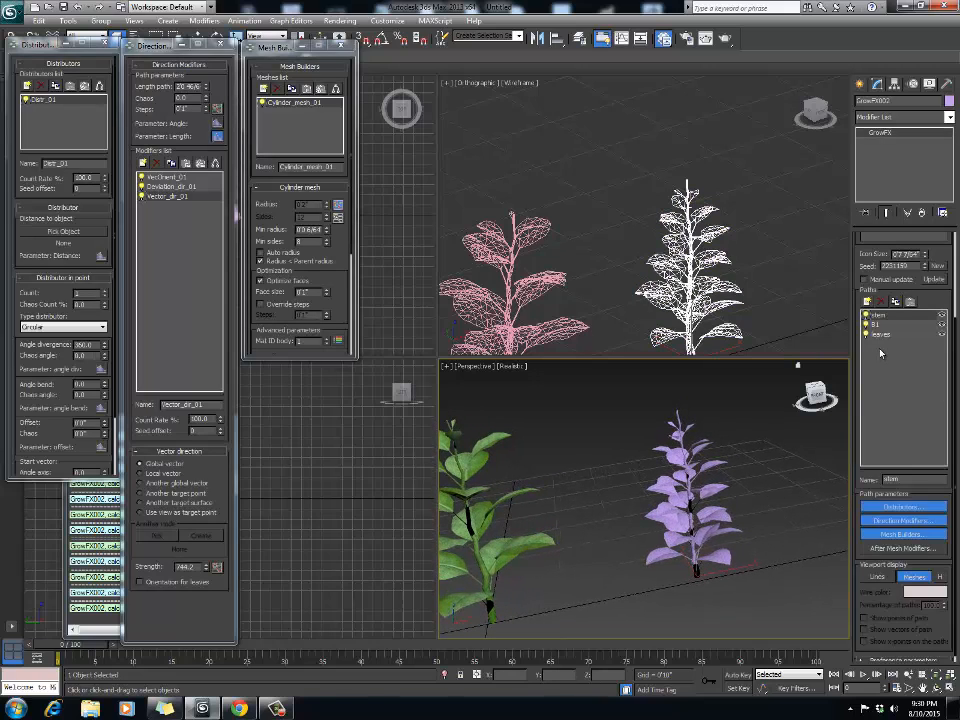
alt+middle_drag(715, 485, 712, 485)
alt+middle_drag(693, 545, 707, 566)
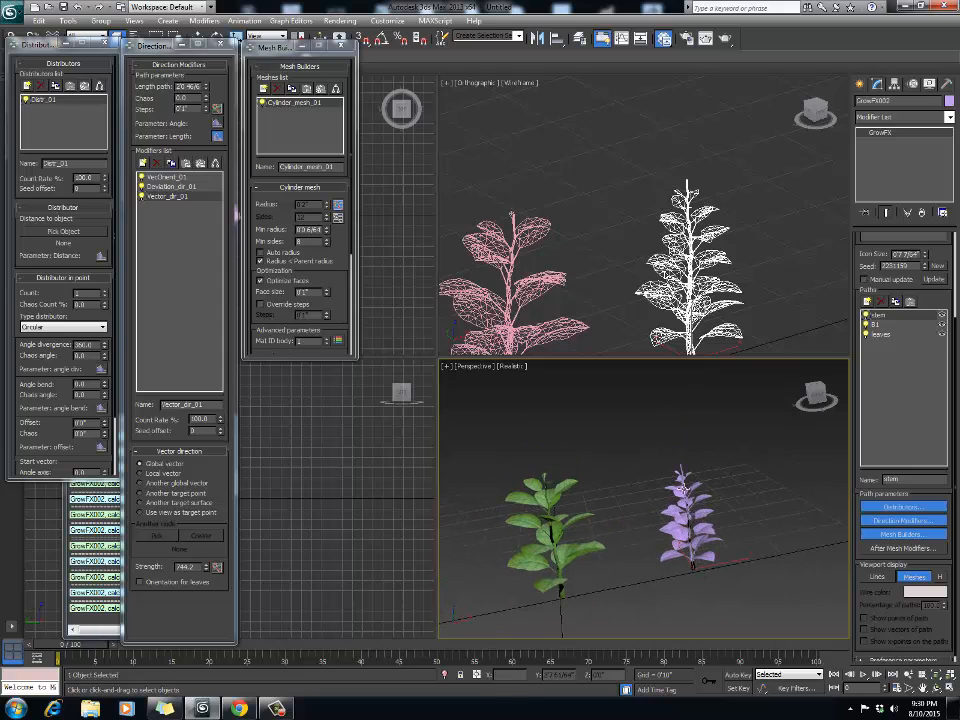
middle_drag(670, 415, 660, 417)
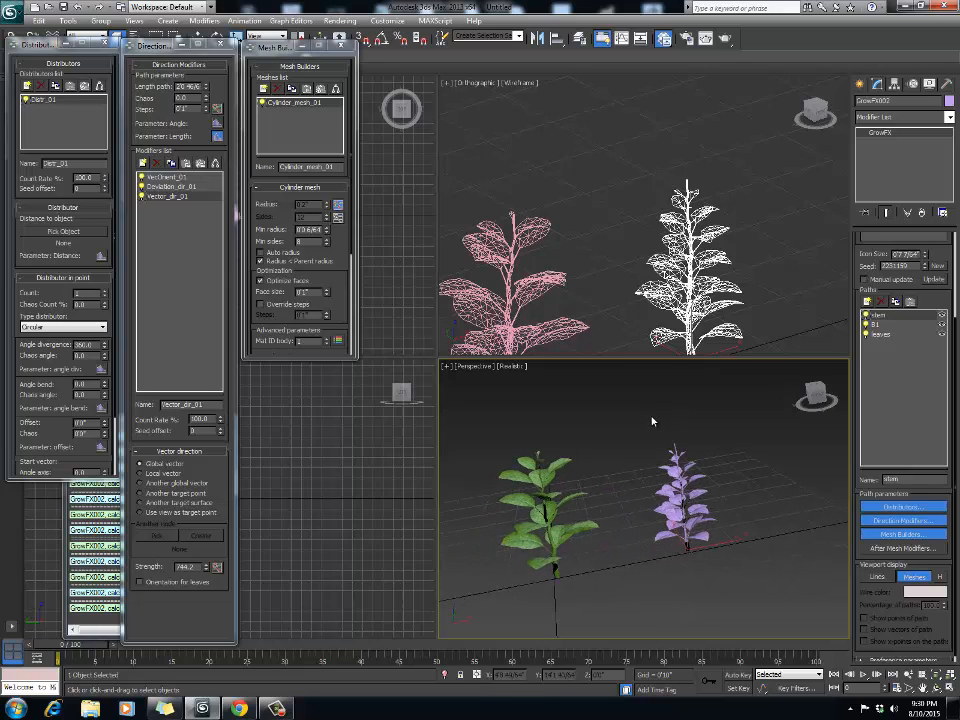
scroll(669, 422, up, 5)
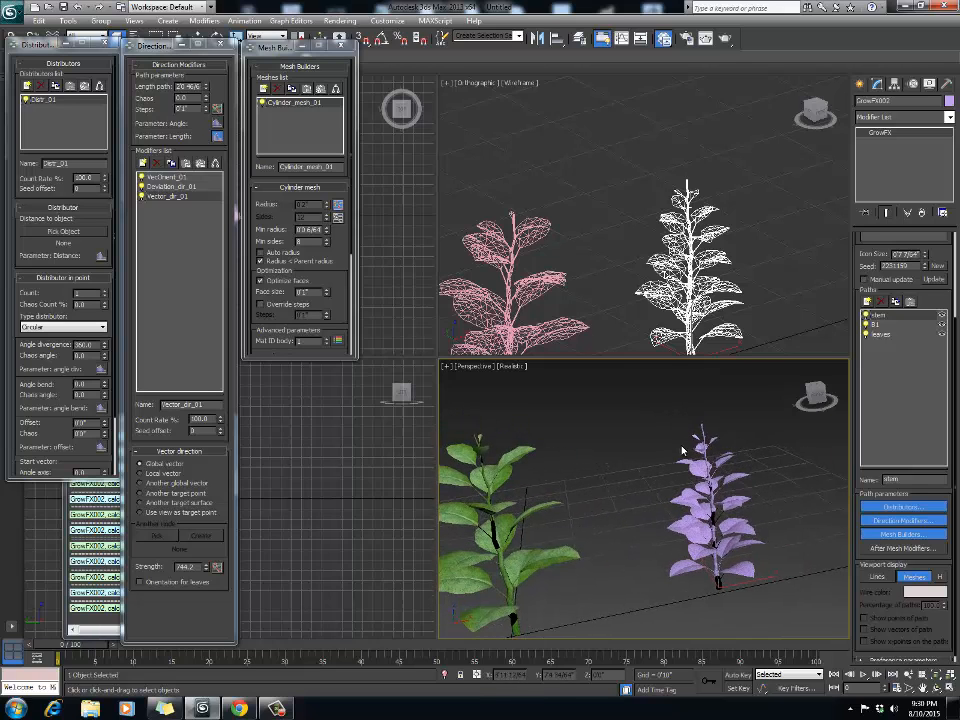
middle_drag(700, 420, 682, 410)
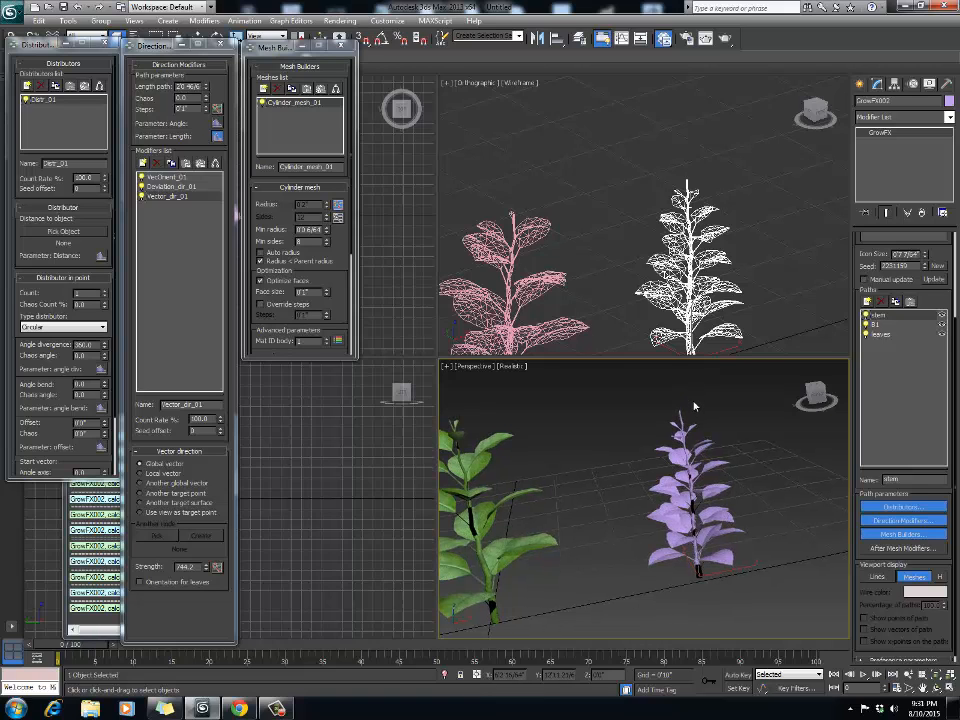
Step: Deselect the purple plant and compare its shape and foliage with the green plant's
click(695, 405)
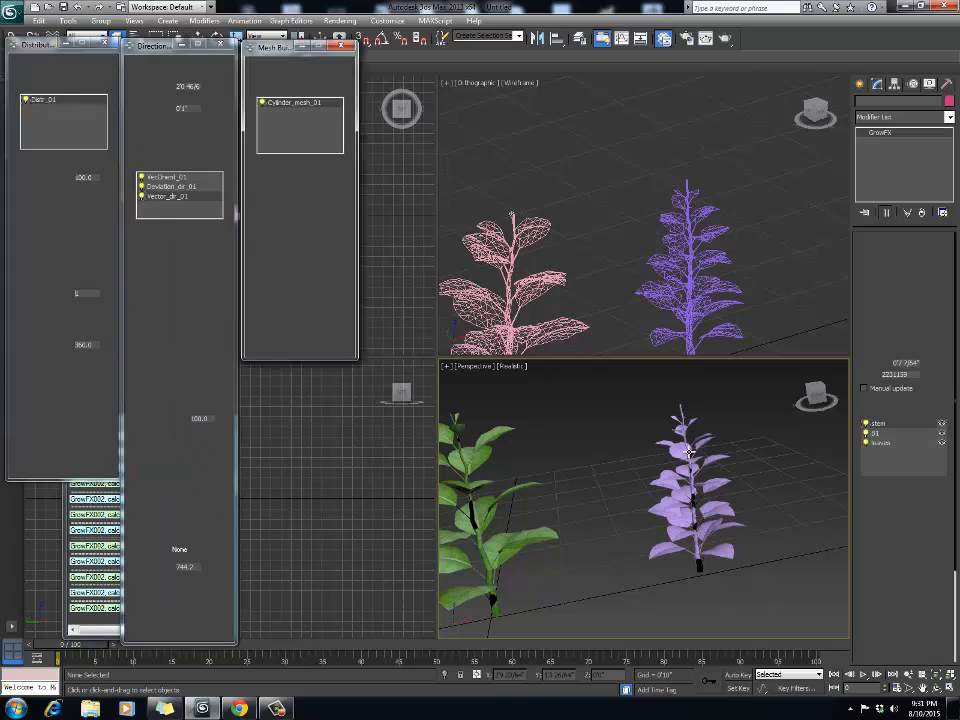
click(689, 452)
middle_drag(585, 395, 606, 400)
click(606, 399)
scroll(645, 414, down, 3)
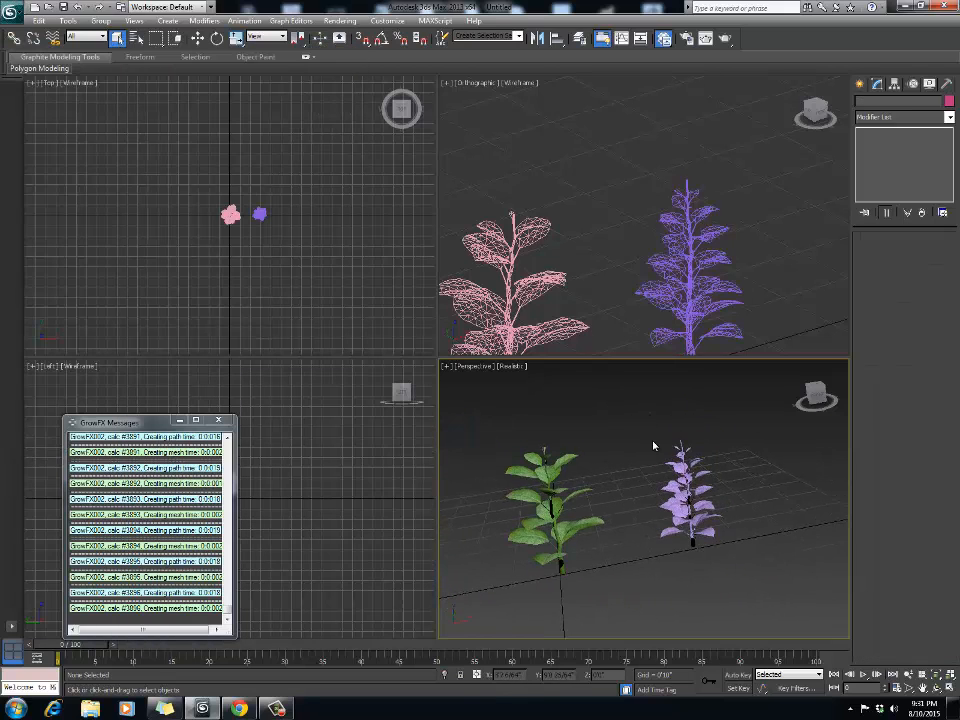
scroll(665, 446, up, 2)
scroll(669, 446, up, 2)
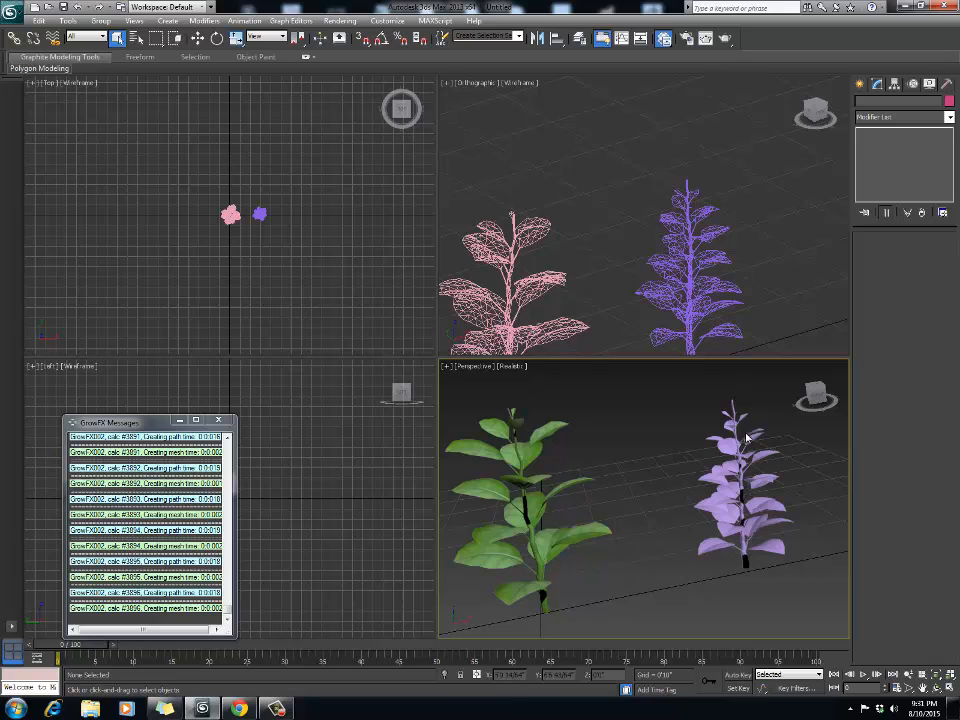
middle_drag(672, 404, 625, 400)
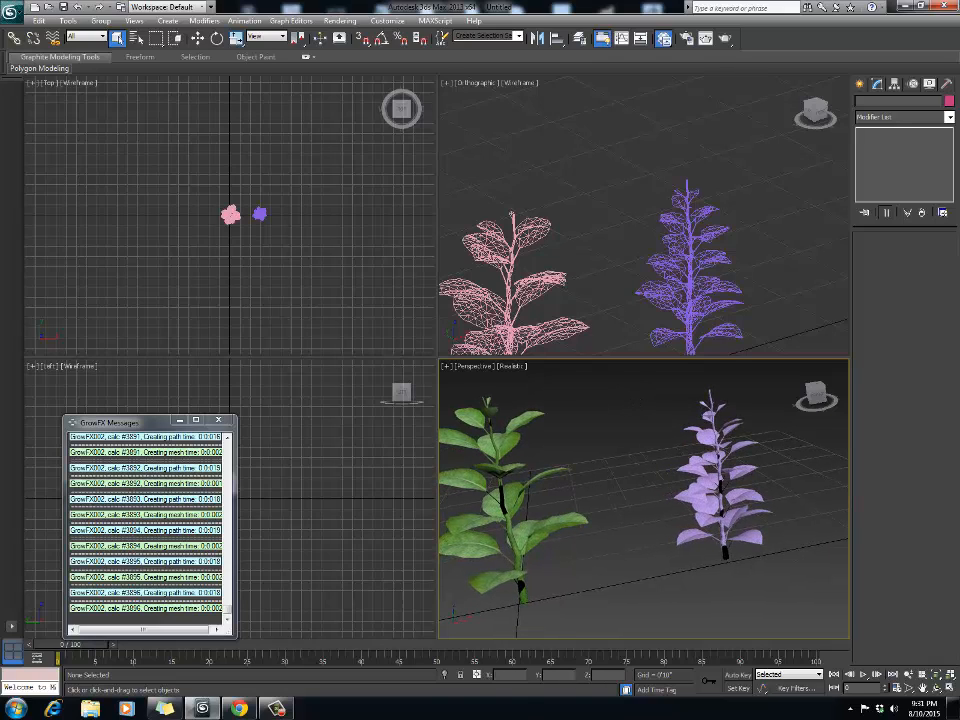